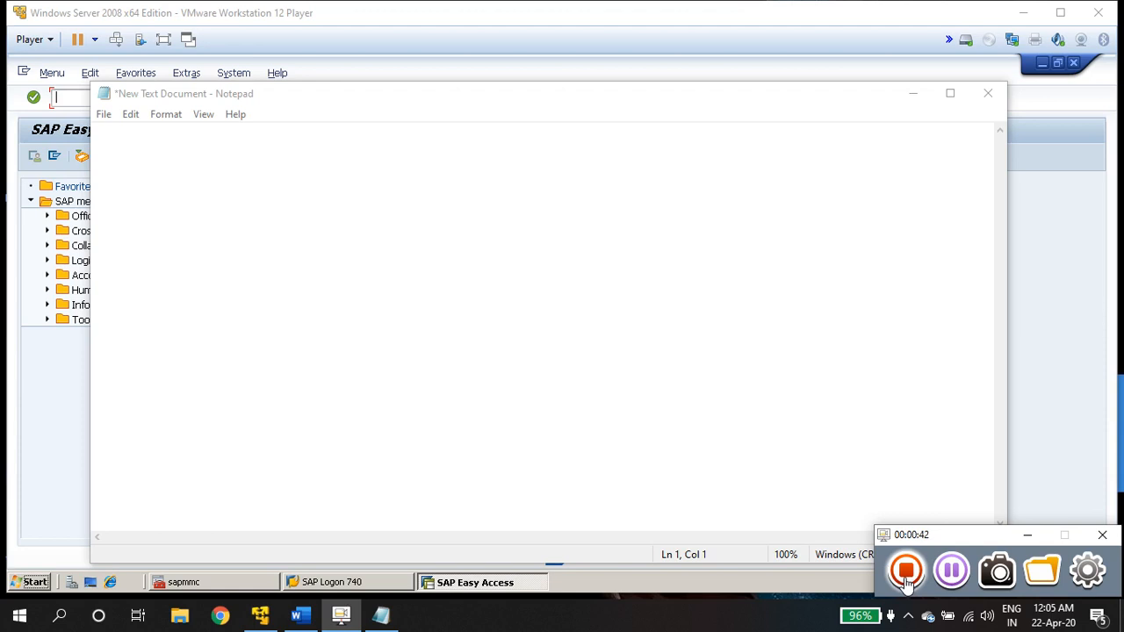
Start a second line in the blank document and indent it by two tabs.
left_click(416, 153)
key("Tab")
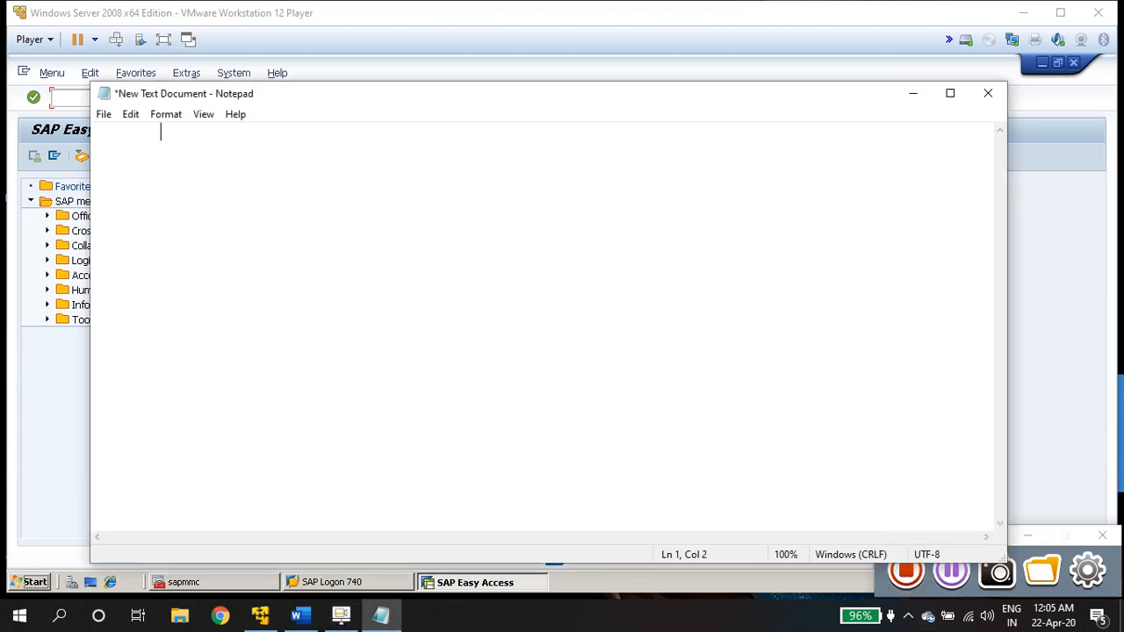
key("Tab")
key("Return")
key("Tab")
key("Tab")
type("Co")
key("BackSpace")
key("BackSpace")
Set the document's font style to Bold.
left_click(166, 115)
left_click(186, 151)
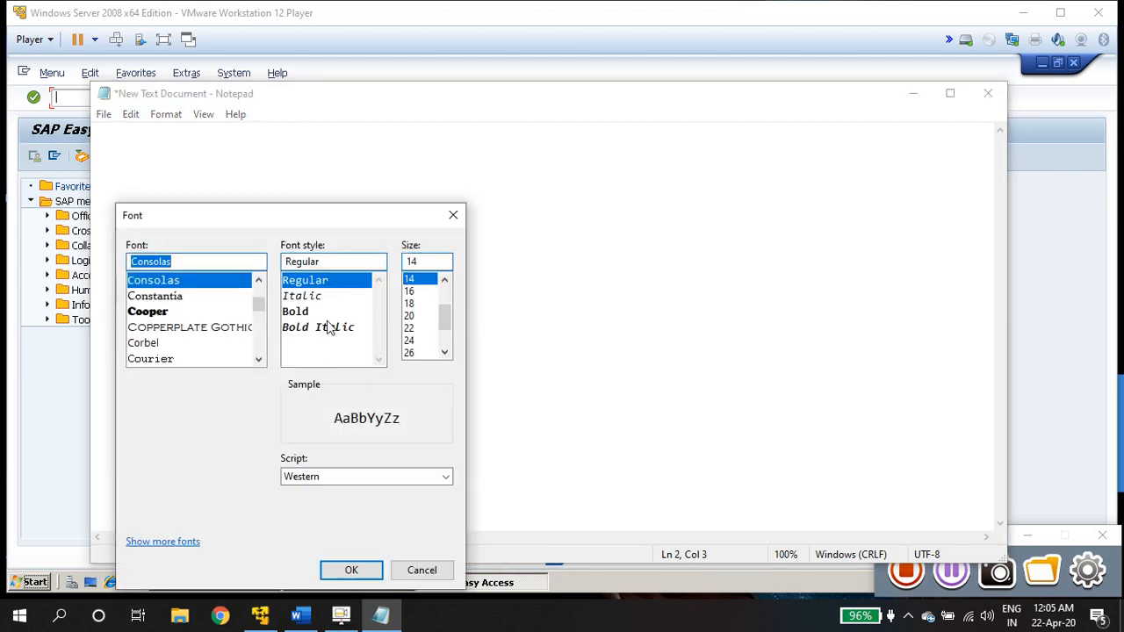
left_click(308, 311)
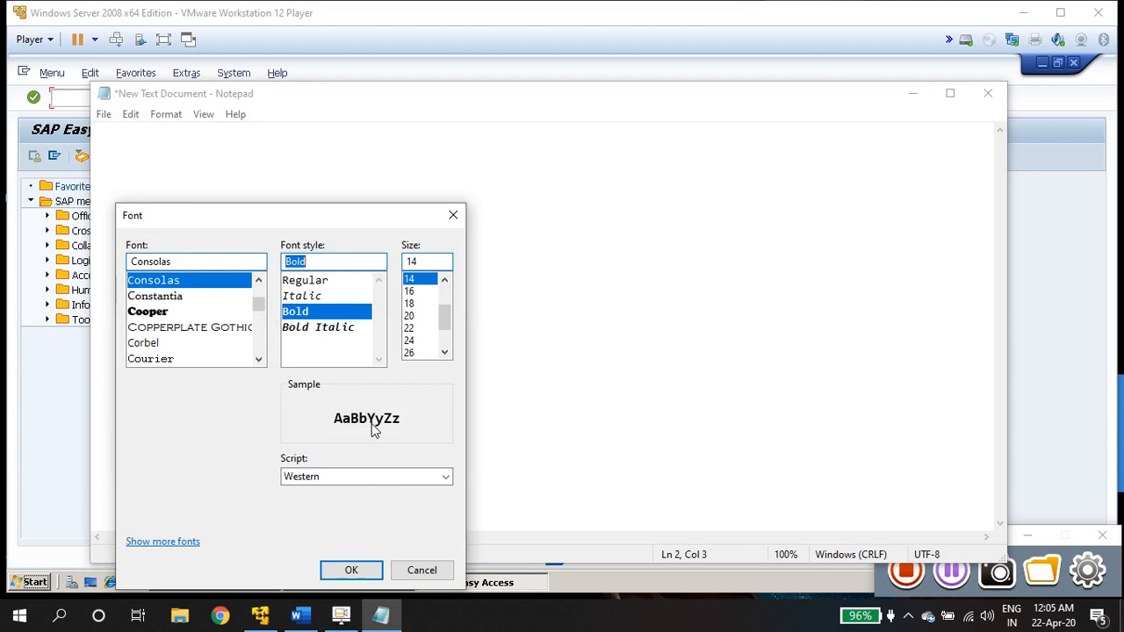
left_click(378, 569)
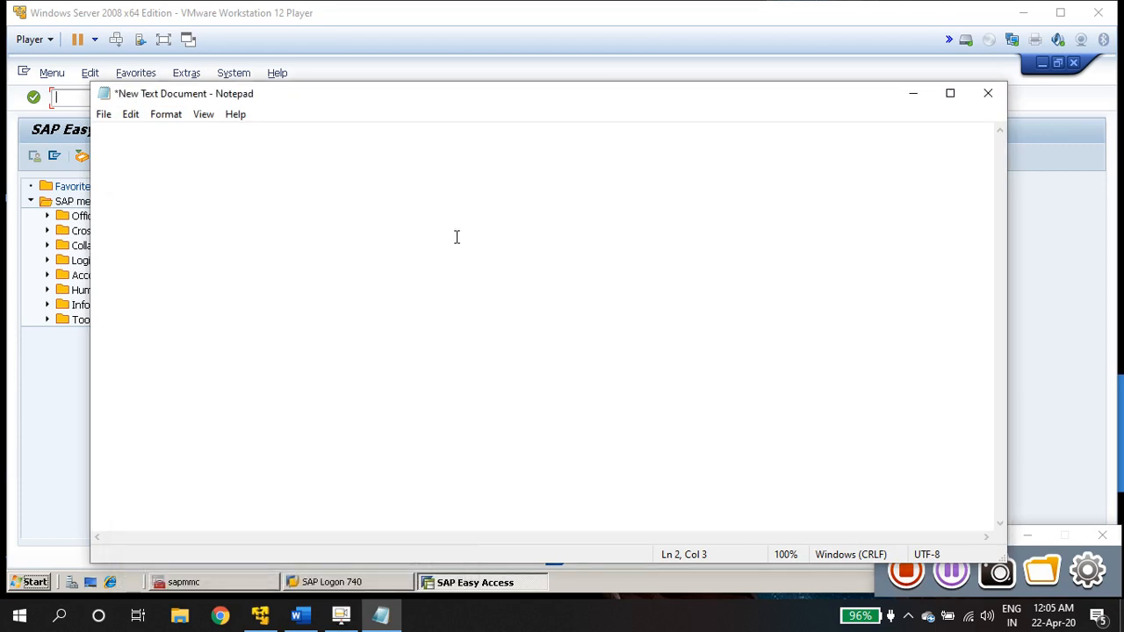
Write the title "Common Distribution Channel & Common Divisions" on the indented second line.
type("Common Distrib")
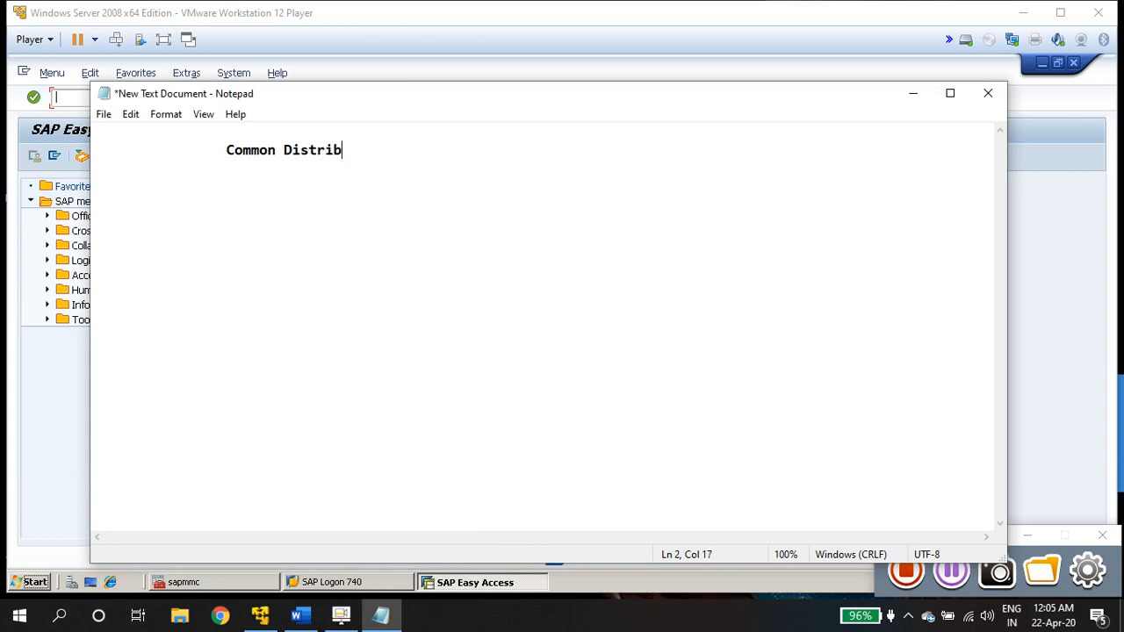
type("ution Cha")
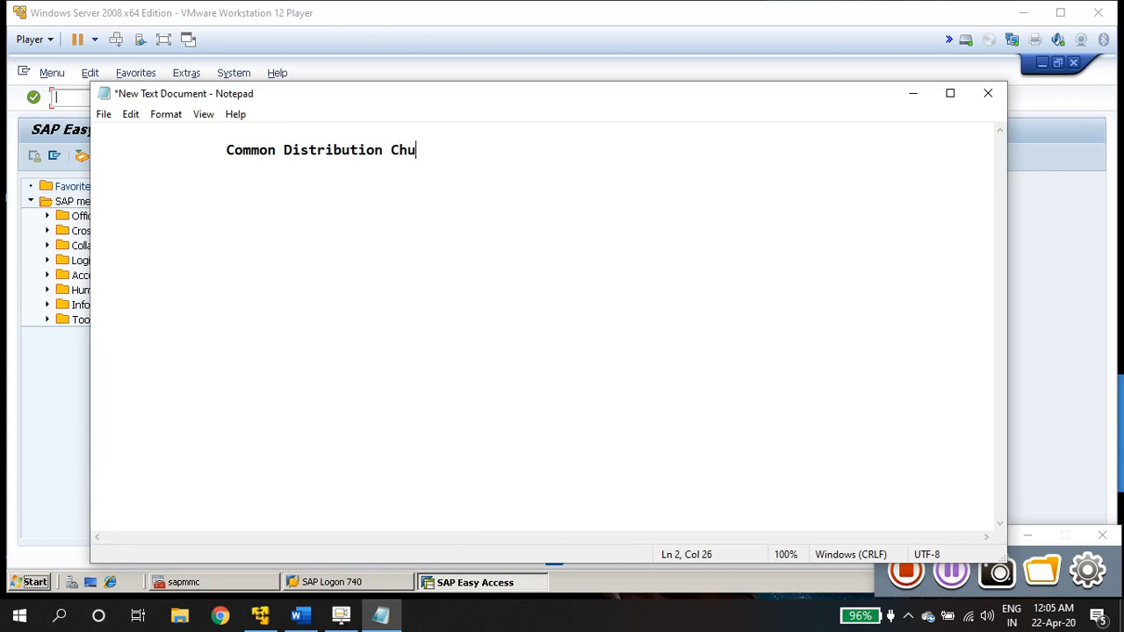
type("nnel & Coo")
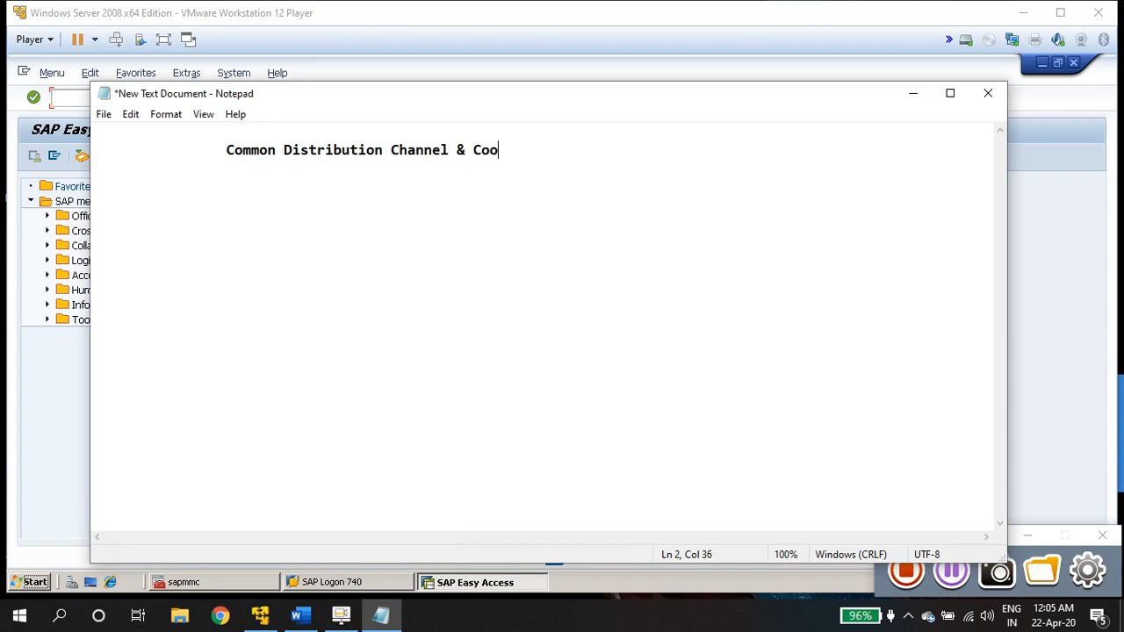
key("BackSpace")
type("mmon ")
type("Divi")
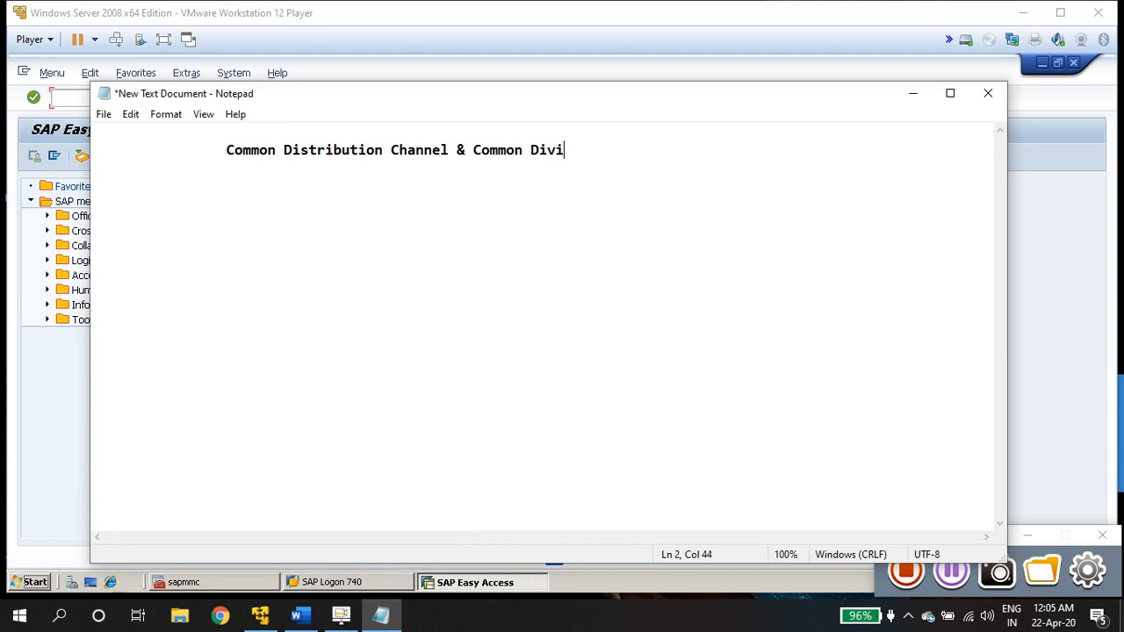
type("sions")
Change "Channel" to "Channels" in the title.
key("Left")
key("Left")
key("Left")
key("Left")
key("Left")
key("Left")
key("Left")
key("Left")
key("Left")
key("Left")
key("Left")
key("Left")
key("Left")
key("Left")
key("Left")
key("Left")
key("Left")
key("Left")
key("Left")
type("s")
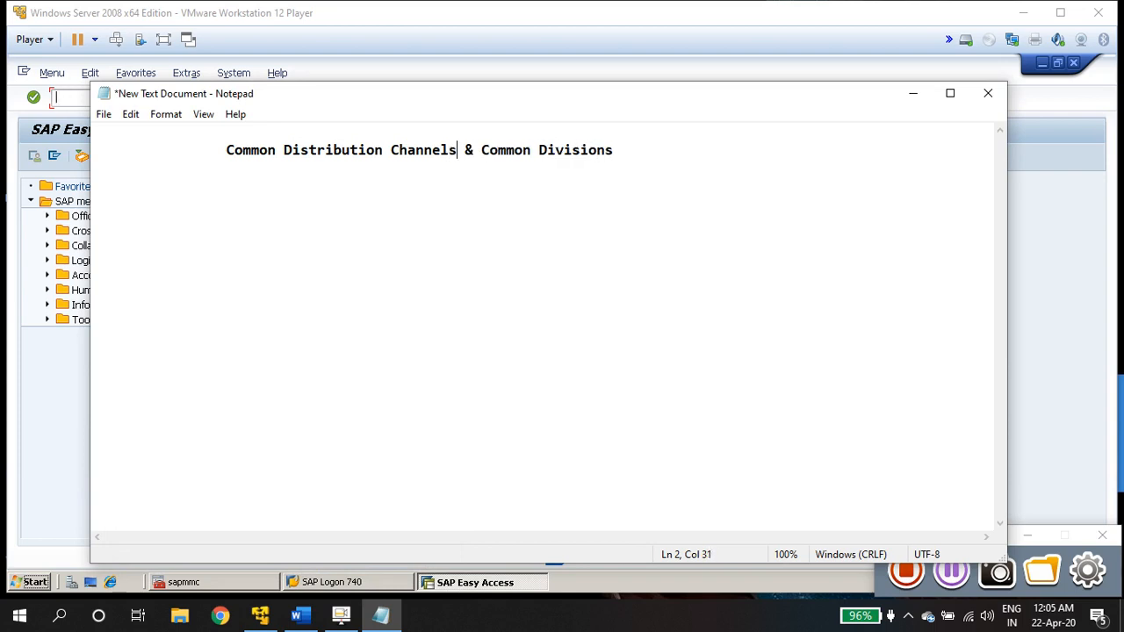
Add the text "XYZ Limited Company", indented by one tab, three lines below the title.
left_click(636, 157)
key("Return")
key("Return")
key("Return")
key("Tab")
type("XYZ Limi")
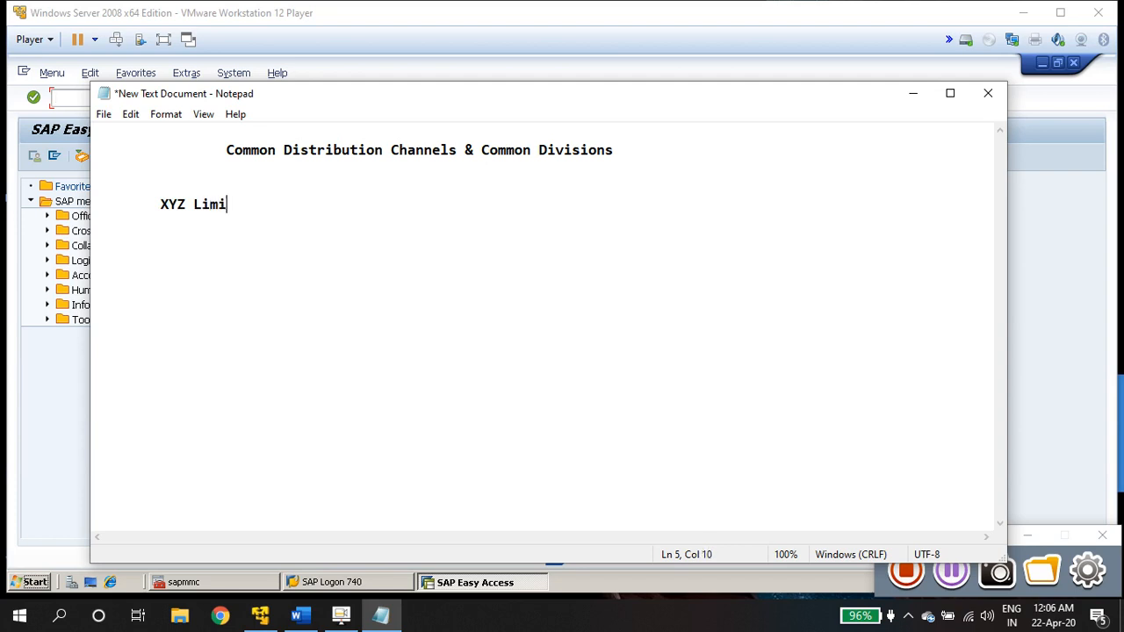
type("ted Company")
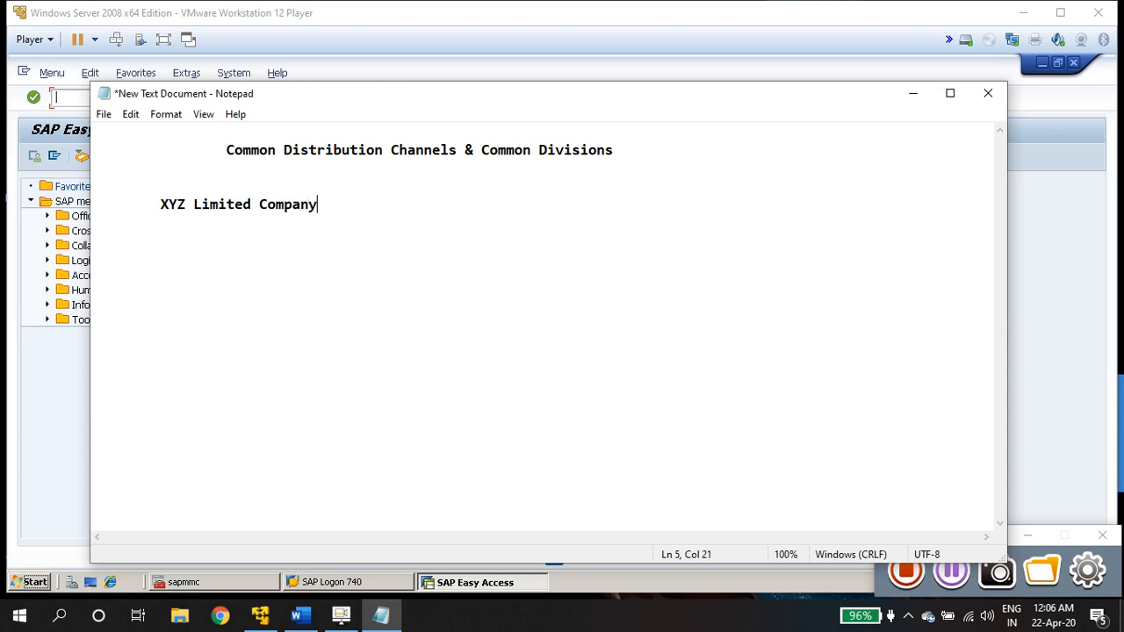
Add "ABC Customer" on the same line as XYZ Limited Company, spaced three tabs away.
key("Tab")
key("Tab")
key("Tab")
type("ABC c")
key("BackSpace")
type("Customer")
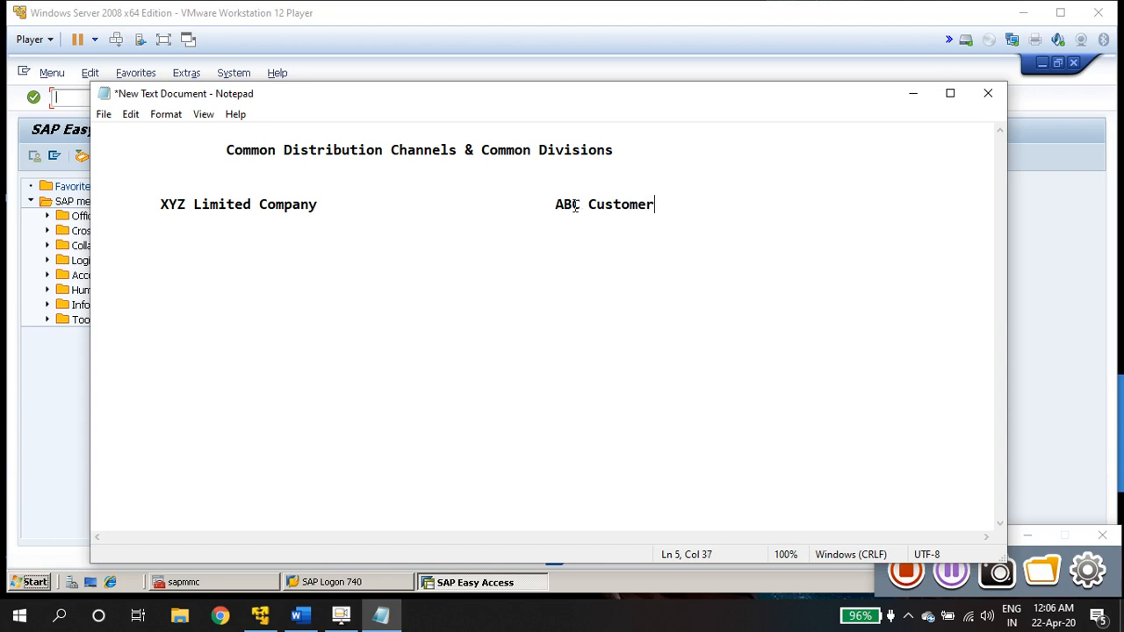
left_click_drag(556, 208, 655, 216)
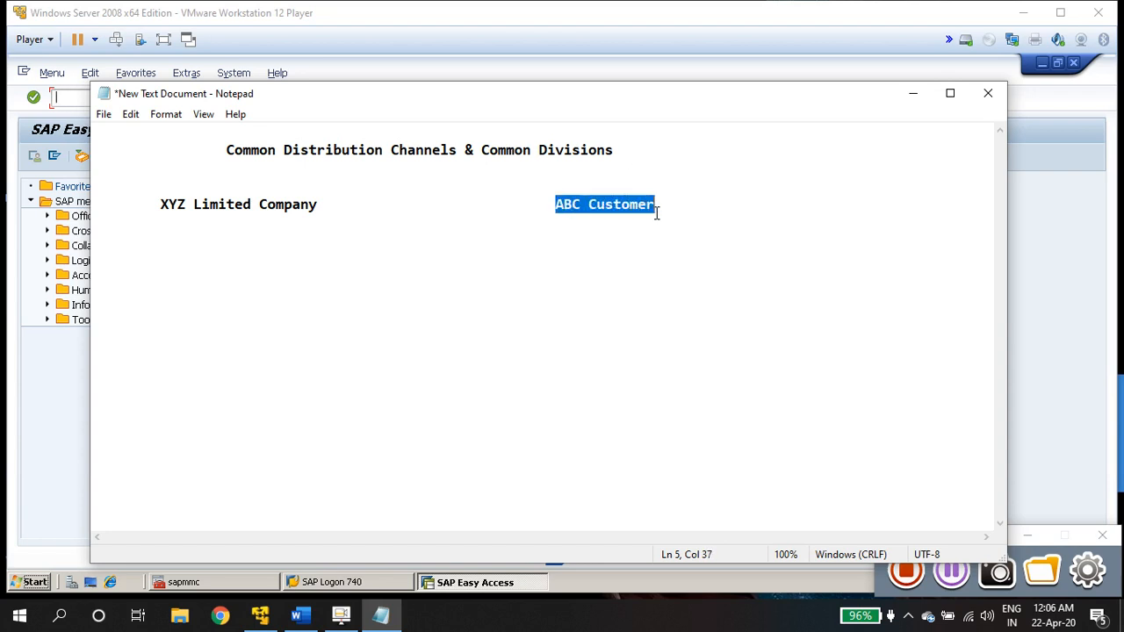
mouse_move(160, 206)
left_mouse_down()
mouse_move(308, 219)
mouse_move(320, 204)
mouse_move(156, 202)
left_mouse_up()
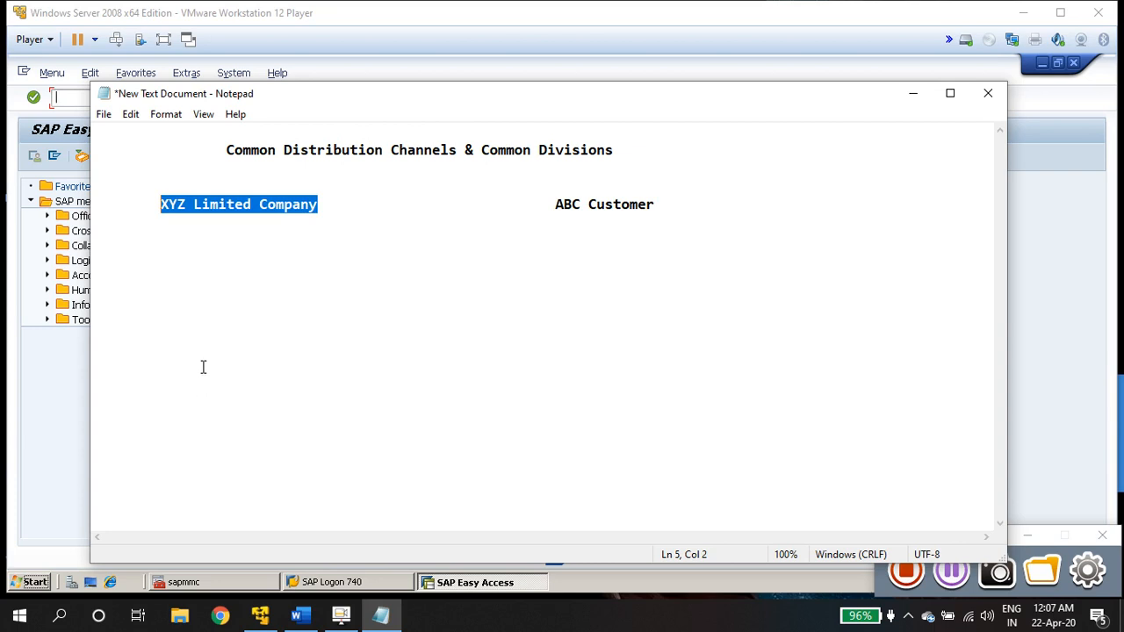
left_click(174, 253)
left_click(336, 210)
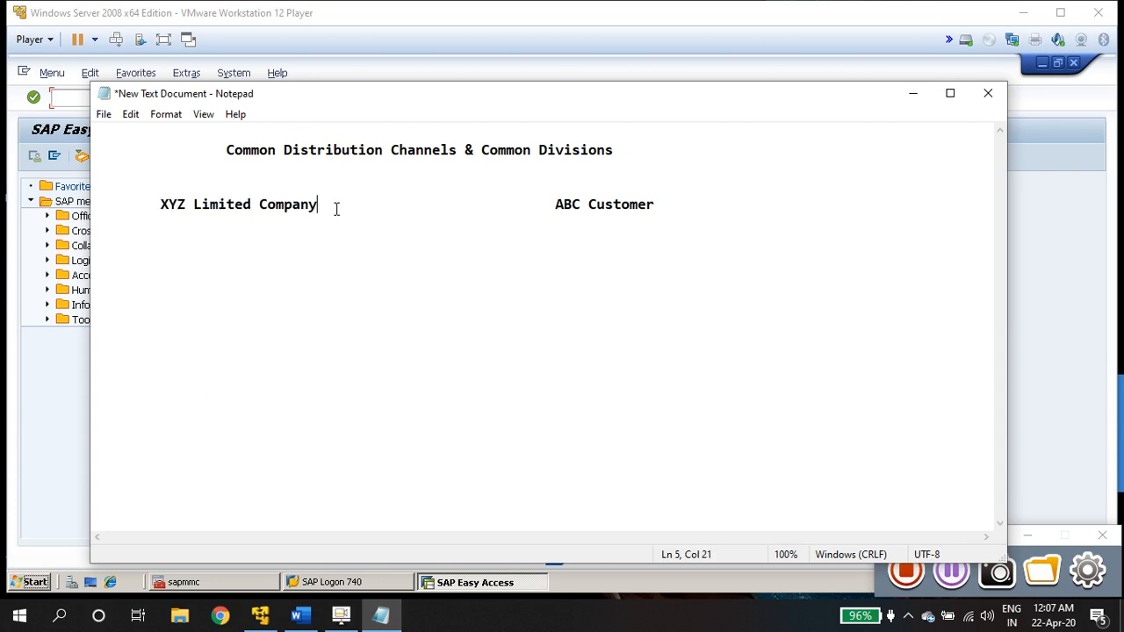
left_click(156, 252)
left_click(655, 208)
Copy "ABC Customer" and paste it, indented by one tab, two lines below the company line.
left_click_drag(555, 204, 653, 196)
key("ctrl+c")
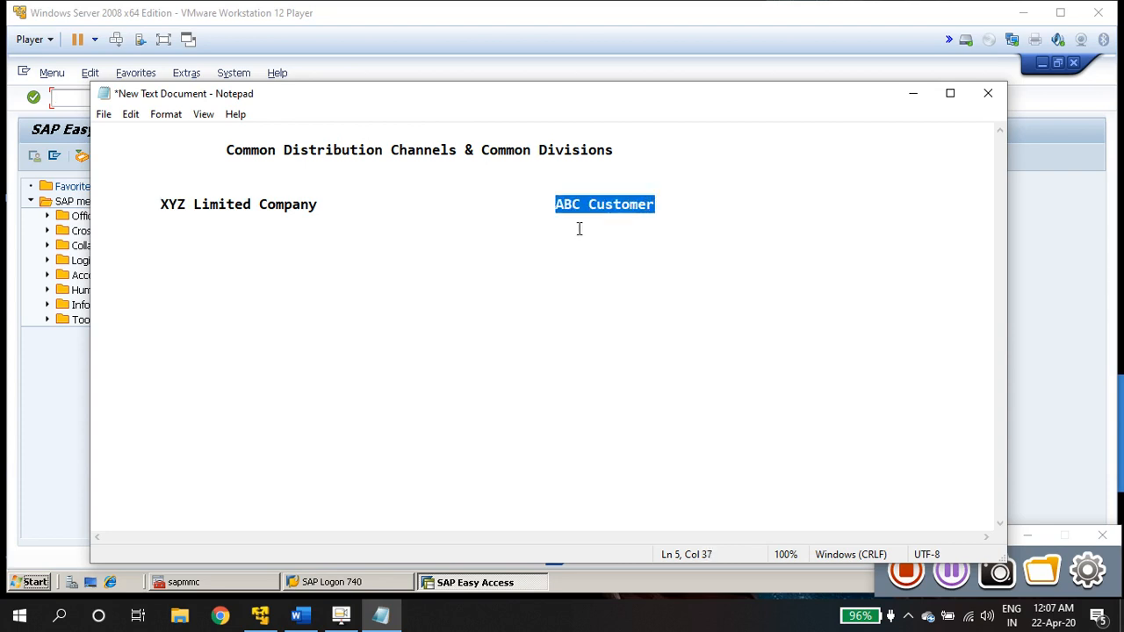
left_click(163, 257)
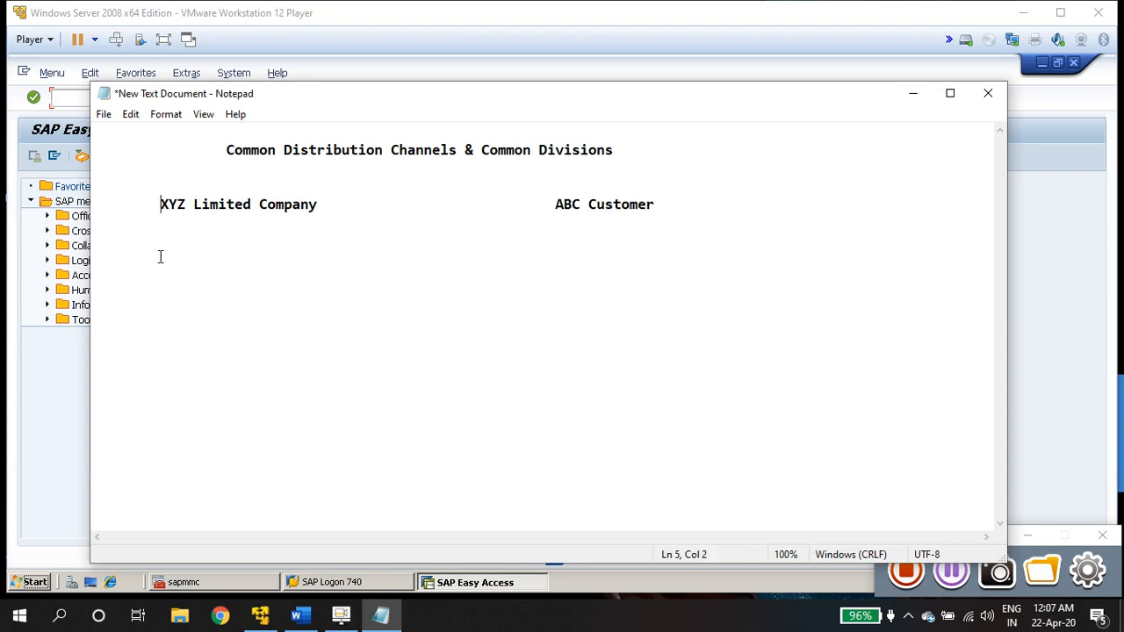
left_click(374, 211)
left_click(693, 206)
key("Return")
key("Return")
key("Tab")
key("ctrl+v")
Append " - Material 1 - 2pc" to the pasted ABC Customer line.
type("-")
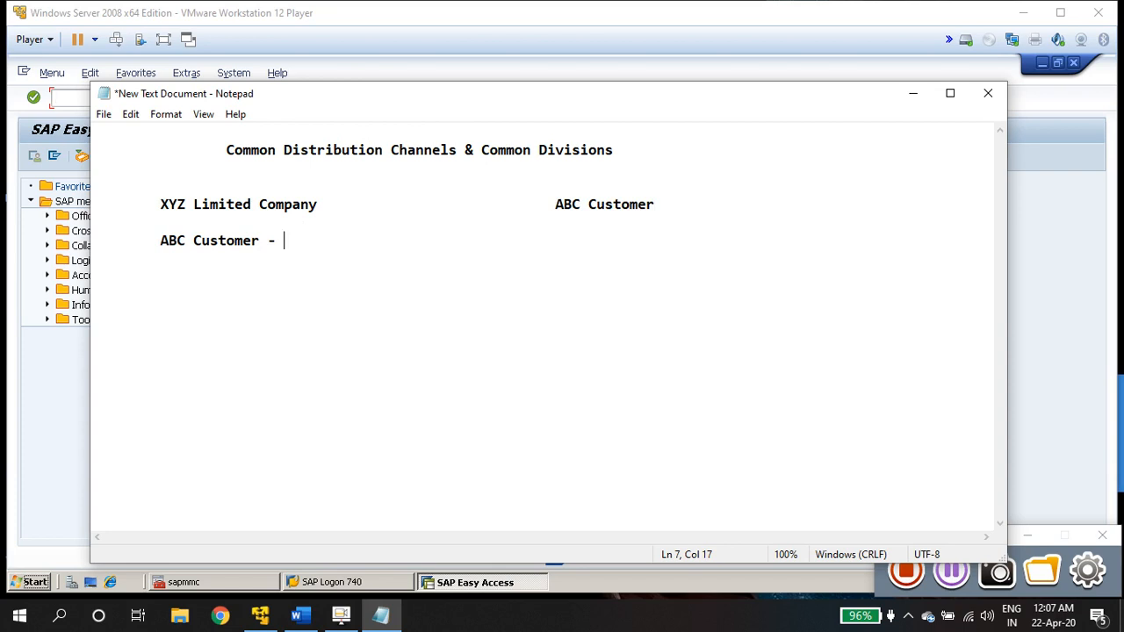
type("Material 1 - ")
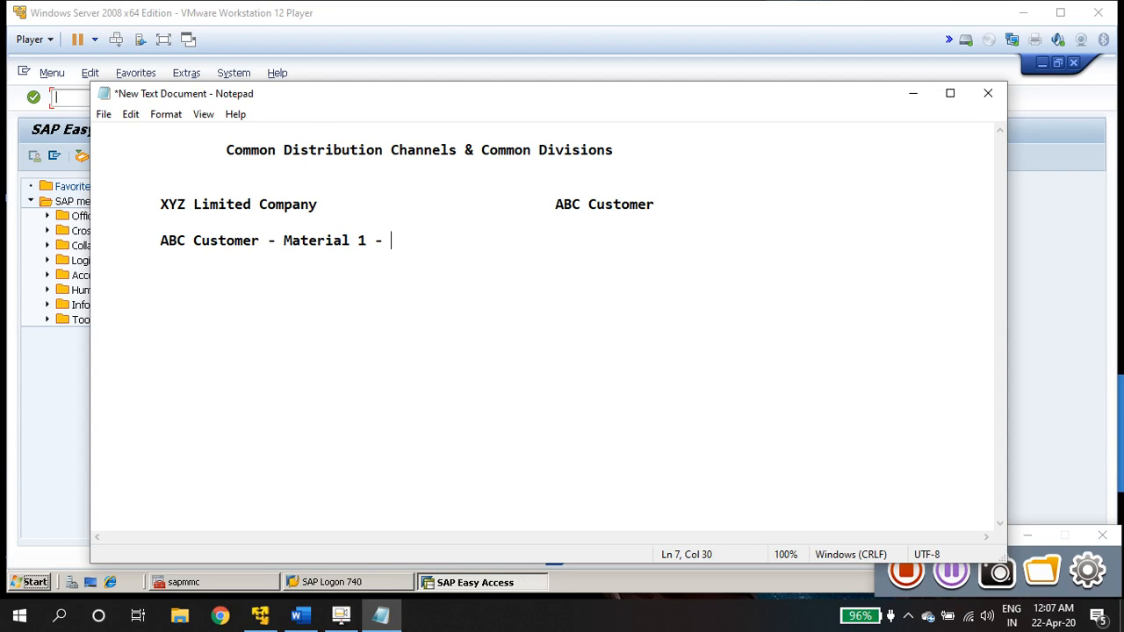
type("2pc")
Replace "Material 1" with "Laptop" in the ABC Customer order line.
key("Left")
key("Left")
key("Left")
key("Left")
key("Left")
key("Left")
key("Left")
key("Left")
key("Right")
key("Right")
key("BackSpace")
key("BackSpace")
key("BackSpace")
key("BackSpace")
key("BackSpace")
key("BackSpace")
key("BackSpace")
key("BackSpace")
key("BackSpace")
key("BackSpace")
type("Lapto")
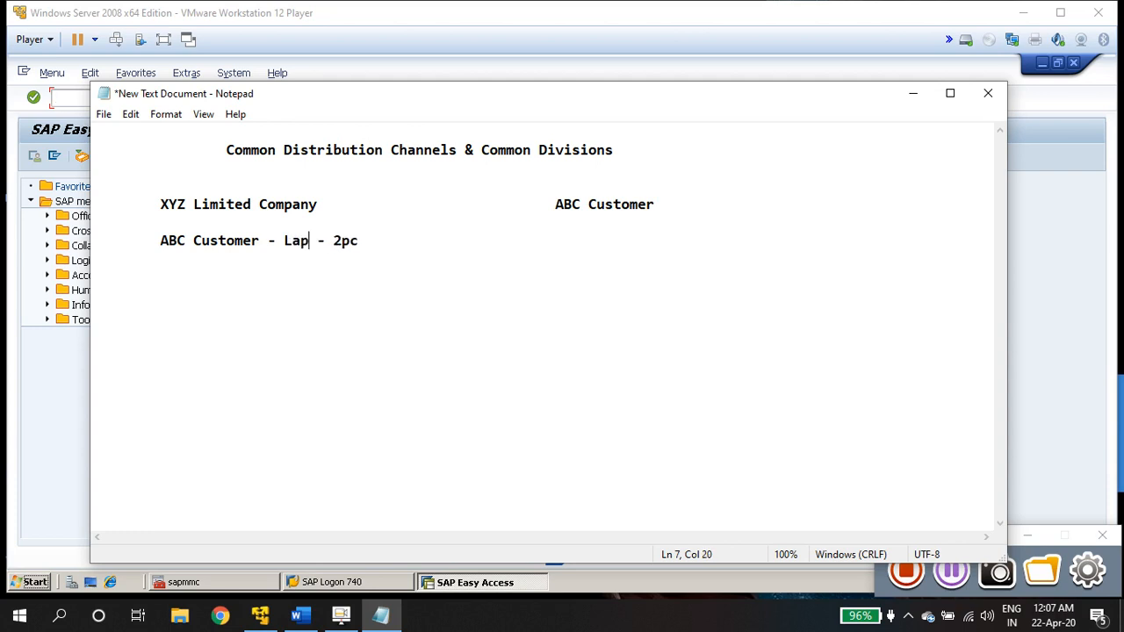
type("p")
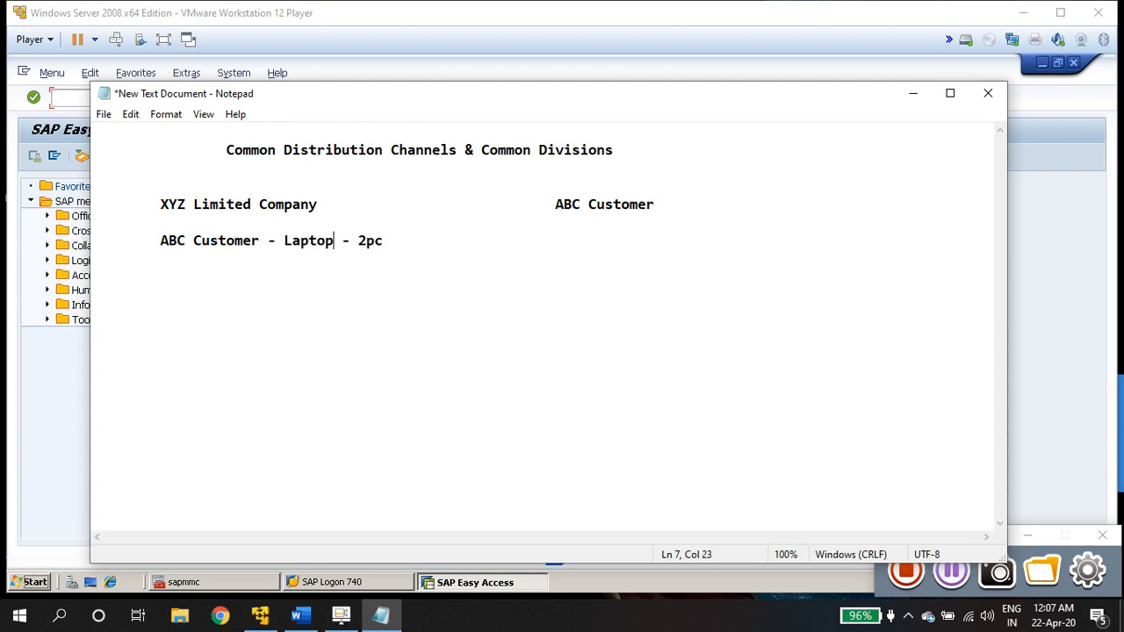
Append "& Desktop 2" to the end of the ABC Customer order line.
triple_click(421, 234)
left_click(427, 240)
type("& Desktop 2")
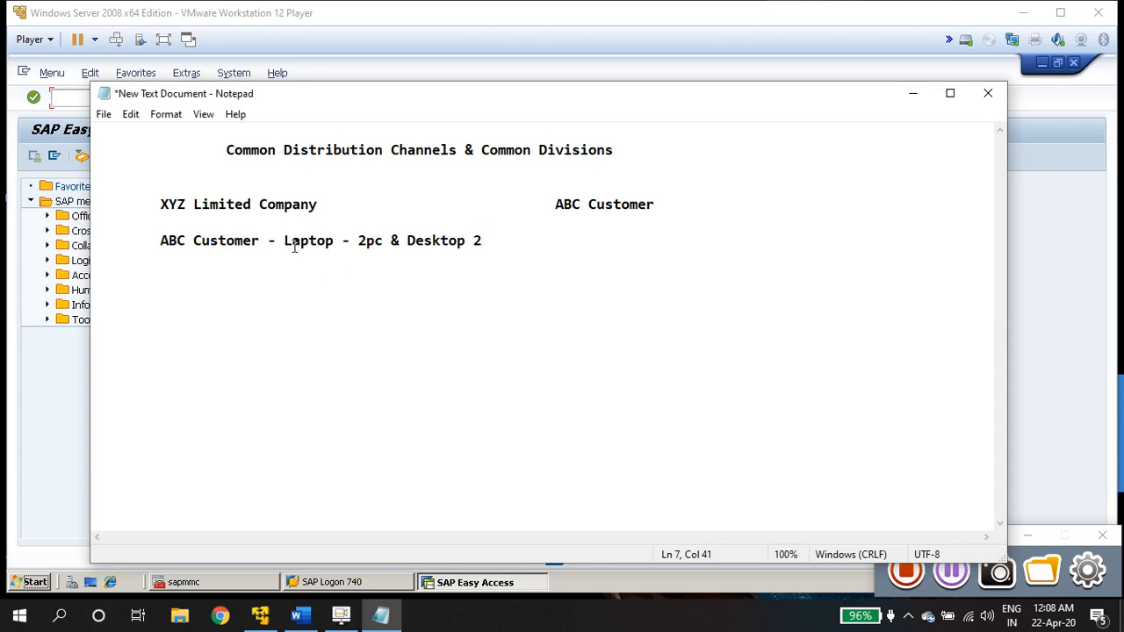
Change the laptop quantity's unit from lowercase to "PC" so it reads "2PC".
left_click(384, 240)
key("BackSpace")
key("BackSpace")
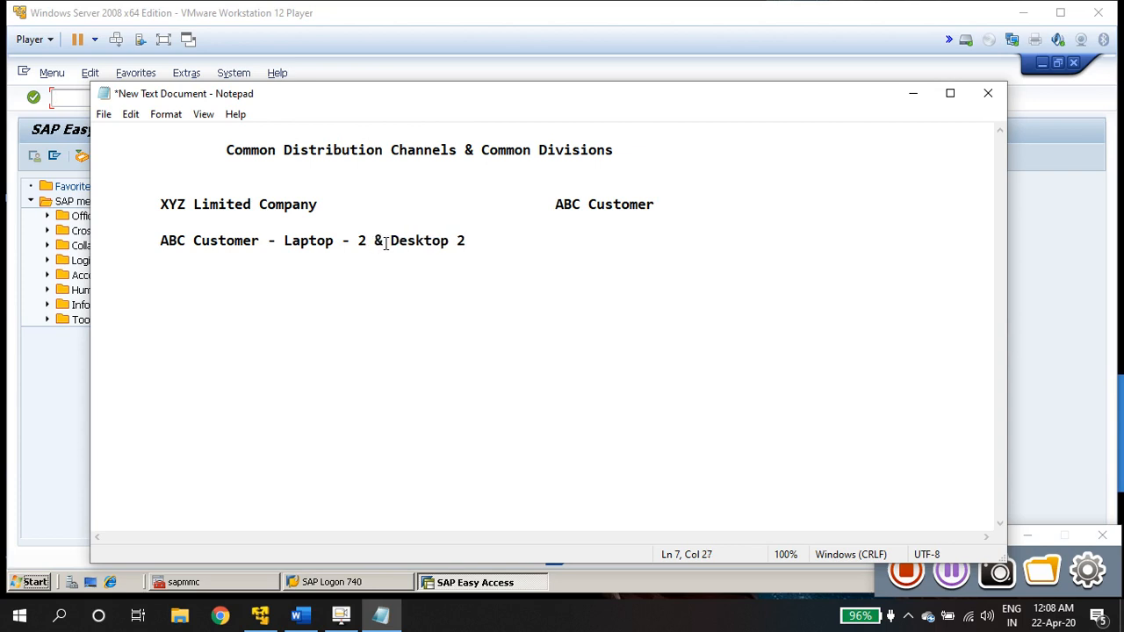
type("PC")
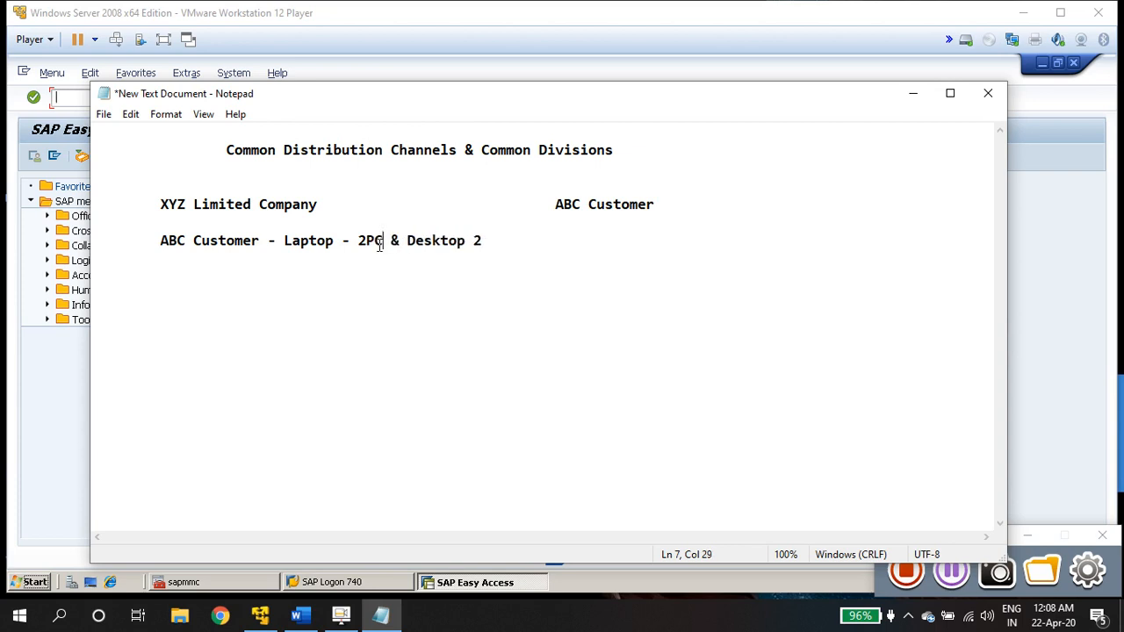
Insert "1ST - " before "Laptop" in the ABC Customer order line.
left_click(285, 240)
type("1")
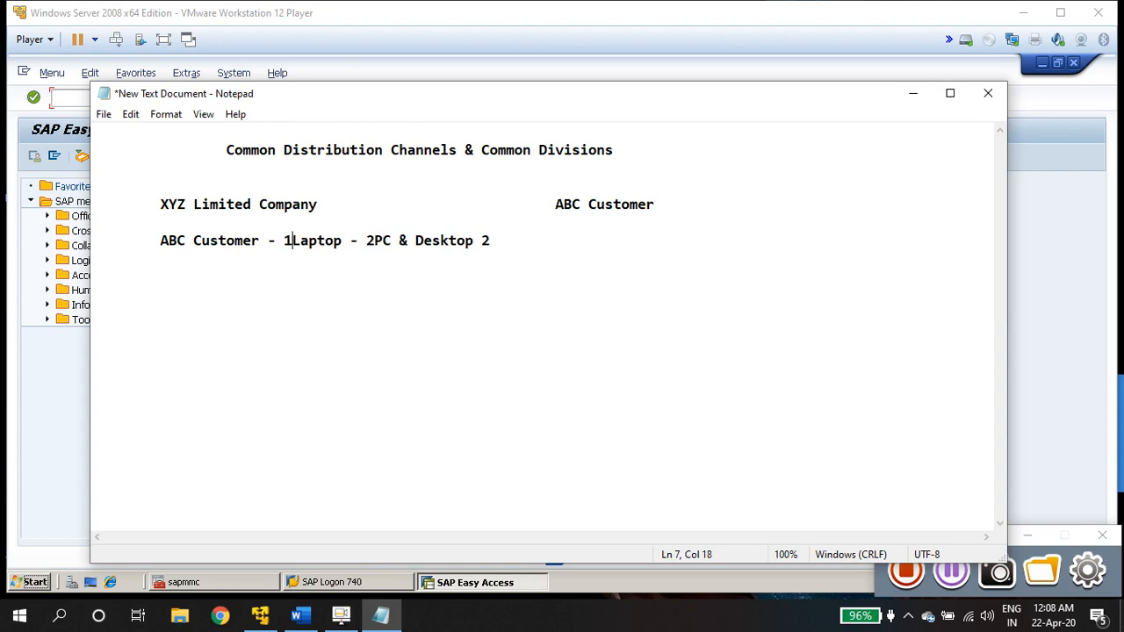
type("ST ")
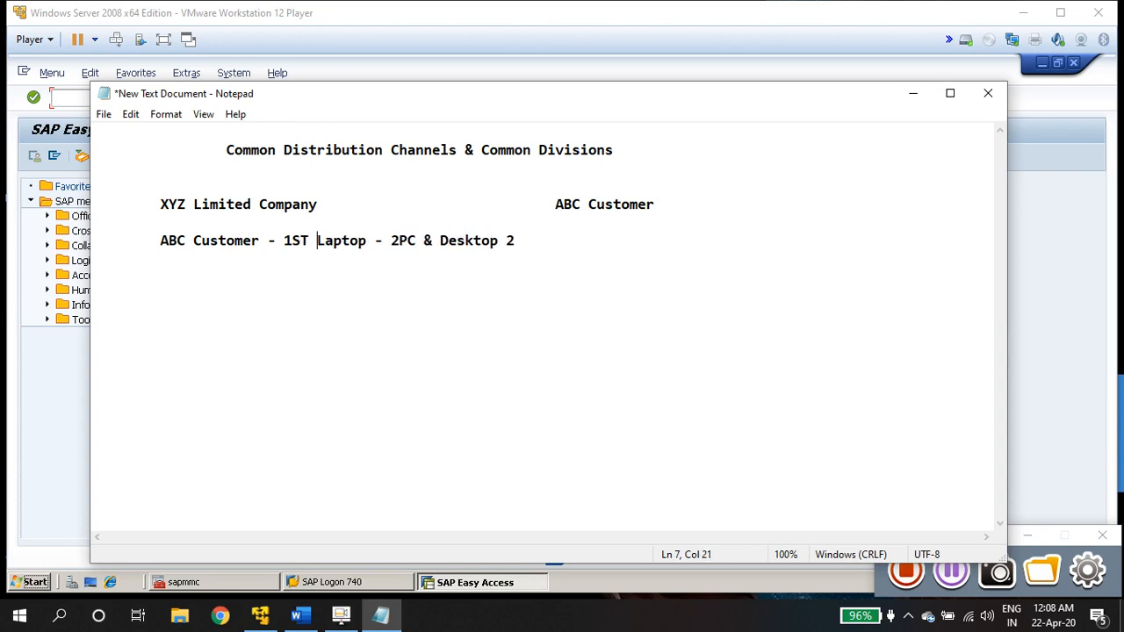
type("-")
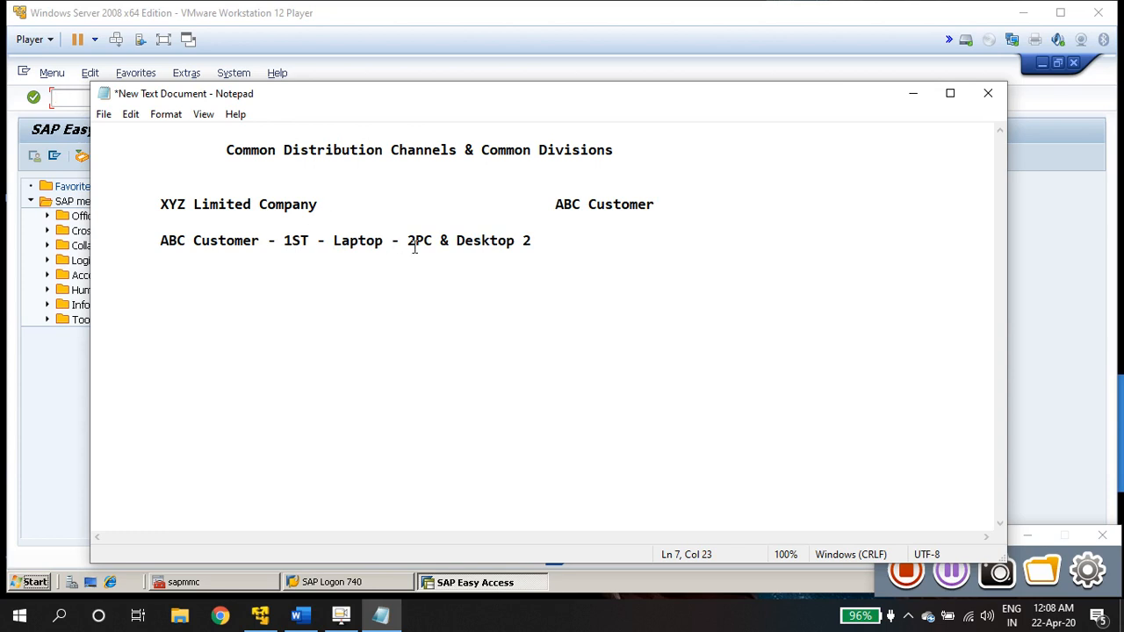
Delete "& Desktop 2" from the end of the ABC Customer order line.
left_click_drag(433, 240, 541, 240)
key("BackSpace")
left_click_drag(434, 241, 407, 241)
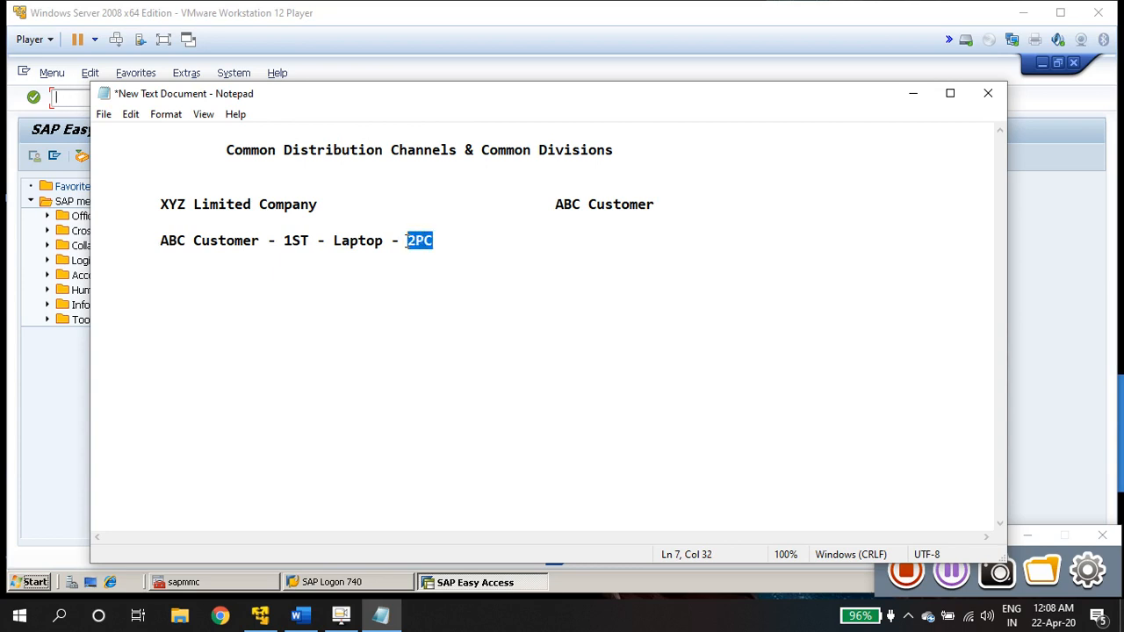
left_click_drag(554, 204, 656, 205)
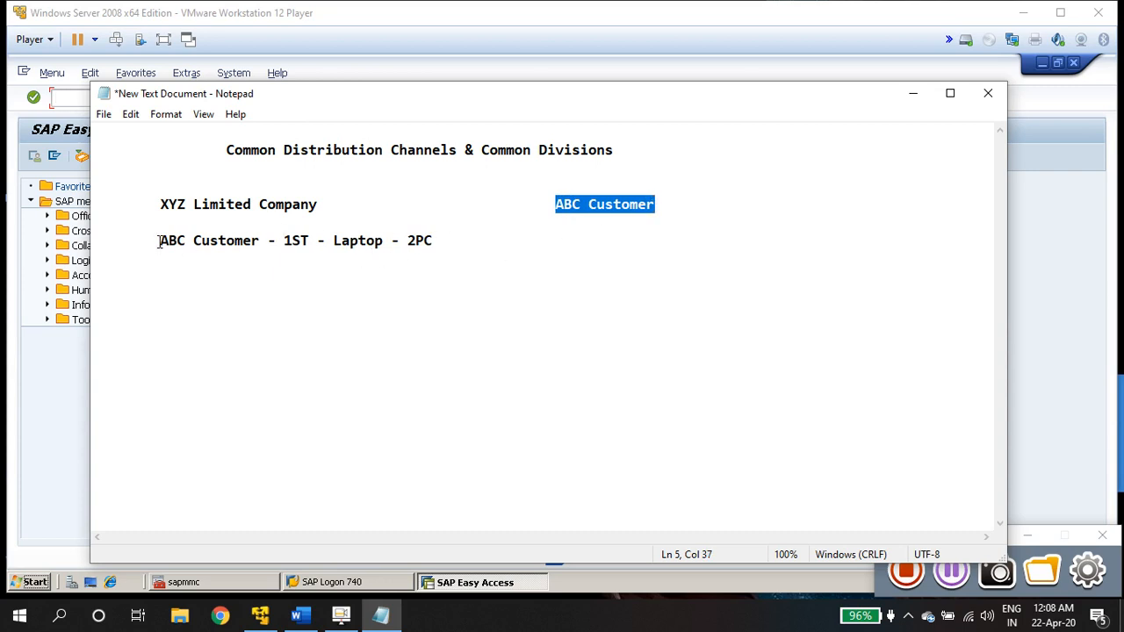
left_click_drag(160, 240, 437, 245)
Add "Customer Master Data Define or Maintain in SAP SD.", indented by one tab, two lines below the order line.
left_click(438, 245)
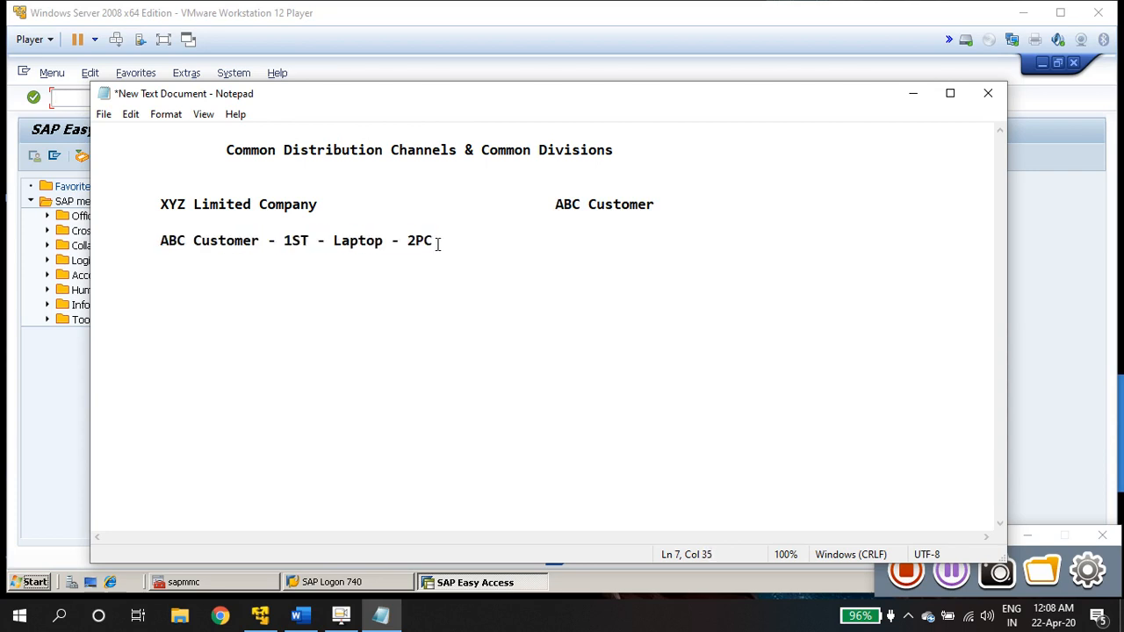
key("Return")
key("Return")
key("Tab")
key("BackSpace")
type("Customer")
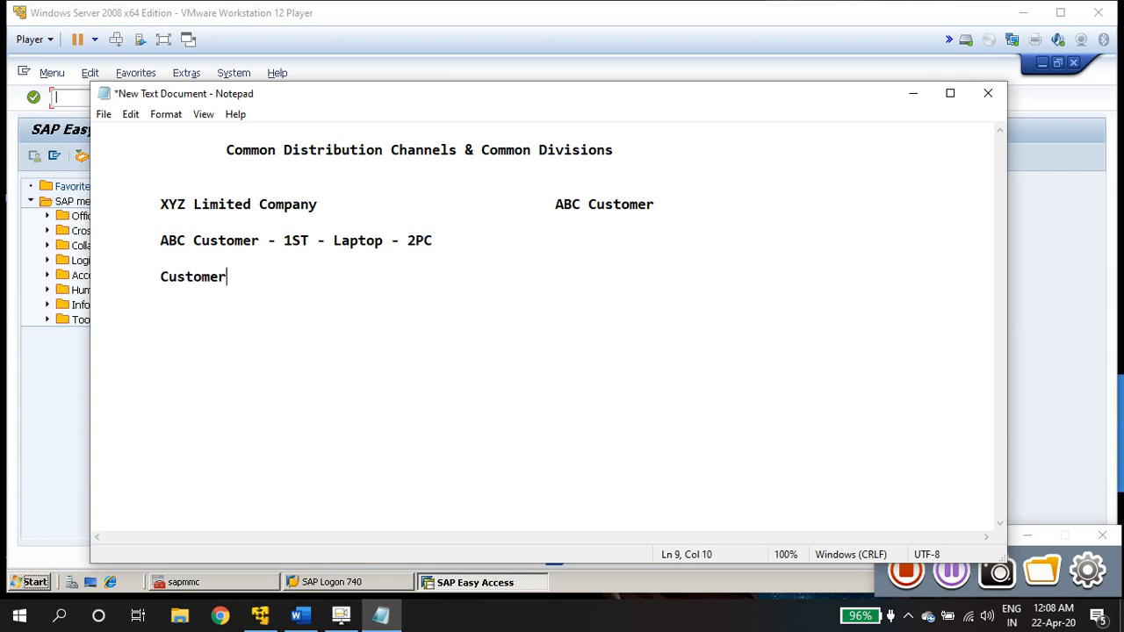
type(" Master Data Def")
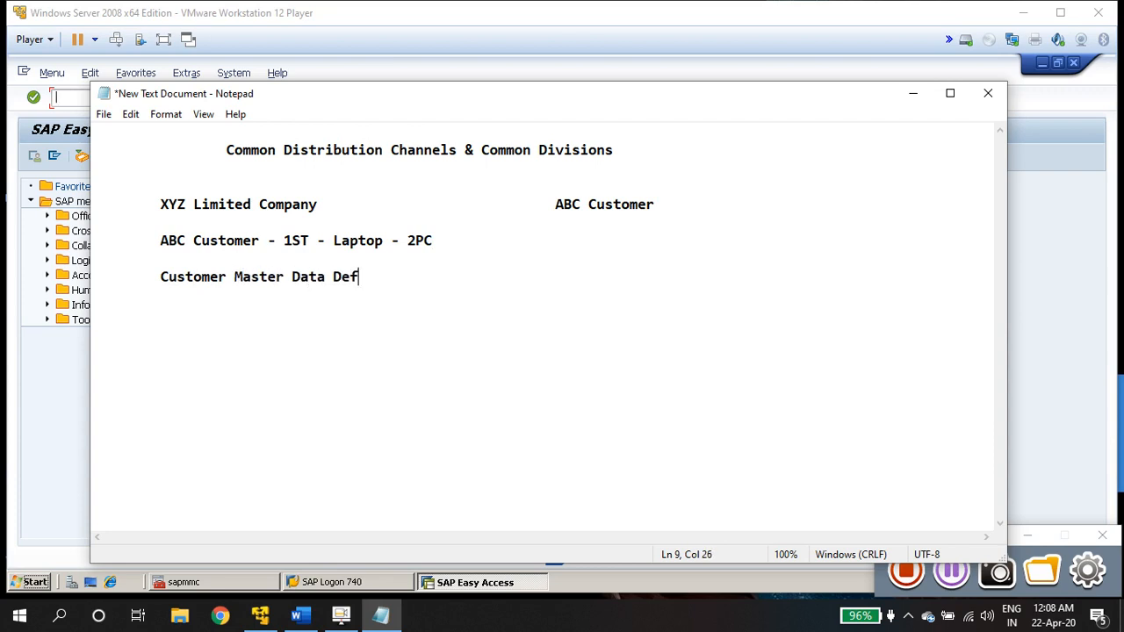
type("ine or Maintain")
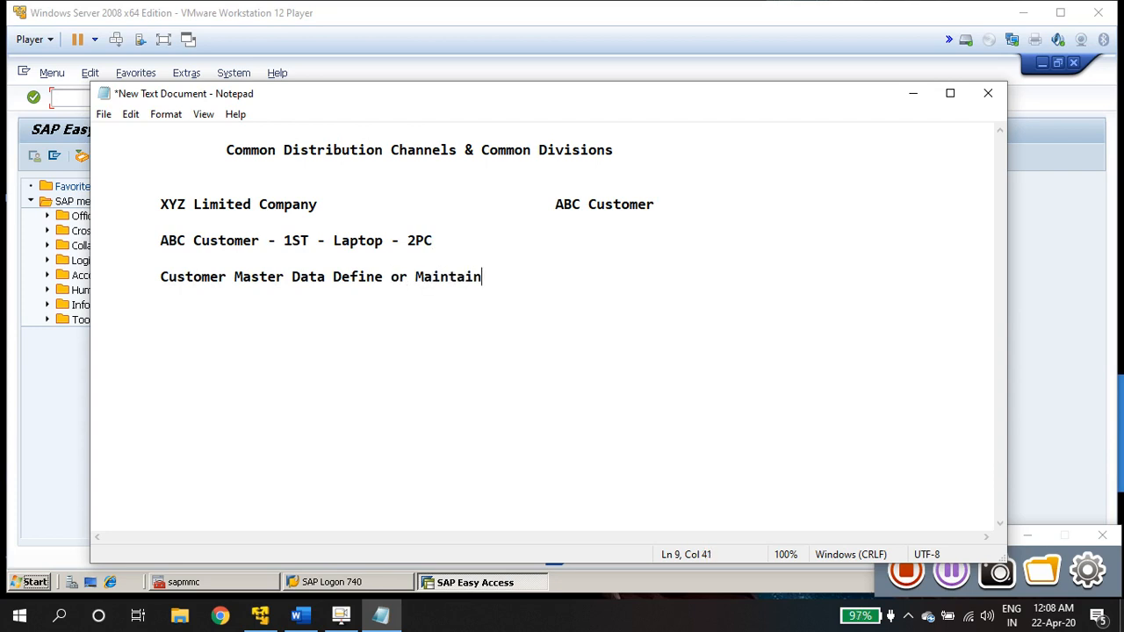
type(" in SAP SD.")
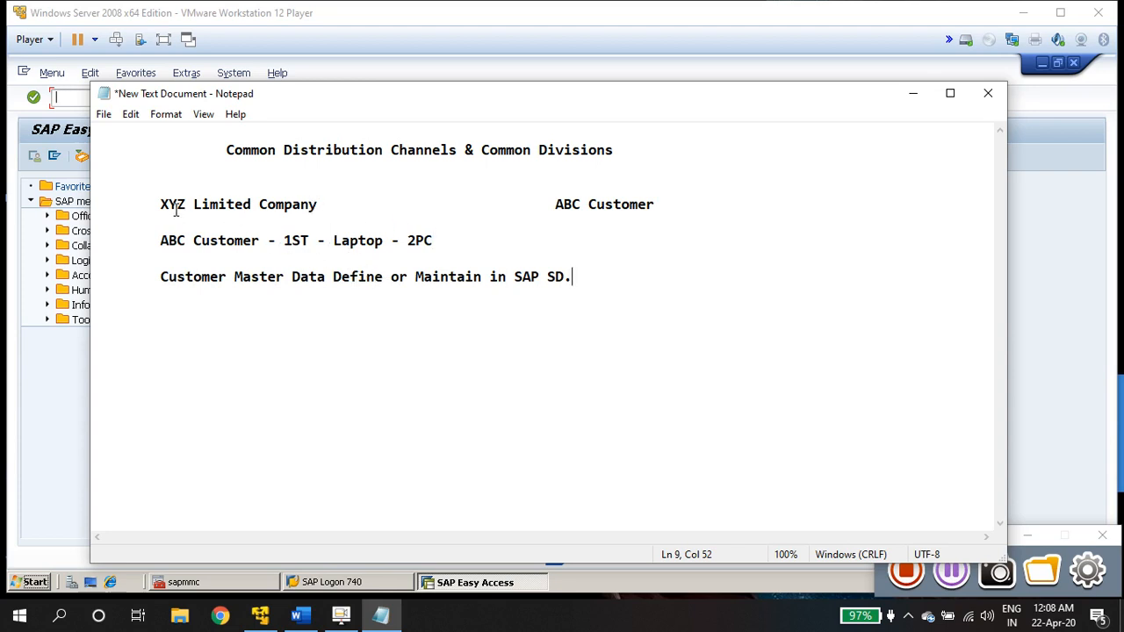
left_click(554, 207)
left_click_drag(554, 207, 657, 206)
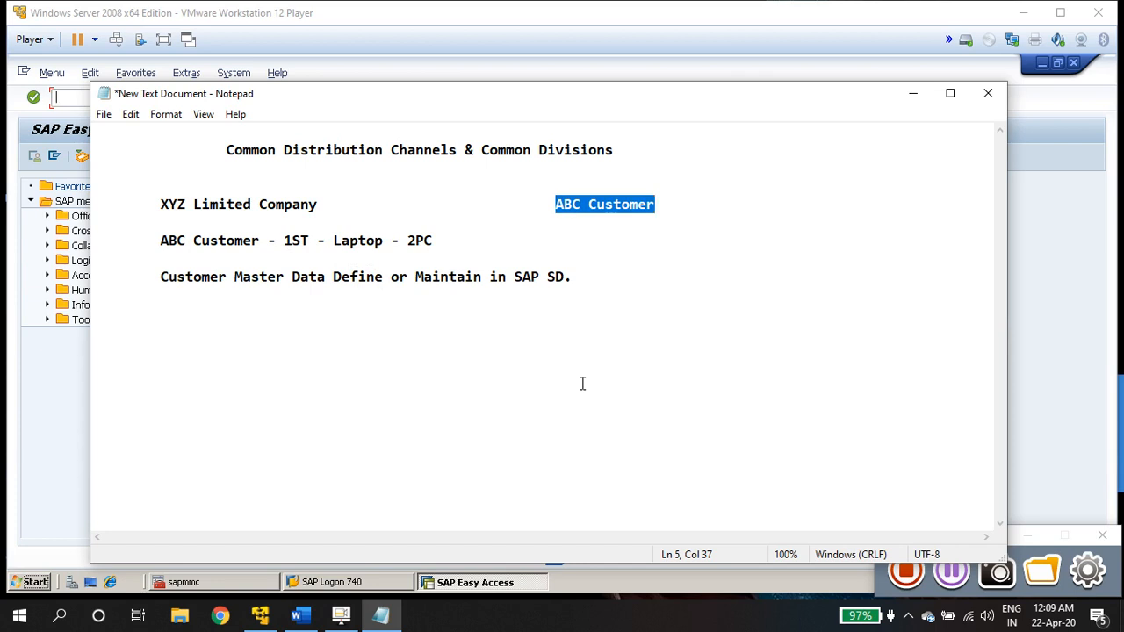
Add "Sales Org -1000", indented by one tab, two lines below the customer master data line.
left_click(576, 275)
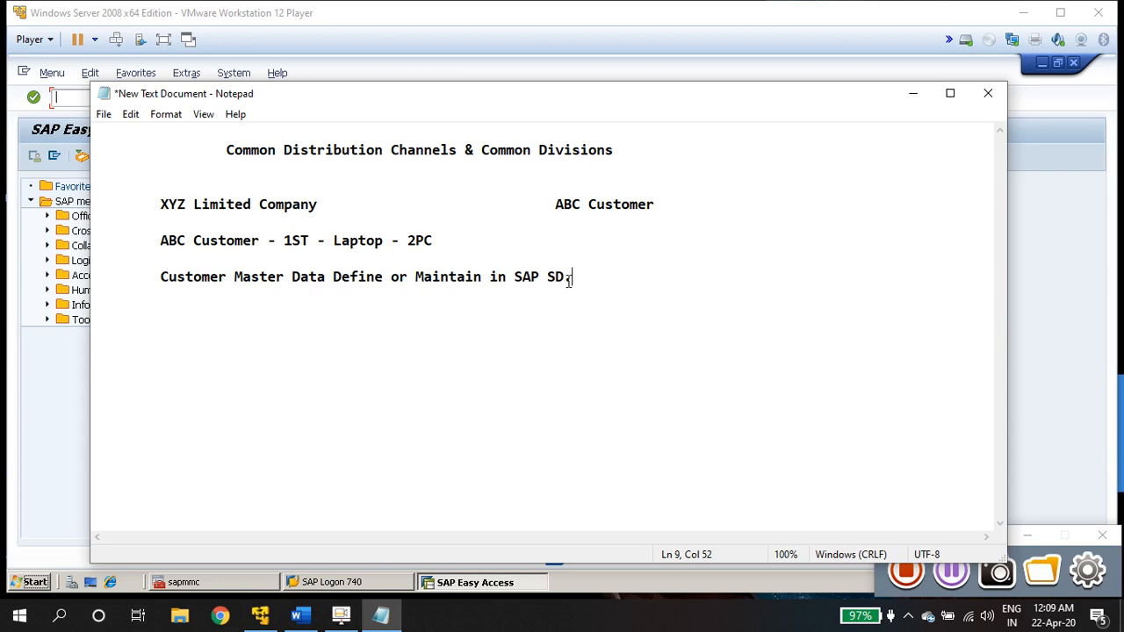
key("Return")
key("Return")
key("Tab")
type("sSA")
key("BackSpace")
type("ale")
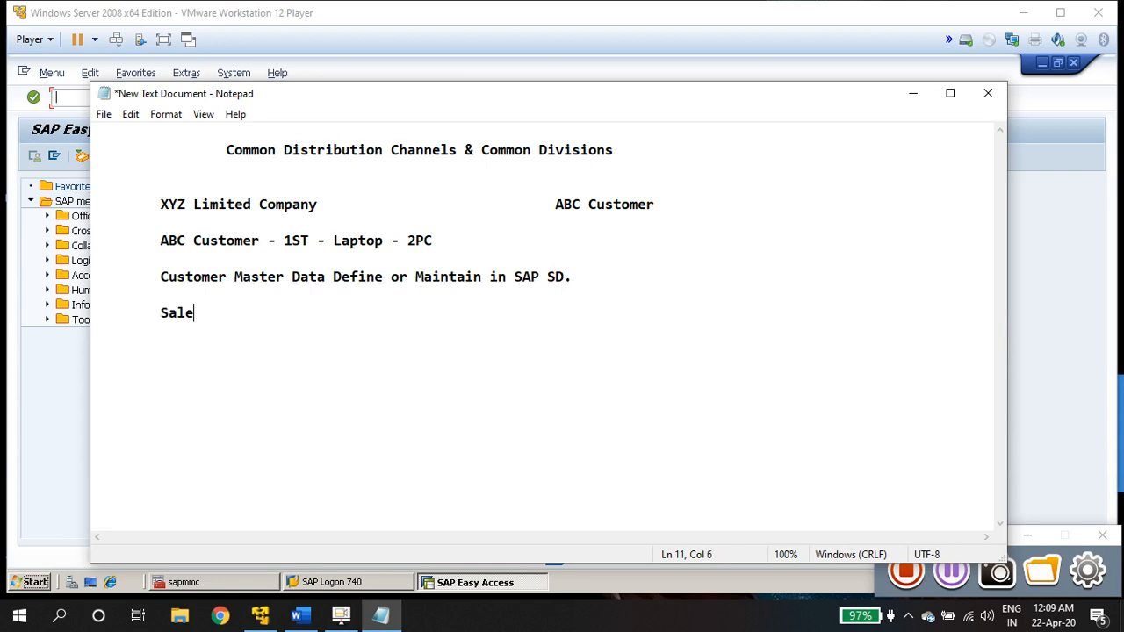
type("s Org -1000")
Add "Distribution Channel - 10, 20", indented by one tab, on the line directly below the Sales Org line.
key("Return")
key("Tab")
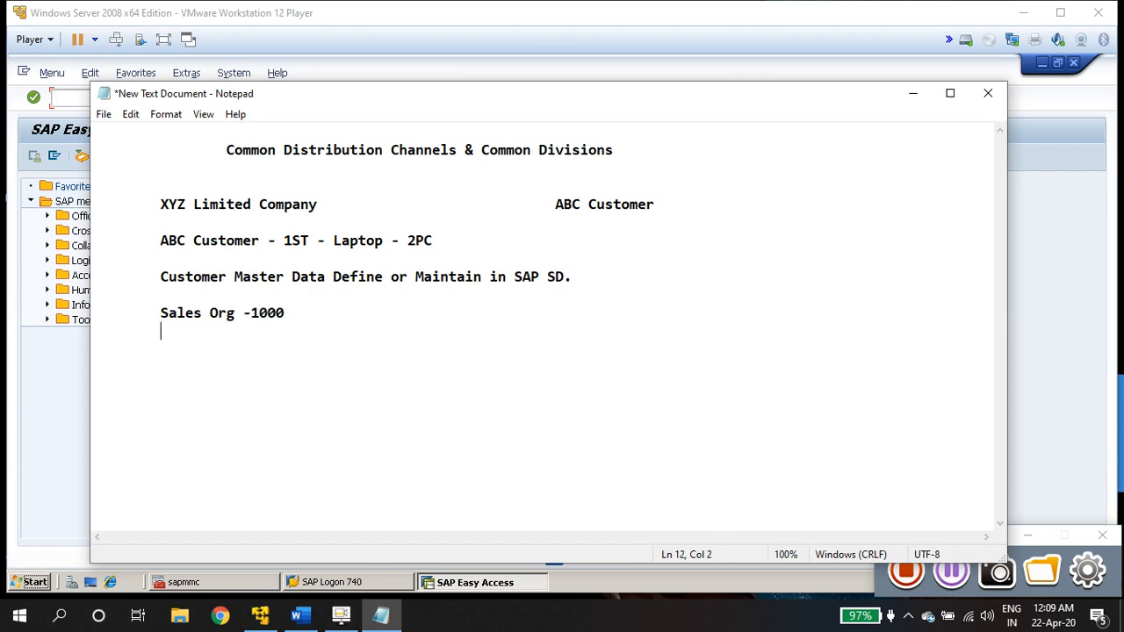
type("Distrubtion")
key("BackSpace")
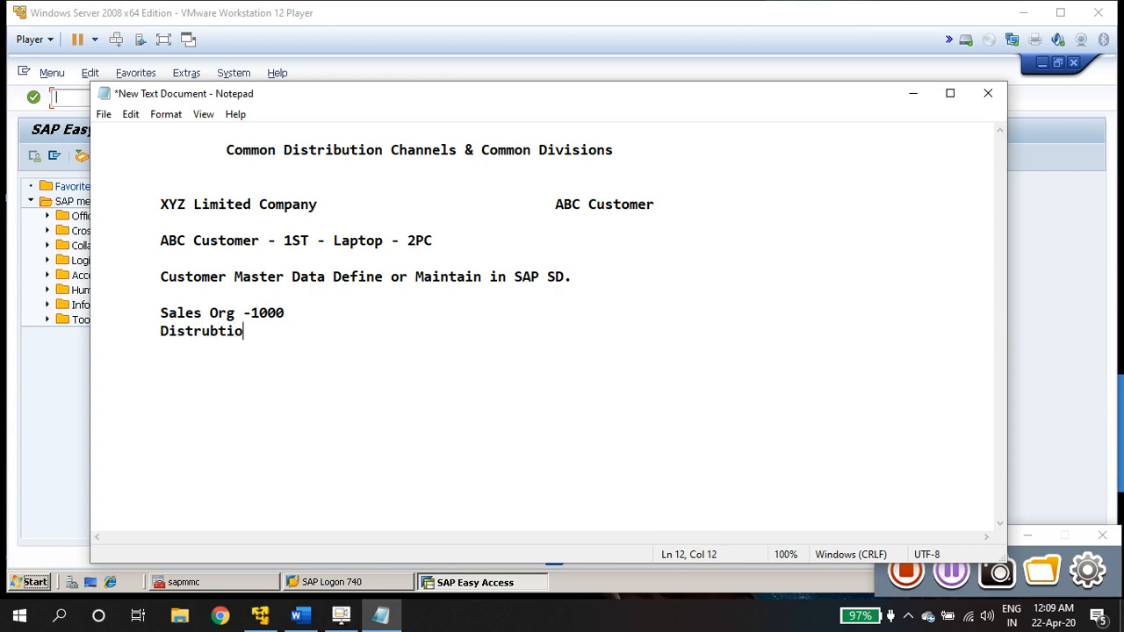
key("BackSpace")
key("BackSpace")
key("BackSpace")
key("BackSpace")
key("BackSpace")
type("ibution Channel")
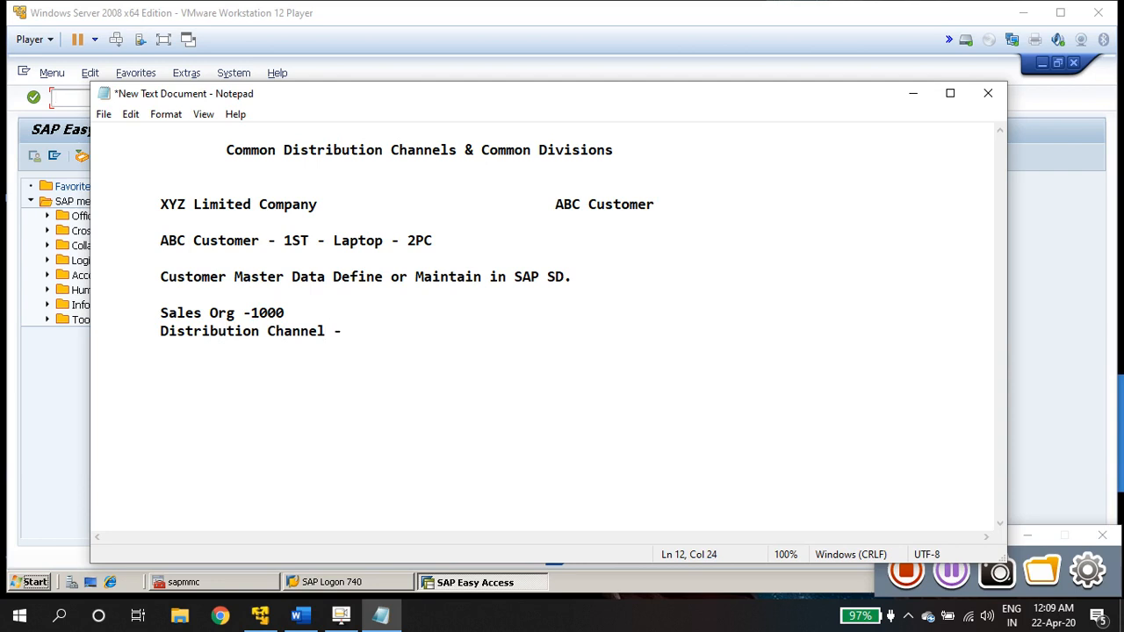
type("- 10")
type(", 20")
Append "(10 - Dealer Sales & 20 for Direct Sales)" to the Distribution Channel line.
type(" (")
type("1-")
type("0 ")
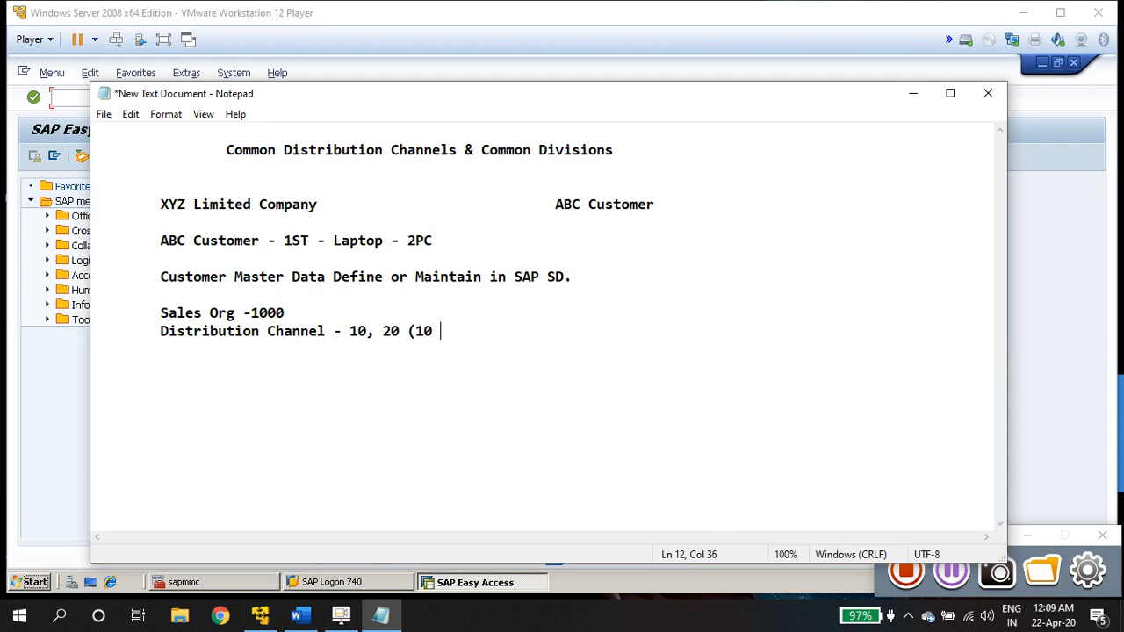
type("- Dealer Sales")
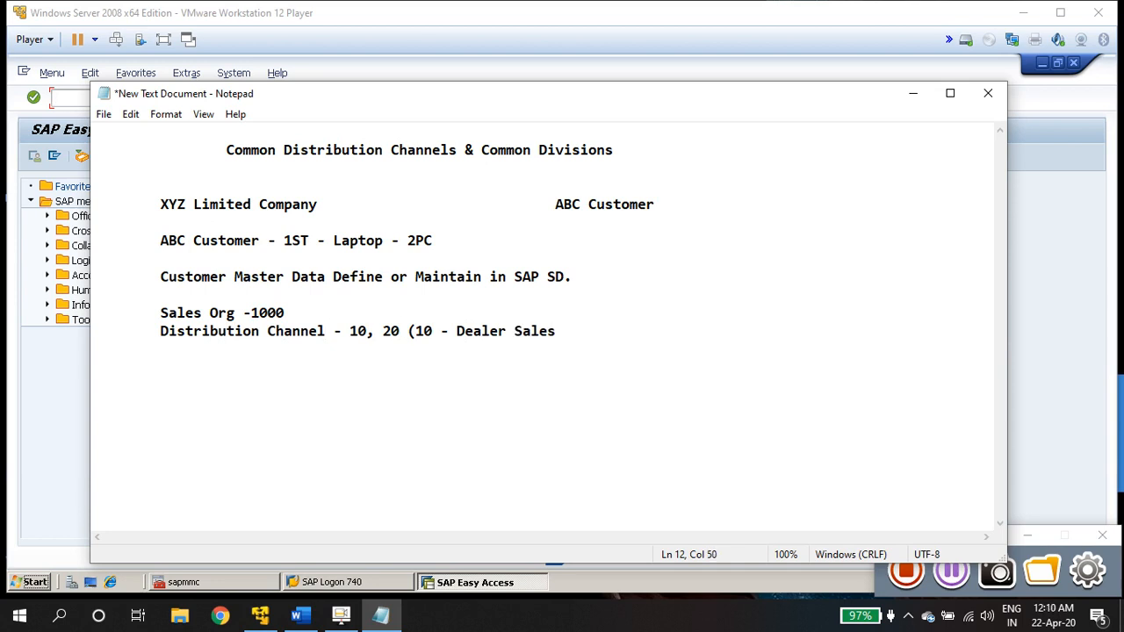
type(" & 20 for Direct Sales")
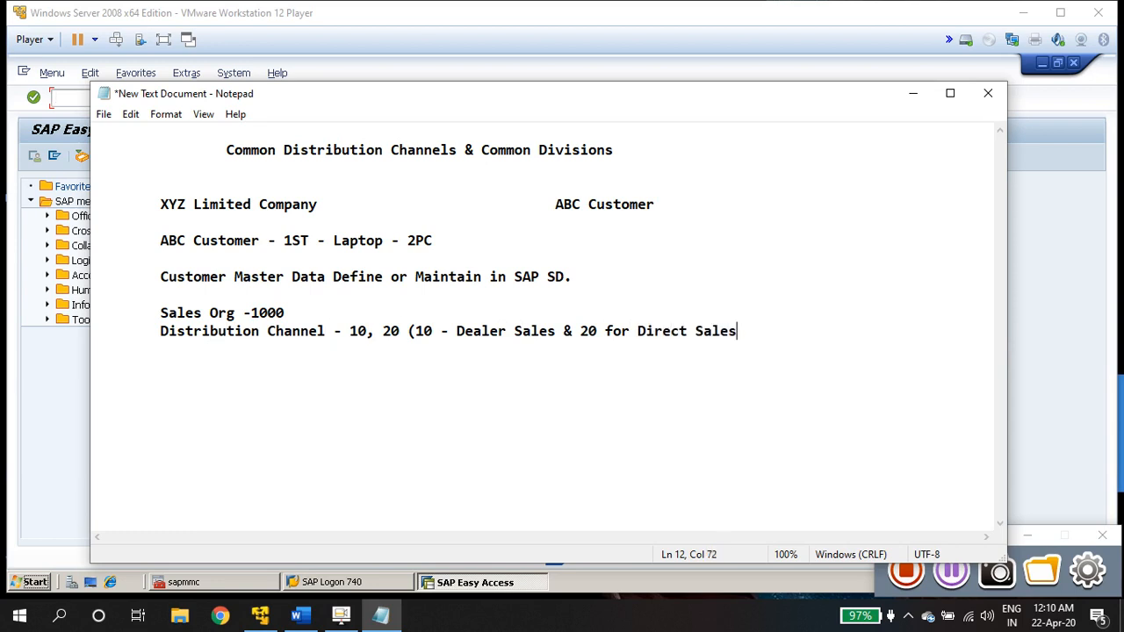
type(")")
Add "Division - 10,20 (10 - Laptops & 20 - Desktop)", indented by one tab, directly below the Distribution Channel line.
key("Return")
key("Tab")
type("Divsion")
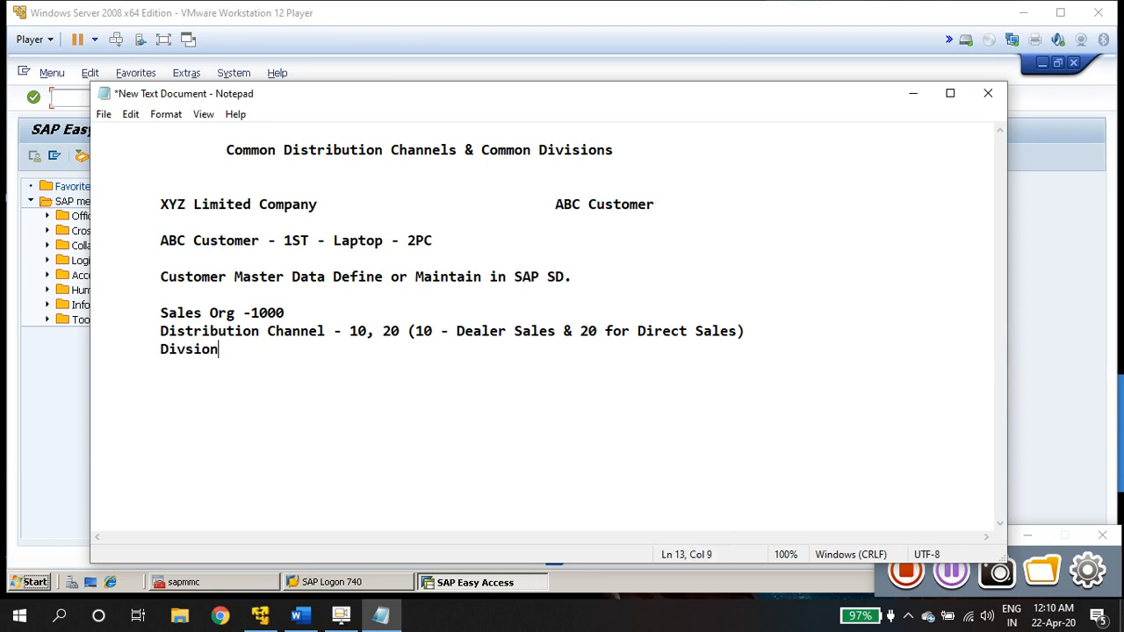
key("BackSpace")
key("BackSpace")
key("BackSpace")
key("BackSpace")
type("ision - 10,")
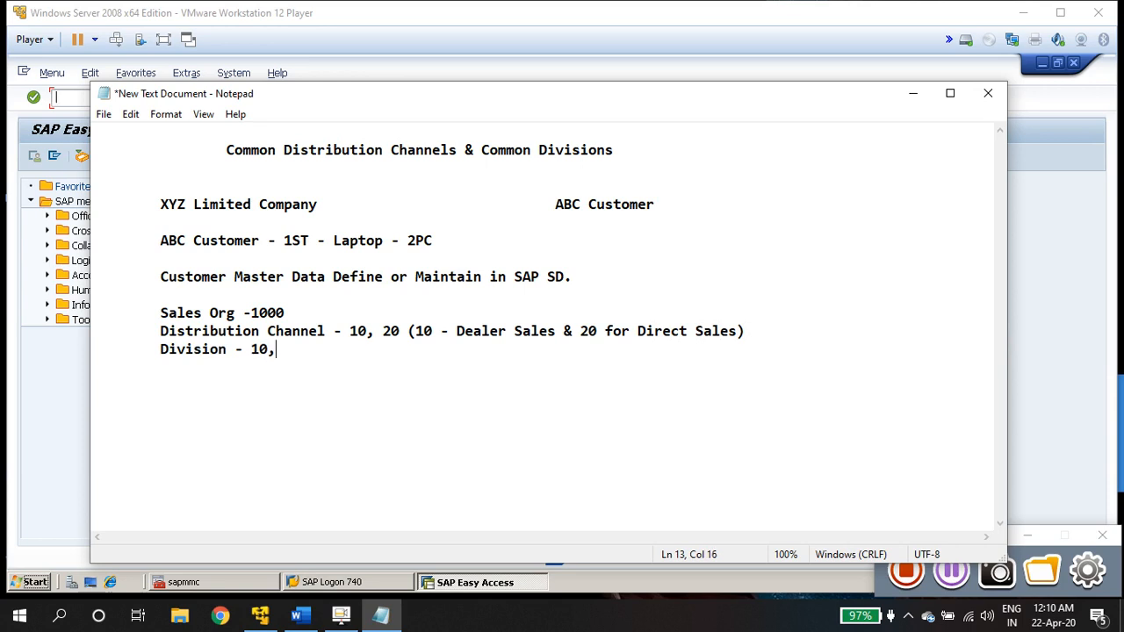
type("20 (10 - Lap")
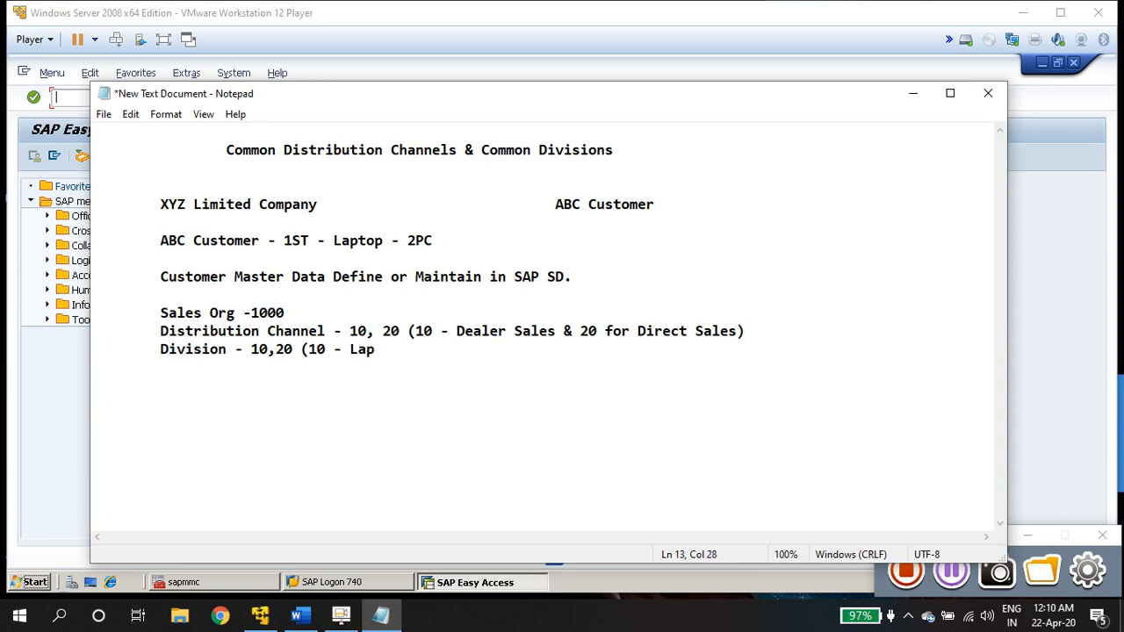
type("tops & 20 -")
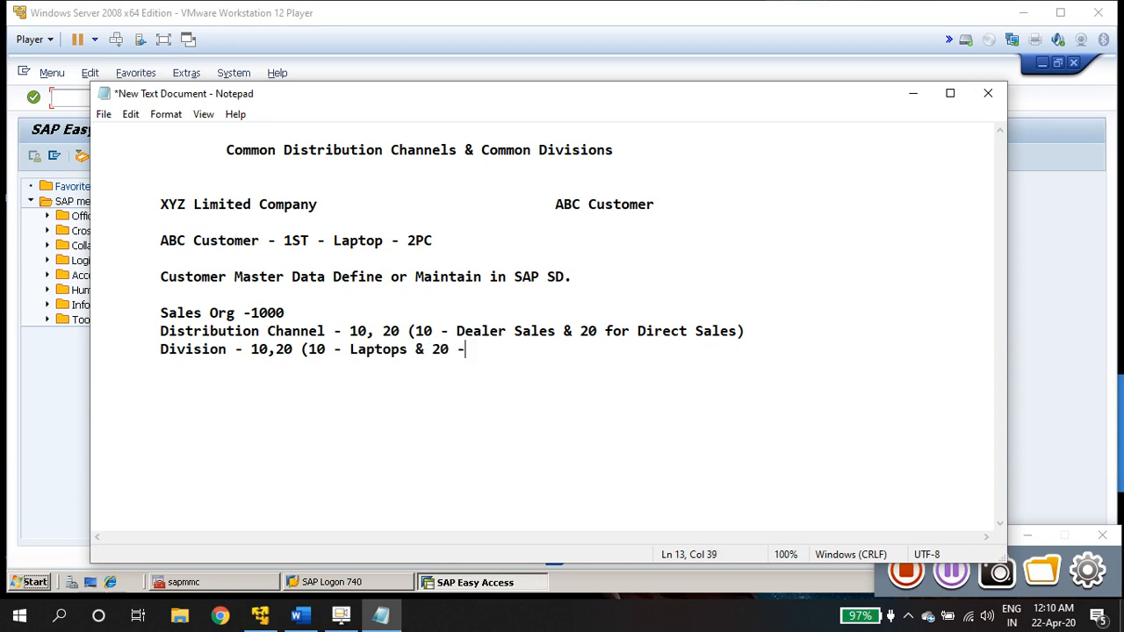
type(" Desktop")
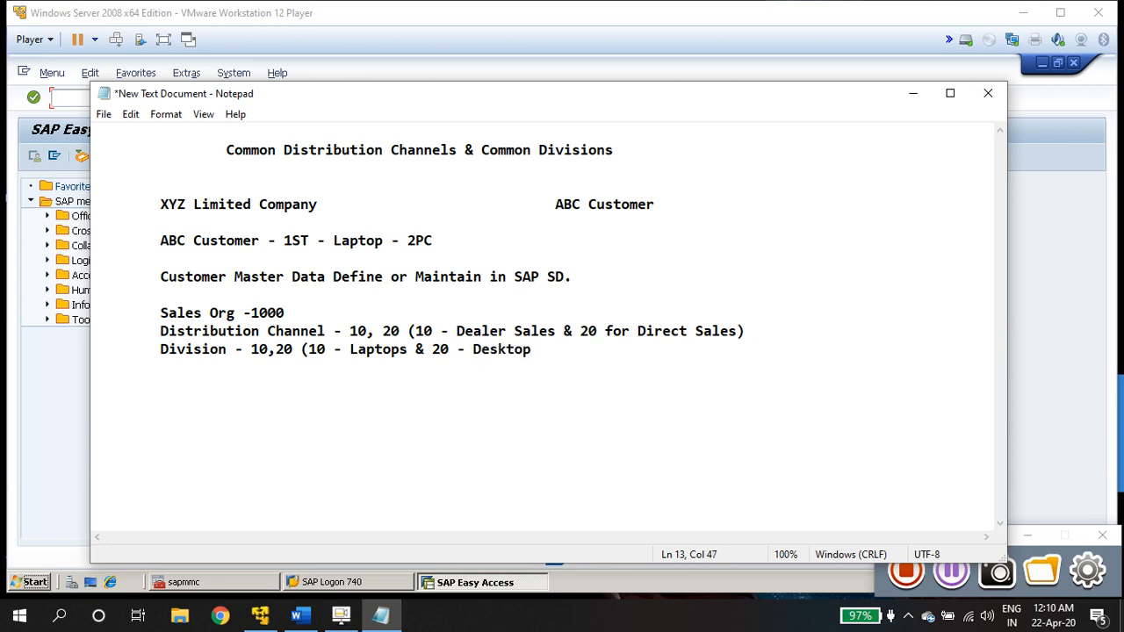
type(")")
Examine the sales organization value, the ABC Customer label, its laptop order line and the customer master data line.
left_click_drag(250, 312, 290, 320)
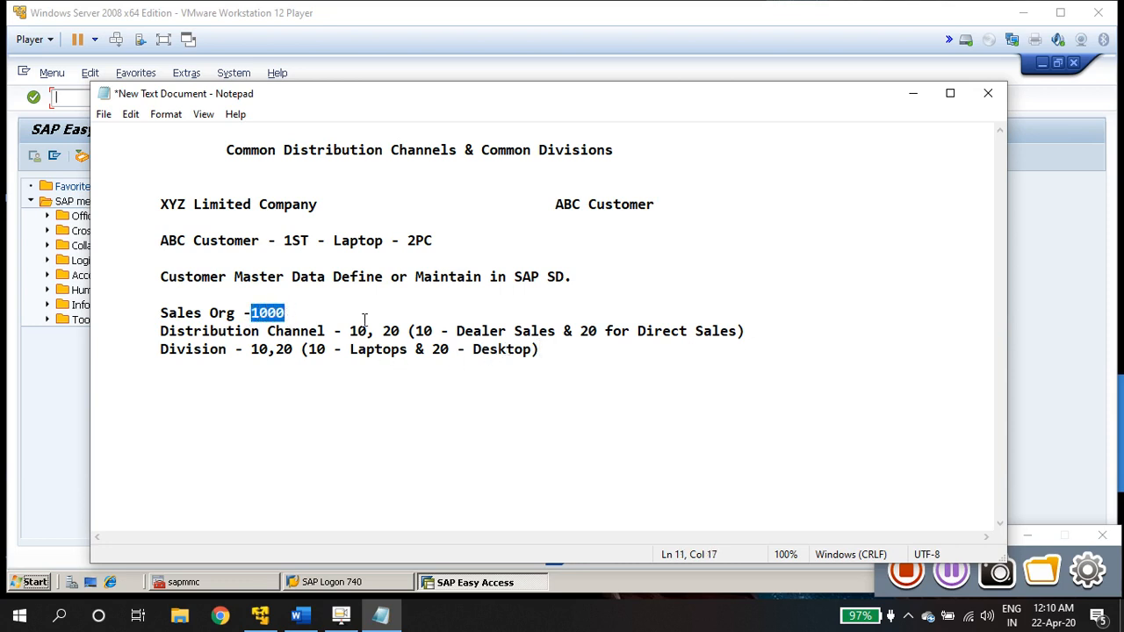
left_click(556, 205)
key("shift+Right")
key("shift+Right")
key("shift+Right")
key("shift+Right")
key("shift+Right")
key("shift+Right")
key("shift+Right")
key("shift+Right")
key("shift+Right")
key("shift+Right")
key("shift+Right")
key("shift+Right")
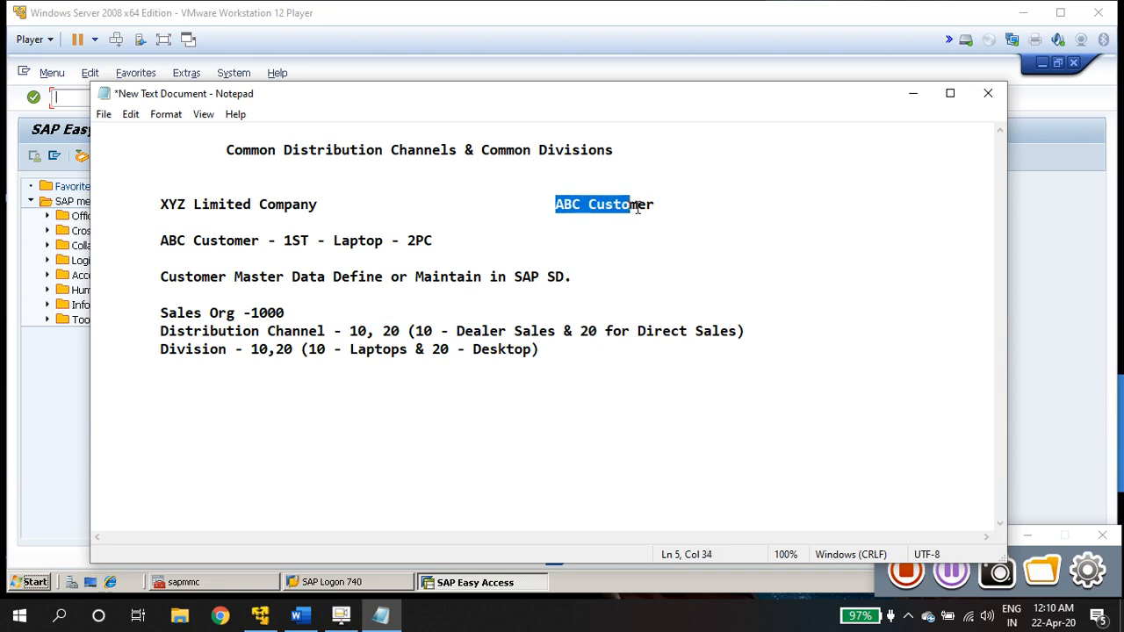
left_click(162, 242)
left_click_drag(163, 244, 435, 243)
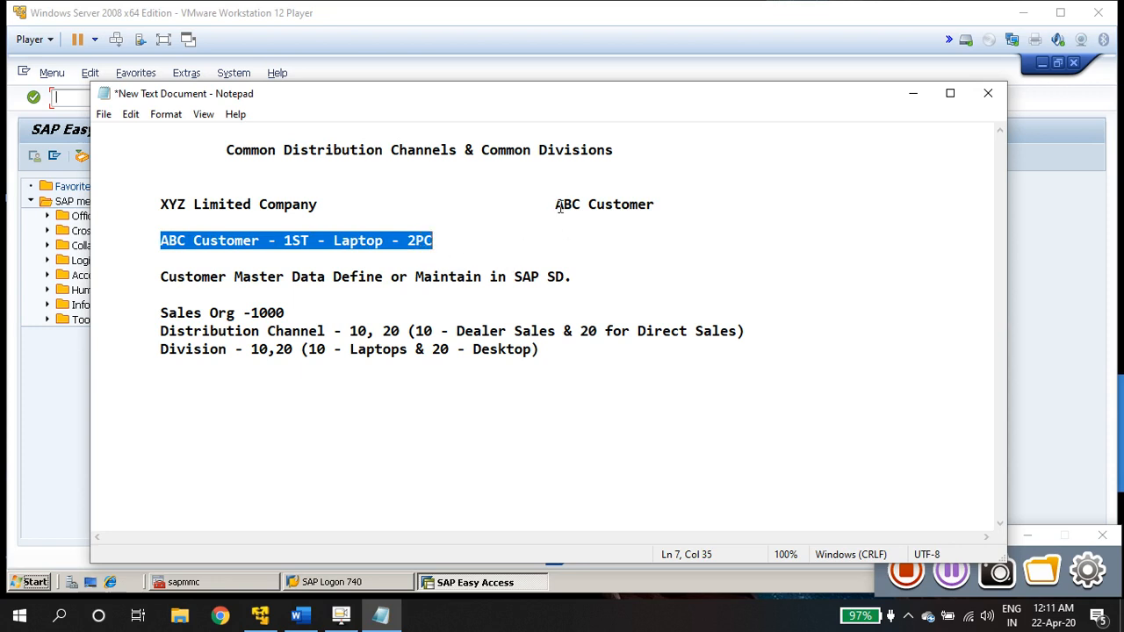
left_click_drag(557, 205, 658, 195)
key("shift+Home")
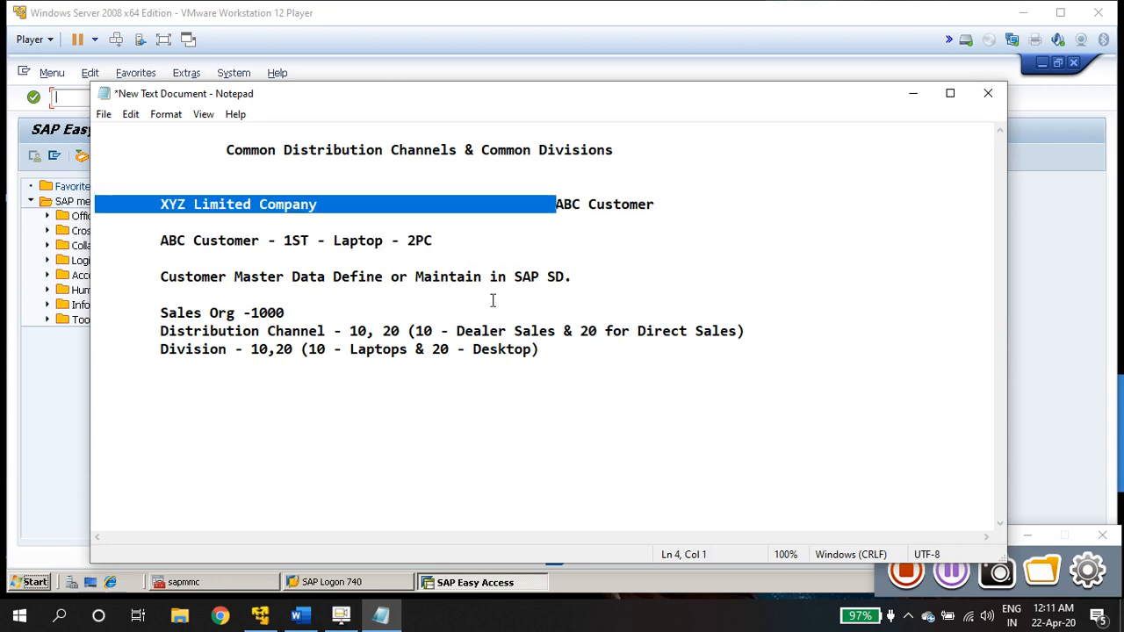
left_click(441, 239)
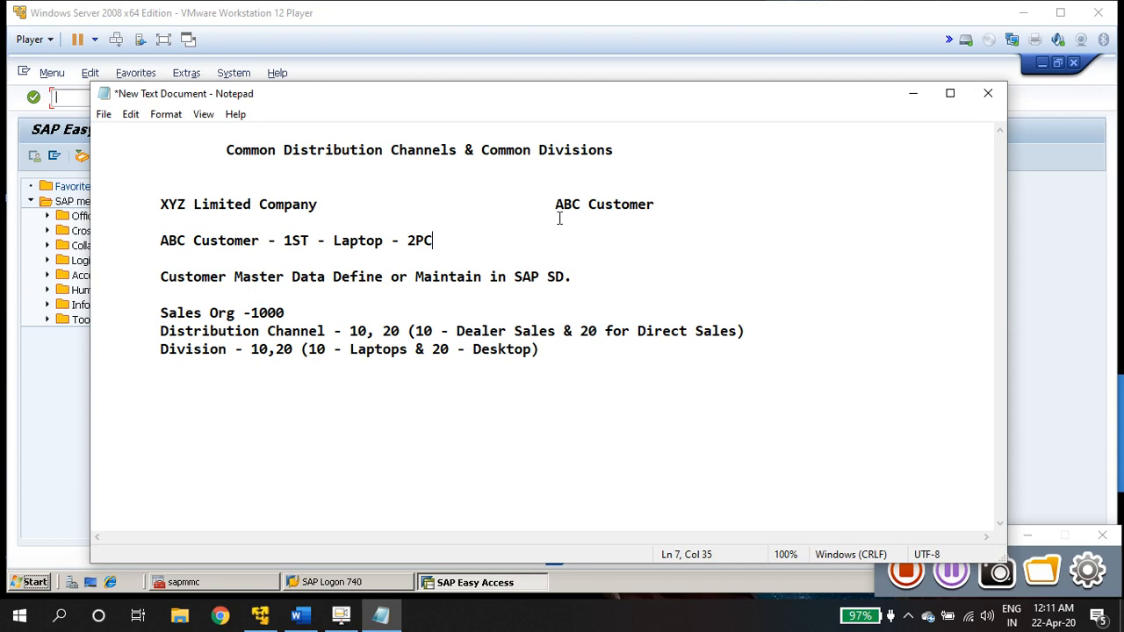
left_click_drag(556, 204, 654, 204)
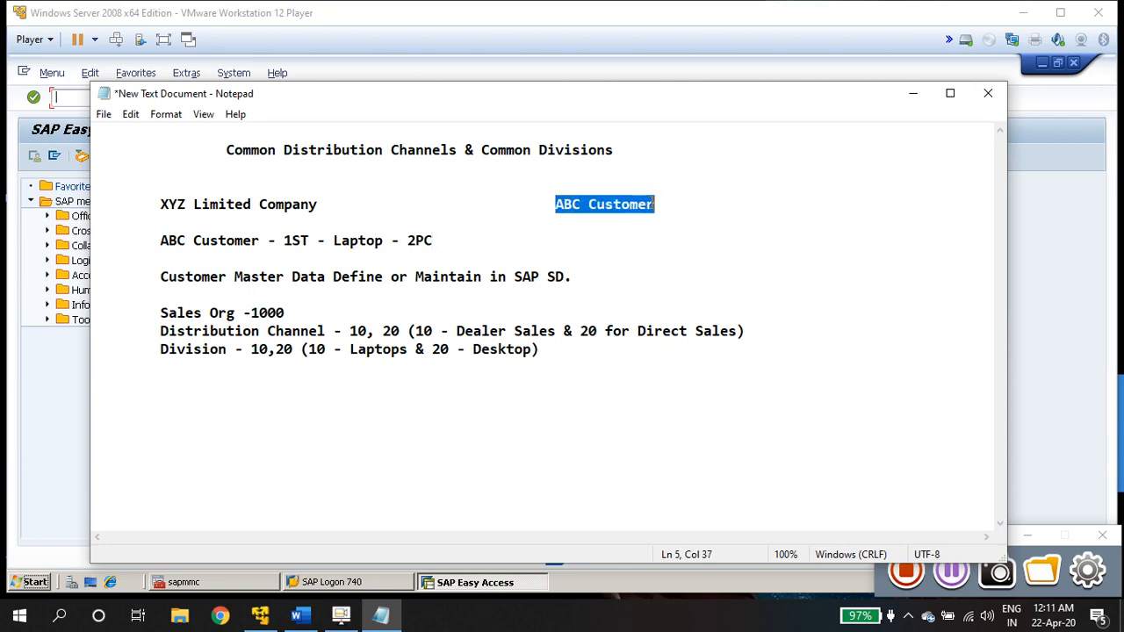
left_click(233, 274)
left_click_drag(233, 274, 301, 277)
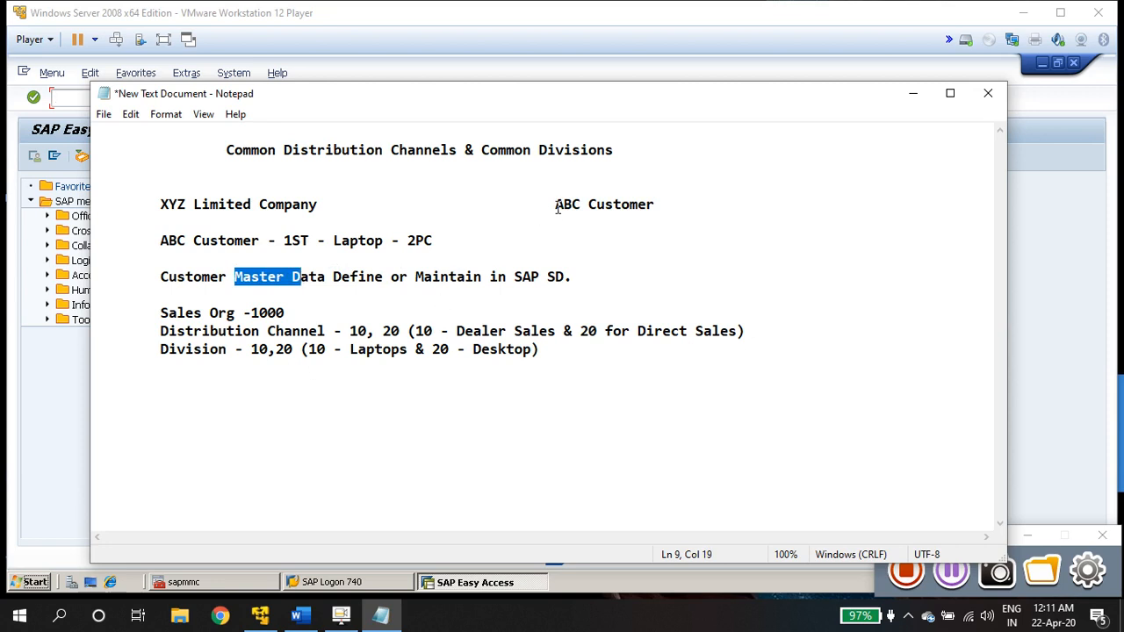
left_click_drag(557, 208, 640, 219)
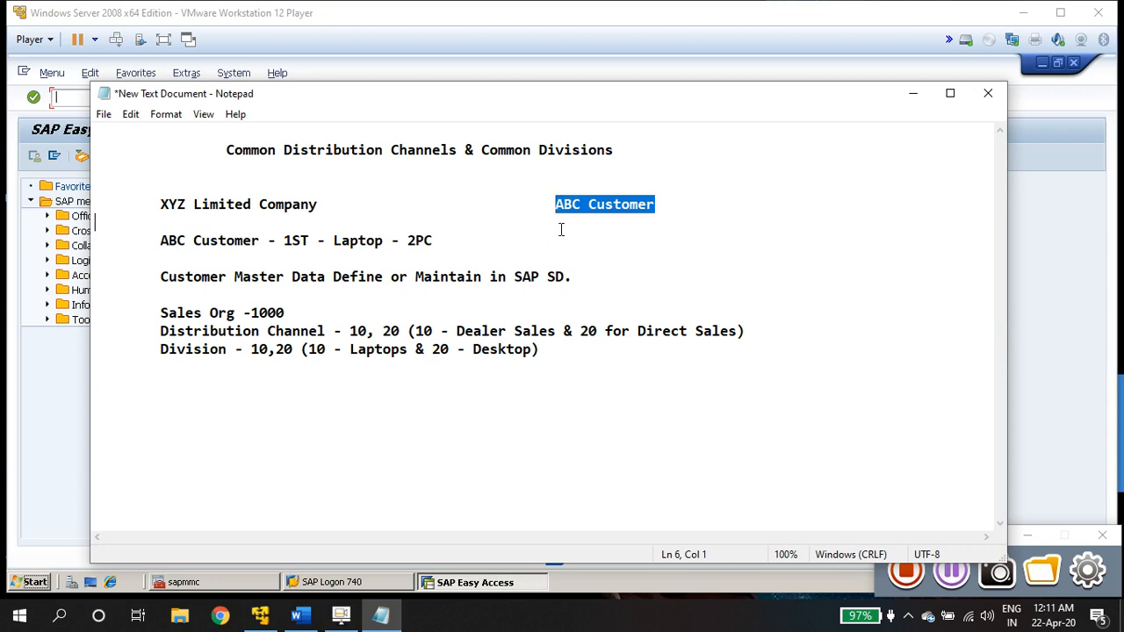
left_click(557, 347)
left_click_drag(556, 206, 651, 214)
Add "Sales Area for Customer ABC", indented by one tab, two lines below the Division line, and leave a blank line beneath it.
left_click(560, 349)
key("Return")
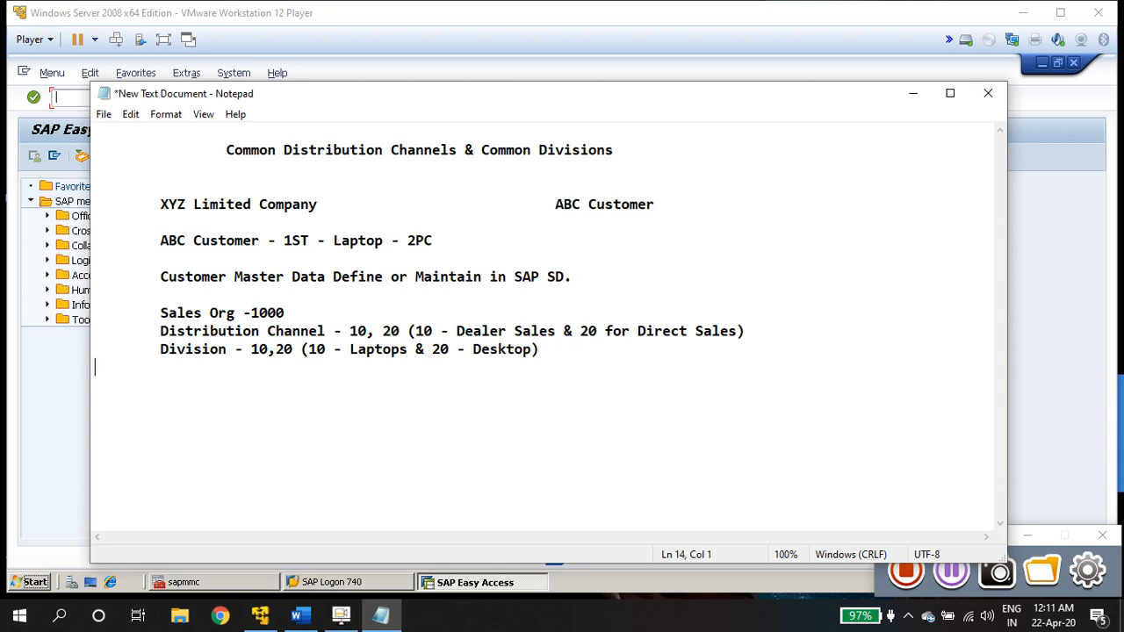
key("Return")
left_click_drag(159, 313, 560, 364)
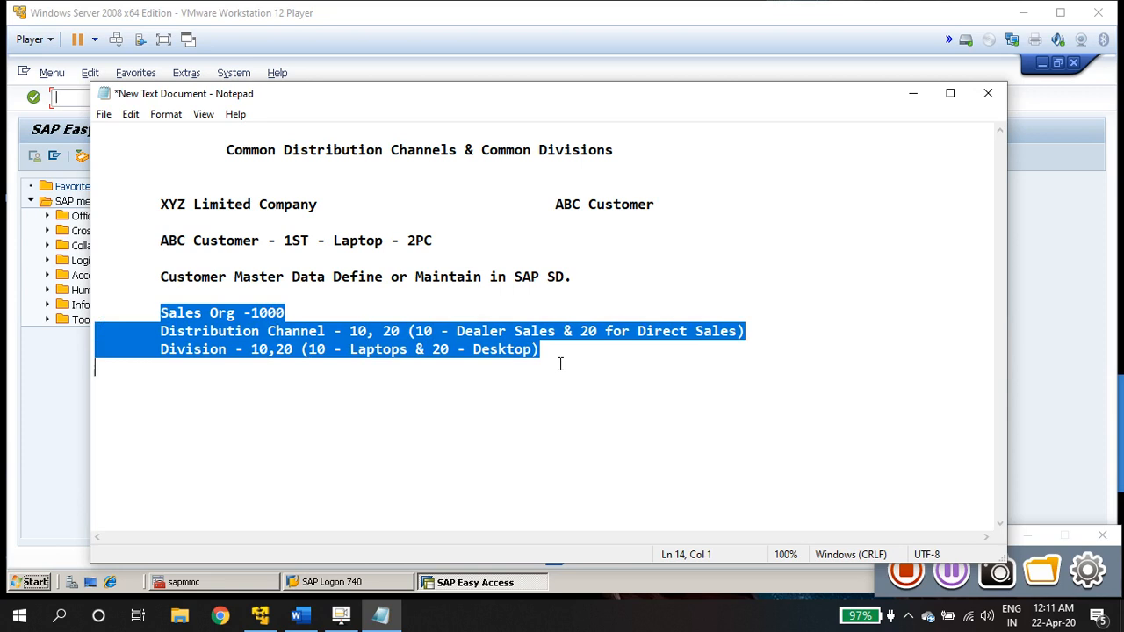
left_click(552, 352)
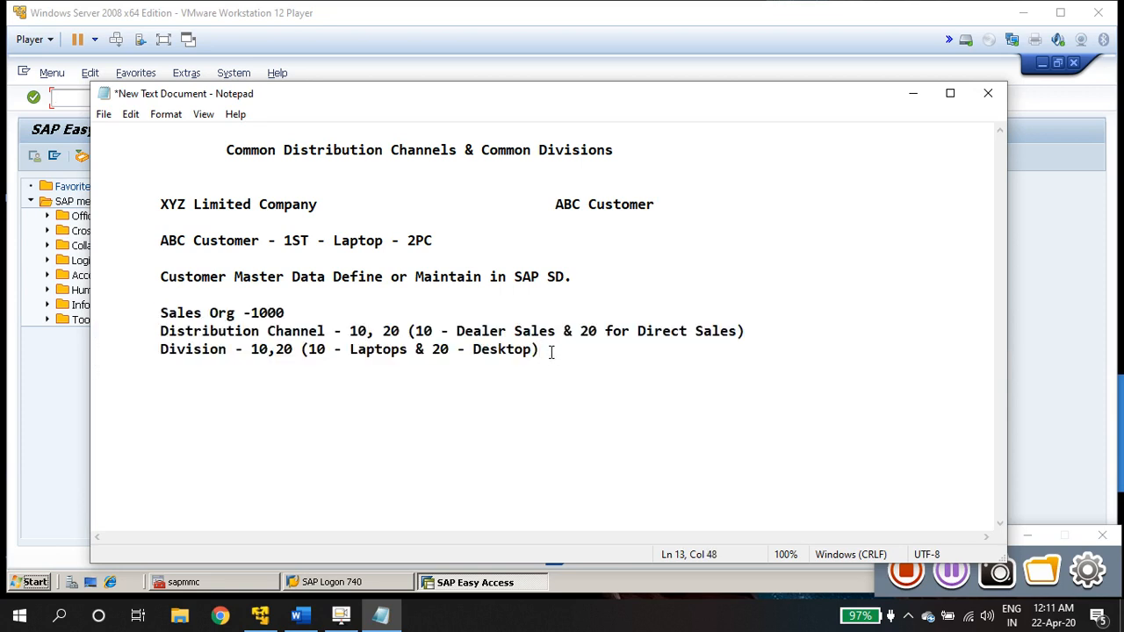
key("Return")
key("Return")
key("Tab")
type("1.")
key("BackSpace")
key("BackSpace")
type("S1")
key("BackSpace")
type("ales ")
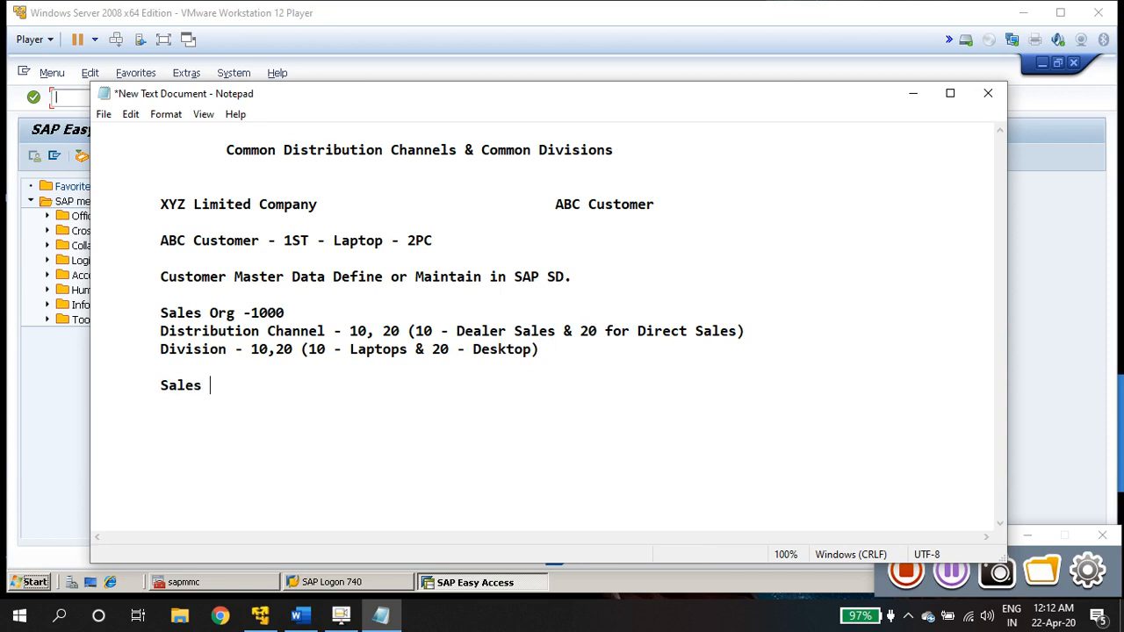
type("Area for Customer")
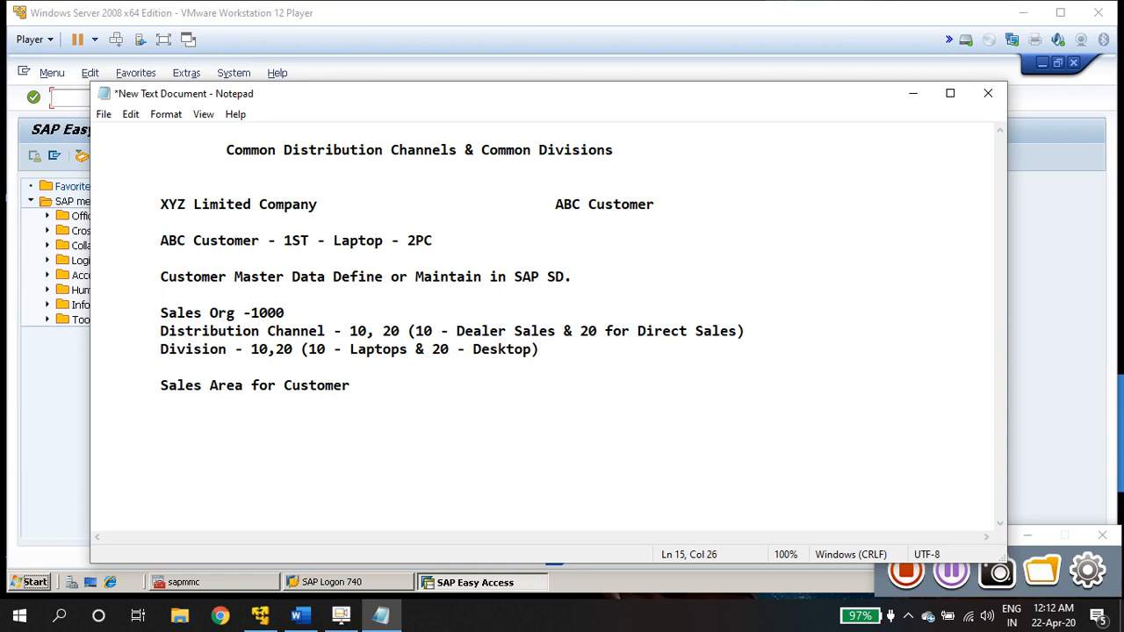
type(" ABC")
key("Return")
key("Return")
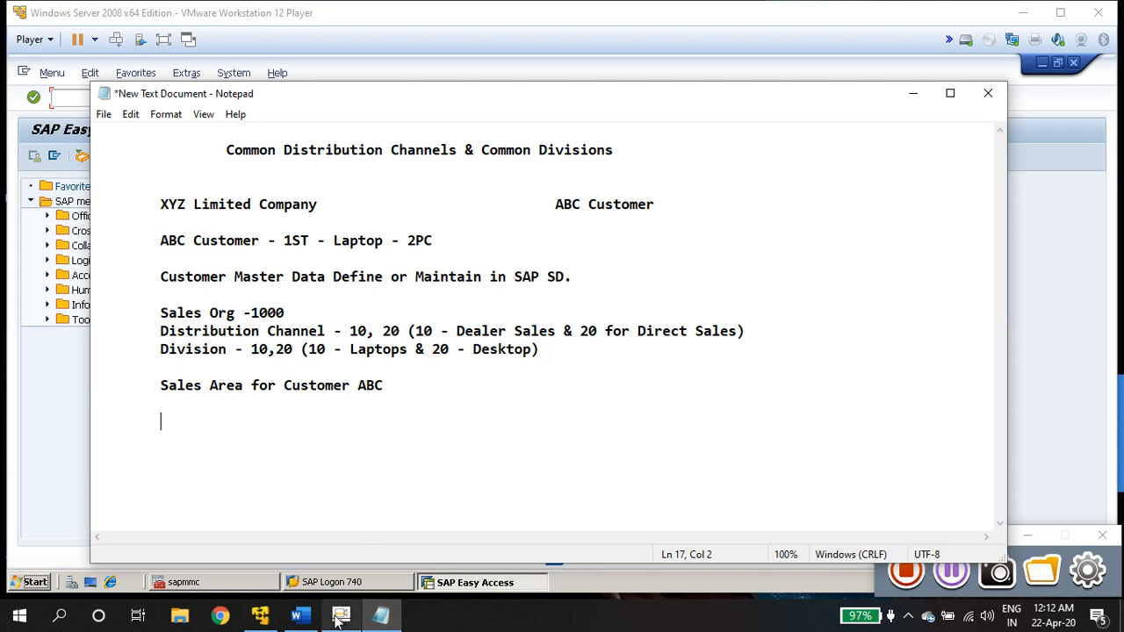
Switch to the SAP window, open customer creation with transaction /nvd01 and examine the sales area fields.
left_click(262, 616)
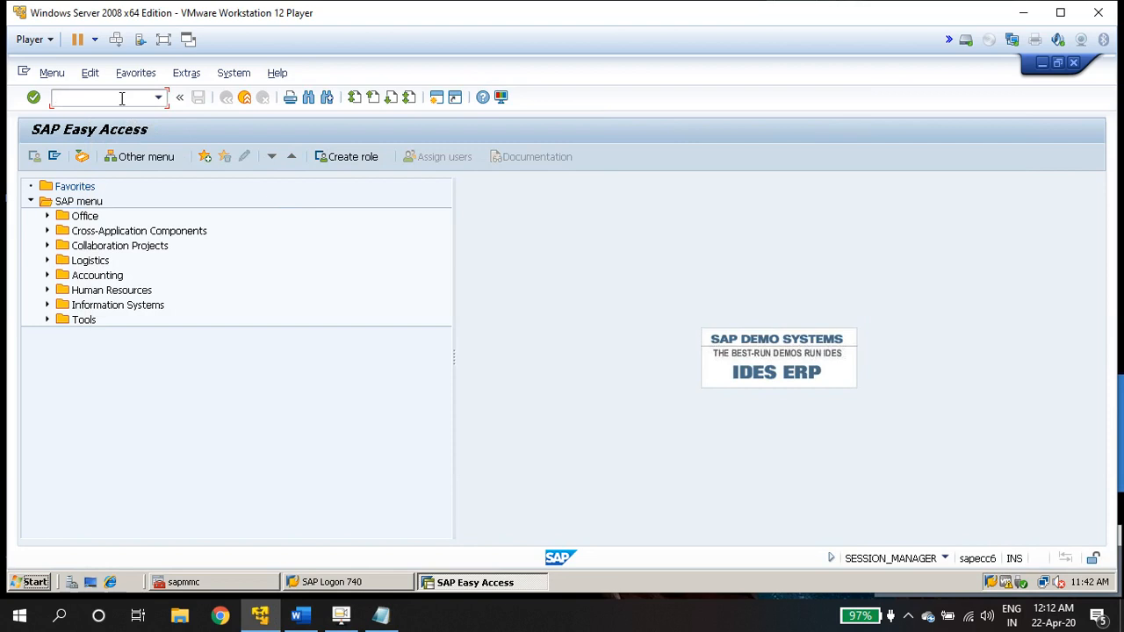
type("/nvd01")
key("Return")
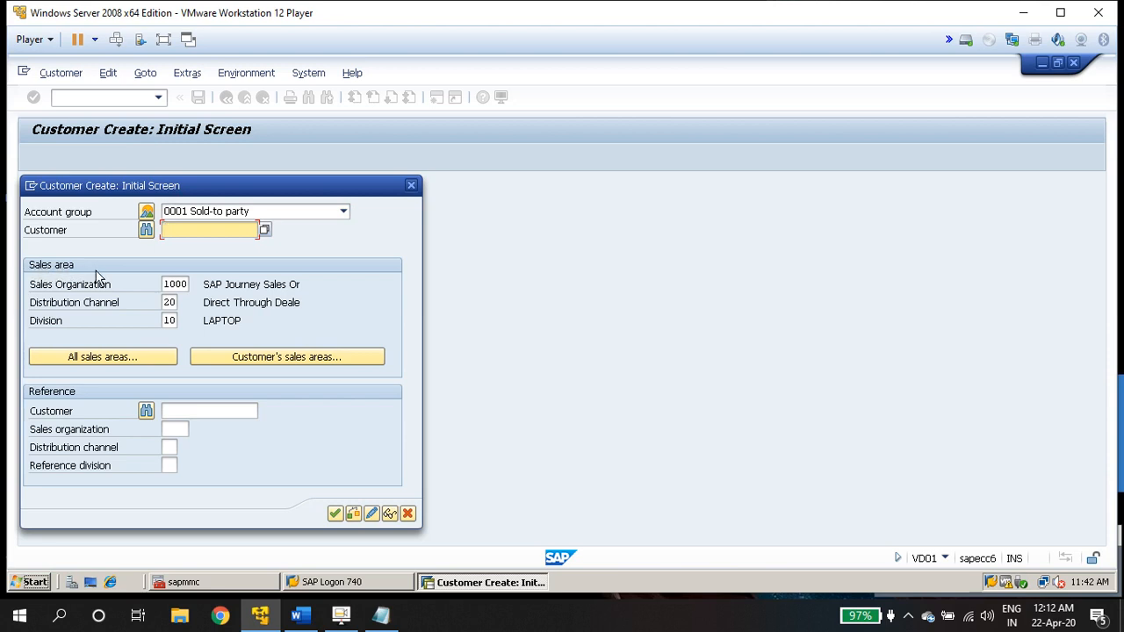
left_click_drag(165, 282, 182, 323)
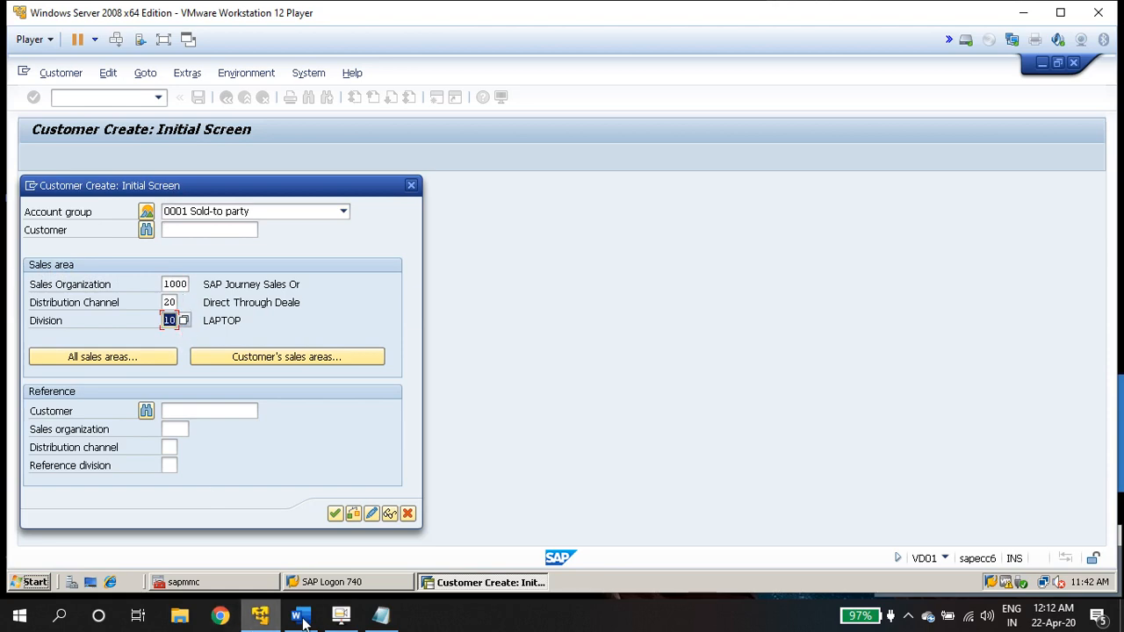
Return to the Notepad notes and add "sales Area 1st = 1000+10+10" two lines below "Sales Area for Customer ABC".
key("alt+Tab")
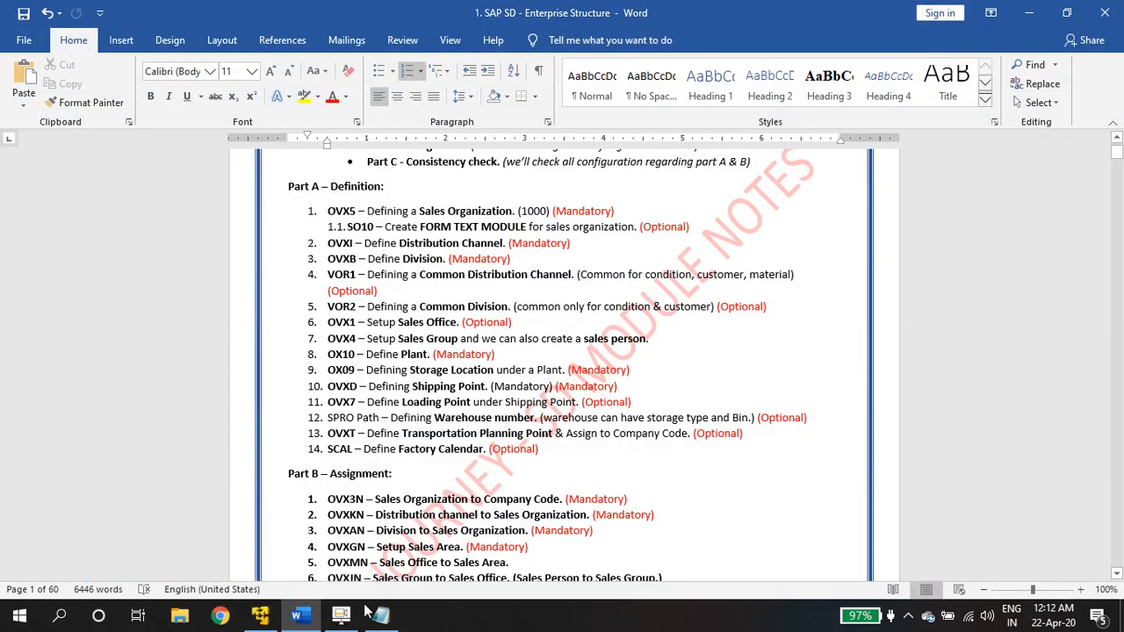
key("alt+Tab")
key("alt+Tab")
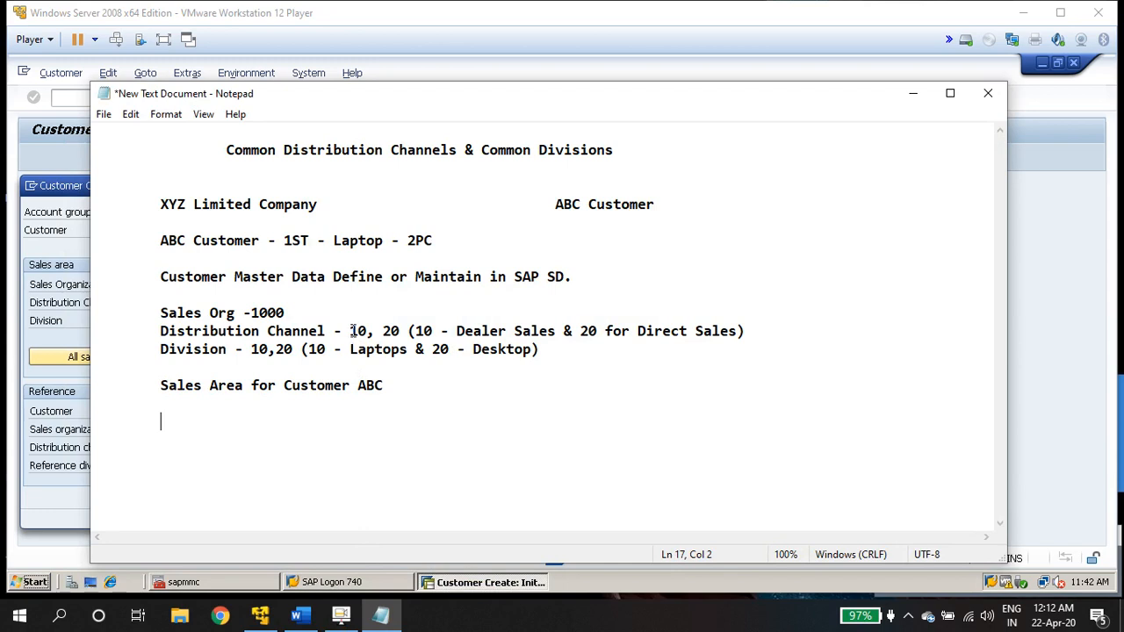
left_click_drag(351, 331, 367, 331)
left_click(247, 415)
type("sales Area ")
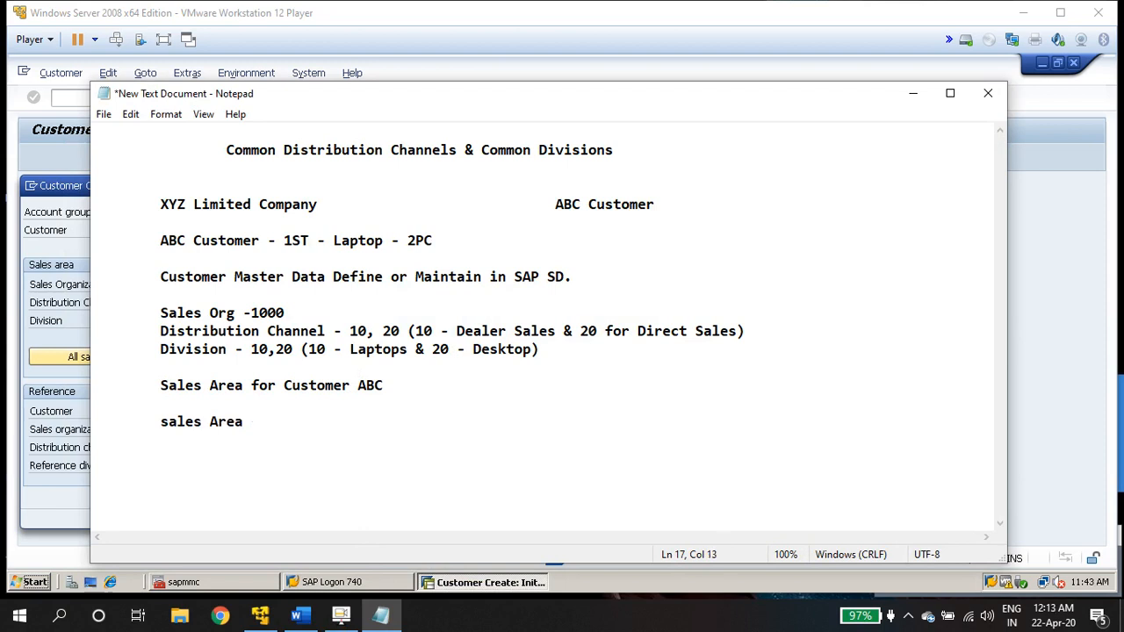
type("1st = 1000+")
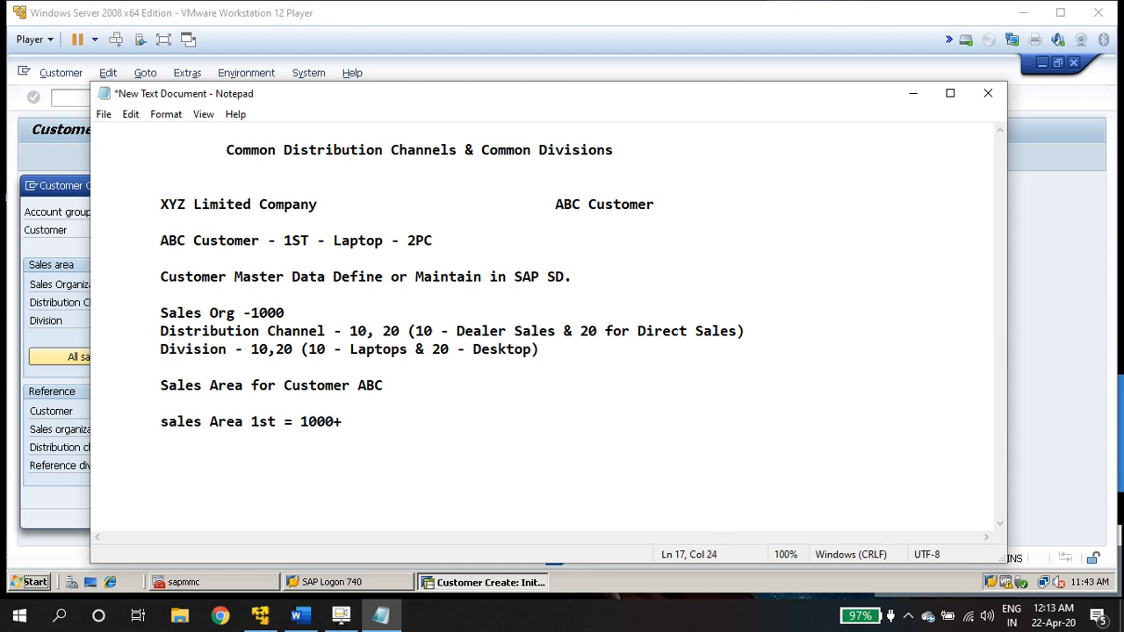
type("10+10")
Insert " (Sales Org)" after 1000 in the sales Area 1st line.
left_click(335, 426)
type("(Sales ORg")
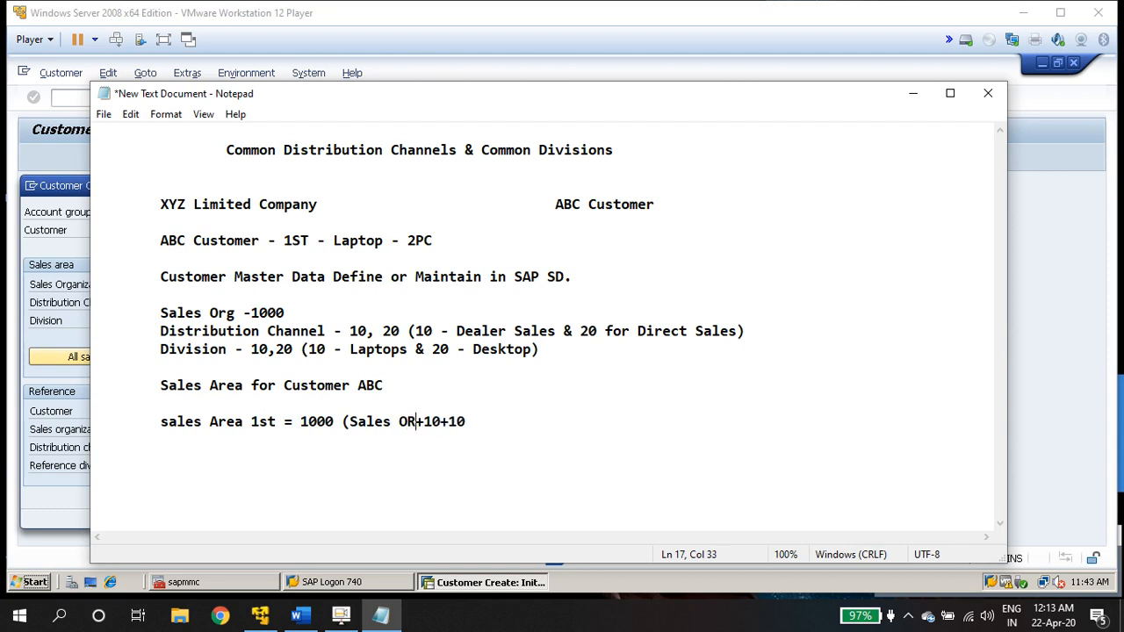
key("BackSpace")
key("BackSpace")
type("rg")
key("Right")
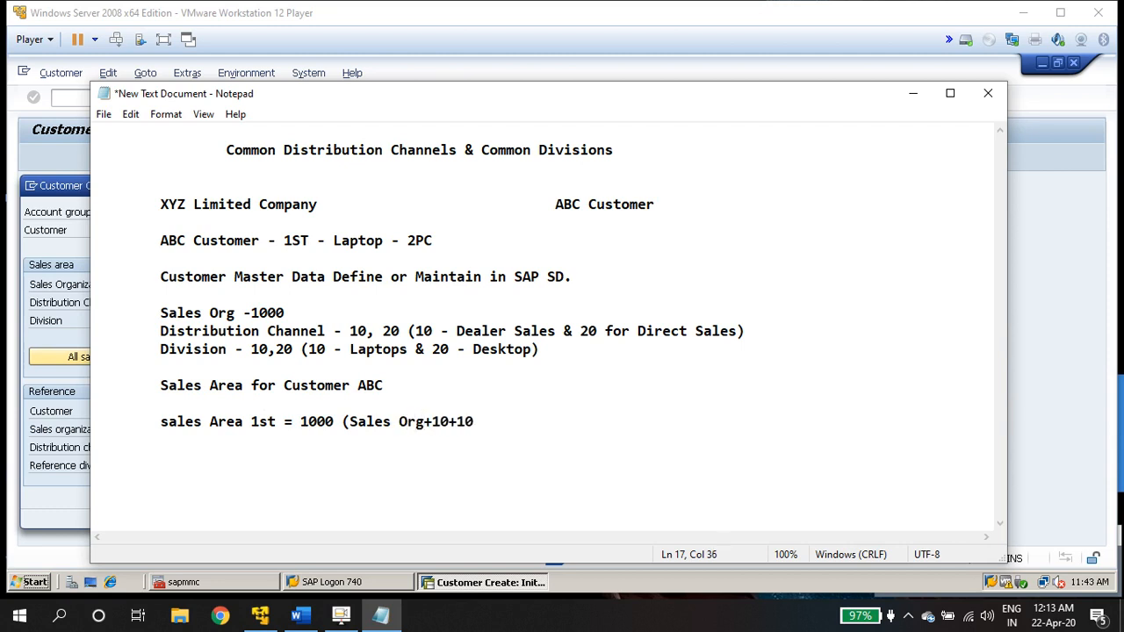
key("Left")
type(")")
Label the two remaining codes in the sales Area 1st line, adding "(Dealer Sales)" after the first 10 and "(Laptop)" after the second.
key("Right")
key("Right")
key("Right")
type("(")
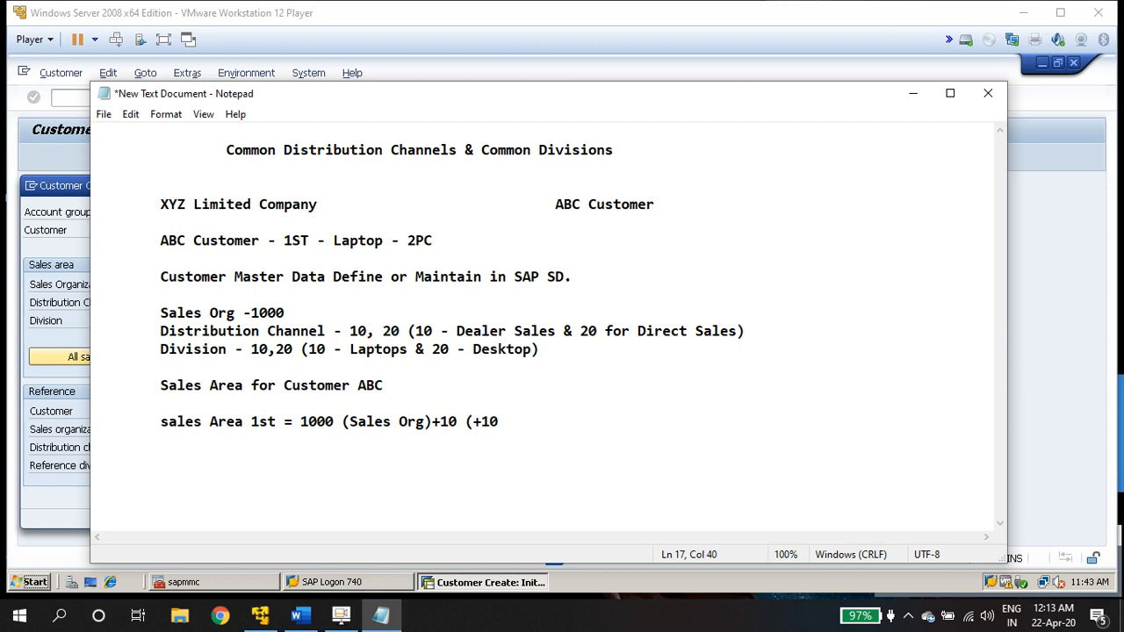
type("Dear")
key("BackSpace")
type("ler Sales")
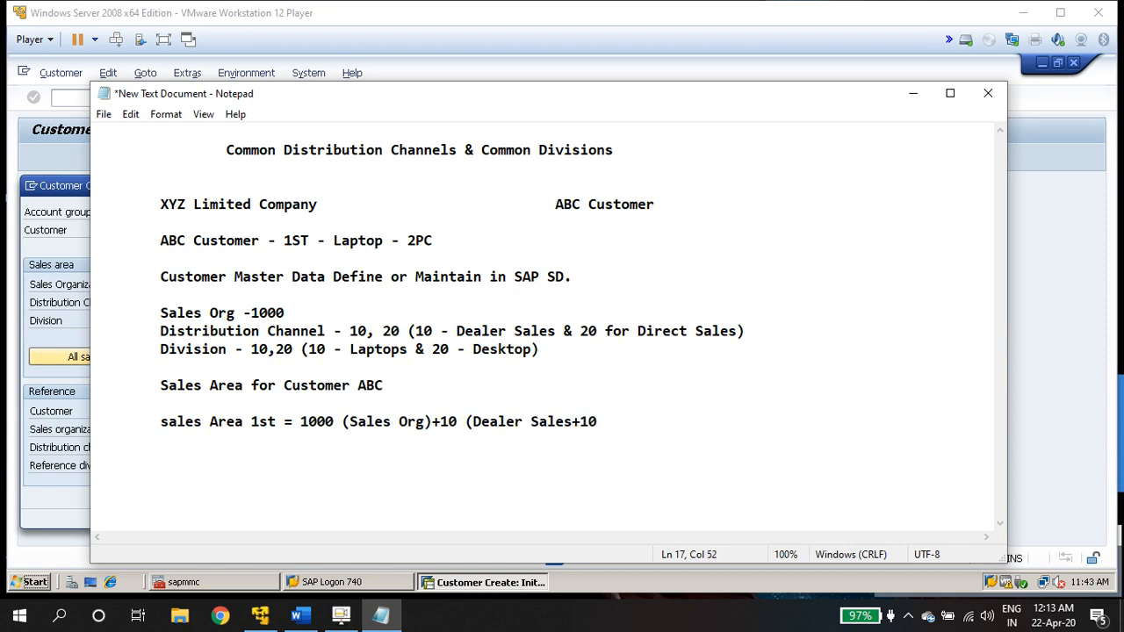
type(")")
left_click(615, 422)
type("(Laptop")
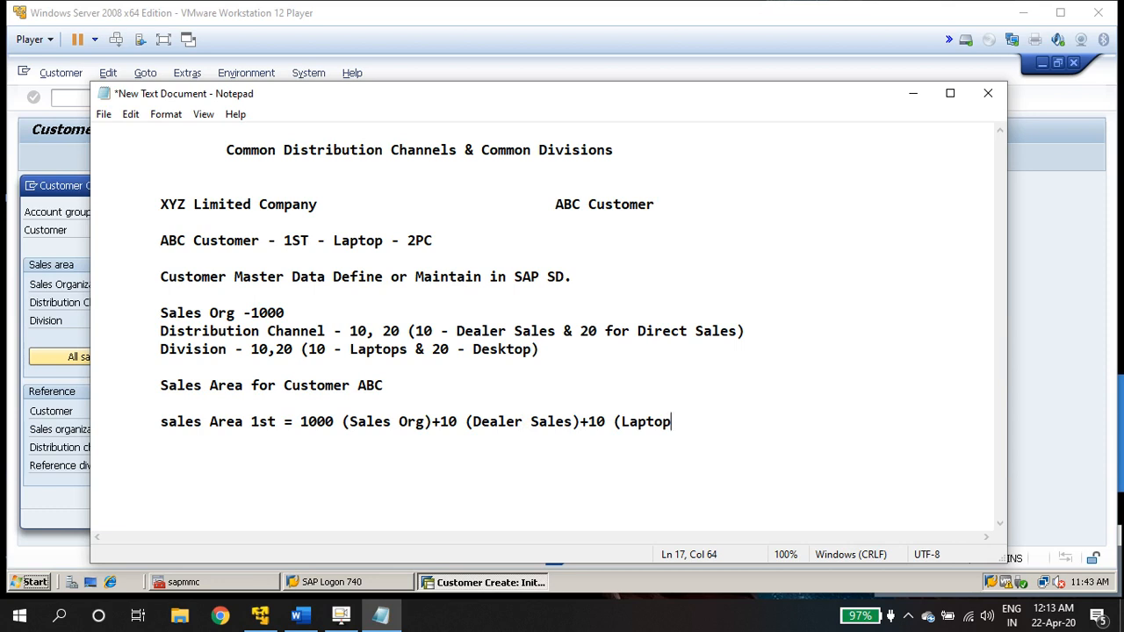
type(")")
Start a line "Sales Area 2nd =", indented by one tab, directly below the sales Area 1st line.
left_click_drag(563, 203, 622, 204)
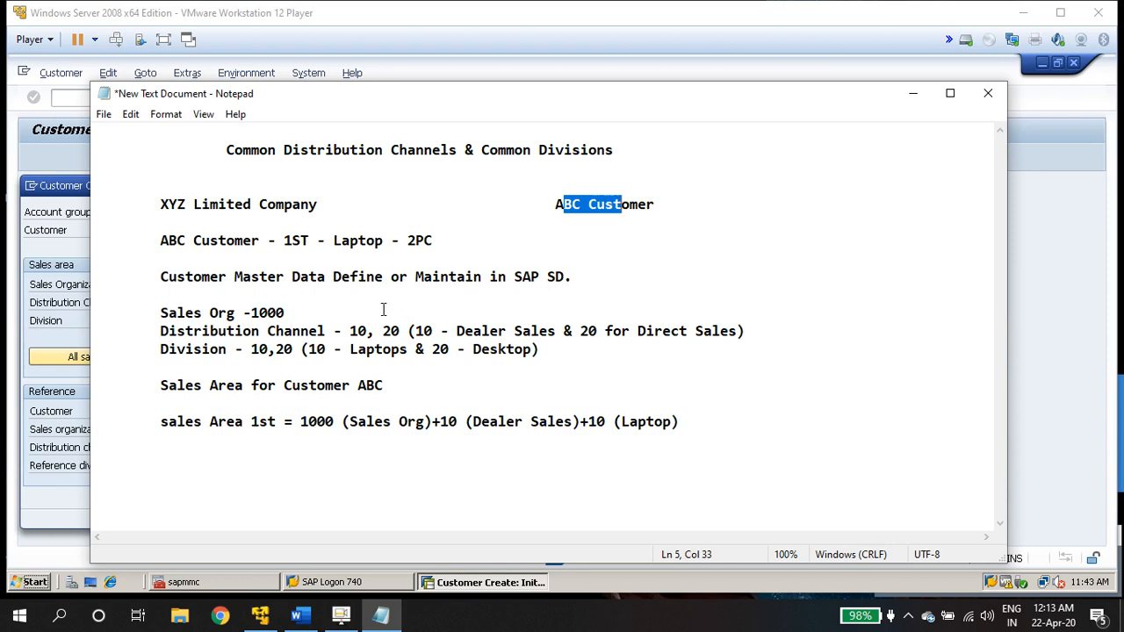
left_click(352, 332)
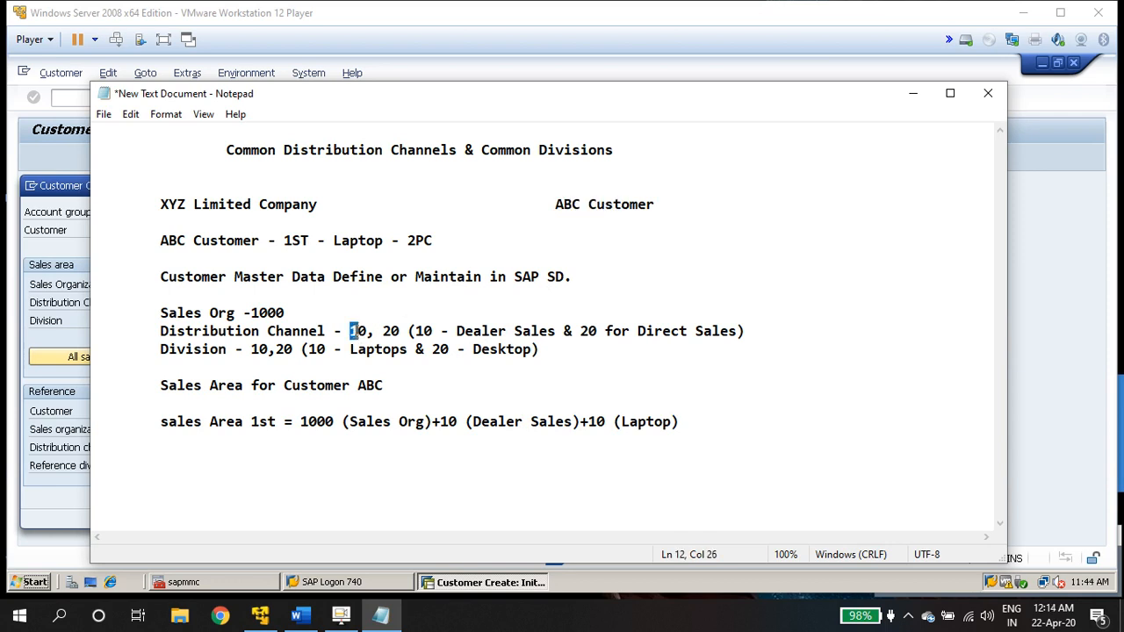
left_click_drag(351, 332, 369, 332)
left_click_drag(383, 332, 400, 332)
left_click(689, 424)
key("Return")
type("Sales A")
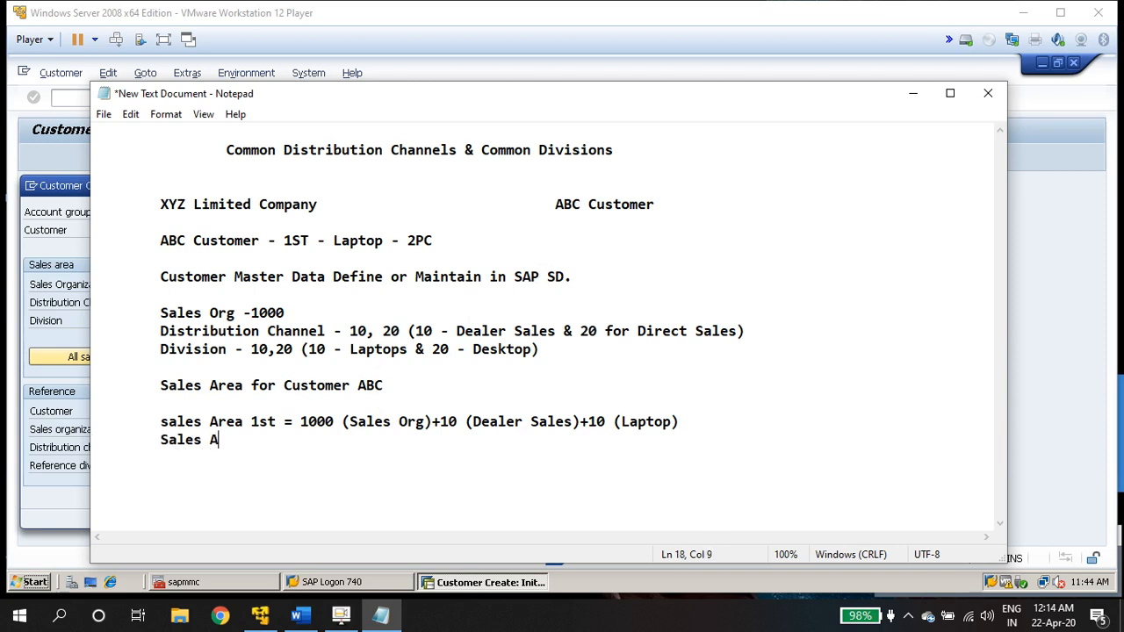
type("rea 2nd -")
key("BackSpace")
type("=")
Copy "1000 (Sales Org)+10 (Dealer Sales)+10 (Laptop)" from the sales Area 1st line to the end of the Sales Area 2nd line.
left_click_drag(259, 150, 318, 152)
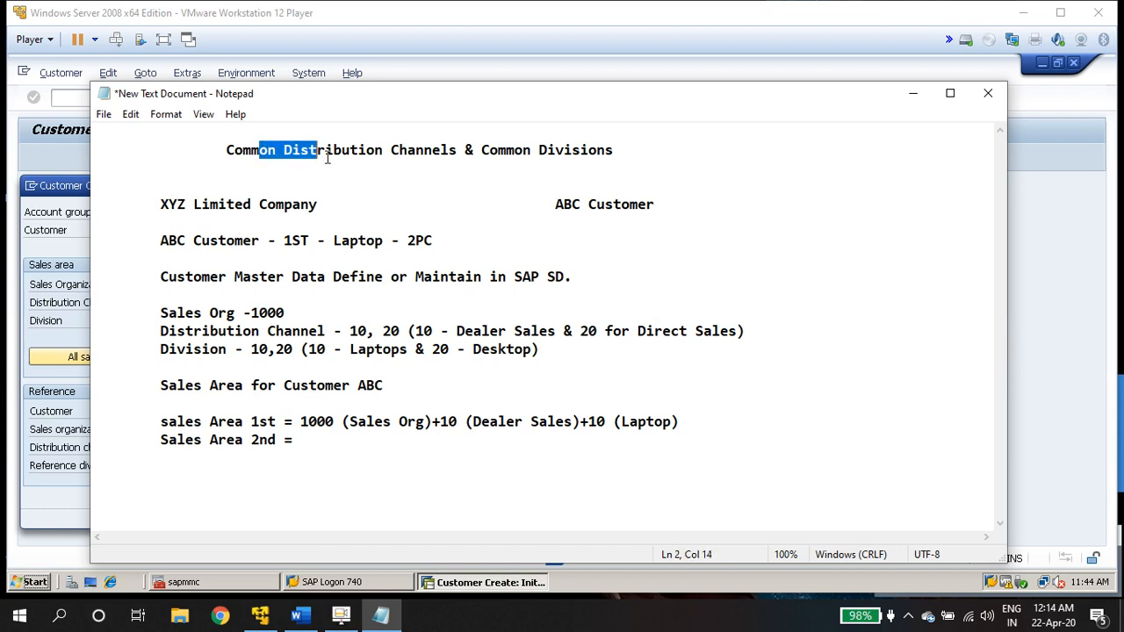
left_click(311, 441)
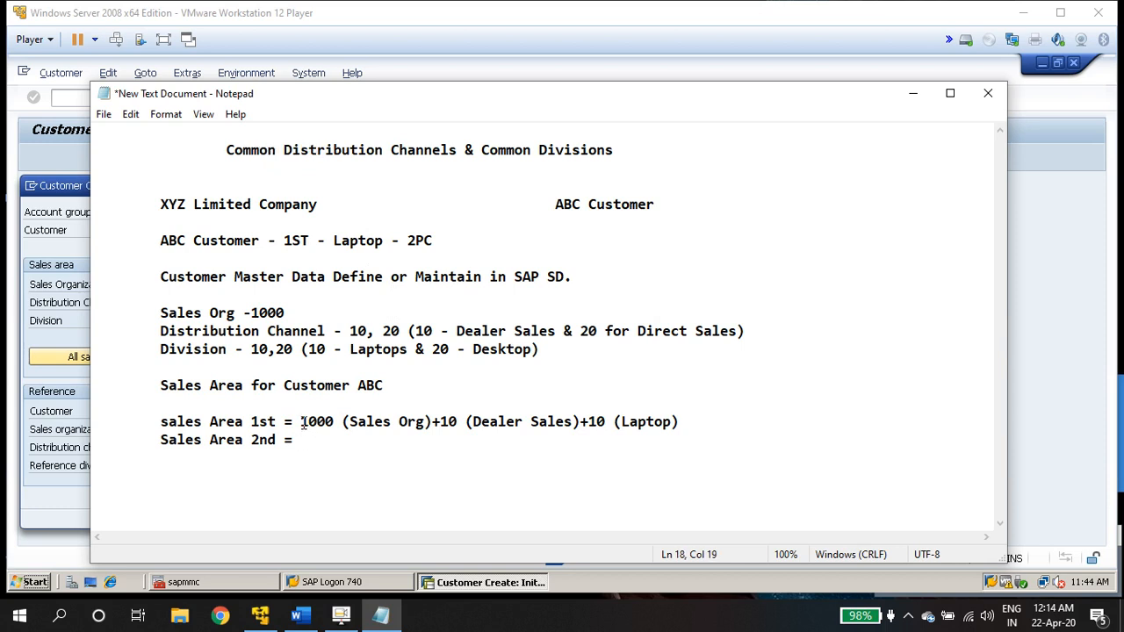
left_click_drag(301, 421, 685, 421)
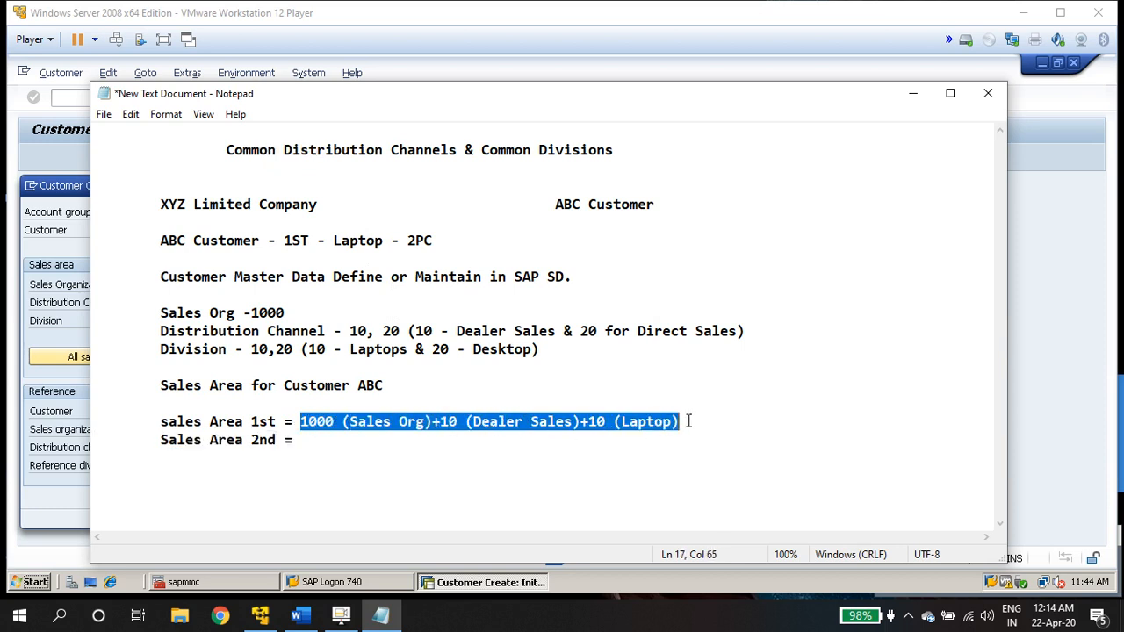
left_click(417, 441)
type("1000 (Sales Org)+10 (Dealer Sales)+10 (Laptop)")
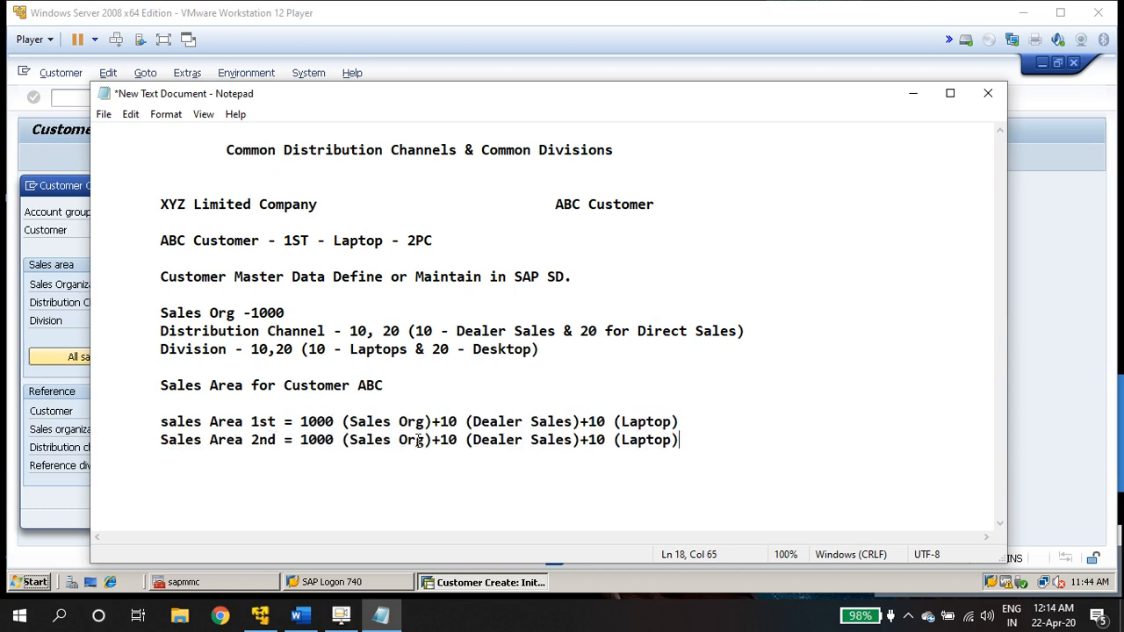
Set the division code in the Sales Area 2nd line to 20.
left_click_drag(448, 440, 455, 440)
left_click(606, 440)
key("BackSpace")
key("BackSpace")
type("20")
Replace "Laptop" with "desktop" in the division label of the Sales Area 2nd line.
key("Right")
key("Right")
key("Right")
key("Left")
key("Left")
key("BackSpace")
key("BackSpace")
key("BackSpace")
type("desk")
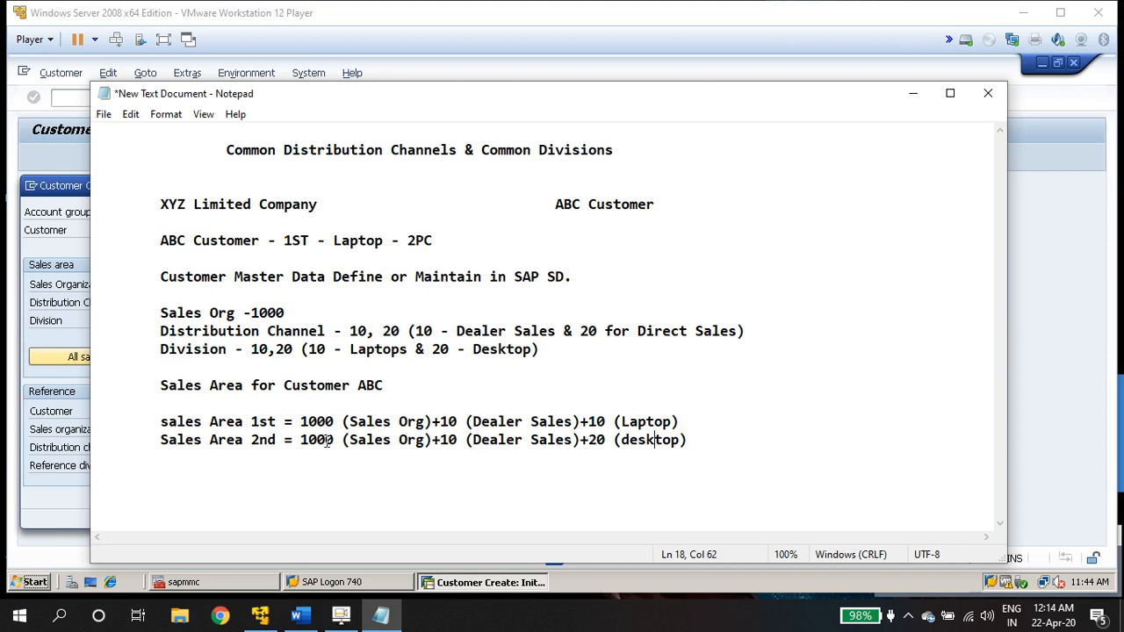
Add an indented line "Sales Area 3rd = 1000 (Sales Org)+10 (Dealer Sales)+10 (Laptop)" below the Sales Area 2nd line.
left_click_drag(161, 422, 694, 439)
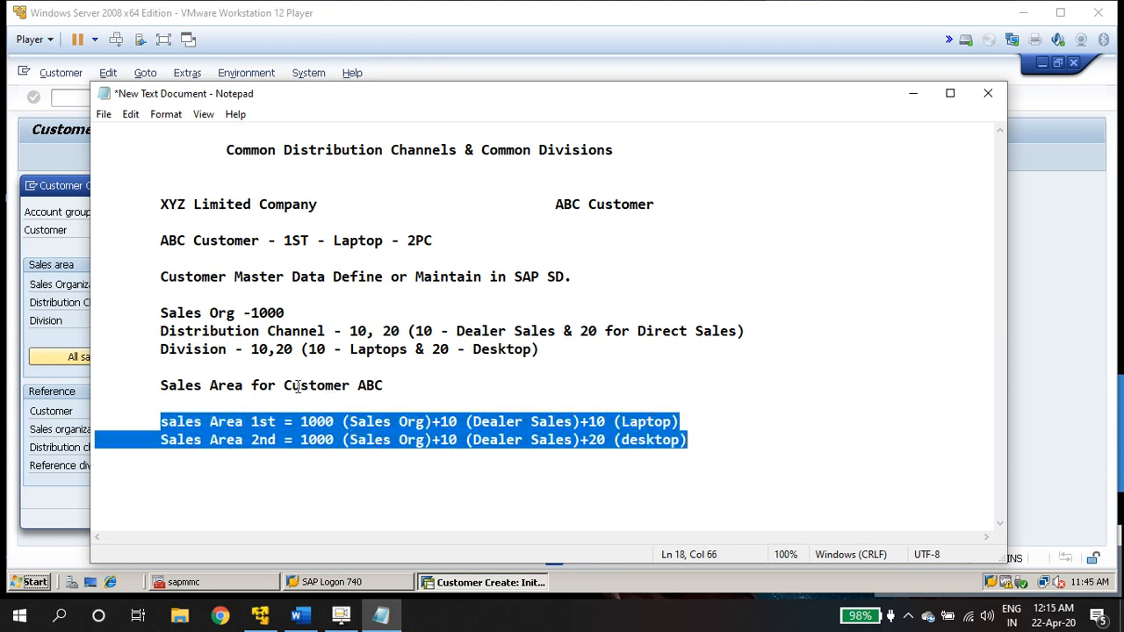
left_click_drag(284, 386, 387, 386)
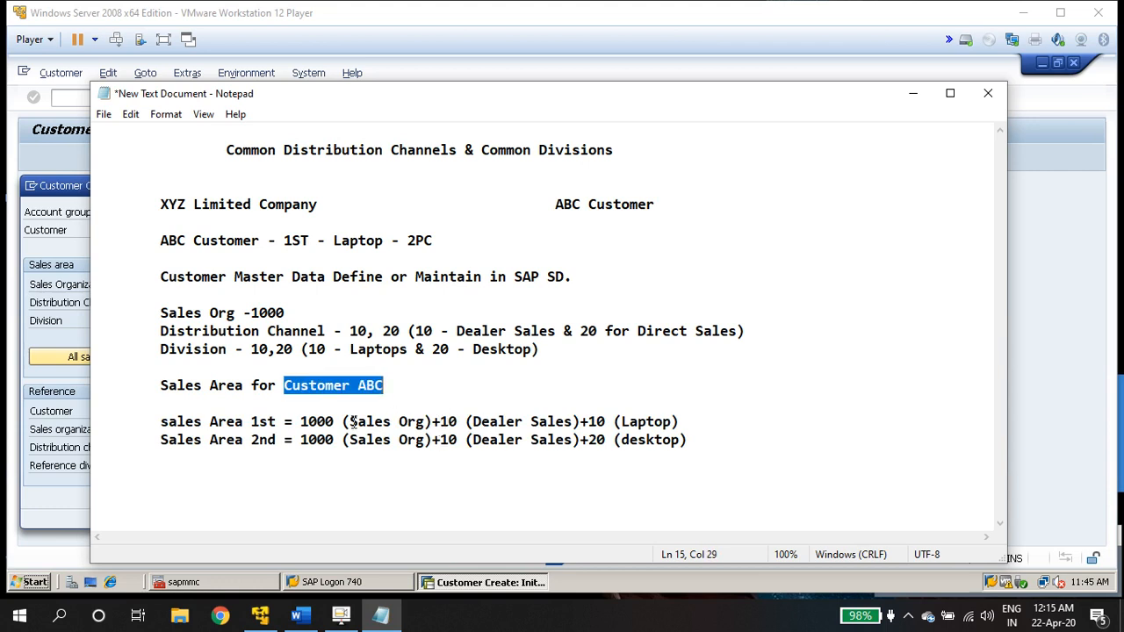
left_click_drag(342, 421, 680, 421)
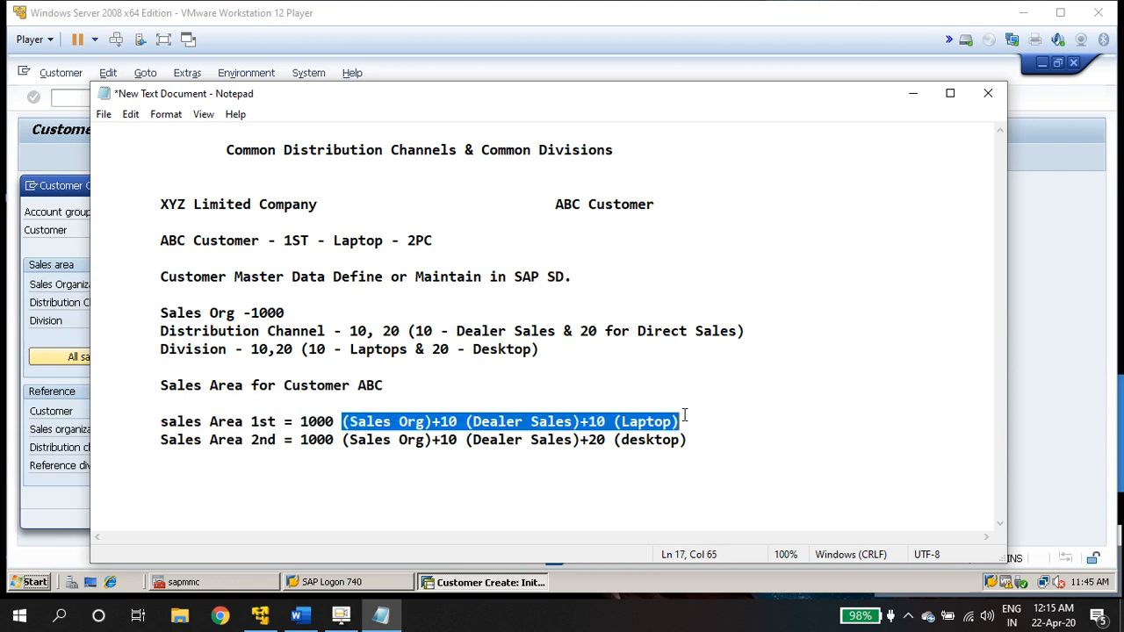
left_click(696, 438)
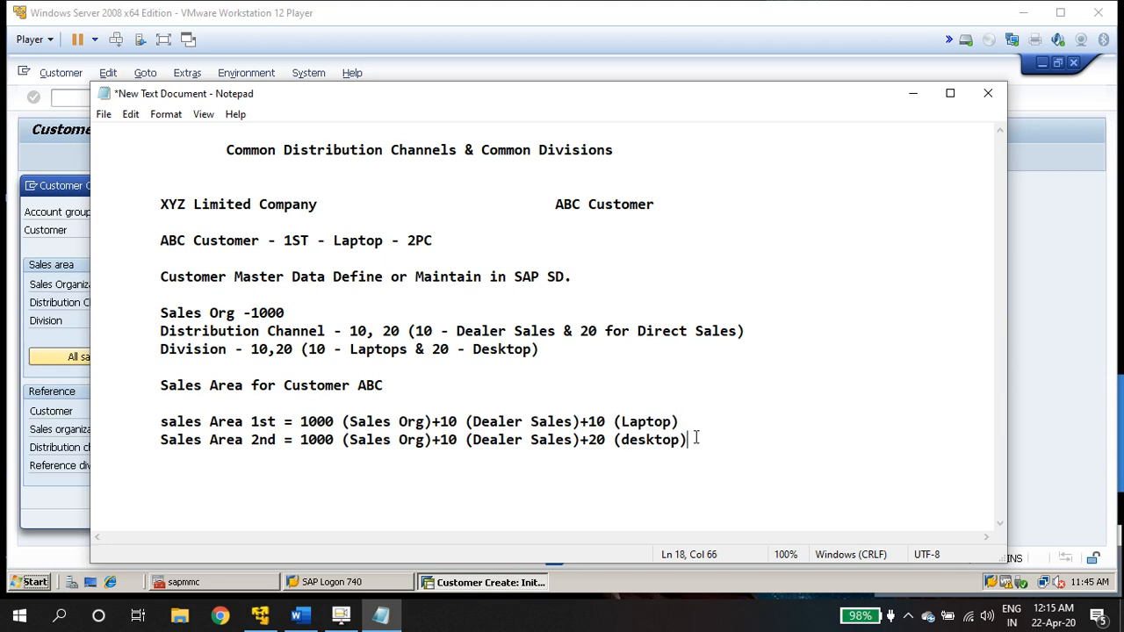
key("Return")
key("Tab")
type("Sales Area ")
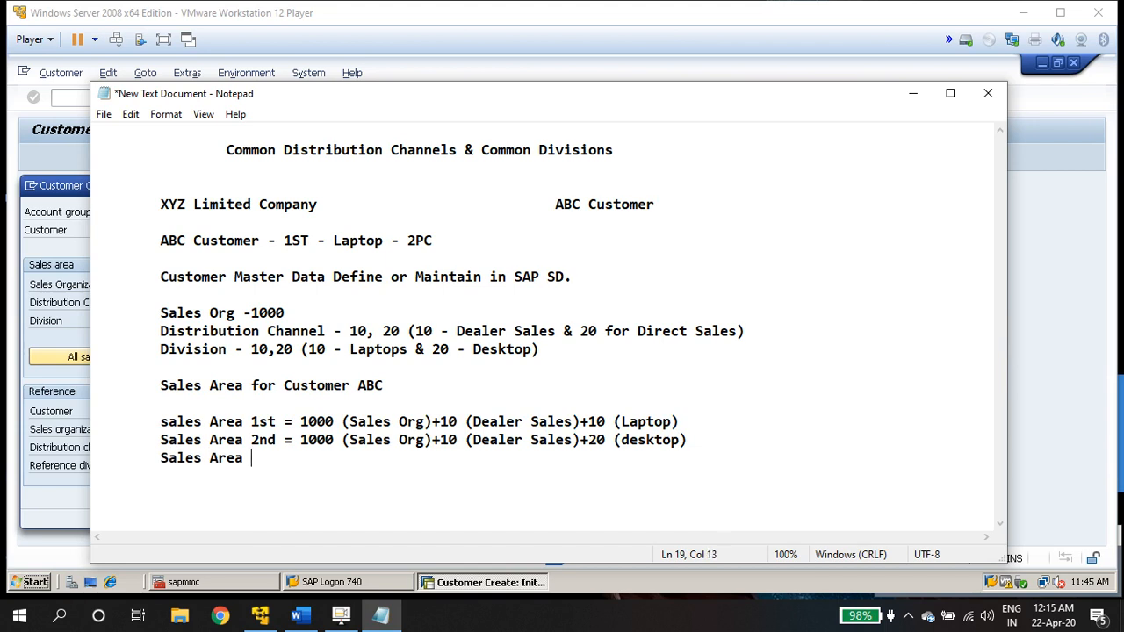
type("3rd =")
type("1000 (Sales Org)+10 (Dealer Sales)+10 (Laptop)")
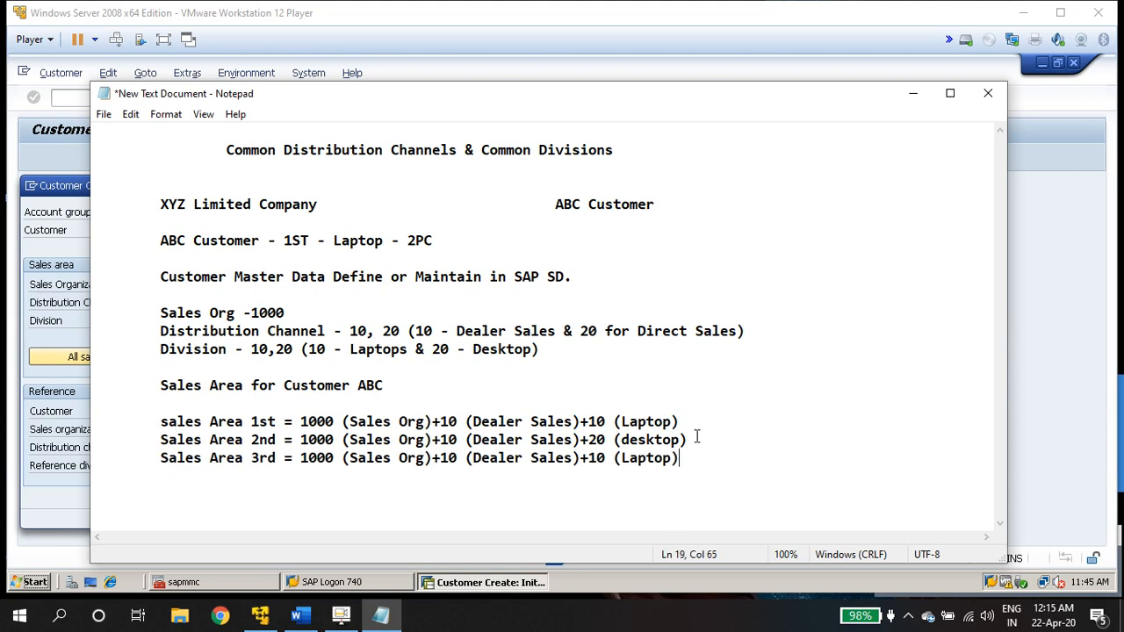
Set the distribution channel in the Sales Area 3rd line to 20 and its label to "Direct".
left_click(458, 457)
key("BackSpace")
key("BackSpace")
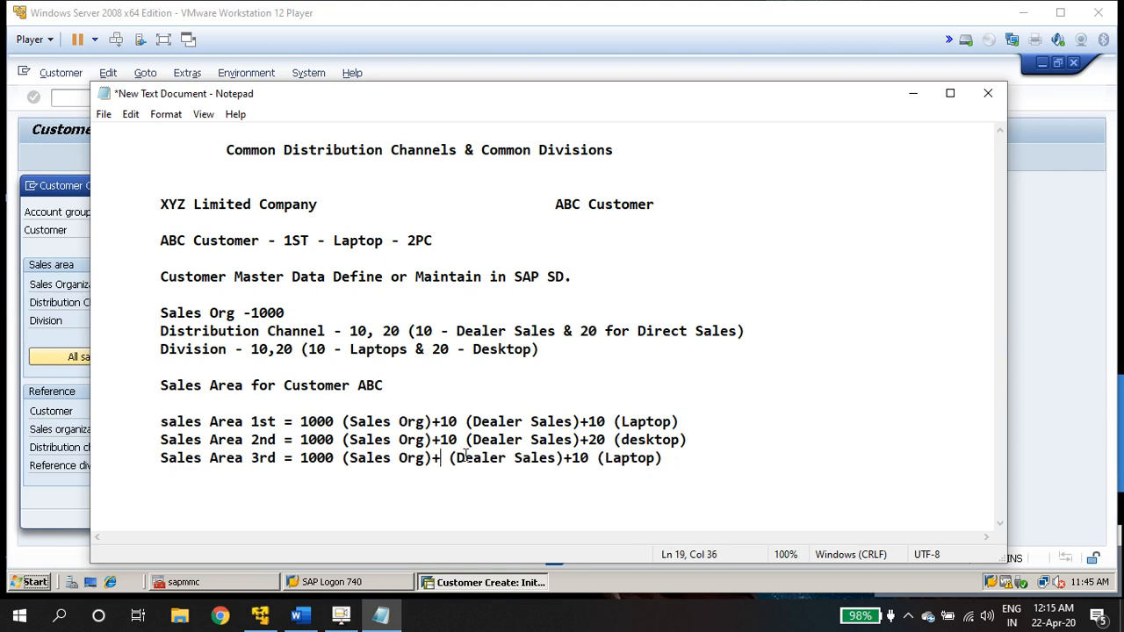
type("20")
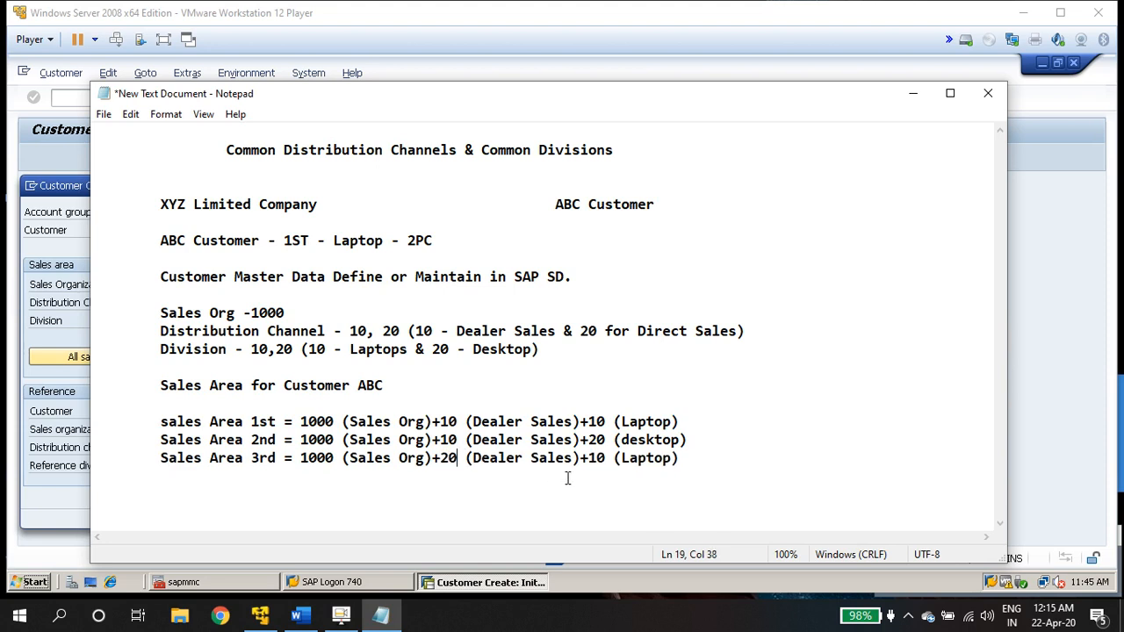
left_click(606, 457)
left_click_drag(475, 458, 573, 462)
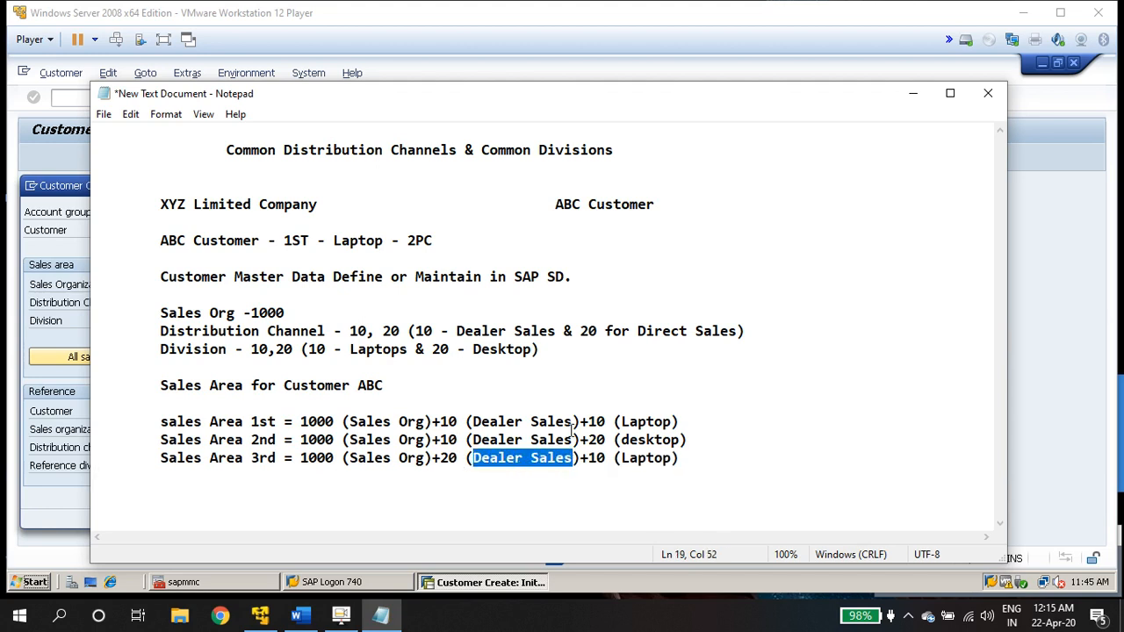
type("Dired")
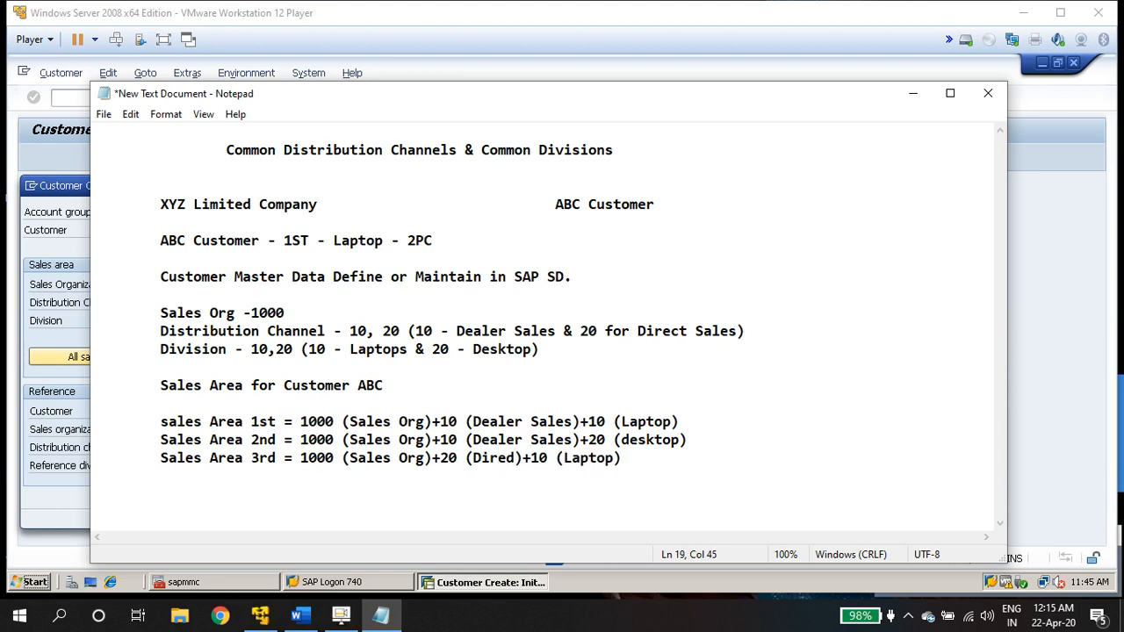
key("BackSpace")
type("ct")
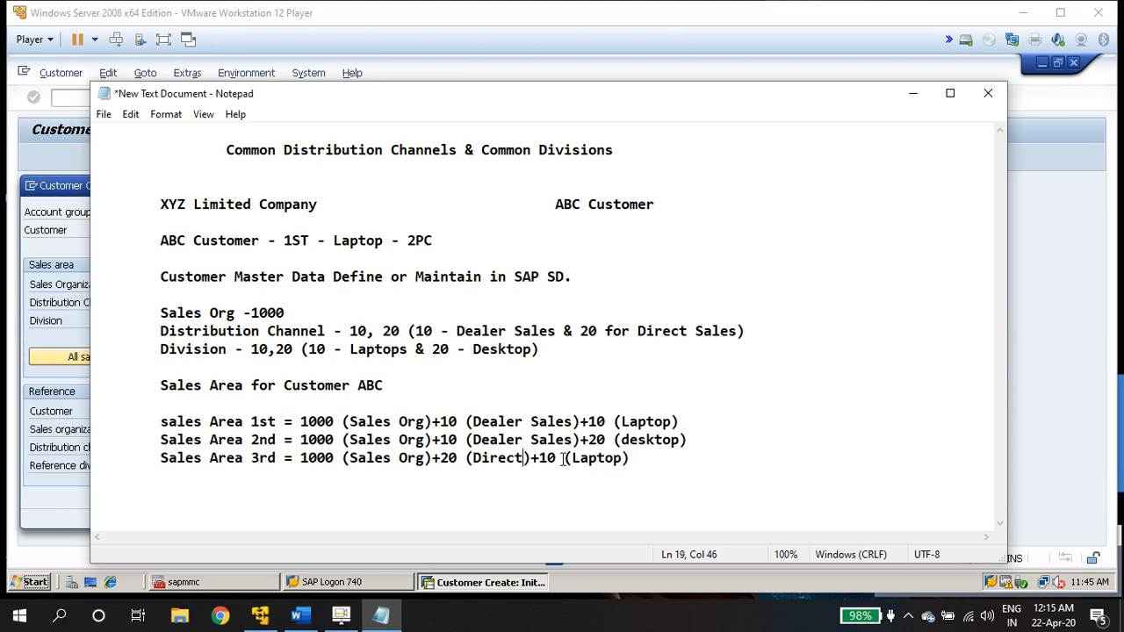
left_click_drag(573, 460, 618, 471)
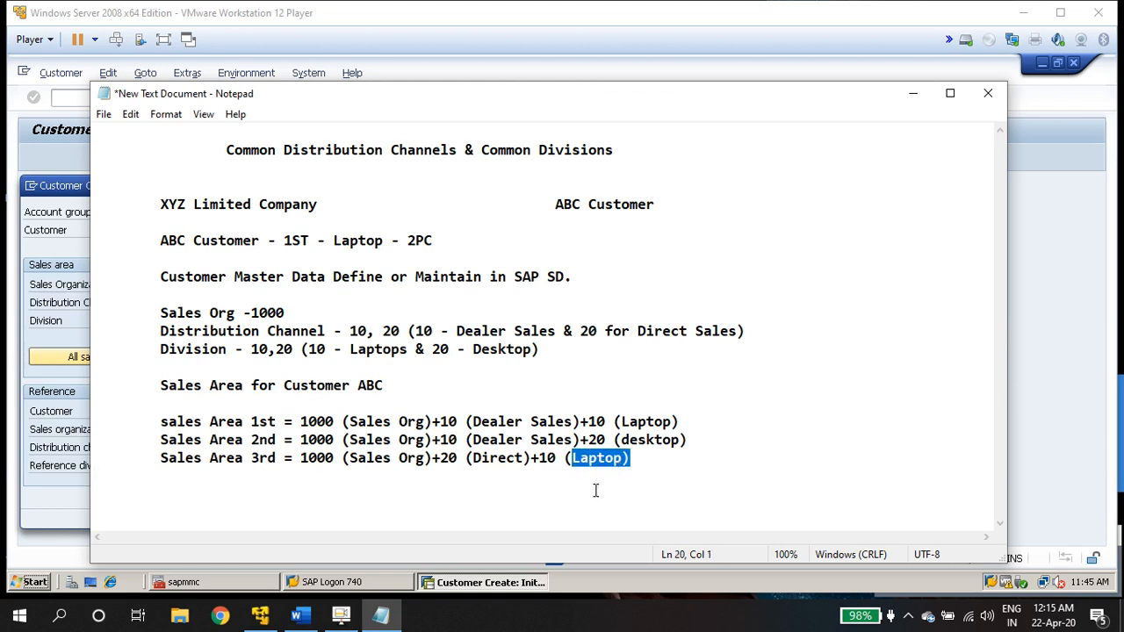
left_click(644, 458)
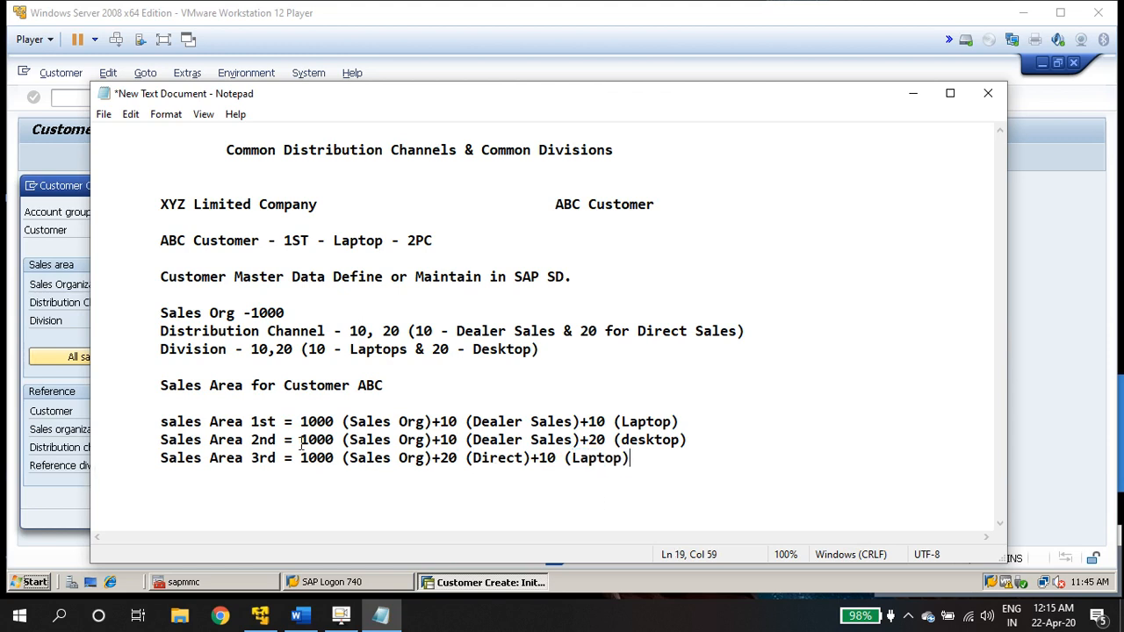
Add an indented "Sales Area 4th =" line and fill it with the combination copied from the Sales Area 3rd line.
left_click_drag(302, 457, 639, 462)
key("ctrl+c")
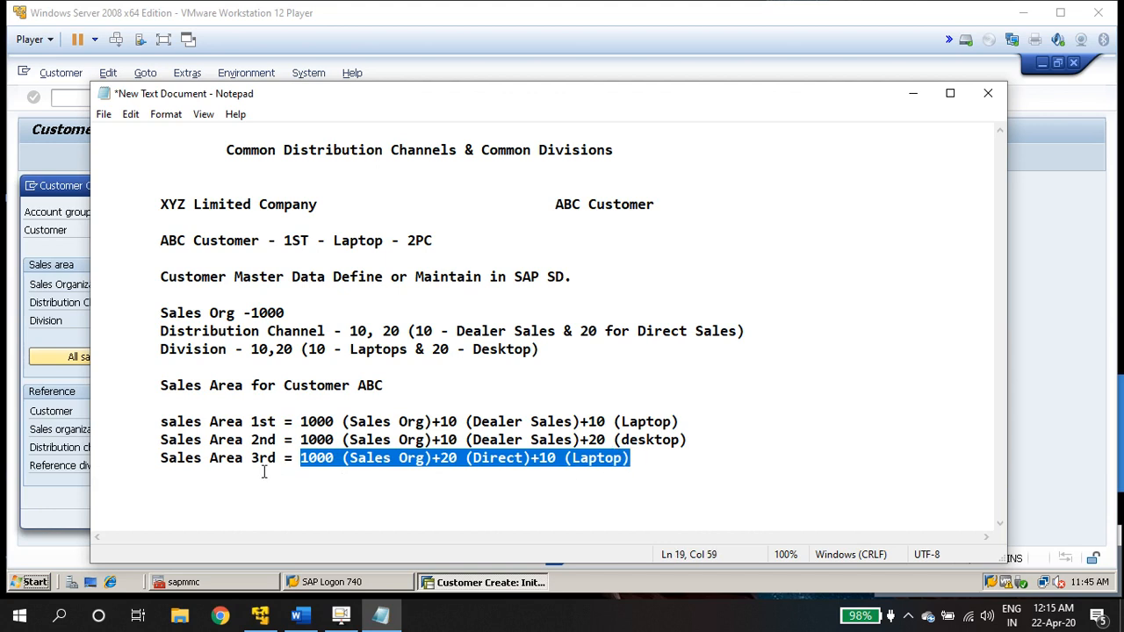
left_click(220, 471)
key("Tab")
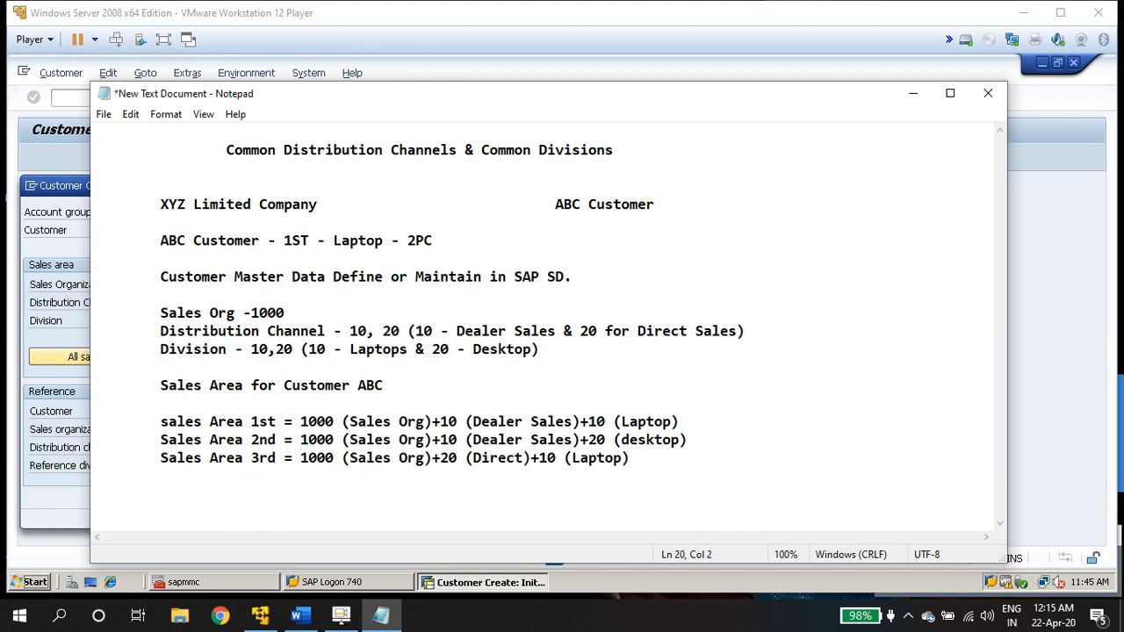
type("Sales Area 4th =")
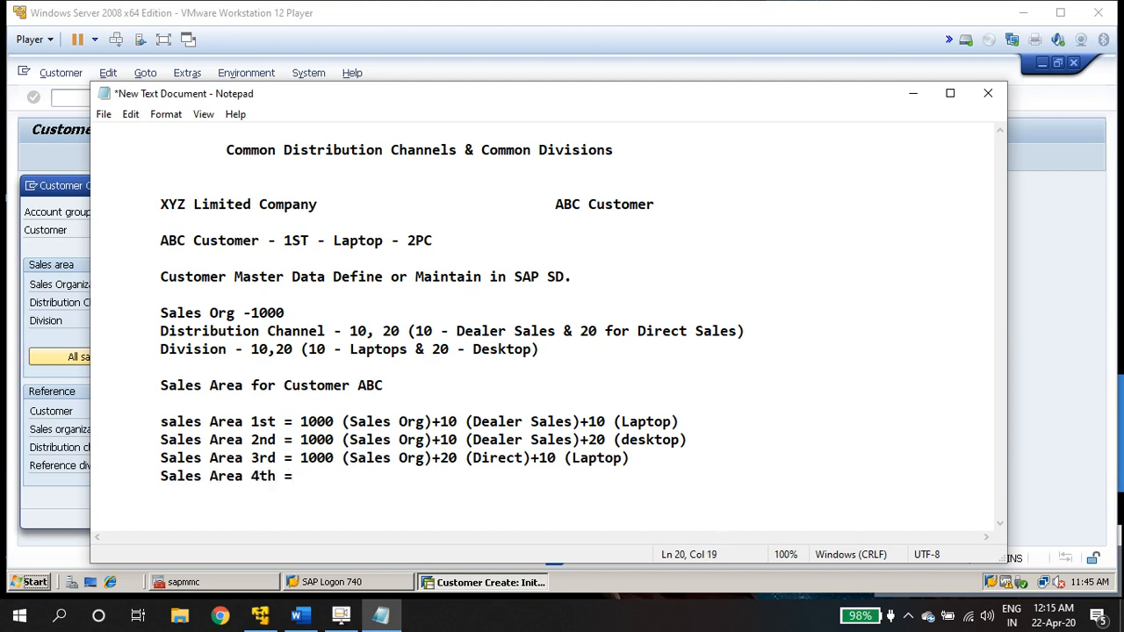
key("ctrl+v")
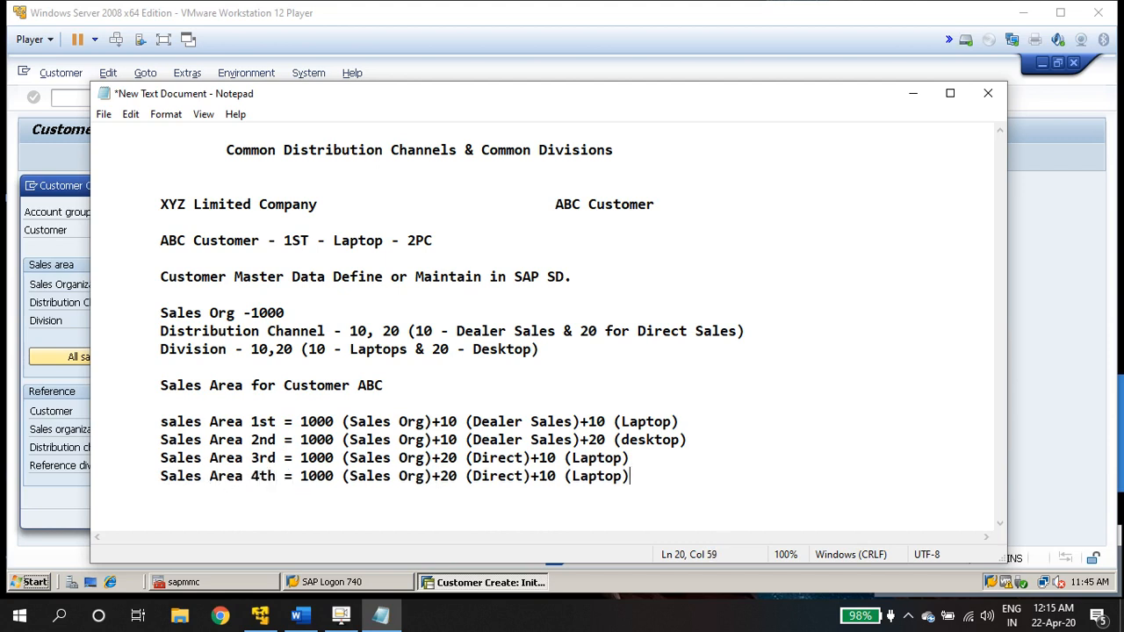
Set the division in the Sales Area 4th line to 20 and its label to "Desktop".
left_click(558, 476)
key("BackSpace")
key("BackSpace")
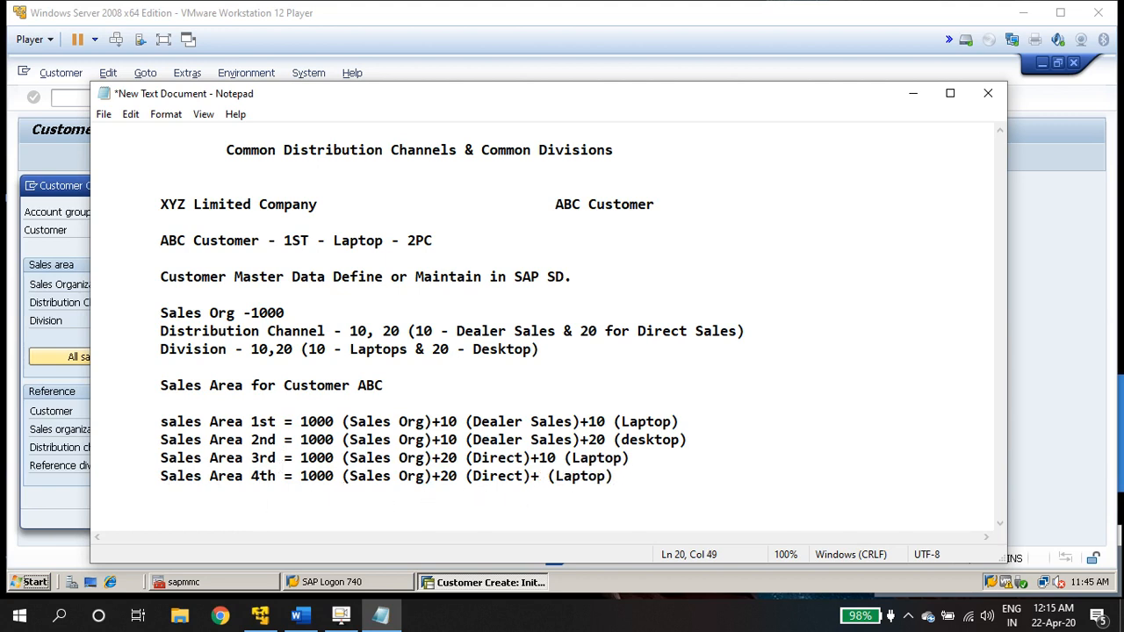
type("20")
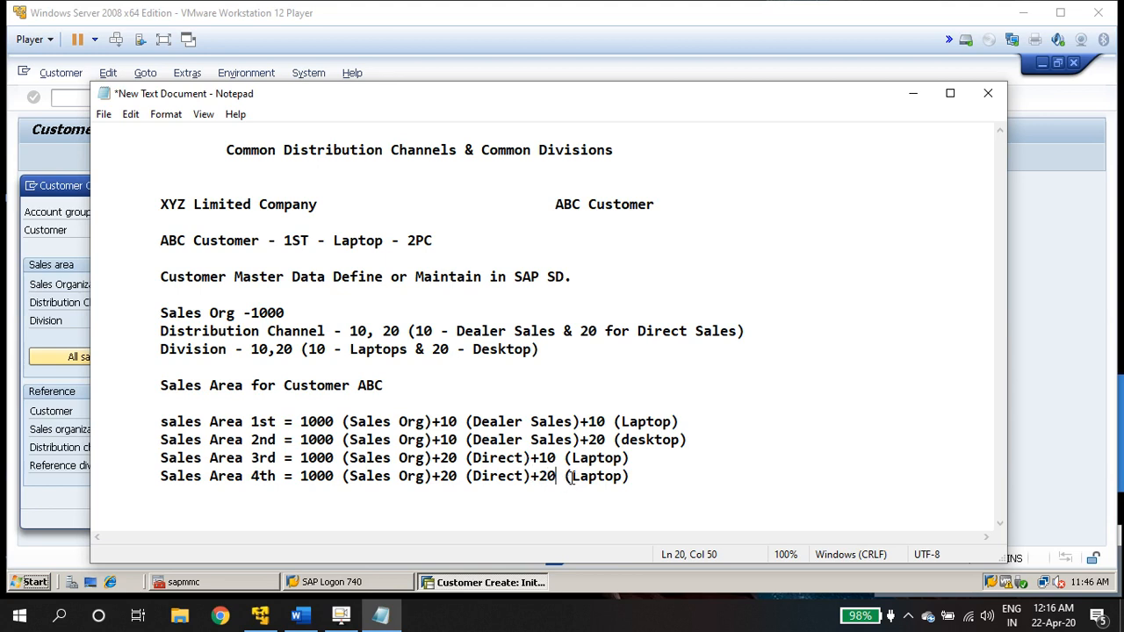
left_click_drag(572, 476, 623, 476)
type("Desktop")
Examine the sales organization, distribution channel and division lines against the four sales area lines.
left_click(162, 311)
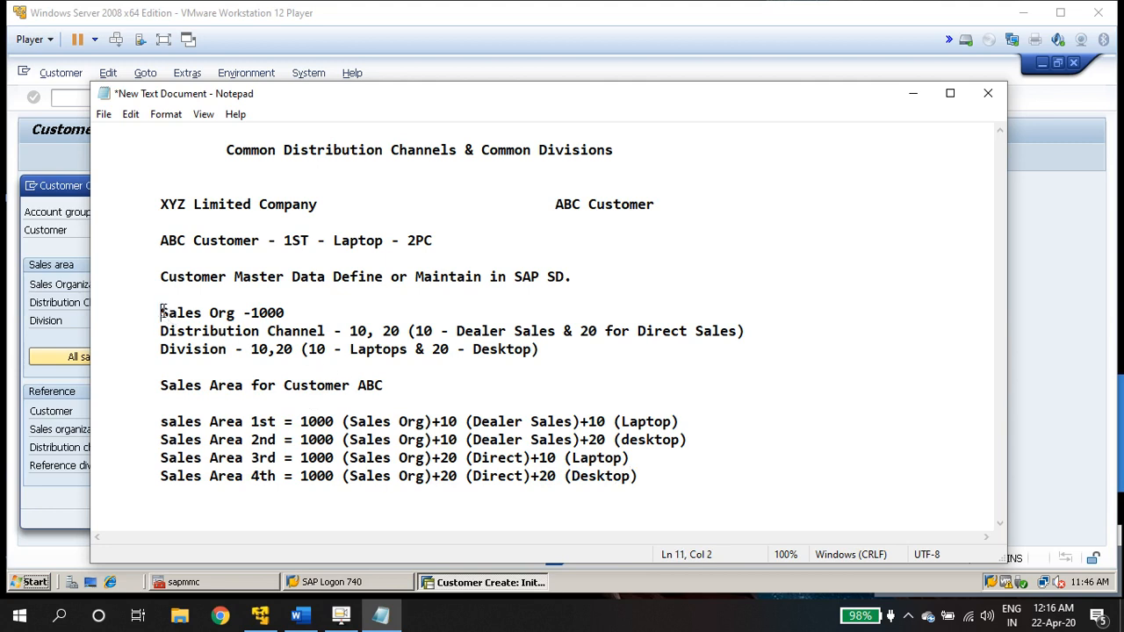
left_click_drag(162, 311, 549, 355)
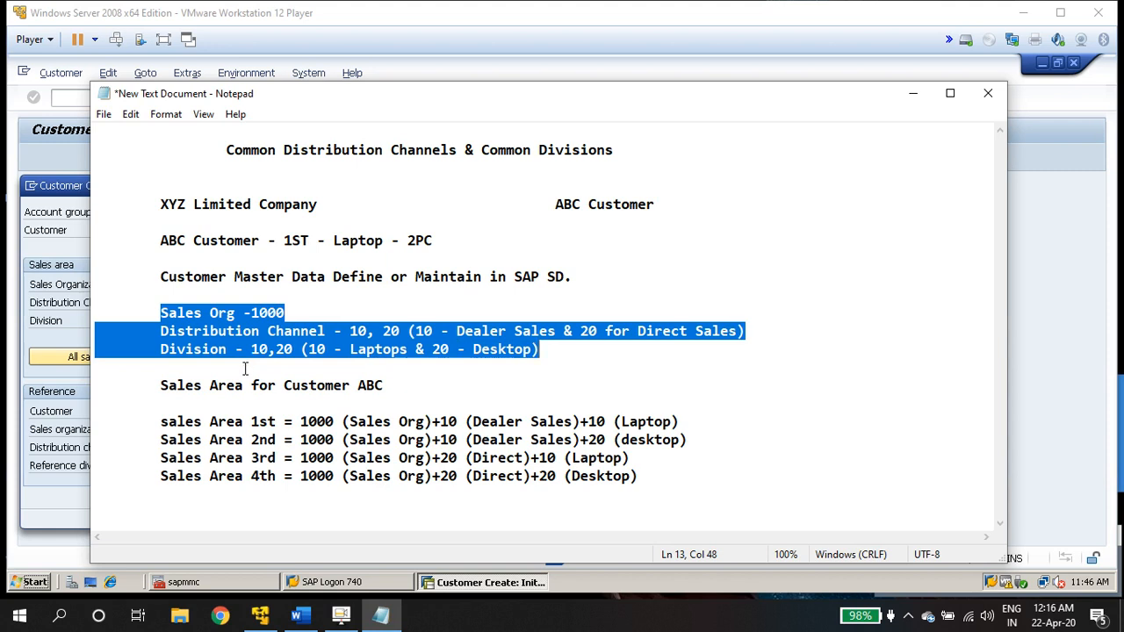
left_click_drag(161, 421, 642, 479)
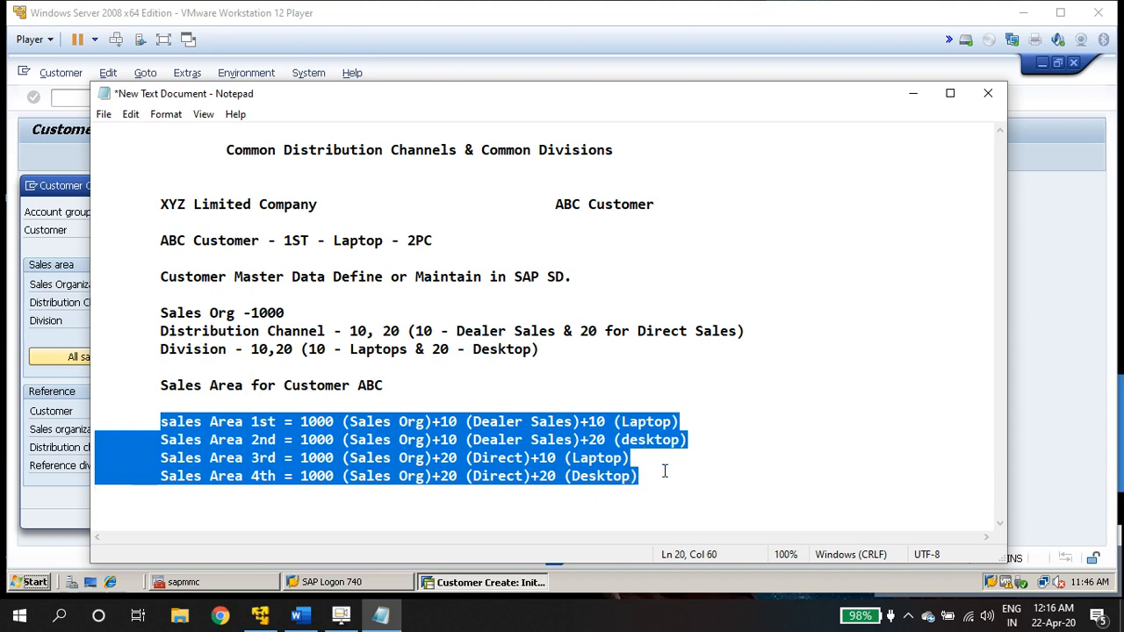
Add several blank lines below the Sales Area 4th line.
left_click(665, 471)
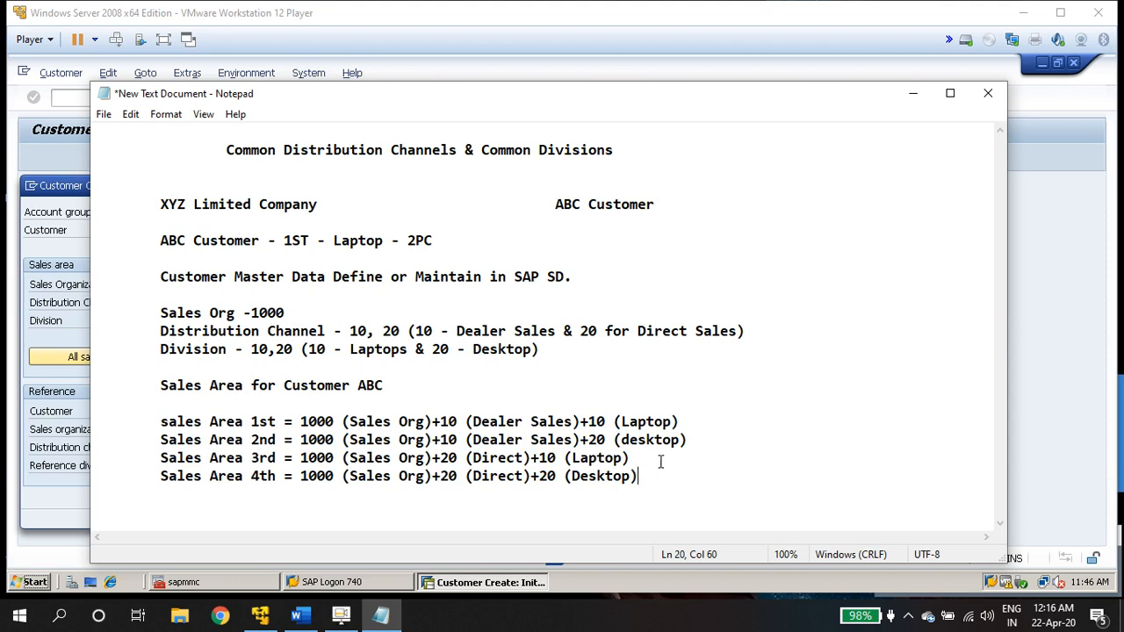
left_click_drag(555, 204, 642, 208)
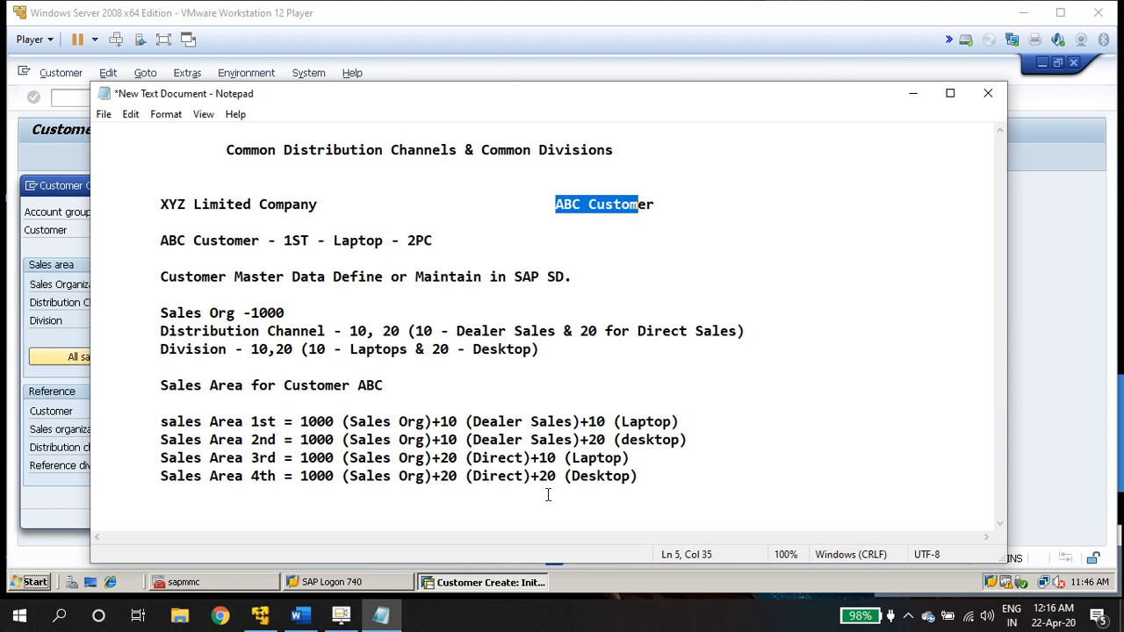
left_click(641, 476)
key("Return")
key("Return")
key("Return")
key("Return")
key("Return")
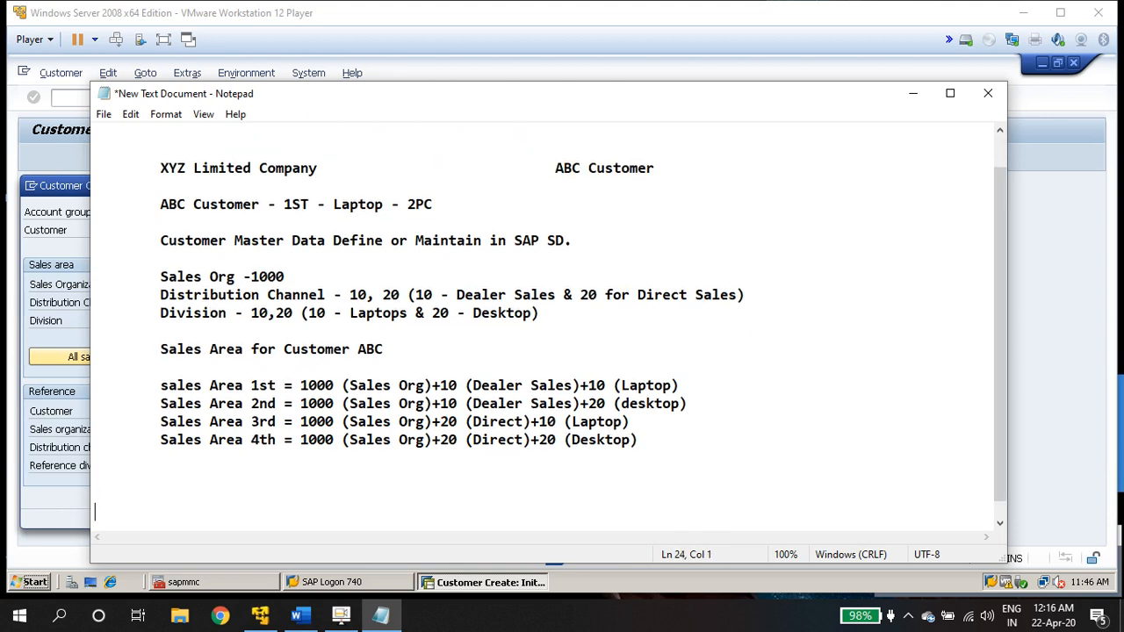
Append "- Define/Maintain Customer" to the Sales Area 1st line and "- Extend" to the Sales Area 2nd line.
left_click(702, 389)
type("- Define/")
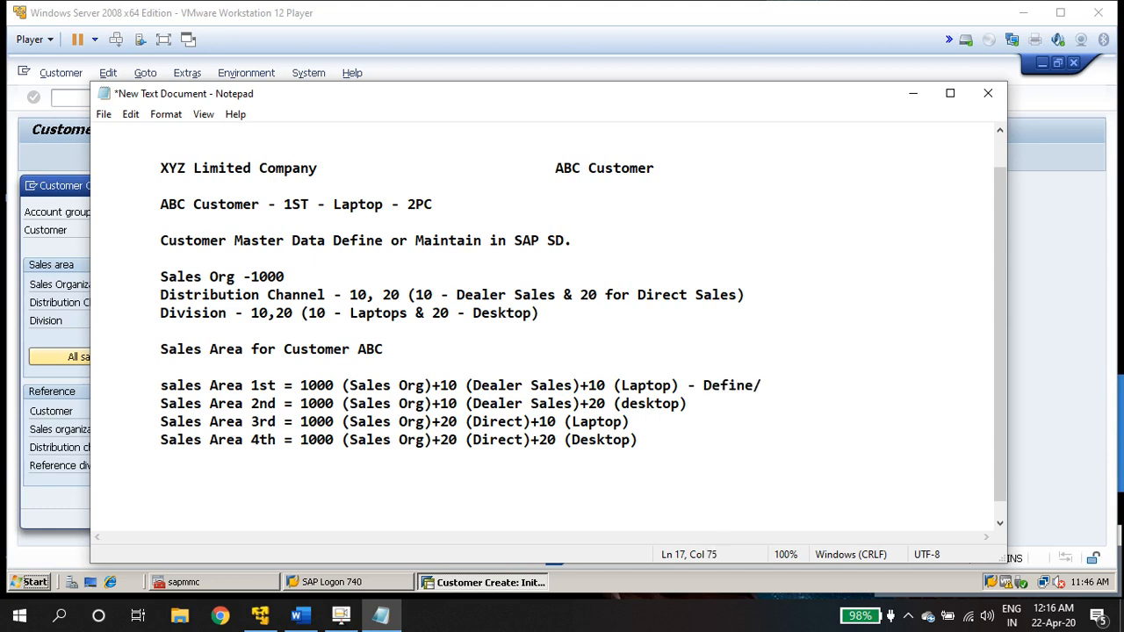
type("Maintain Customer")
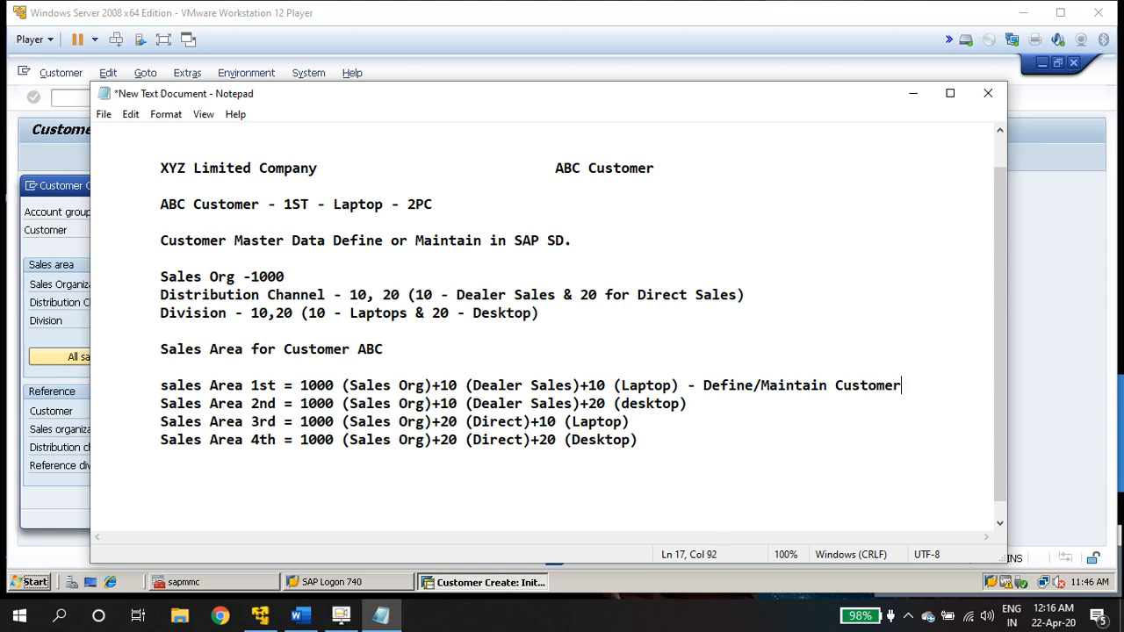
left_click(694, 404)
type("- Extend")
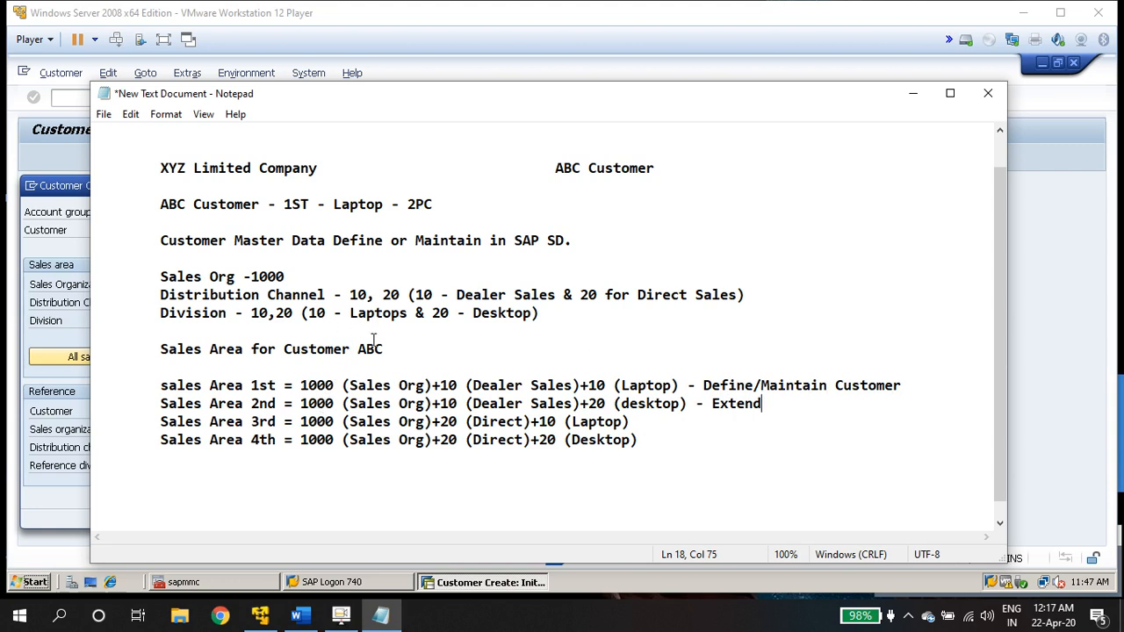
Start a new "Big Org -" line, leaving one blank line below the Sales Area 4th line.
left_click_drag(713, 405, 762, 404)
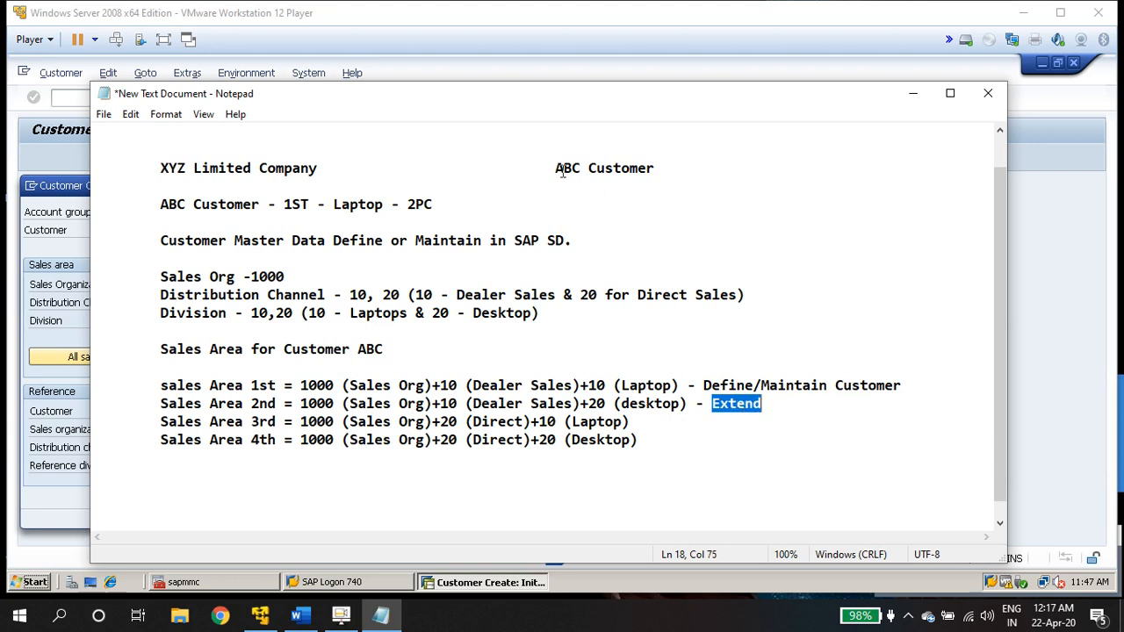
left_click_drag(555, 168, 660, 168)
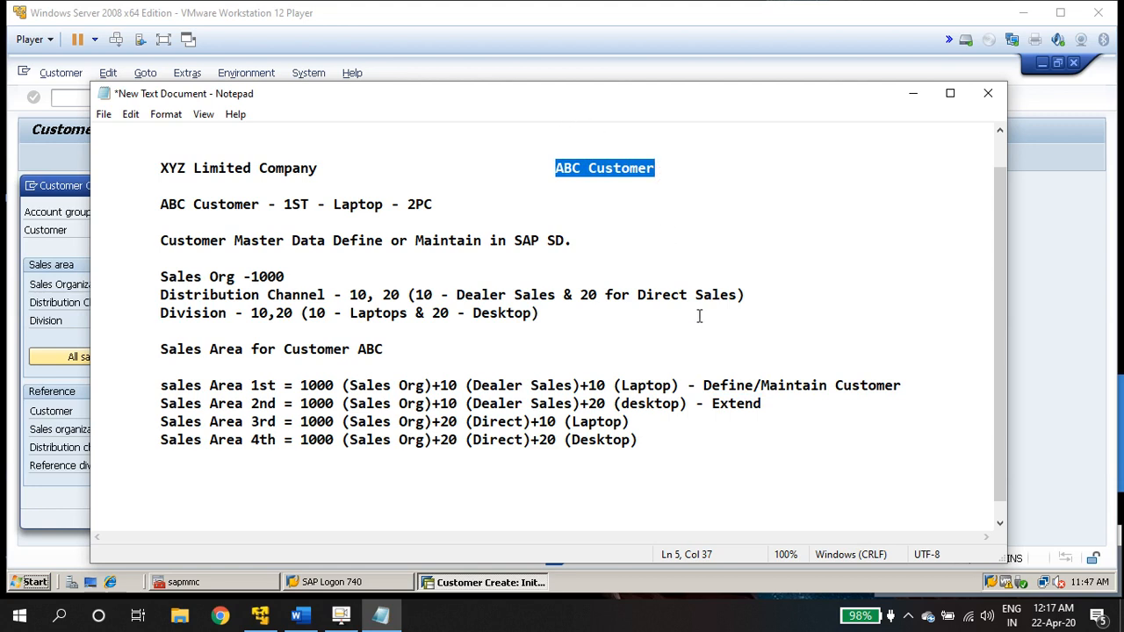
left_click_drag(704, 386, 802, 387)
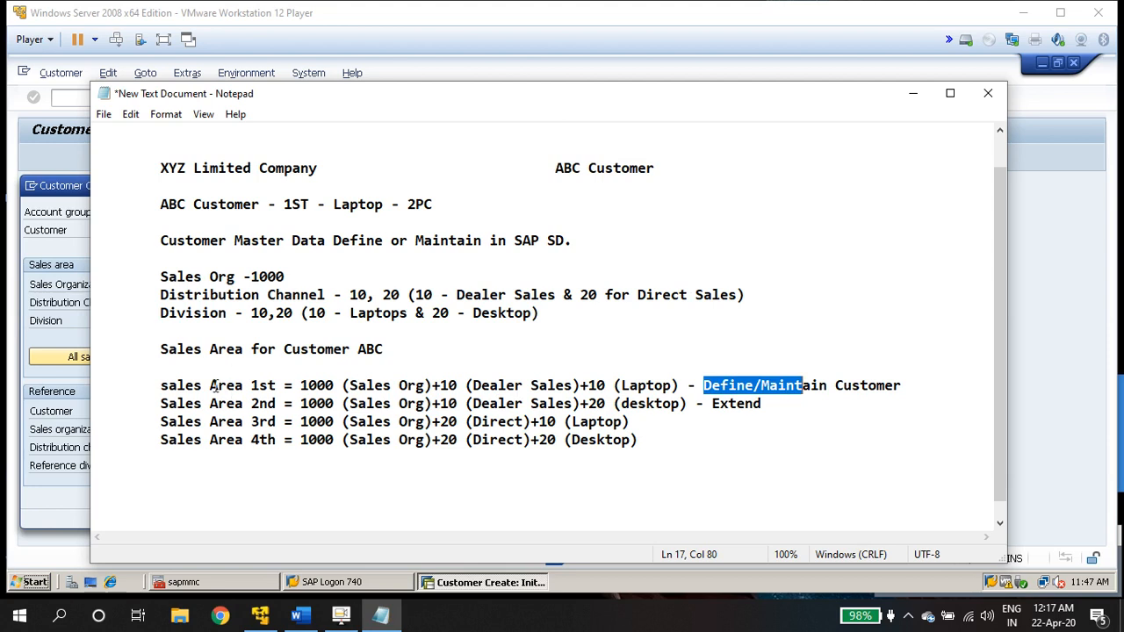
left_click_drag(167, 387, 648, 441)
left_click(649, 439)
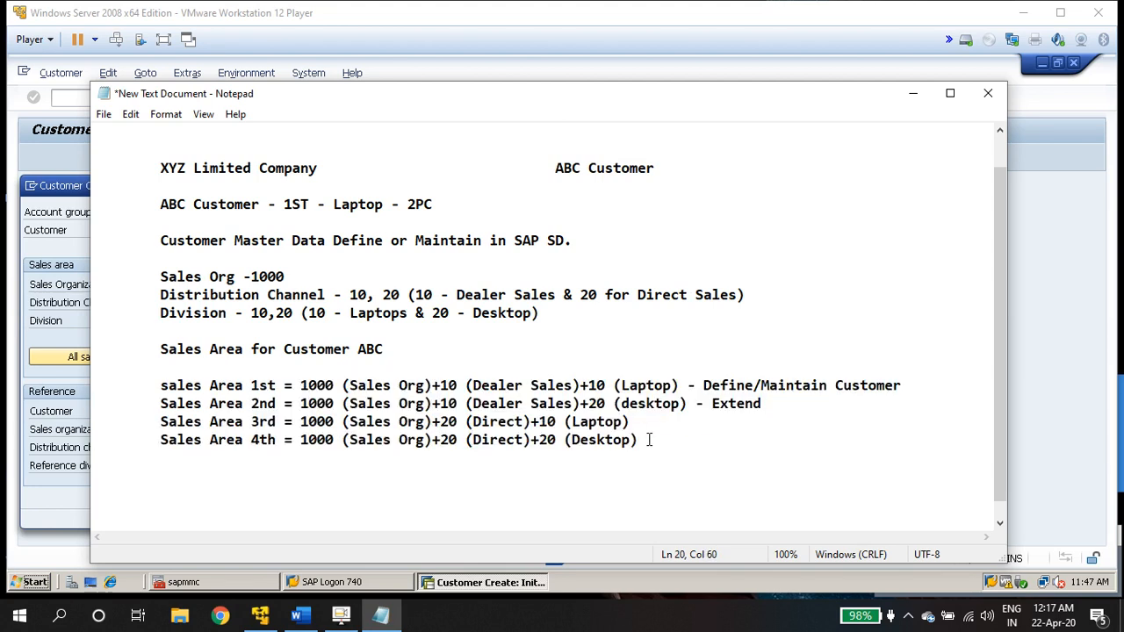
key("Return")
key("Return")
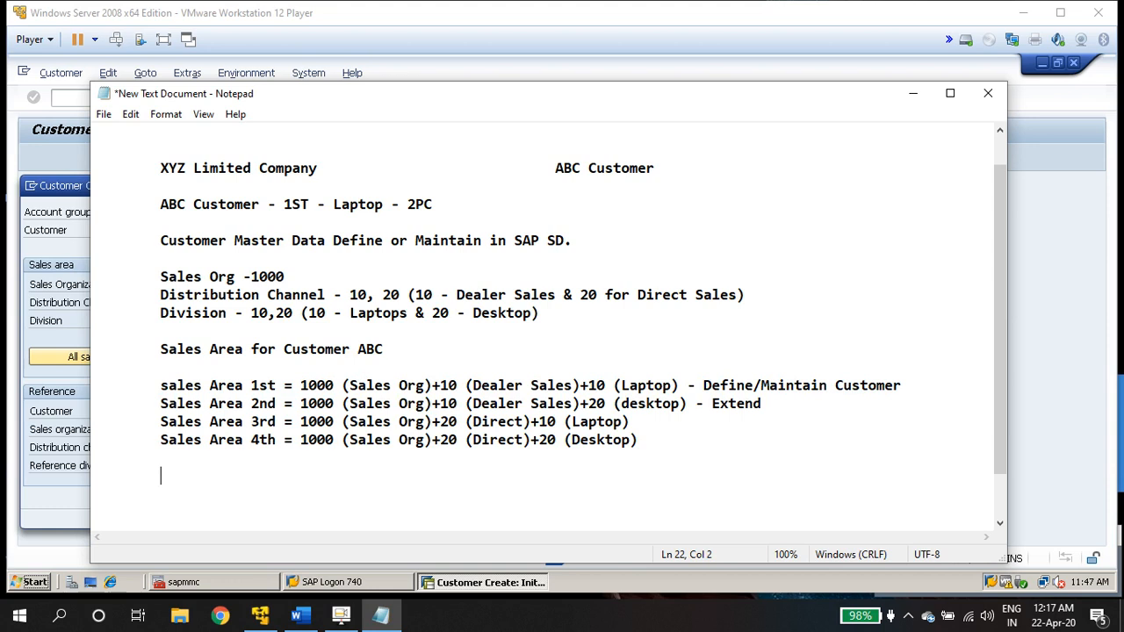
type("Big Org -  1")
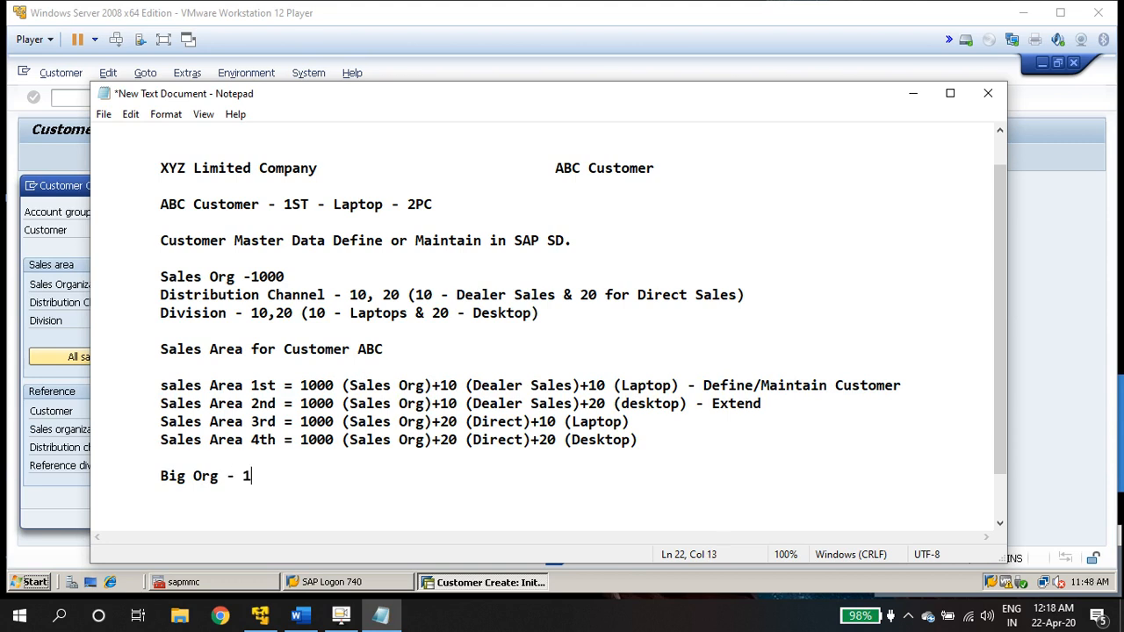
type("000")
key("BackSpace")
key("BackSpace")
key("BackSpace")
key("BackSpace")
type("Sales ORg")
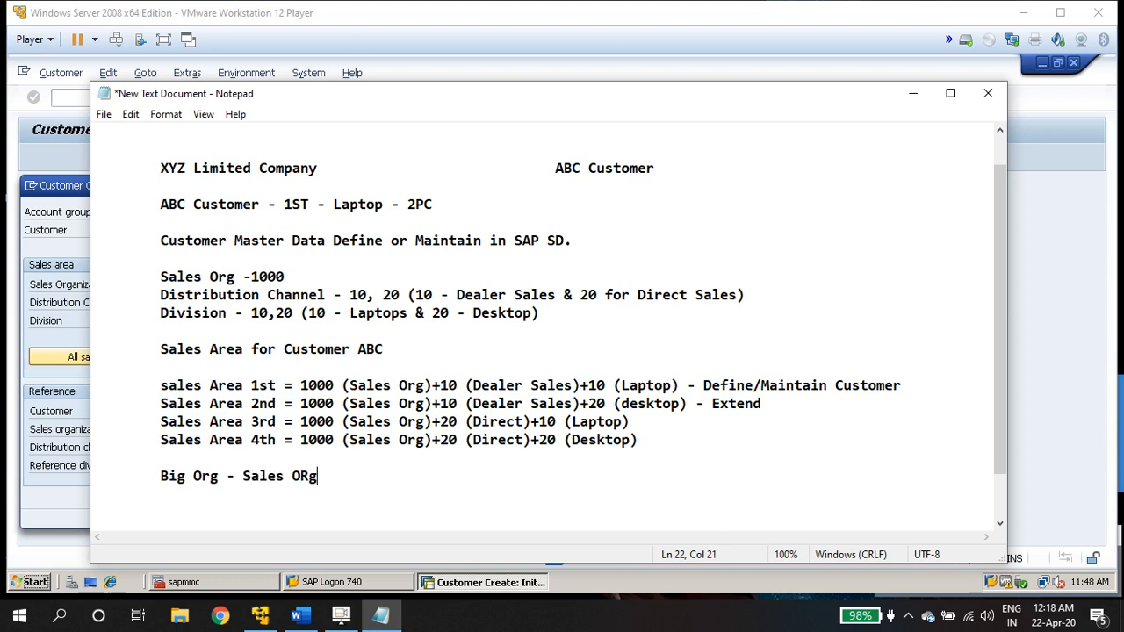
key("BackSpace")
key("BackSpace")
type("rg")
type("2")
key("BackSpace")
type("two")
key("BackSpace")
key("BackSpace")
key("BackSpace")
key("BackSpace")
key("BackSpace")
key("BackSpace")
key("BackSpace")
key("BackSpace")
key("BackSpace")
key("BackSpace")
key("BackSpace")
key("BackSpace")
key("BackSpace")
Complete the Big Org line with "Two Sales Organization - 1000,2000".
type("Two ")
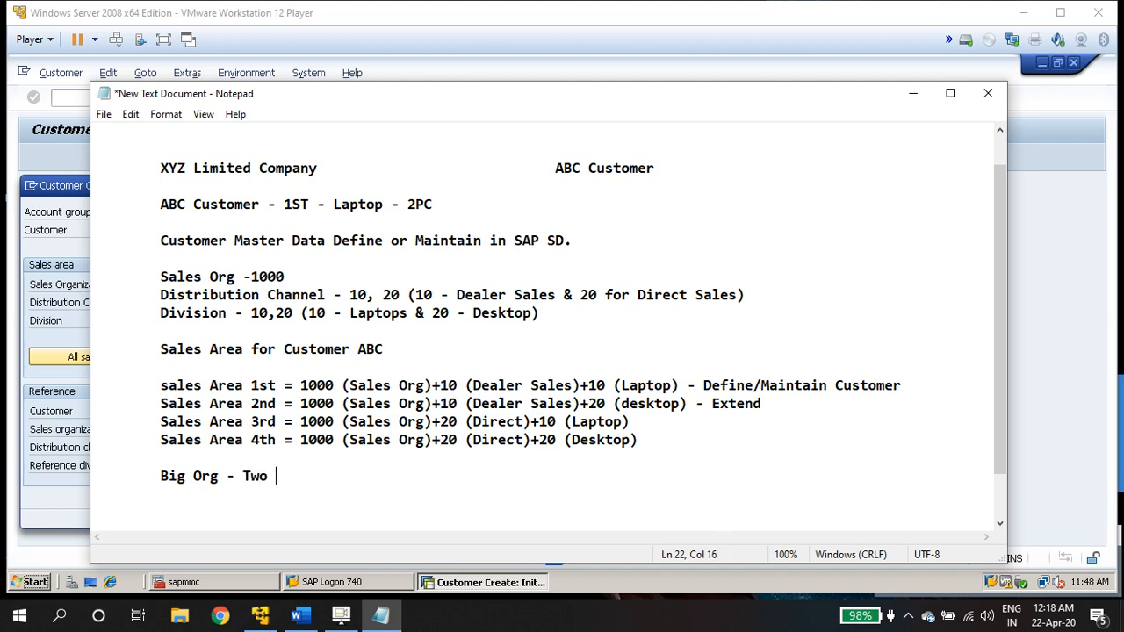
type("Sales Organizatio")
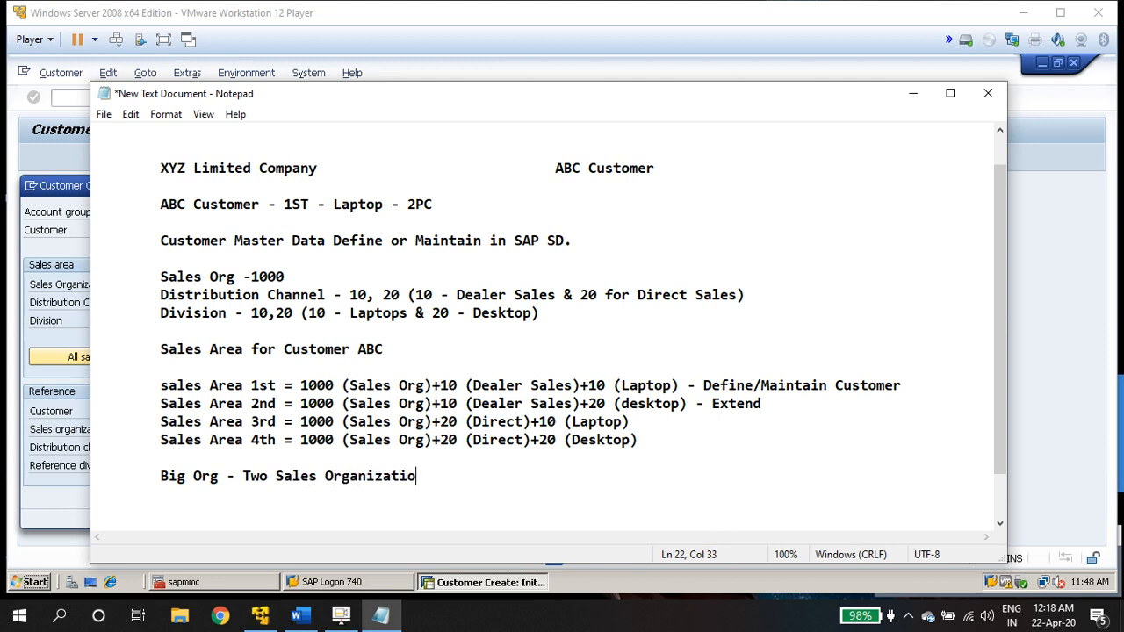
type("n - 1000,2000")
Add a "Dist. Channel - 10,20,30,40" line below the Big Org line, aligned under "Two".
key("Return")
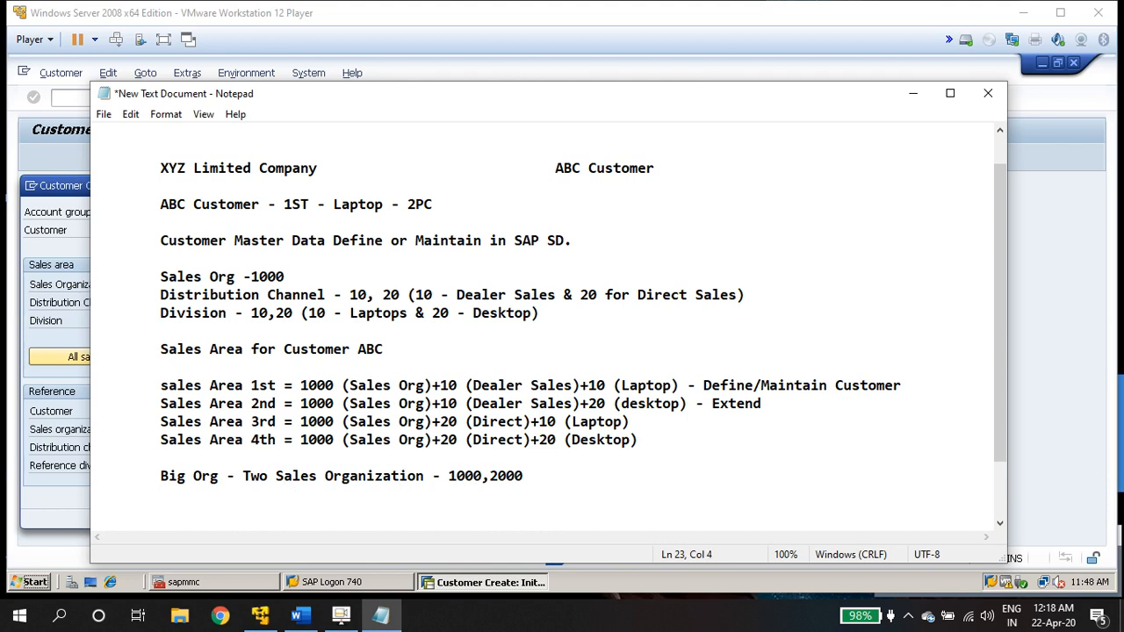
key("BackSpace")
type("Dist. Channel -")
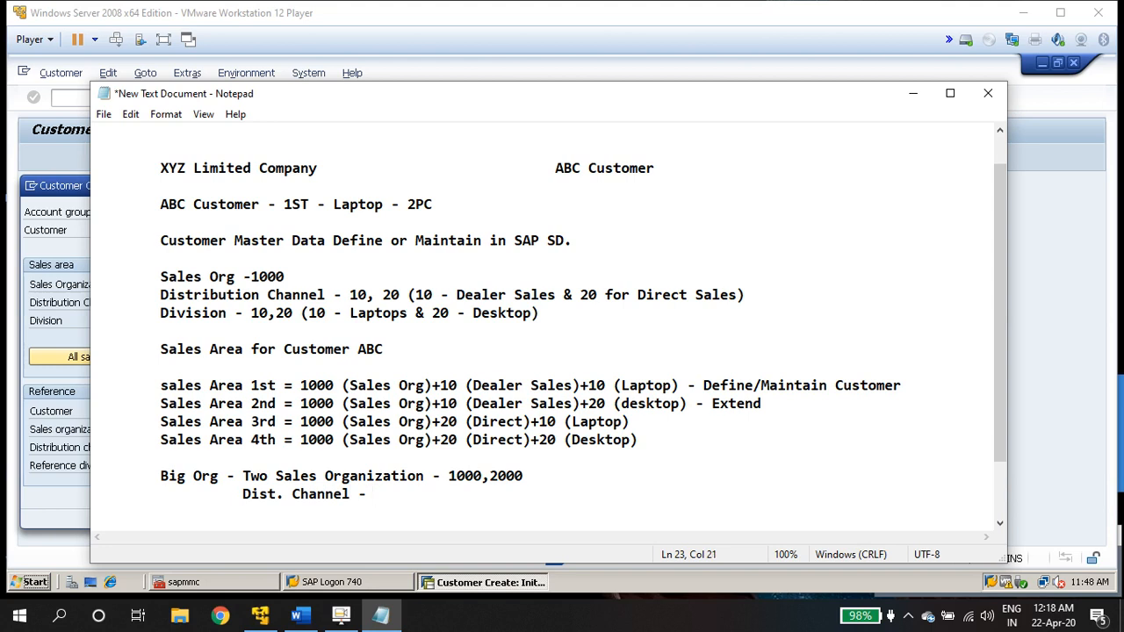
type(" 10,20,30,40")
Add a further indented "Division - 10,20,30,40" line below the Dist. Channel line.
key("Return")
key("Tab")
key("Tab")
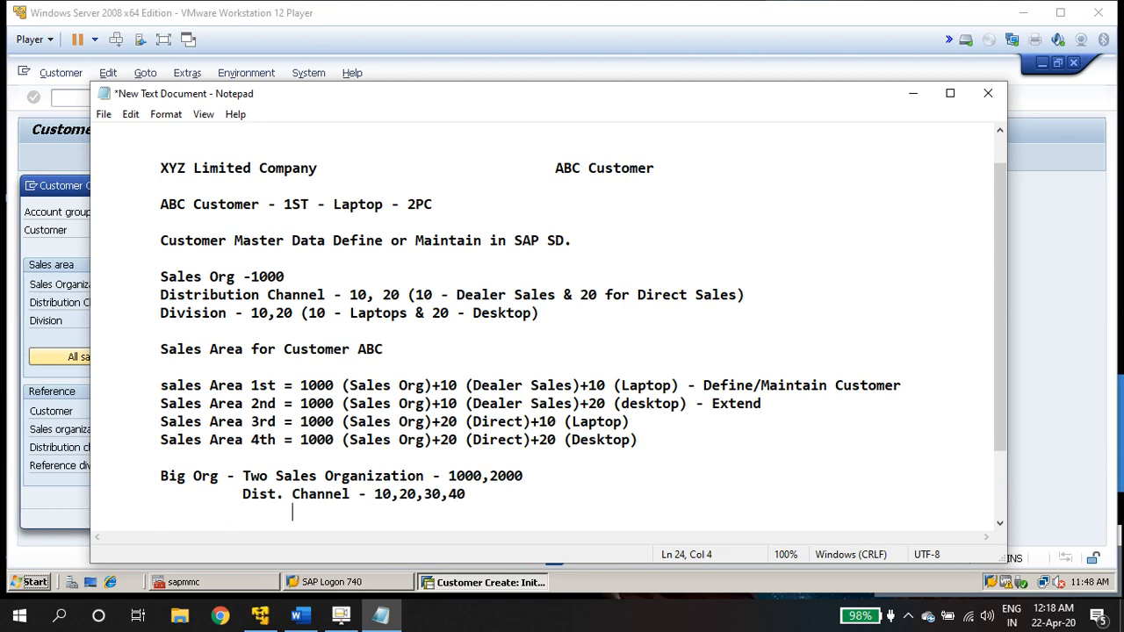
type("Division - 10")
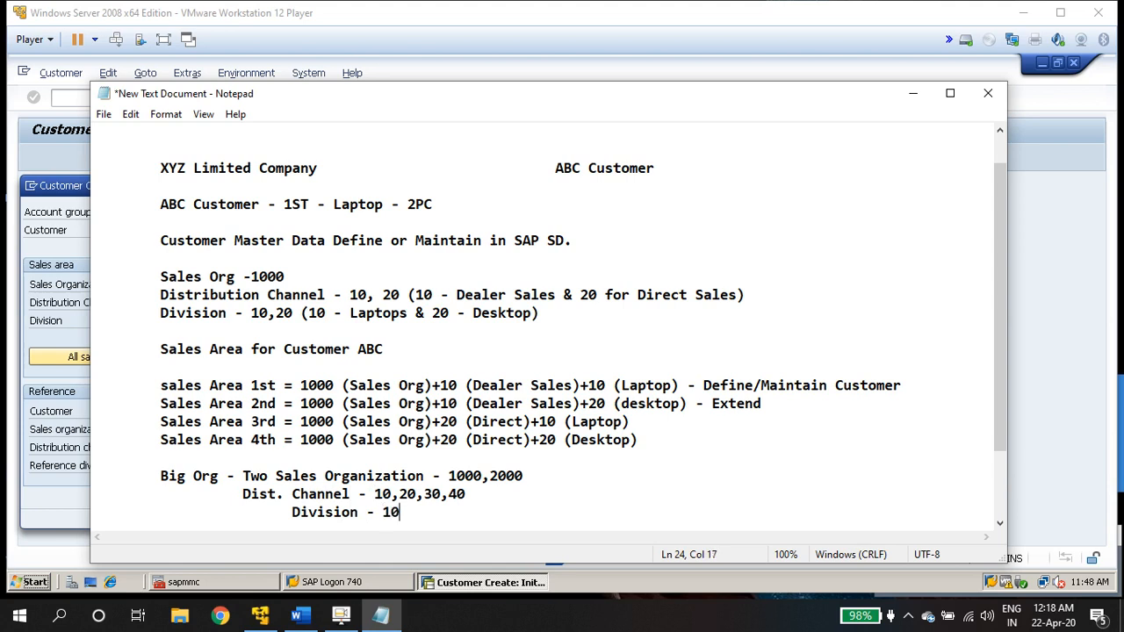
type(",20,30,40")
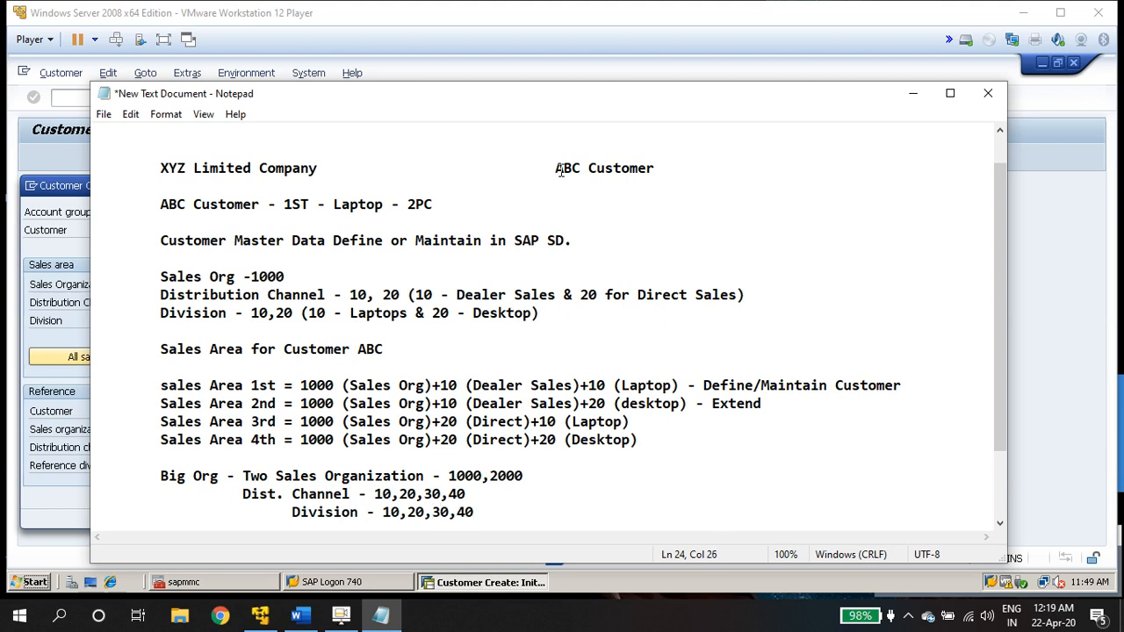
Examine the ABC Customer heading against the Big Org sales organization, distribution channel and division lines.
left_click_drag(554, 167, 650, 170)
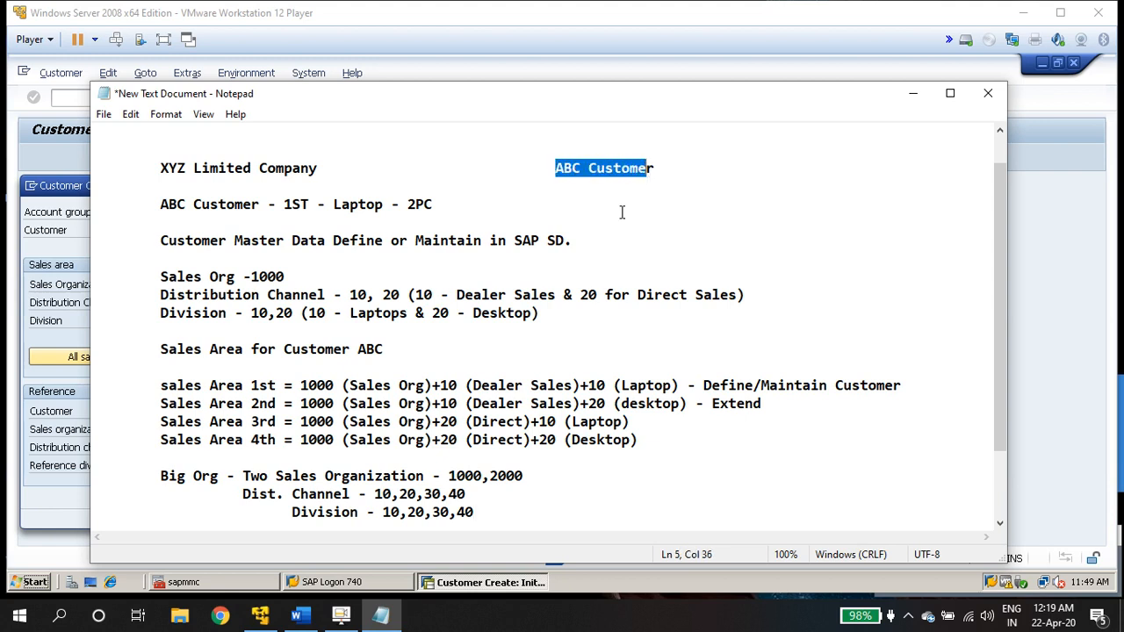
left_click_drag(161, 476, 219, 485)
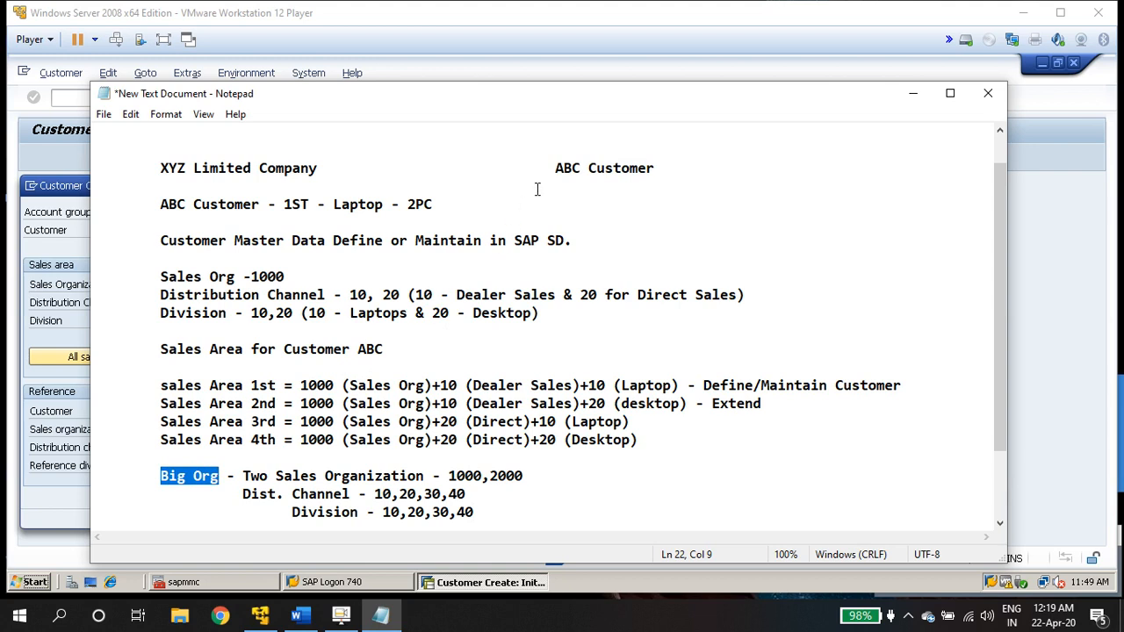
left_click_drag(555, 168, 629, 168)
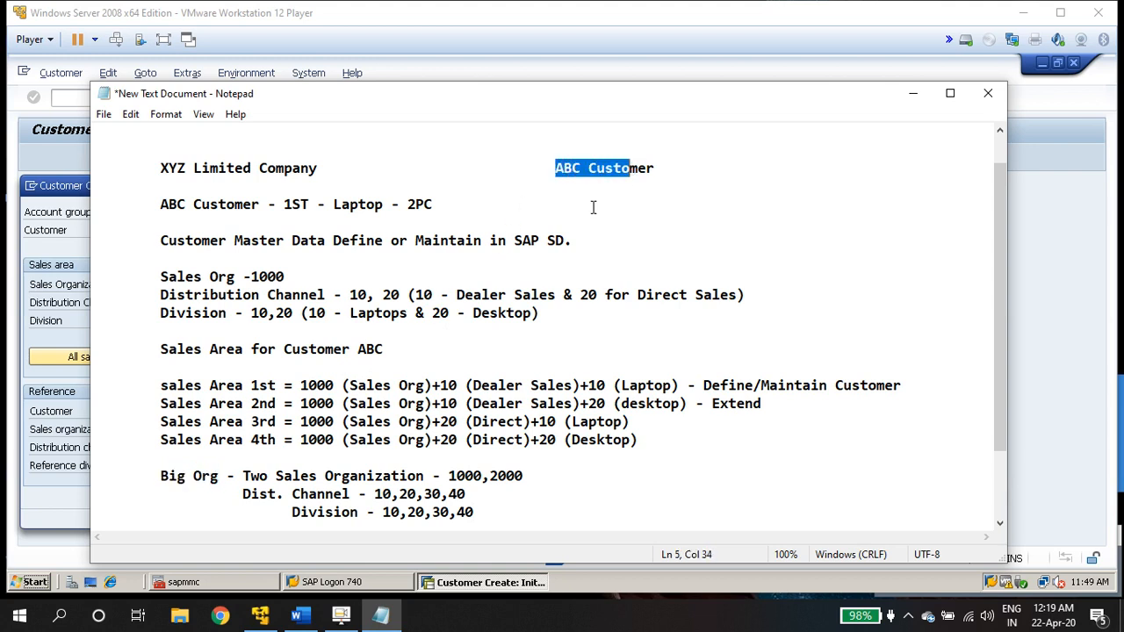
left_click(213, 481)
left_click_drag(213, 481, 253, 484)
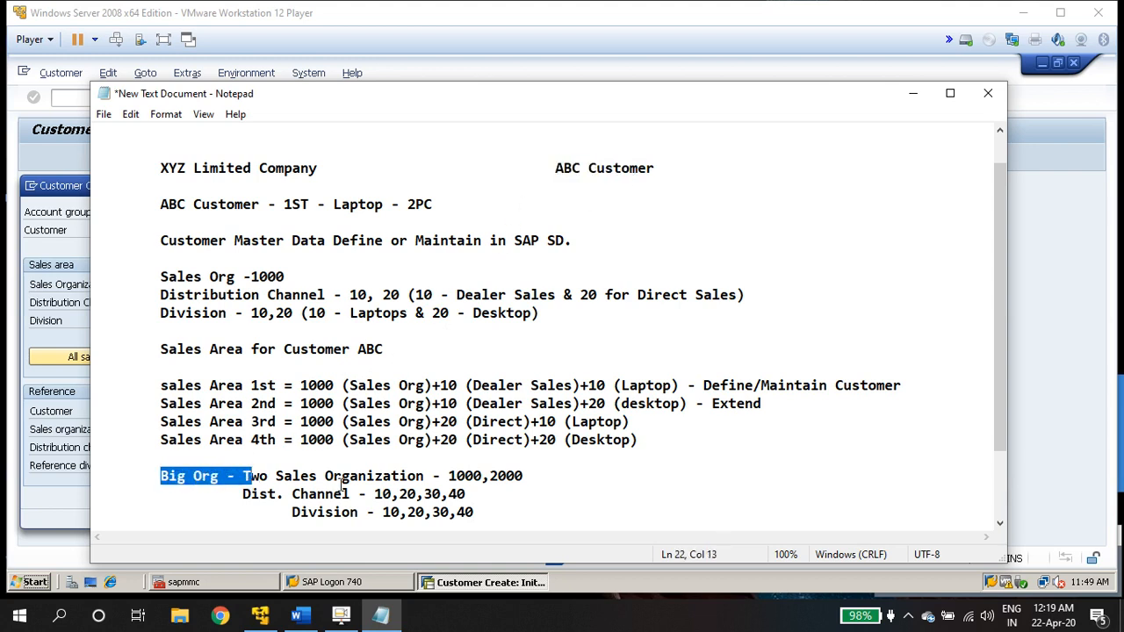
left_click_drag(357, 474, 492, 512)
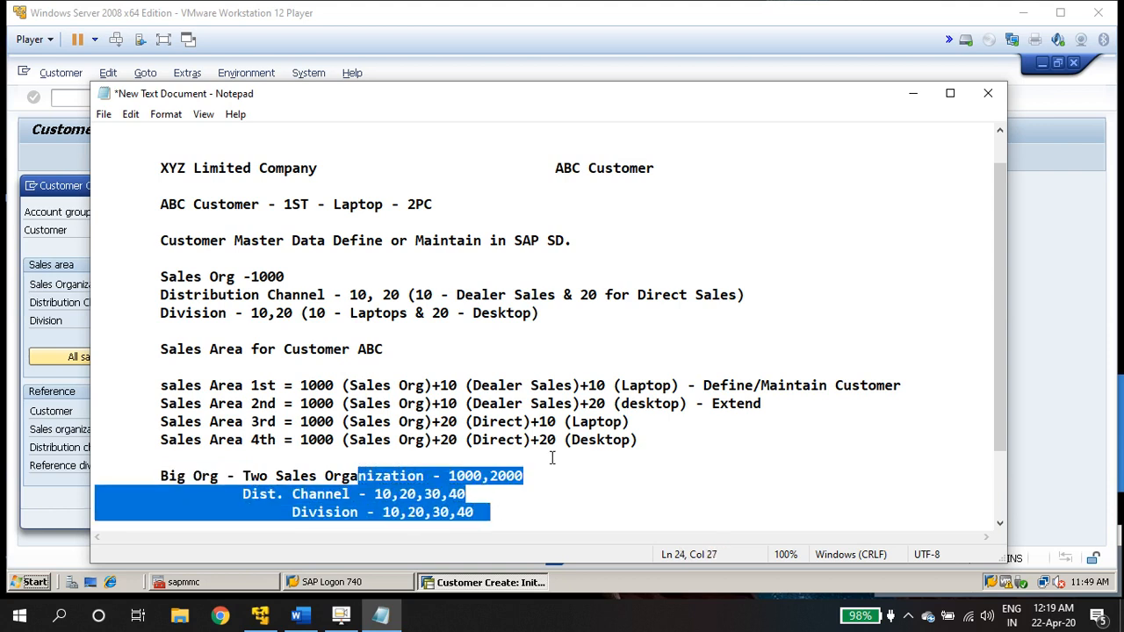
left_click(528, 511)
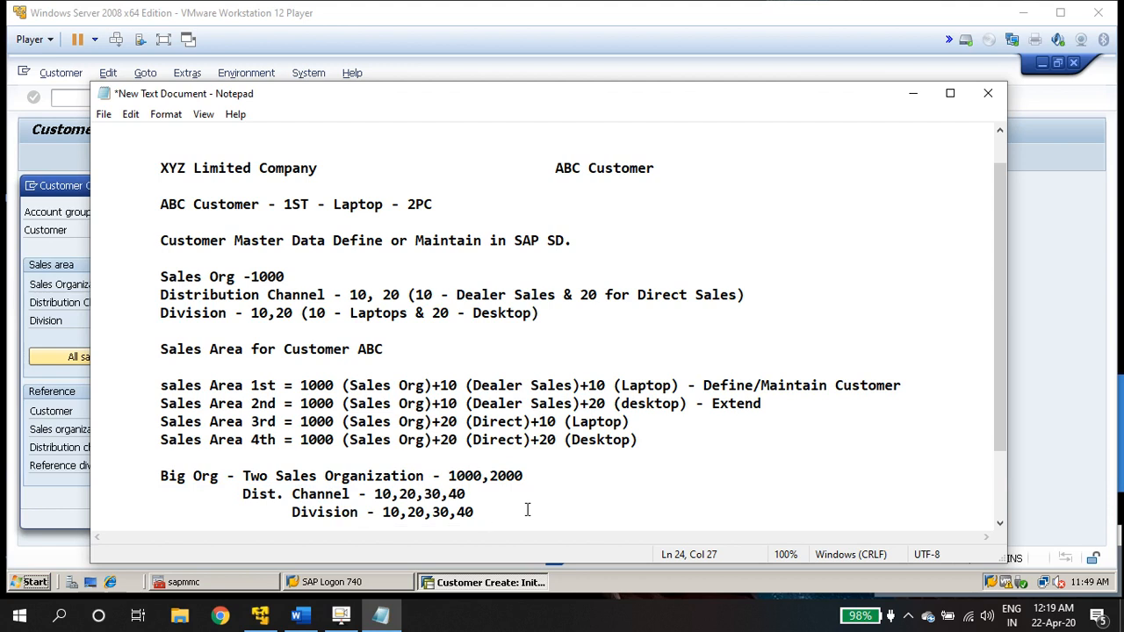
left_click_drag(555, 168, 626, 167)
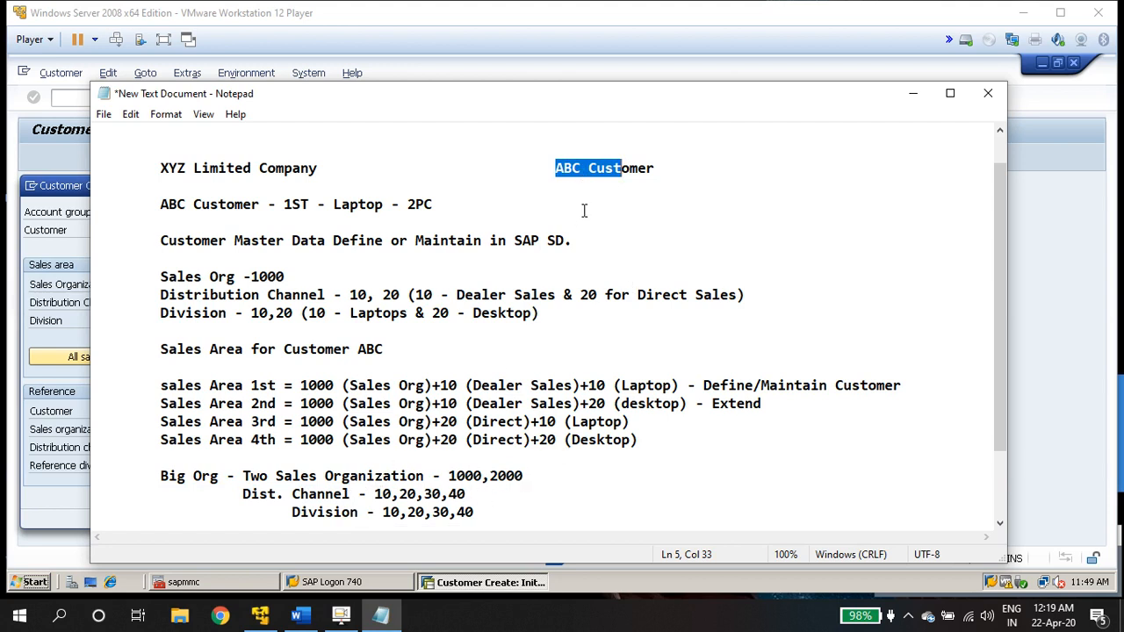
Add three new lines below the Big Org division line.
left_click(508, 504)
key("Return")
key("Return")
key("Return")
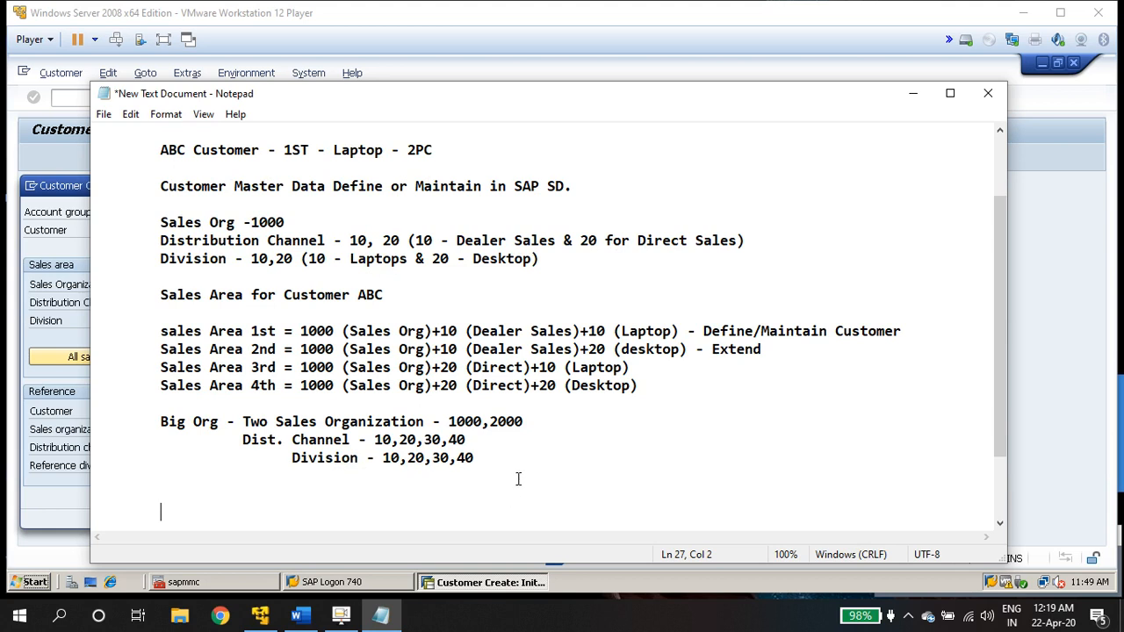
Prefix the Big Org entries with counts: "2-" before Two Sales Organization, "4 -" before Dist. Channel and "4 -" before Division.
left_click(527, 420)
left_click(243, 441)
left_click(242, 422)
type("2-")
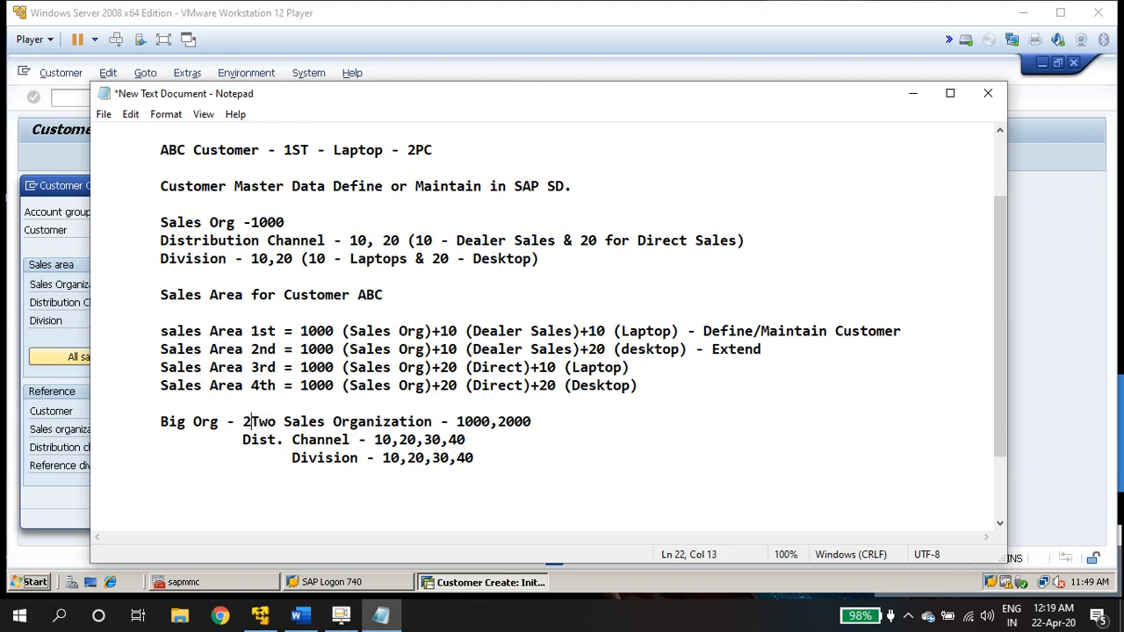
left_click(242, 440)
type("4")
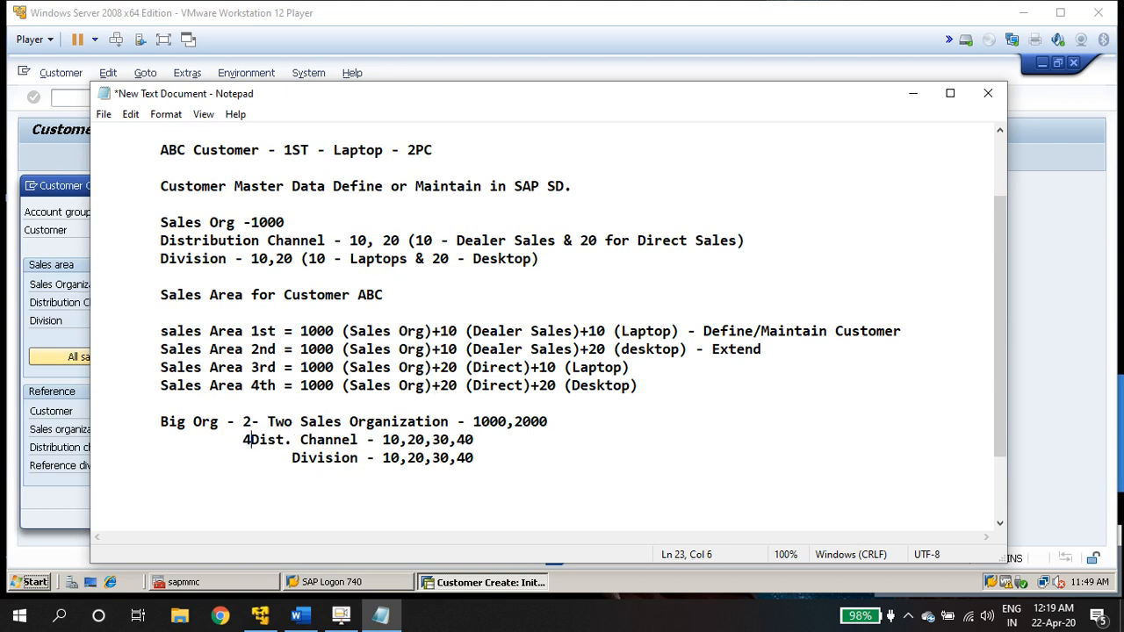
type(" -")
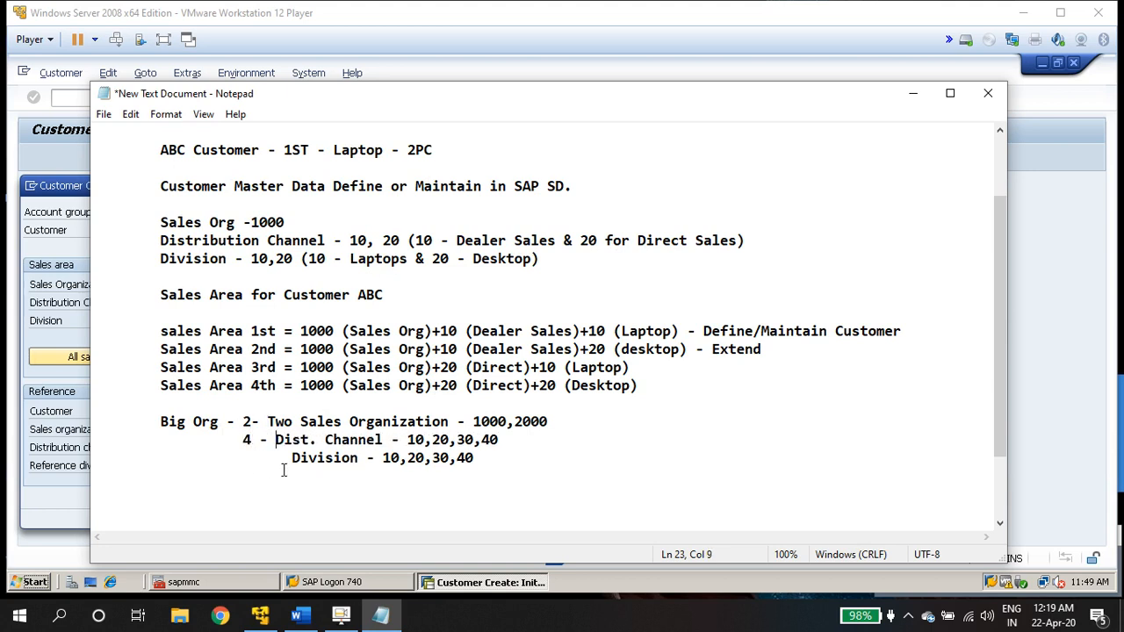
left_click(272, 458)
type("4")
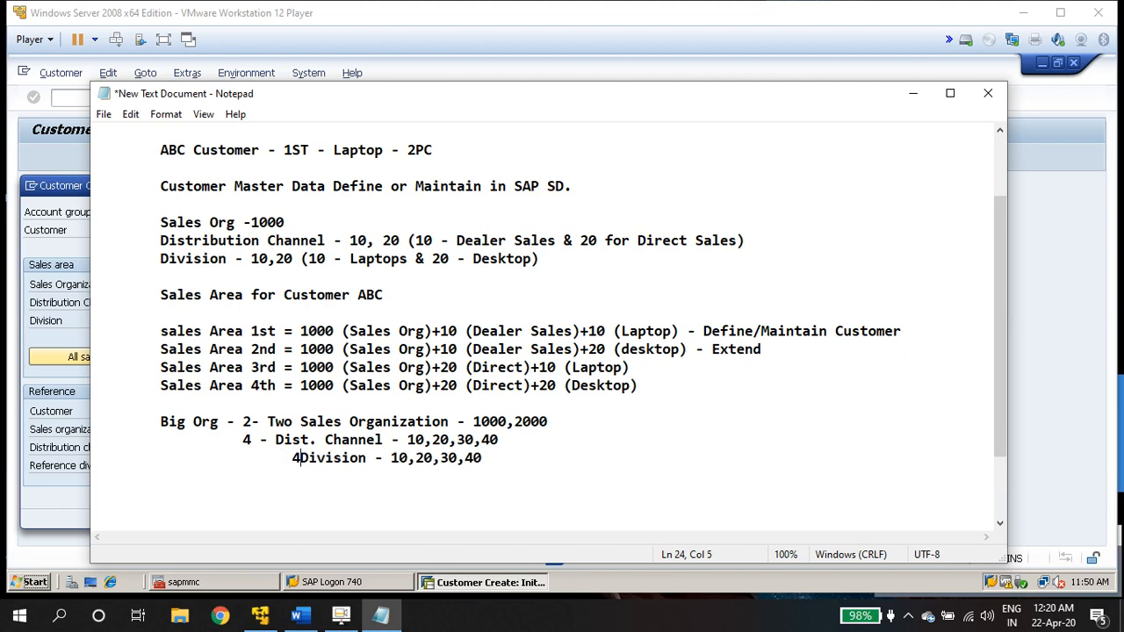
type(" -")
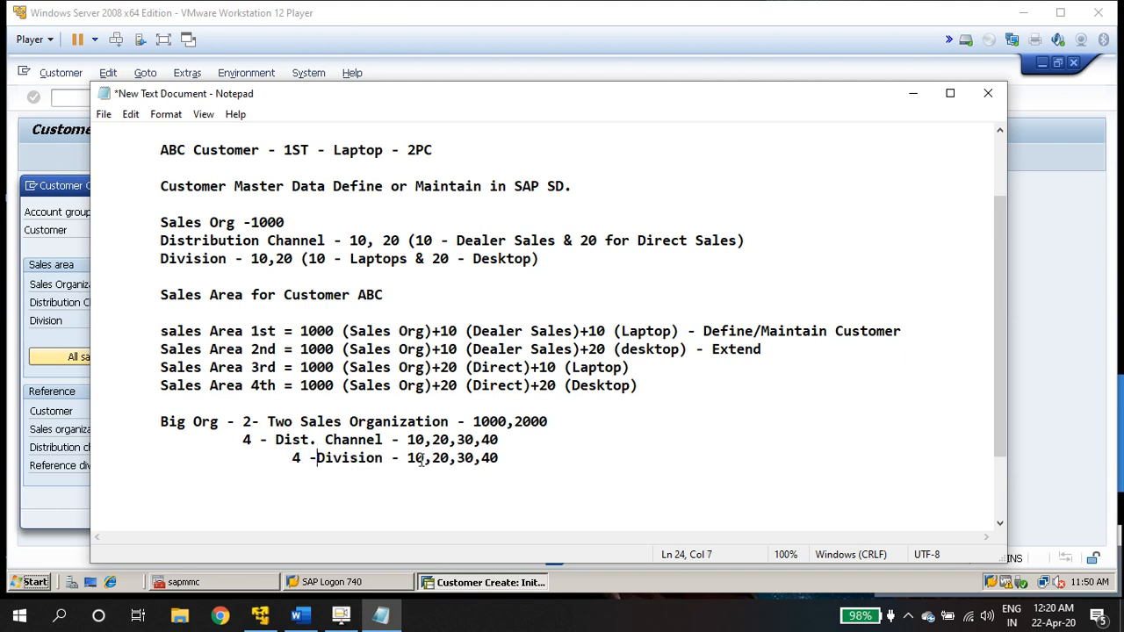
Start an indented line below the Big Org entries, after a blank line, reading "Combination of Sales Area = Sales Org Number".
left_click(515, 458)
key("Return")
key("Return")
key("Tab")
type("Con")
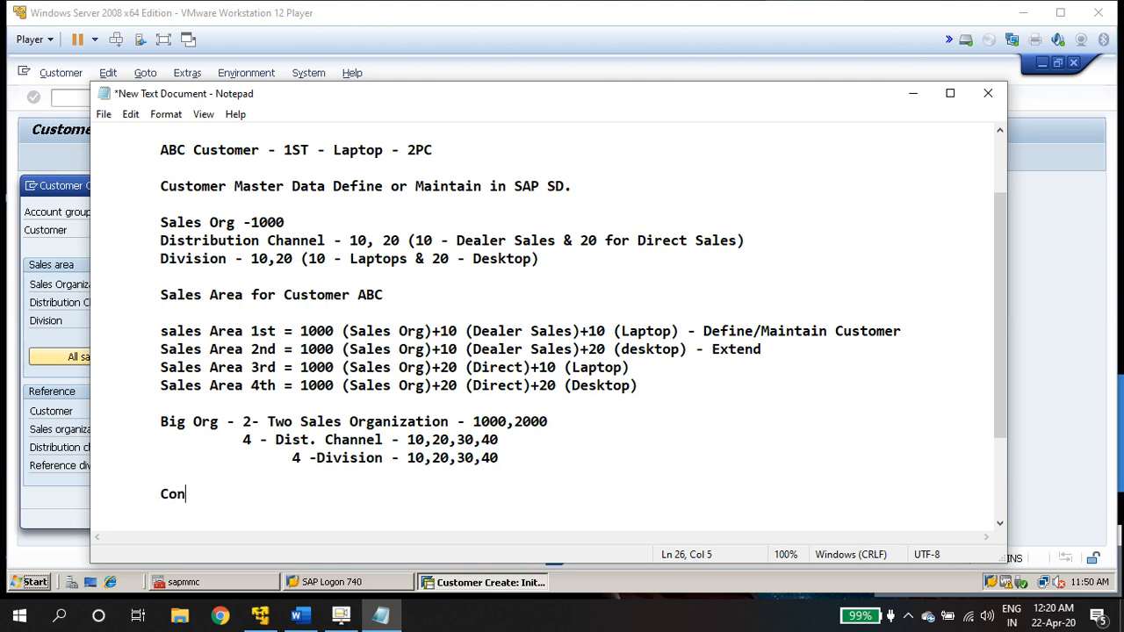
key("BackSpace")
type("mbination of S")
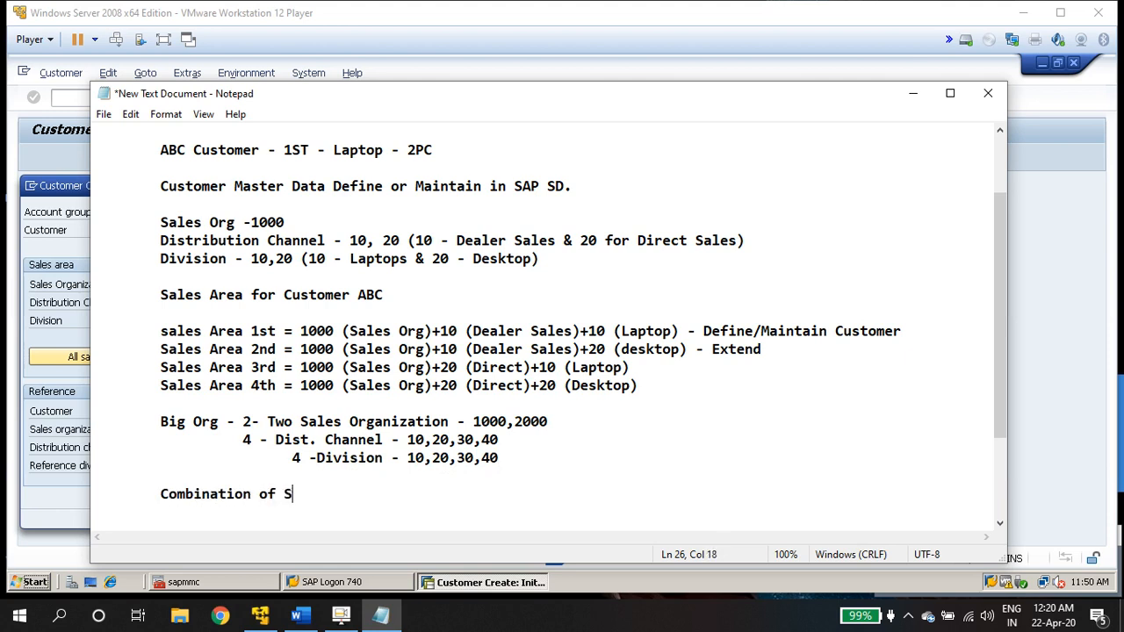
type("ales Area = Sales ")
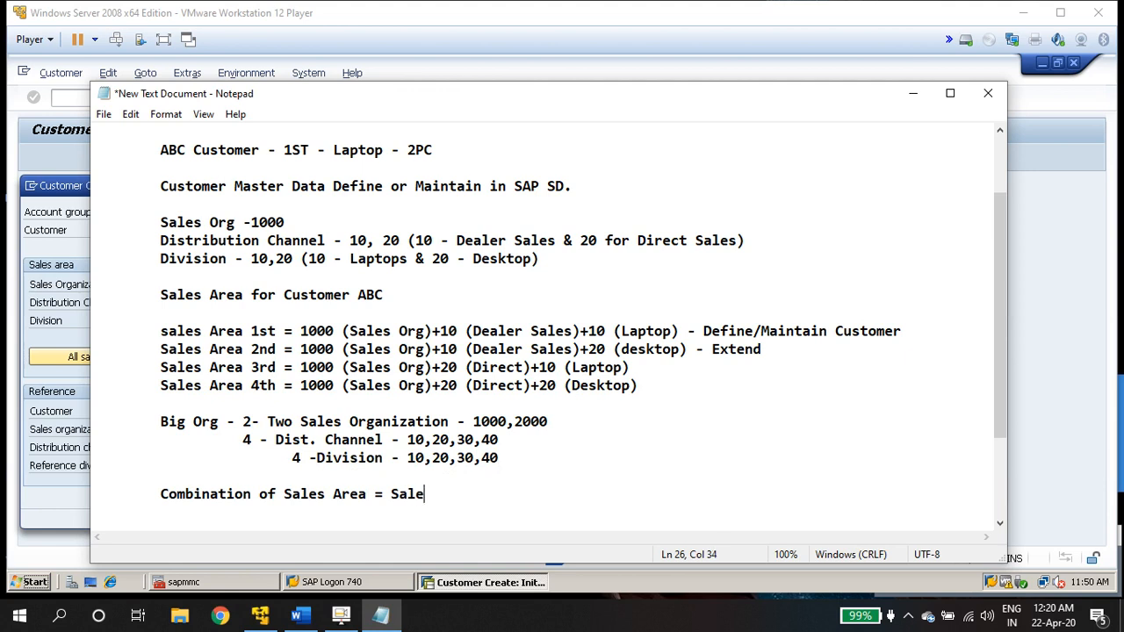
type("Org Number")
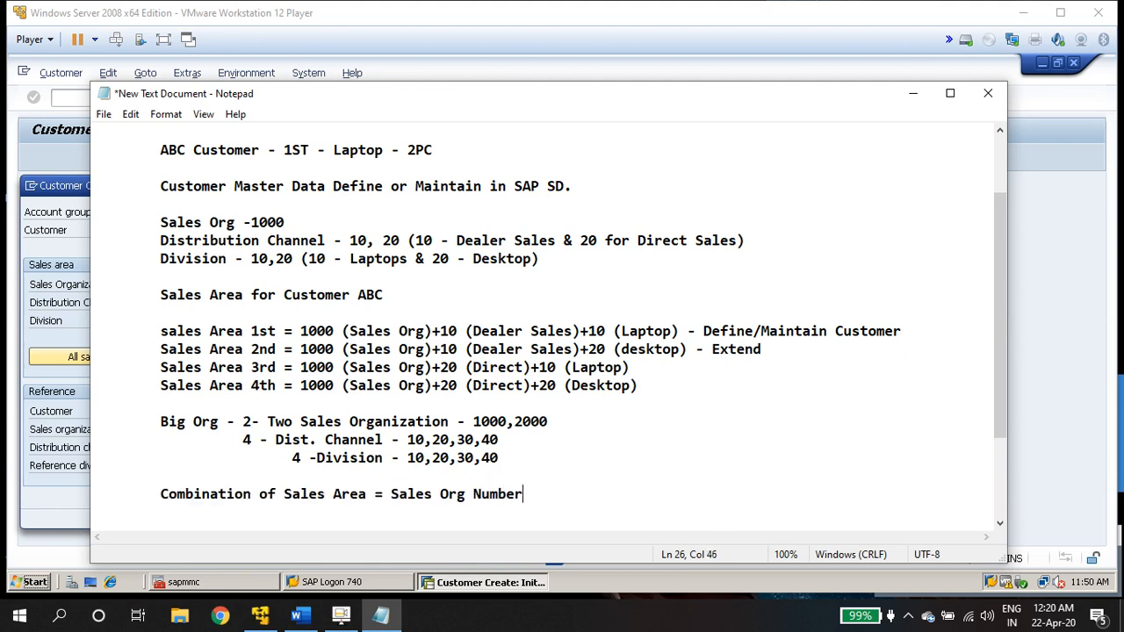
Complete the sales area combination formula with "X Dist. Channel number X Divisions Number".
type("X D")
key("BackSpace")
type("Dist. Chan")
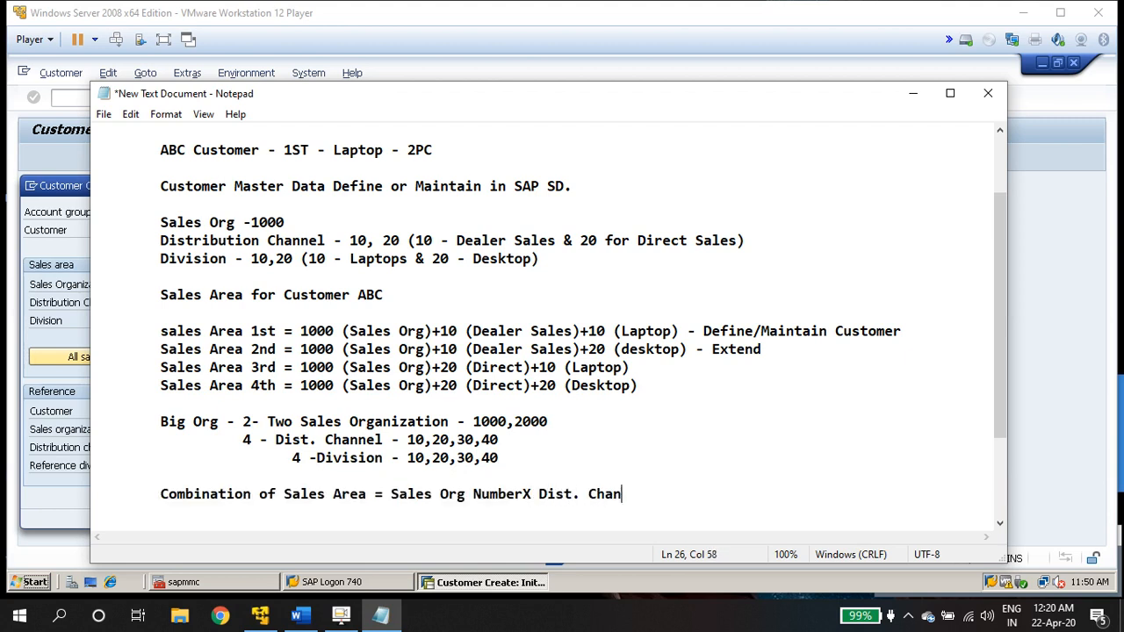
type("neel")
key("BackSpace")
key("BackSpace")
type("l number ")
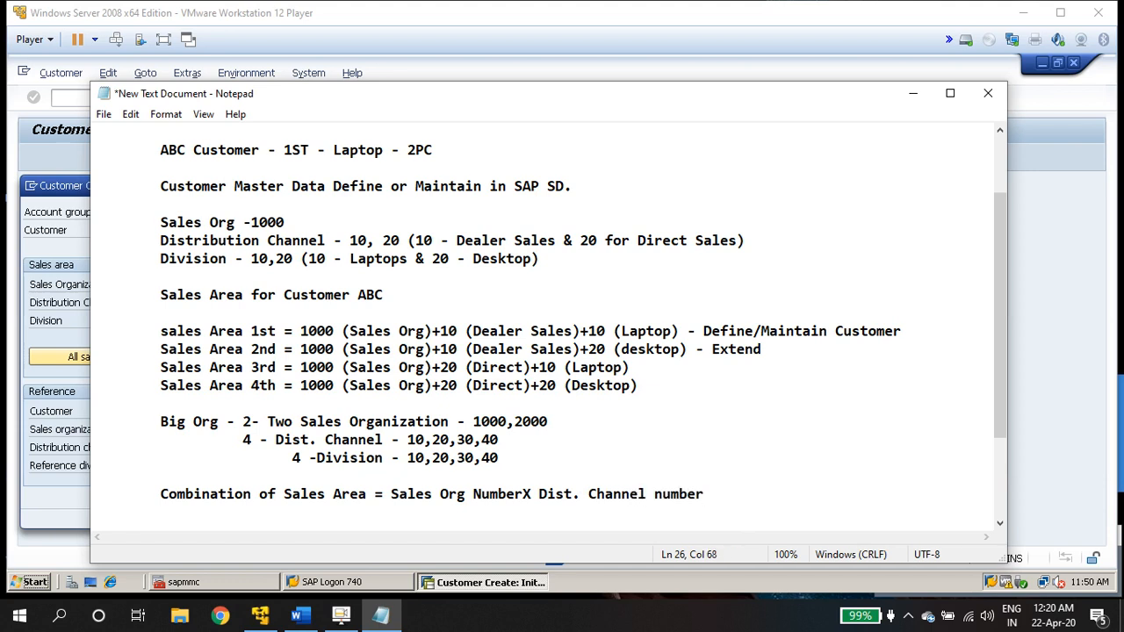
type("X Divisions Number")
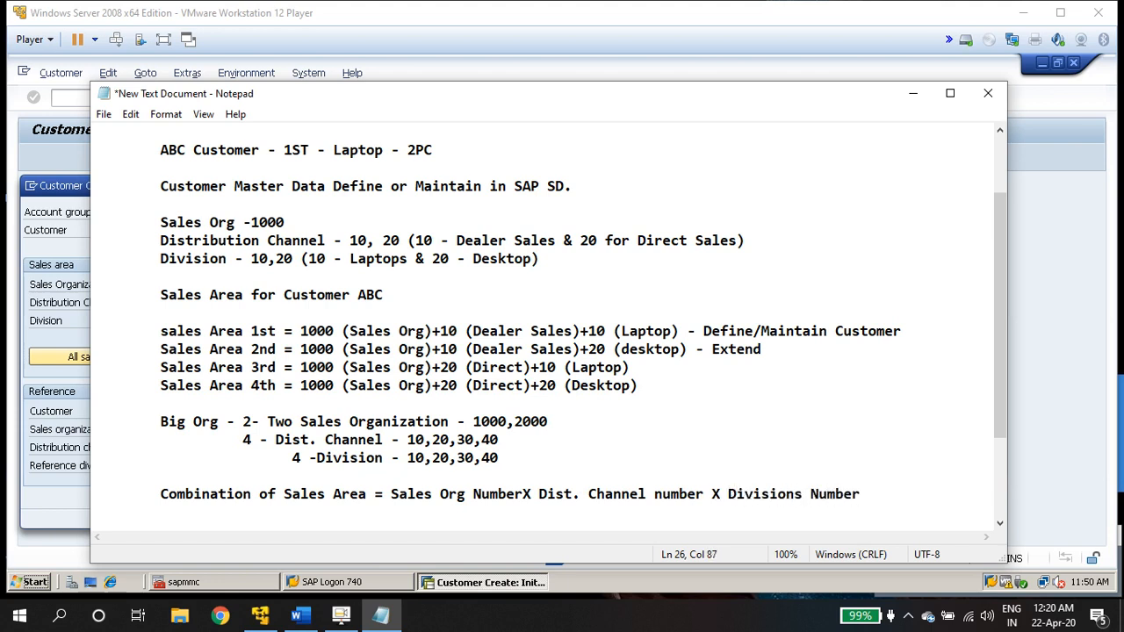
Add a line under the formula with the matching factors 2 X 4 X 4, spaced beneath the formula's terms.
key("Return")
key("Tab")
key("Tab")
key("Tab")
key("Tab")
type("2   X 4")
key("Tab")
key("Tab")
key("BackSpace")
key("BackSpace")
type("4    X4")
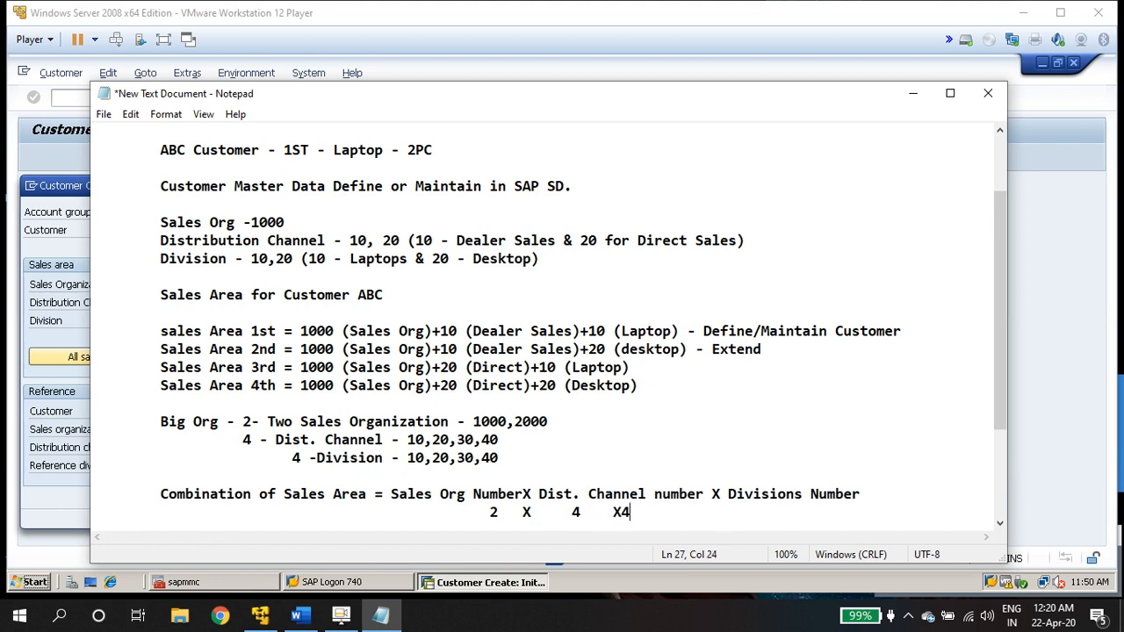
Space out the last factor 4 and finish the calculation line with "= 32 Combination of Sales Area".
key("BackSpace")
type("4 = 32 Comi")
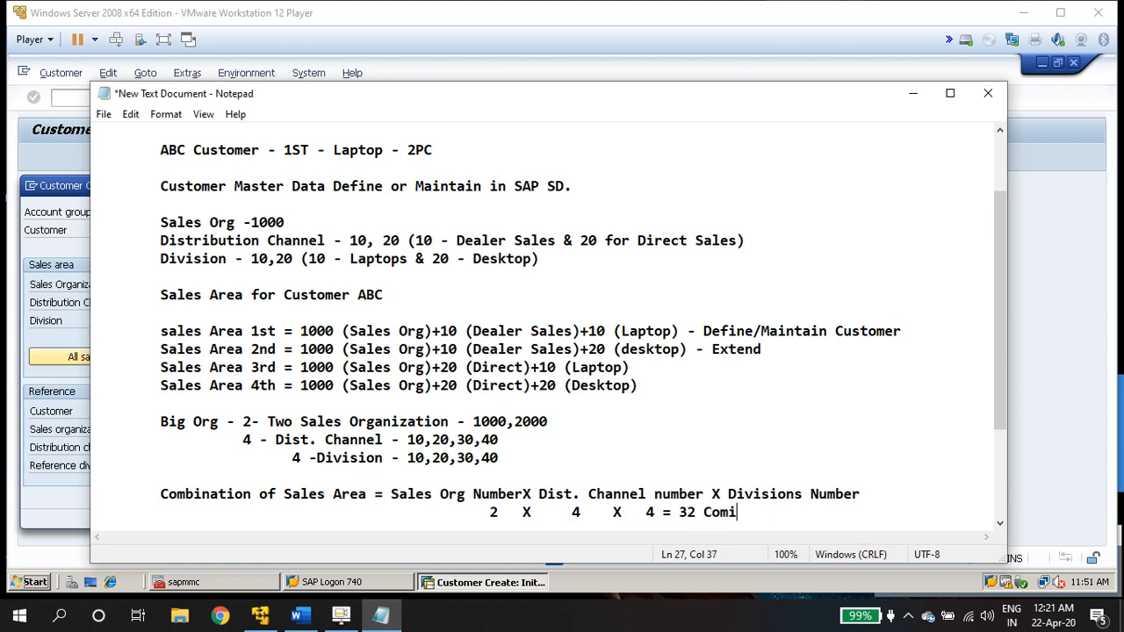
key("BackSpace")
type("bination of Sa")
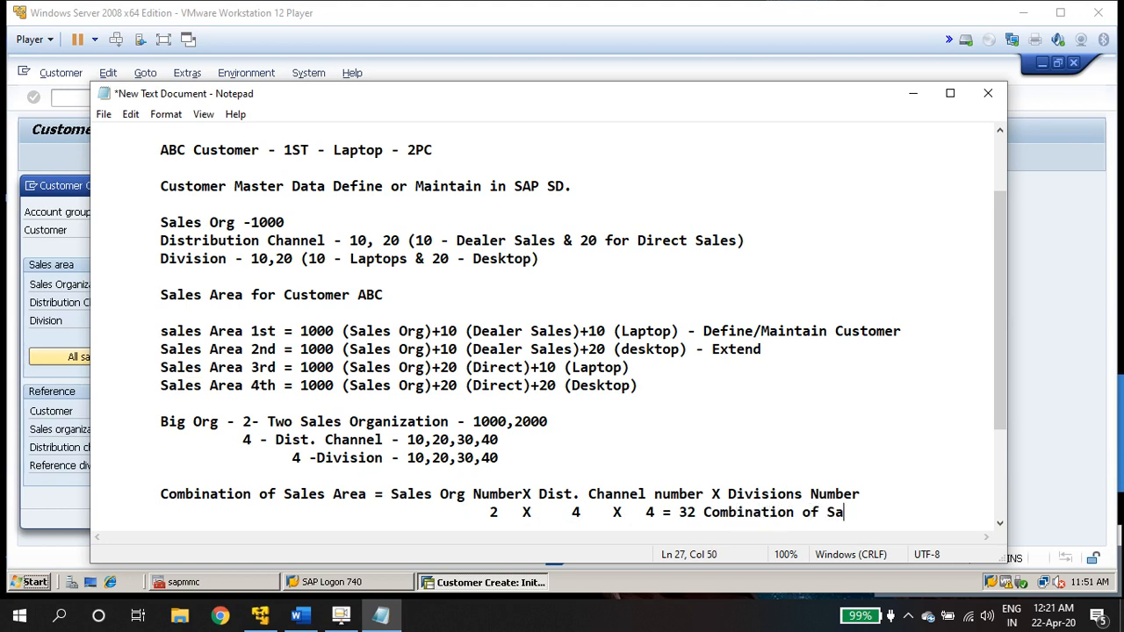
type("les Area")
Review the calculated combinations against the ABC Customer heading and the Big Org sales organization, distribution channel and division lines.
double_click(685, 513)
scroll(585, 231, "up", 2)
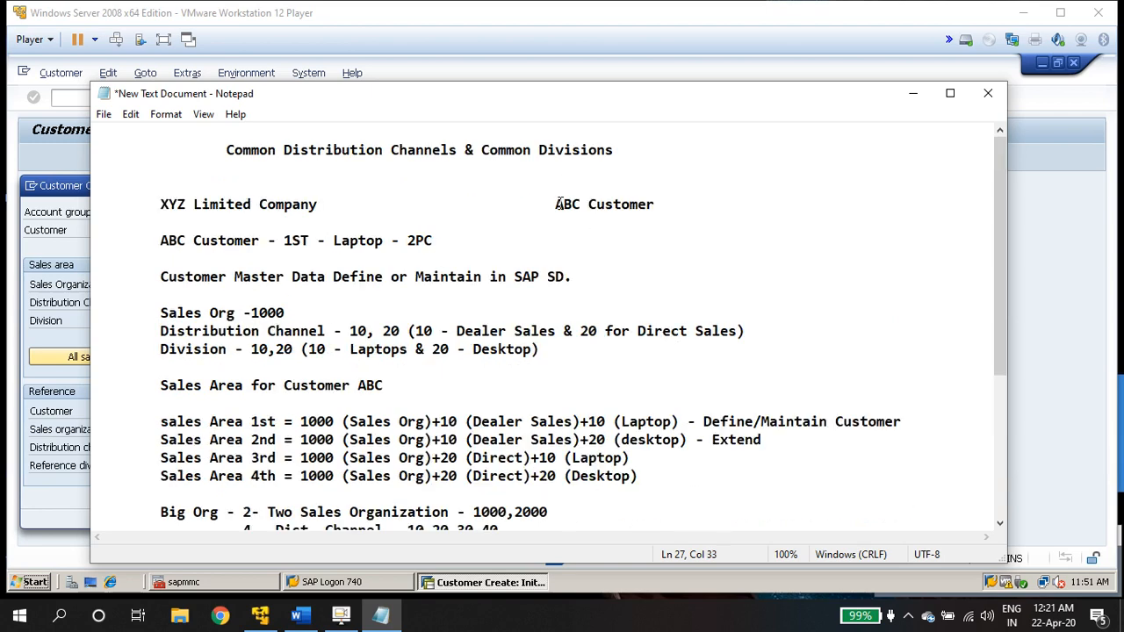
left_click(557, 204)
left_click_drag(557, 204, 660, 202)
scroll(654, 284, "down", 4)
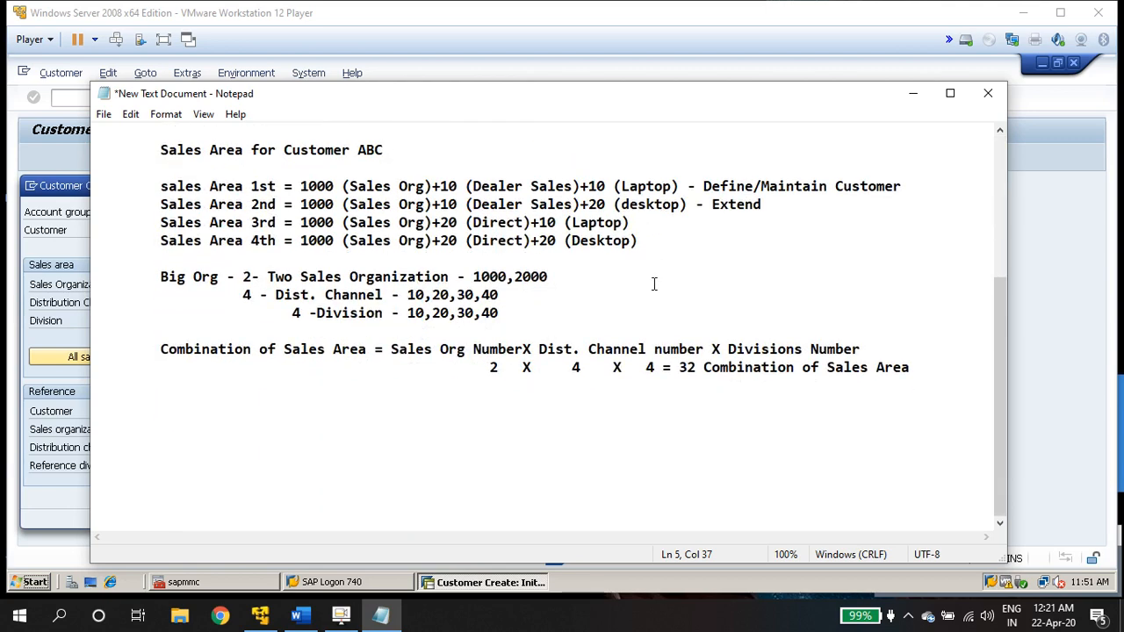
left_click(317, 272)
left_click_drag(317, 274, 503, 310)
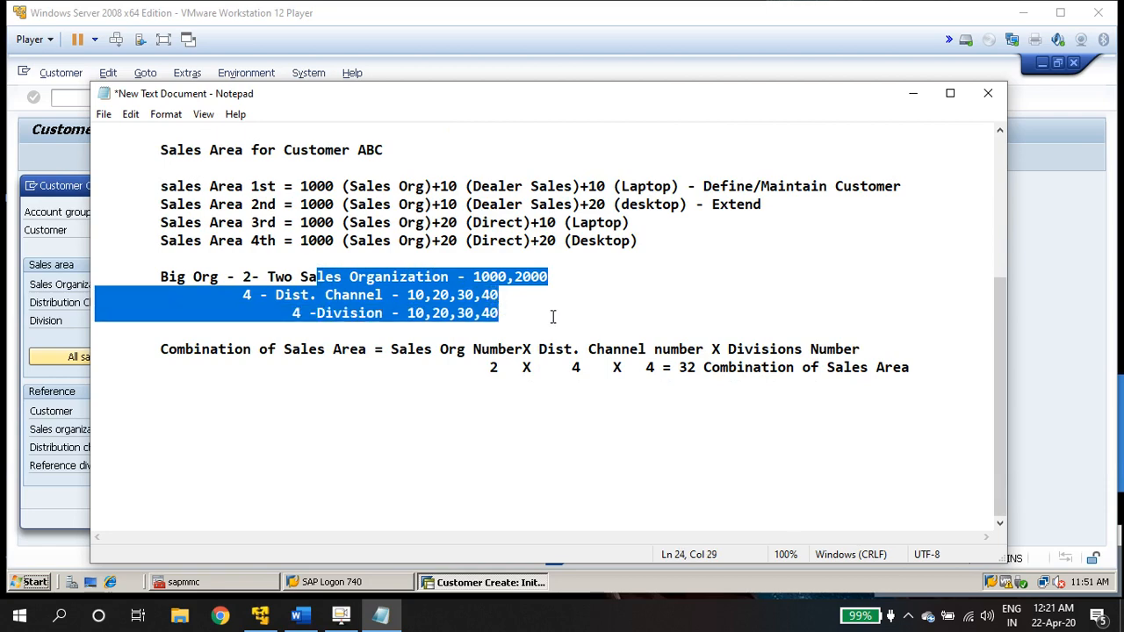
scroll(579, 307, "up", 5)
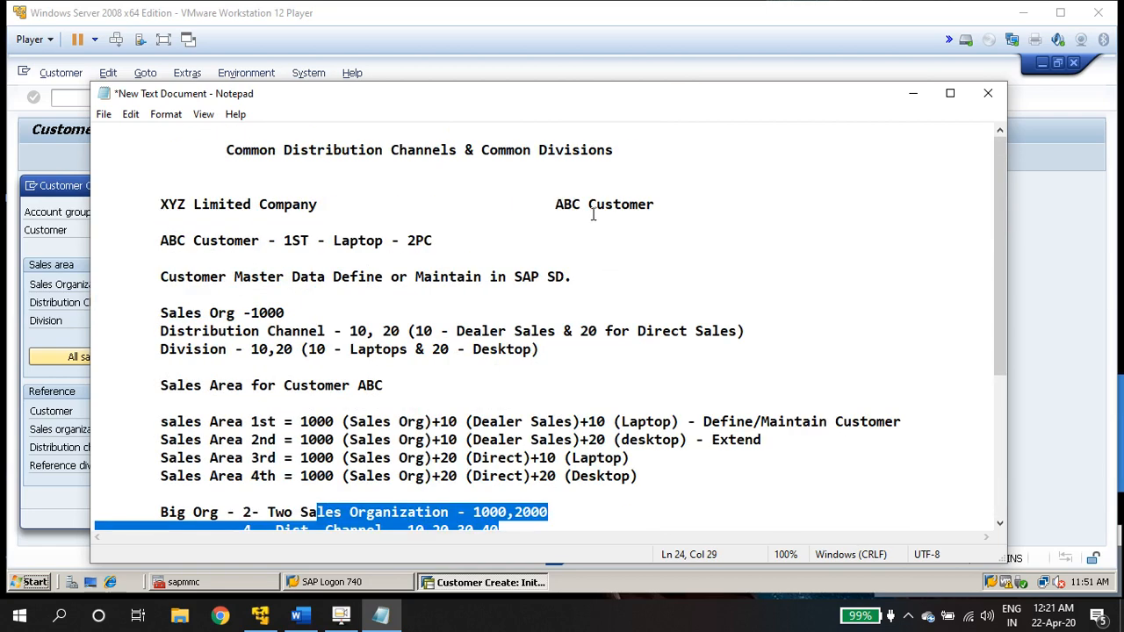
scroll(593, 215, "down", 1)
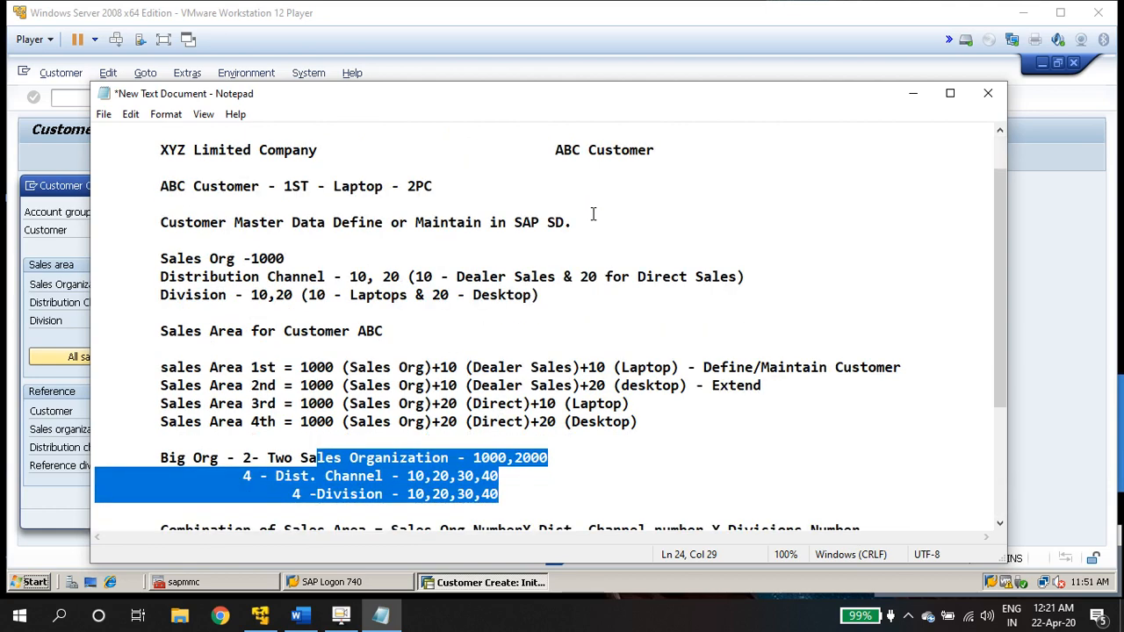
scroll(593, 214, "down", 1)
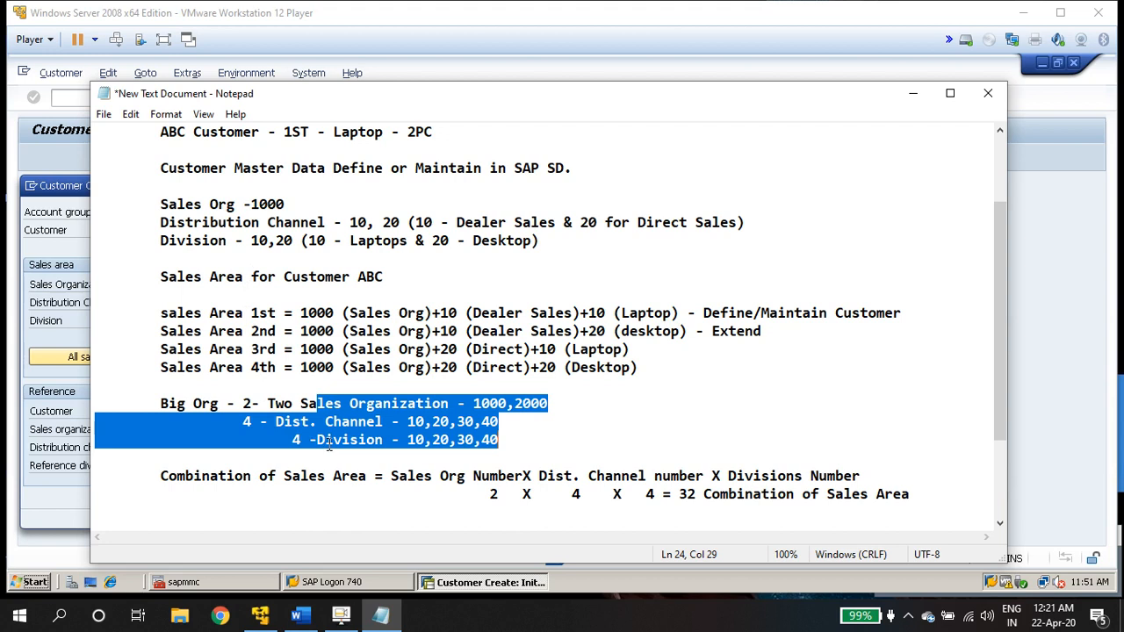
scroll(326, 442, "up", 2)
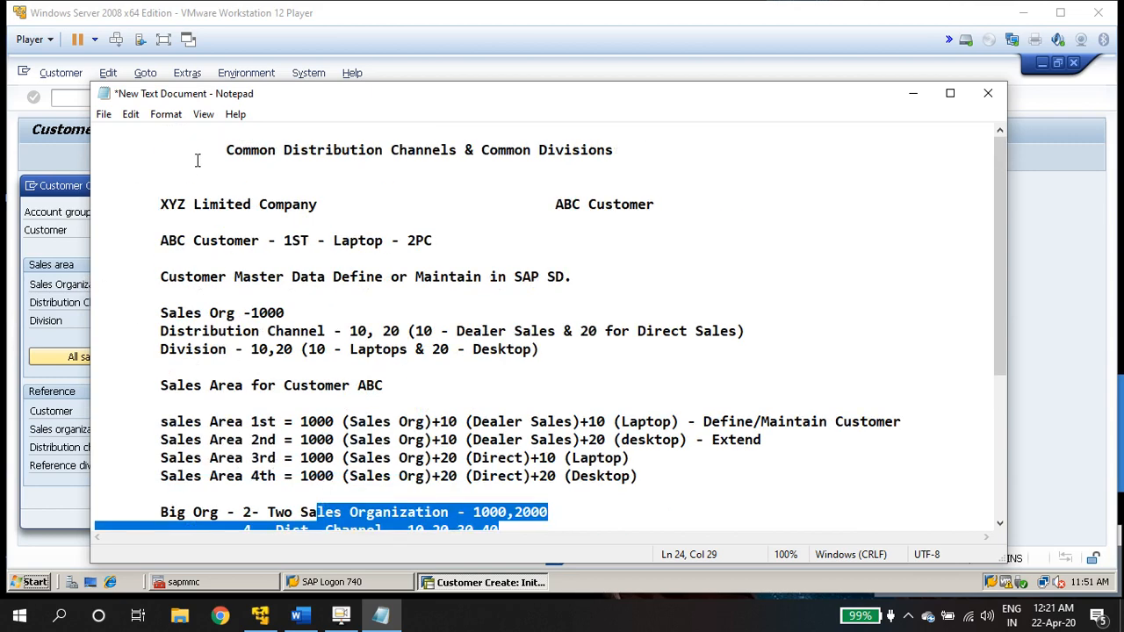
Examine the Common Distribution Channels & Common Divisions title, the XYZ Limited Company heading and the four sales area lines.
left_click_drag(227, 150, 616, 153)
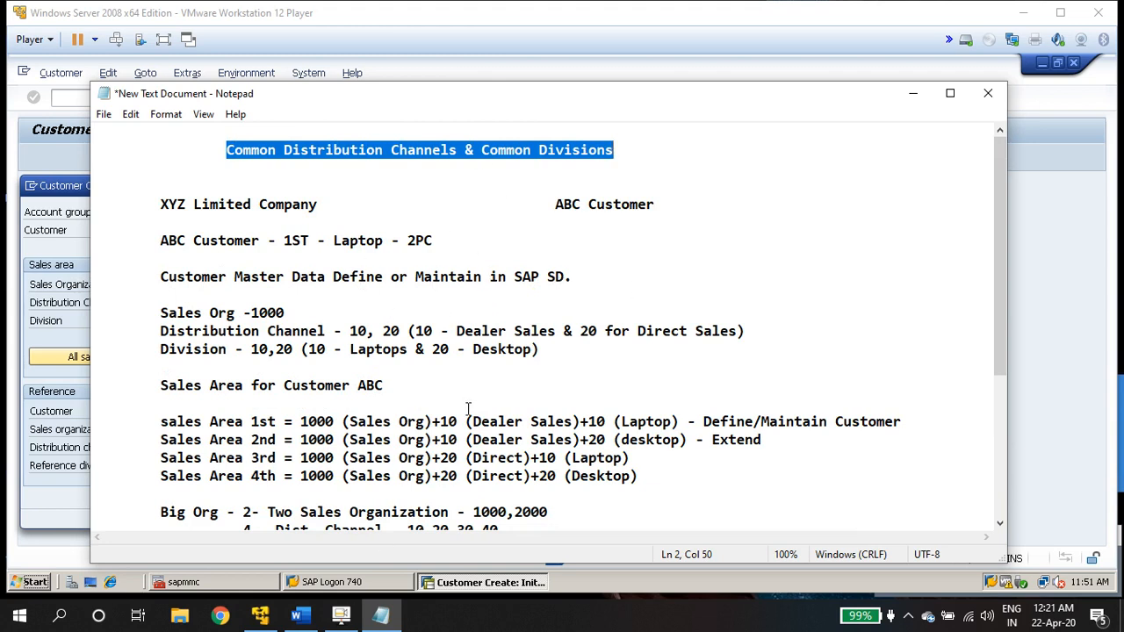
scroll(532, 263, "down", 3)
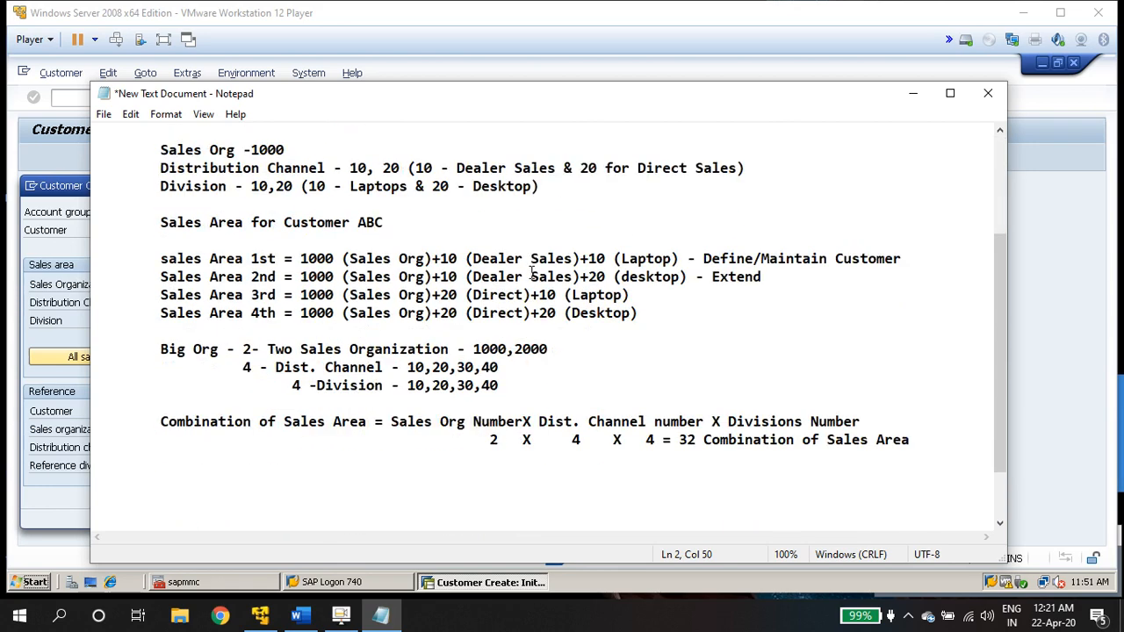
scroll(400, 274, "up", 2)
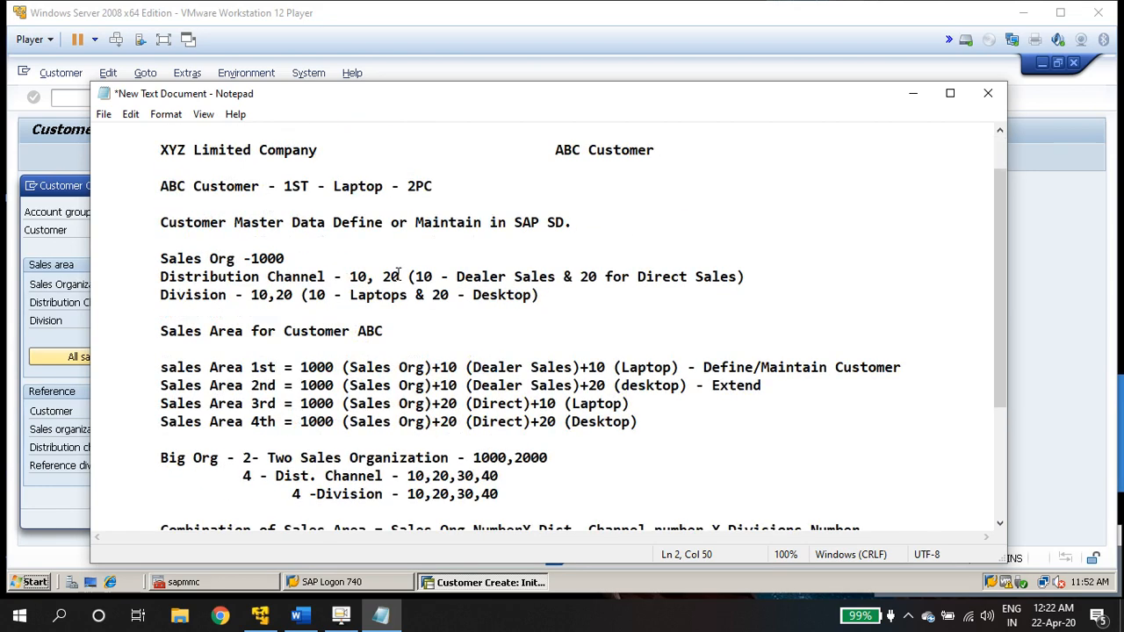
left_click(161, 149)
left_click_drag(161, 149, 321, 151)
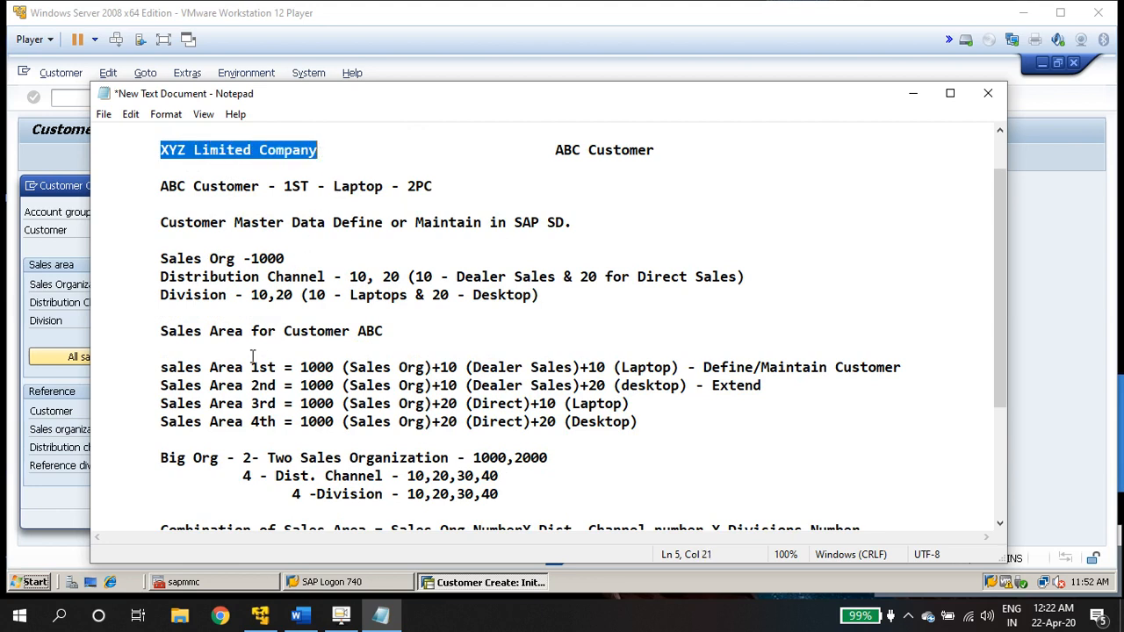
left_click_drag(160, 368, 661, 439)
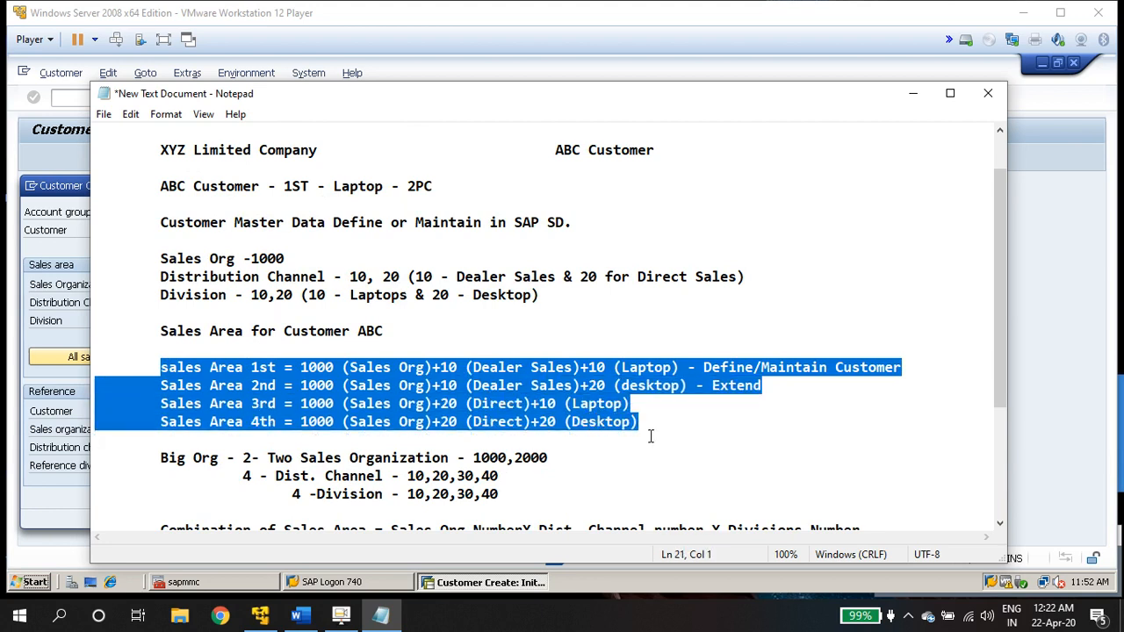
Insert the line "XYZ Limited Company Sales Area Combinations - 1X2X2 =4" below the Sales Area for Customer ABC heading, separated by a blank line.
left_click(384, 336)
key("Return")
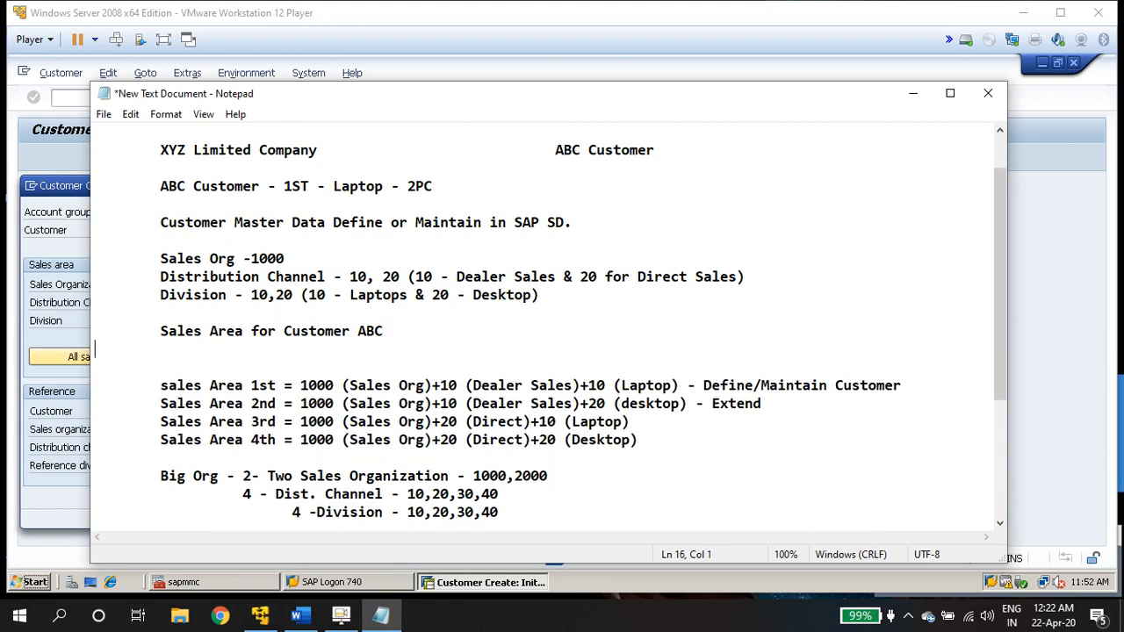
key("Return")
key("Tab")
type("X")
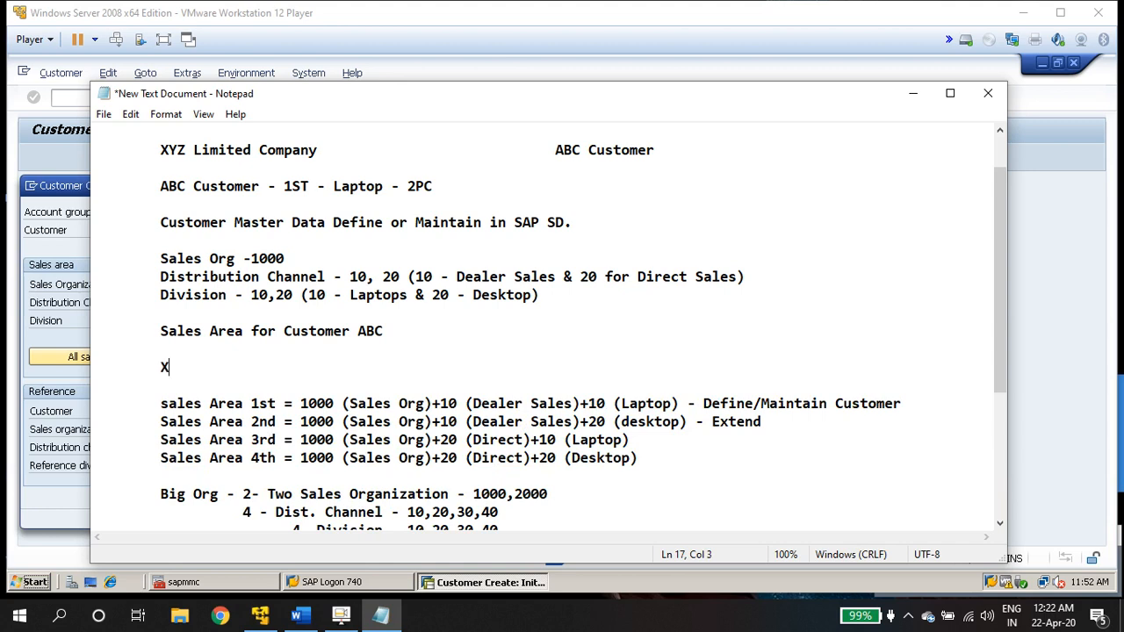
type("YZ Limited Com")
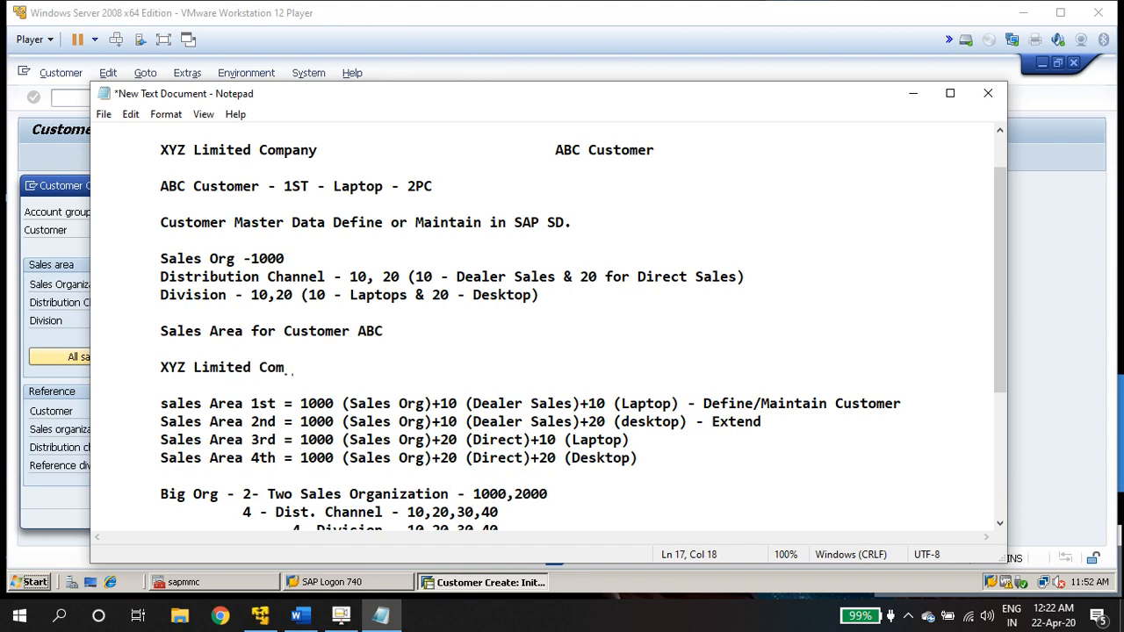
type("pany Sales Are")
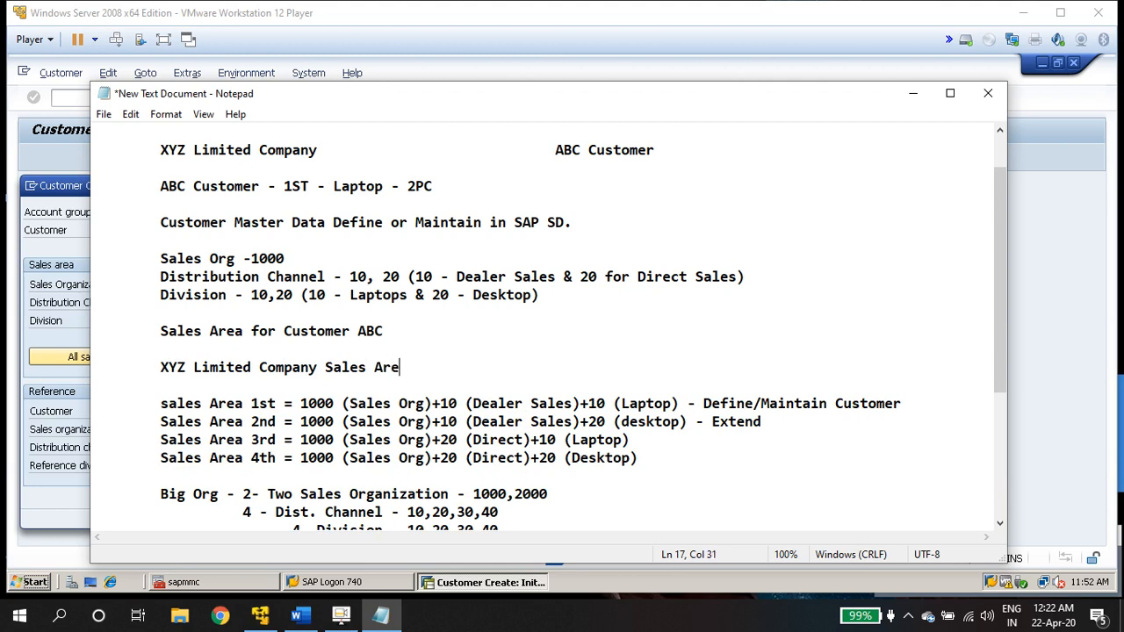
type("a Combinations - ")
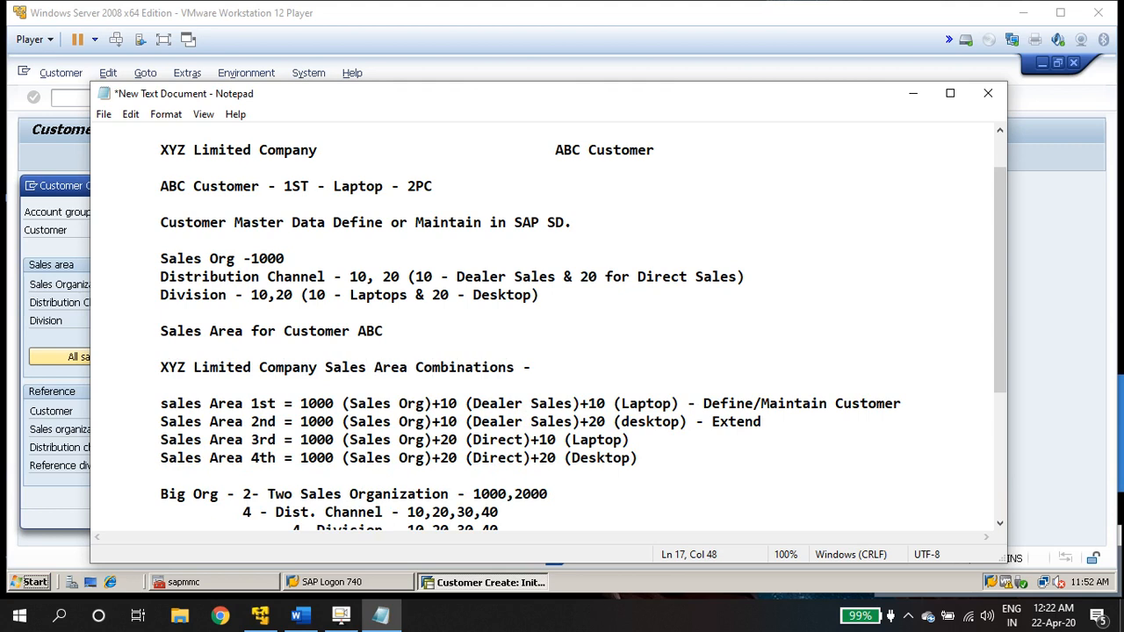
type("1X2X2 =4")
Compare XYZ's Sales Org, Distribution Channel and Division lines with the four sales areas and the Big Org combinations.
left_click_drag(162, 258, 515, 311)
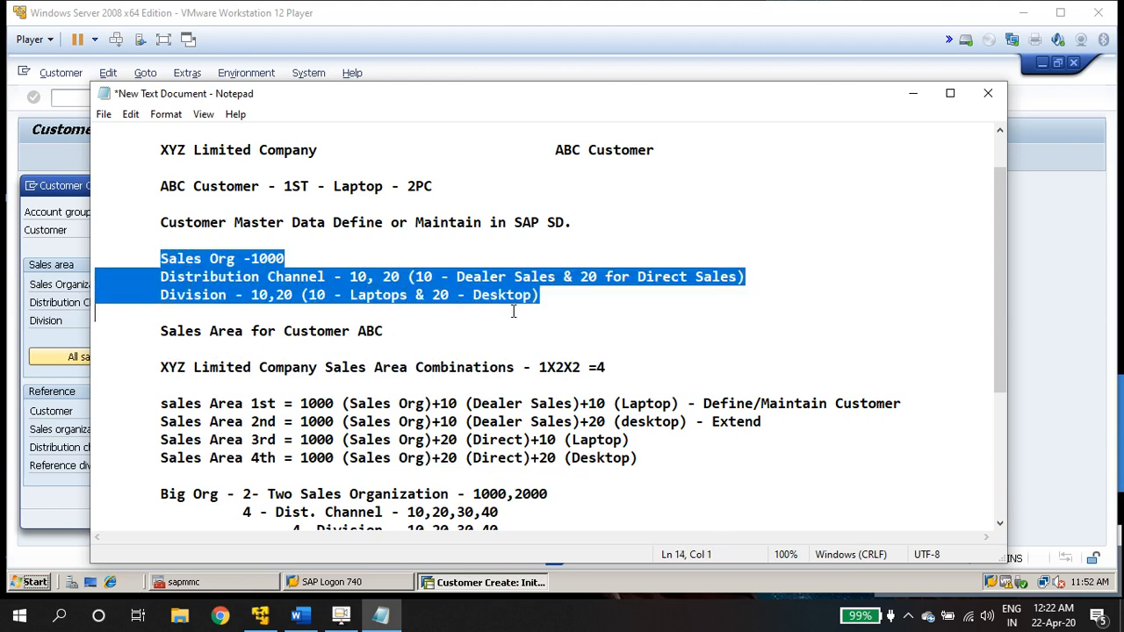
left_click(464, 406)
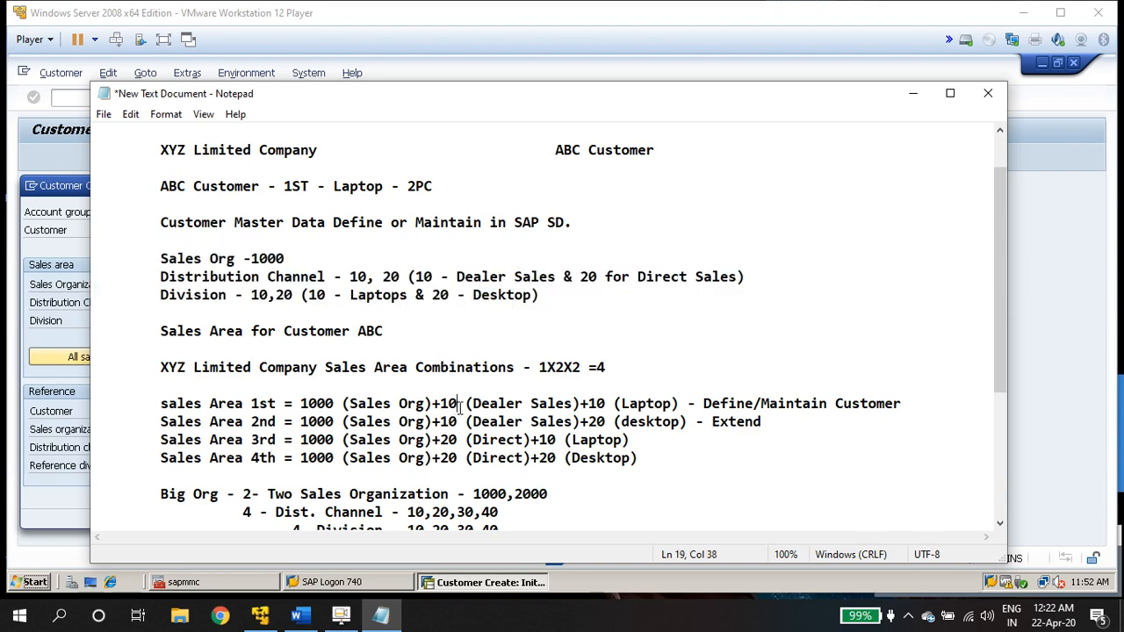
left_click_drag(160, 404, 662, 455)
scroll(607, 412, "down", 2)
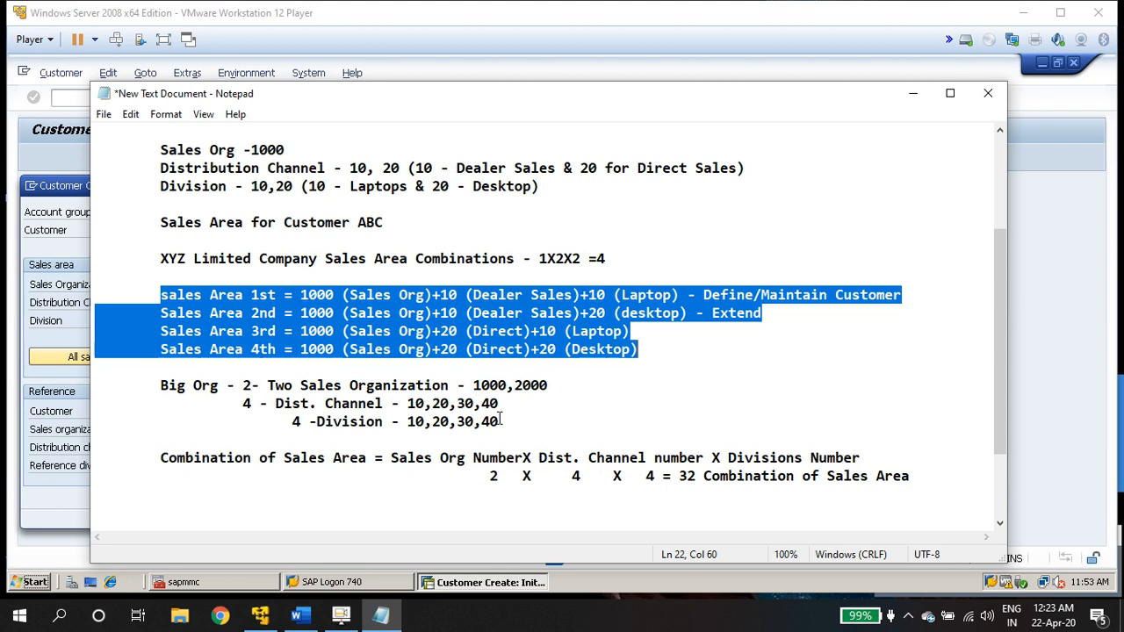
Switch to SAP's Customer Create initial screen and set the sales area's distribution channel to 10.
left_click(913, 93)
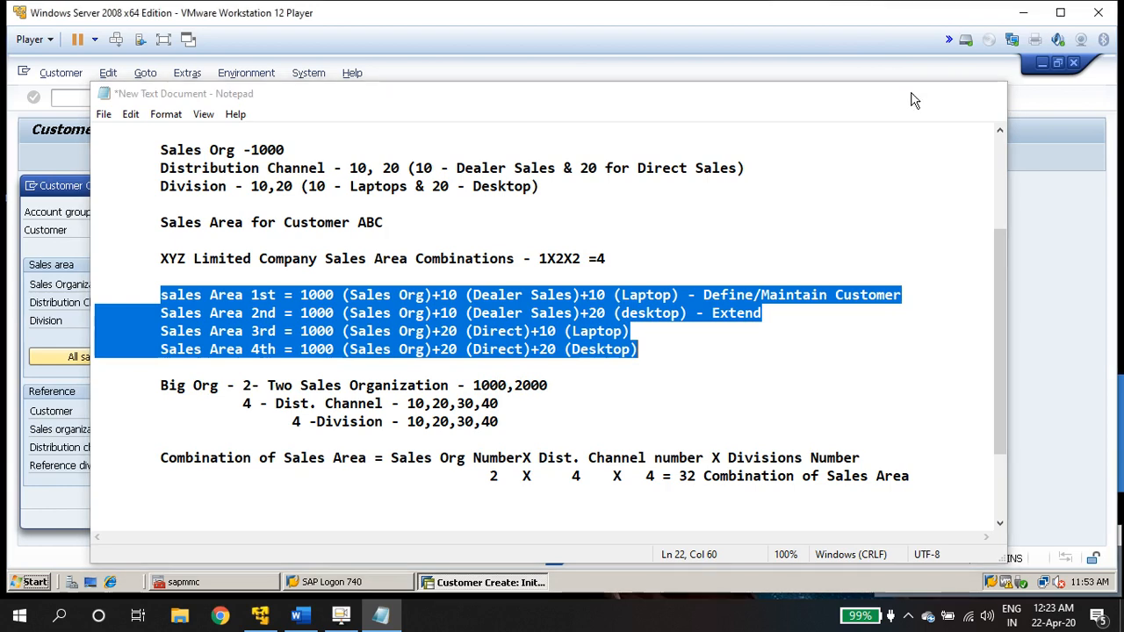
key("shift+Tab")
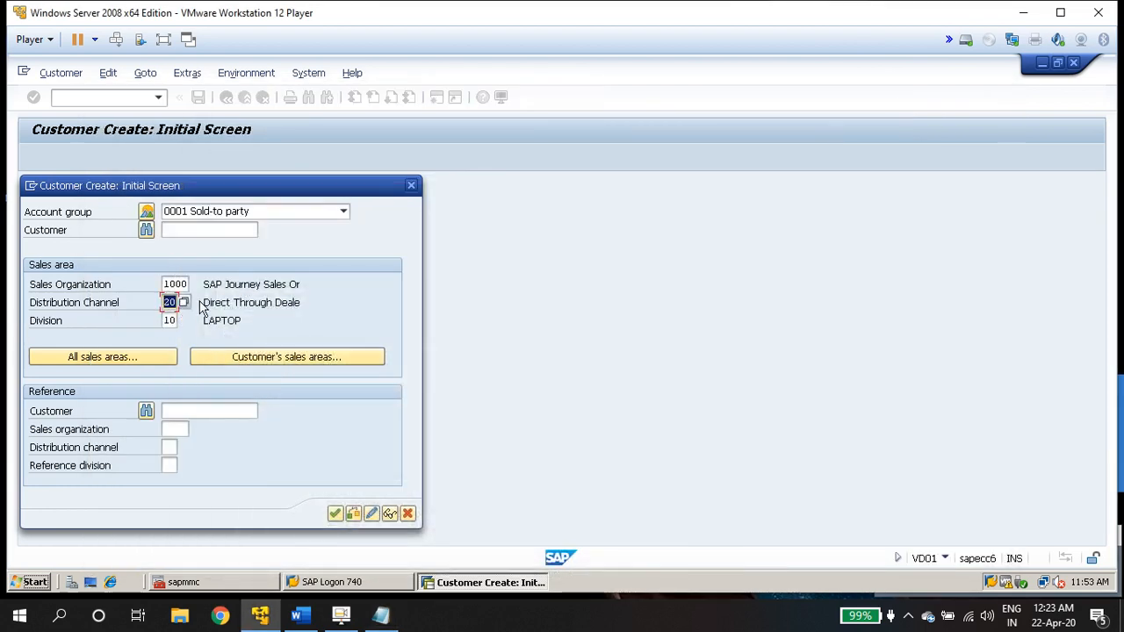
type("10")
key("Tab")
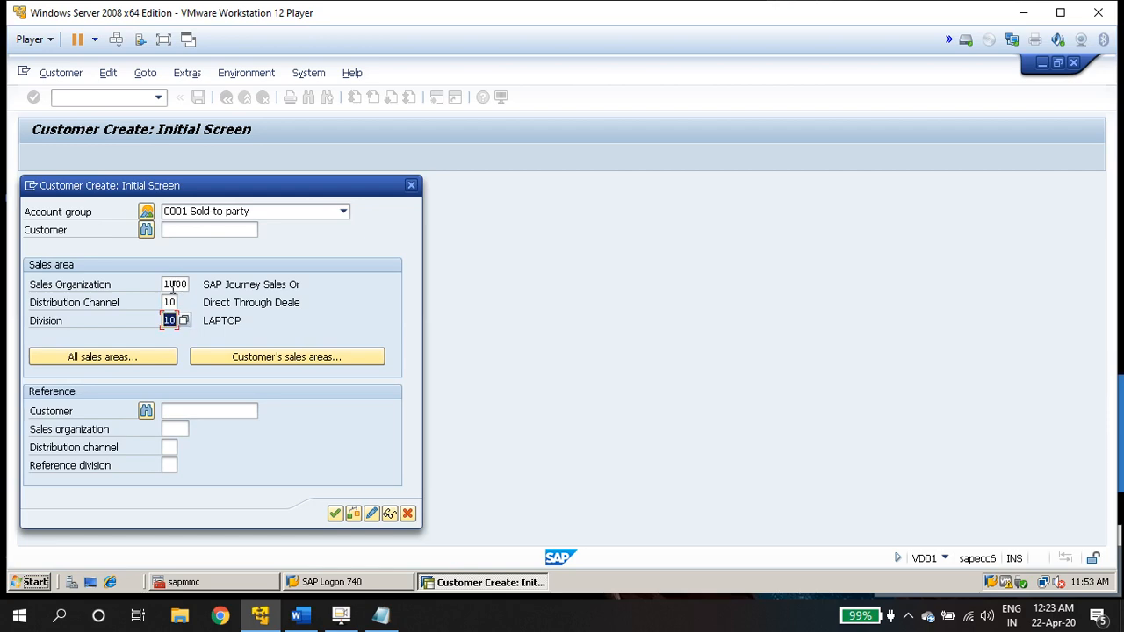
Return to the Notepad notes and examine the Sales Area 1st line marked Define/Maintain Customer.
left_click(380, 618)
left_click(161, 299)
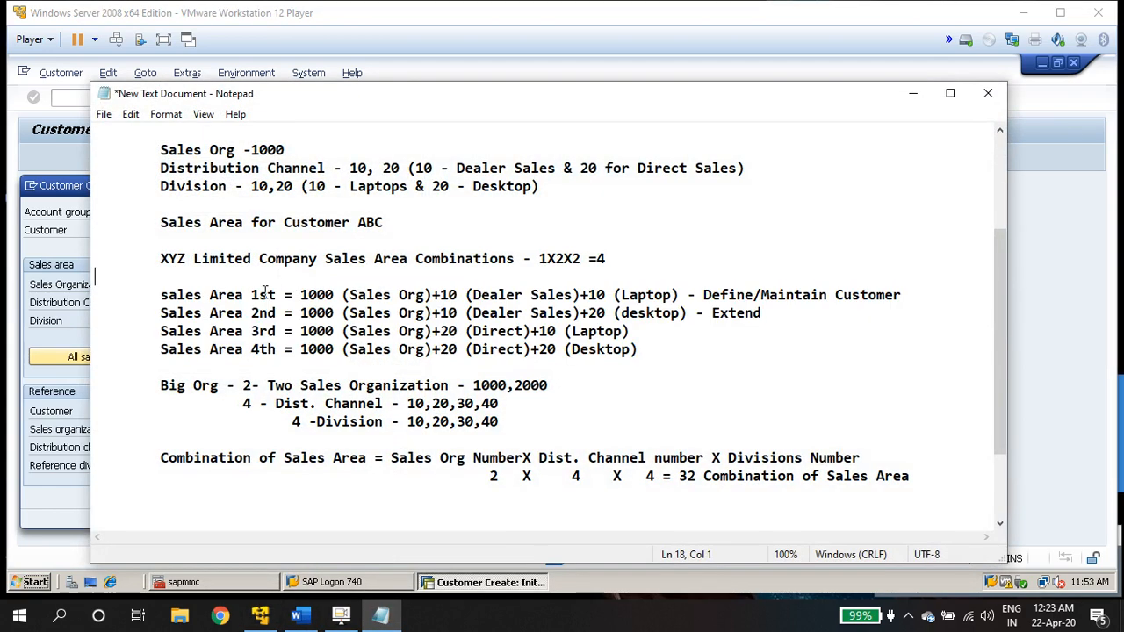
left_click_drag(160, 293, 777, 288)
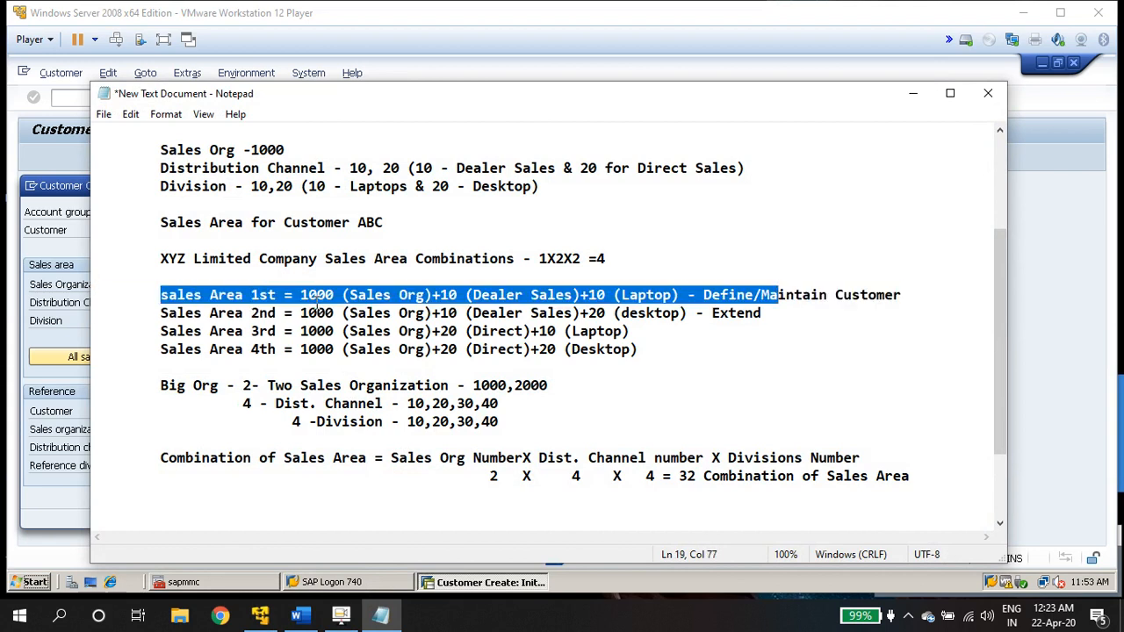
Compare the Sales Area 1st line in the notes with the sales organization and division on SAP's Customer Create screen.
left_click(452, 295)
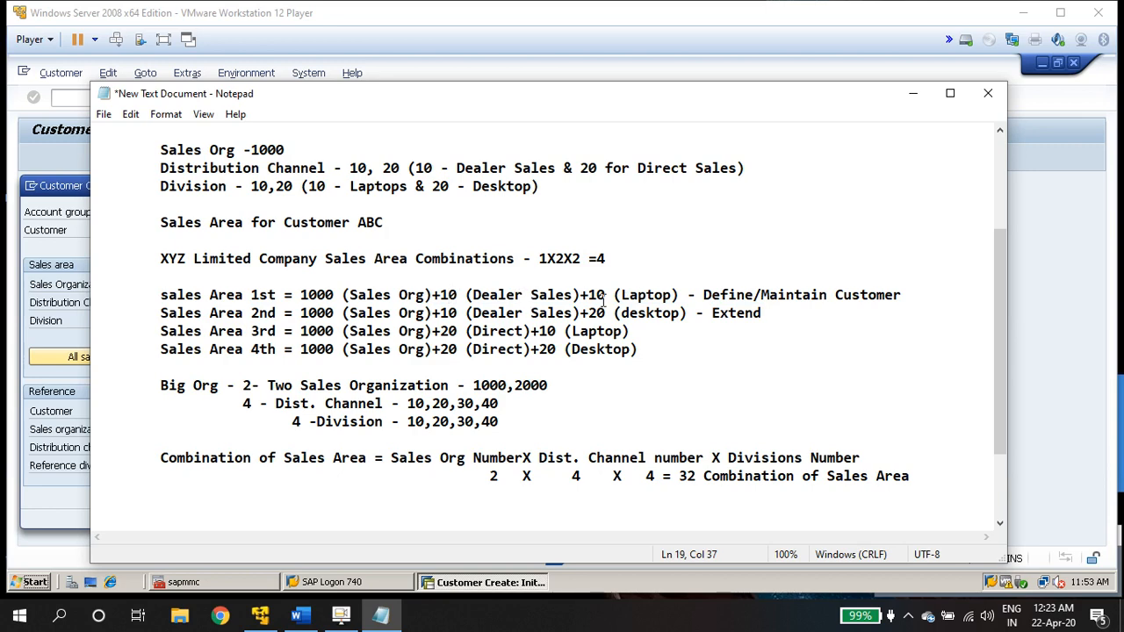
key("alt+Tab")
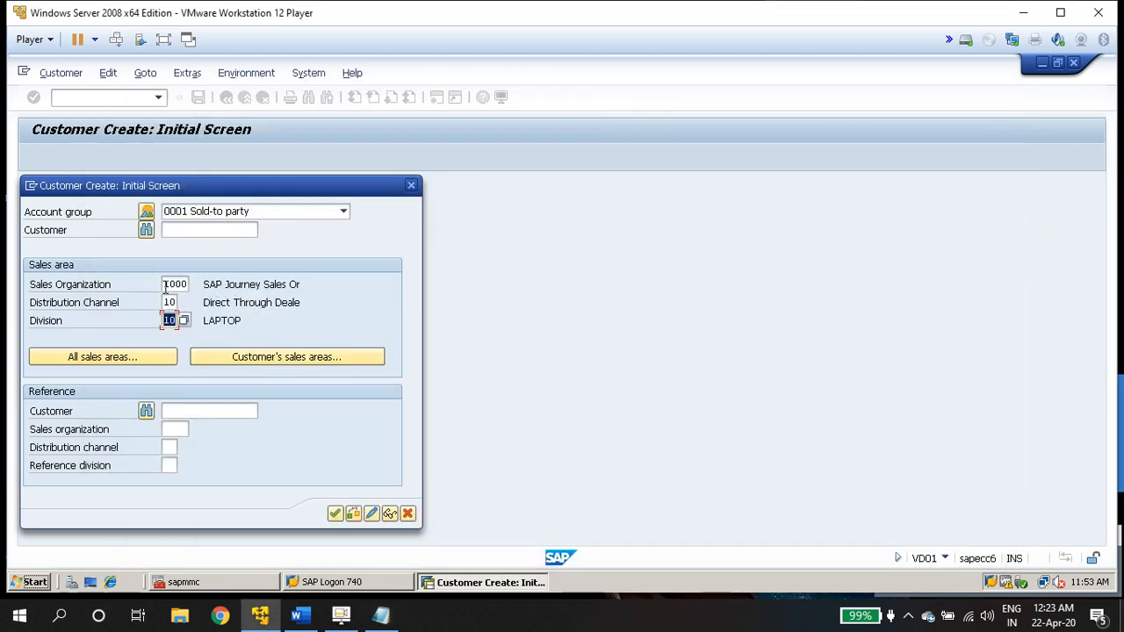
left_click(166, 284)
left_click(168, 320)
left_click(383, 617)
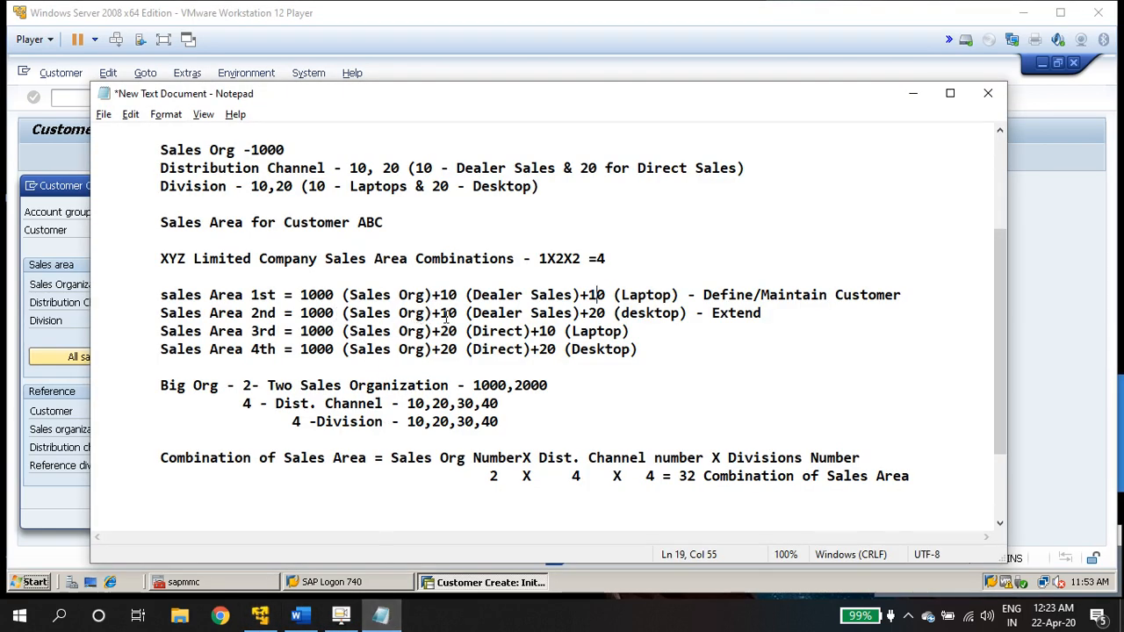
Check the channel and division of the Sales Area 2nd line, and set the division to 20 on SAP's Customer Create screen.
left_click_drag(448, 314, 458, 314)
left_click(447, 314)
left_click_drag(588, 314, 606, 313)
left_click(912, 93)
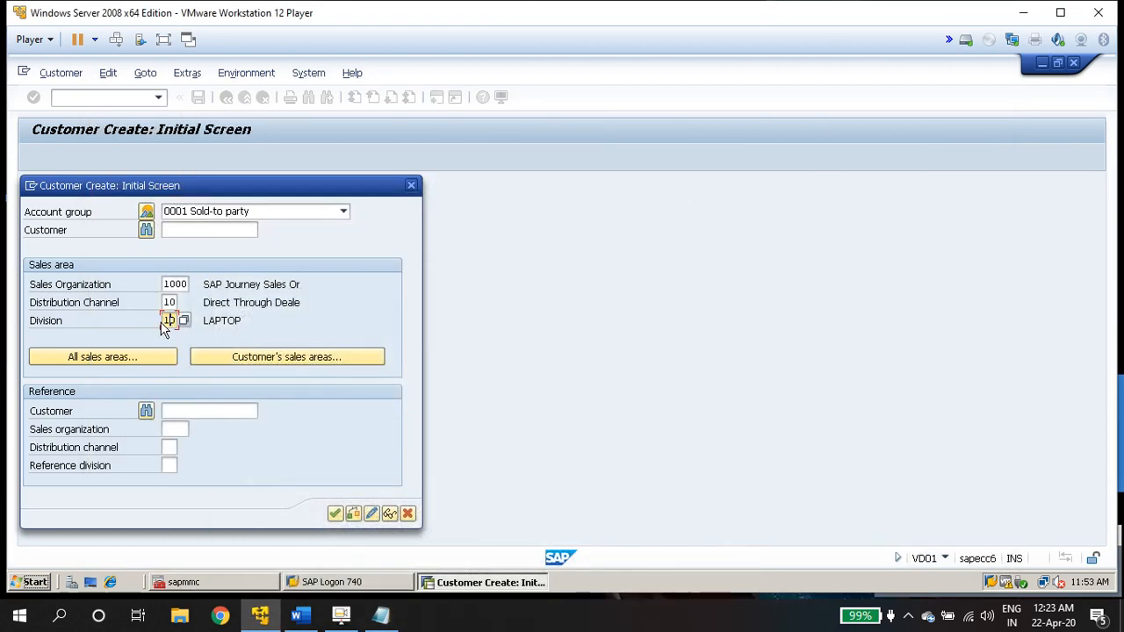
left_click_drag(161, 322, 177, 322)
type("20")
Return to the Notepad notes and compare the Sales Area 1st line with the 2nd, 3rd and 4th lines.
left_click(381, 615)
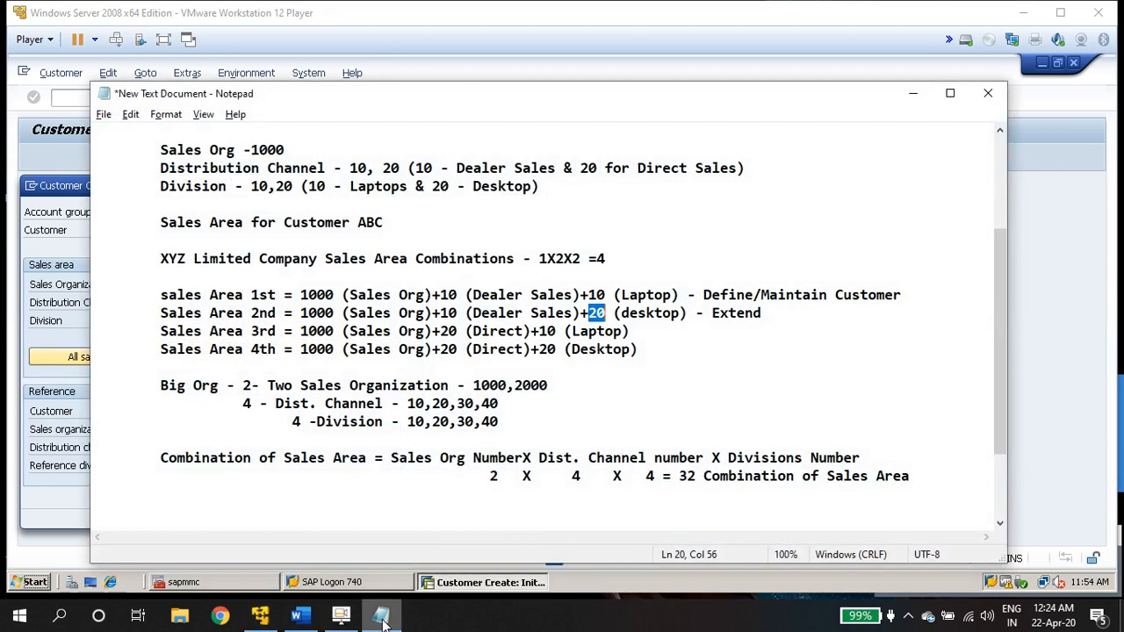
scroll(633, 459, "down", 2)
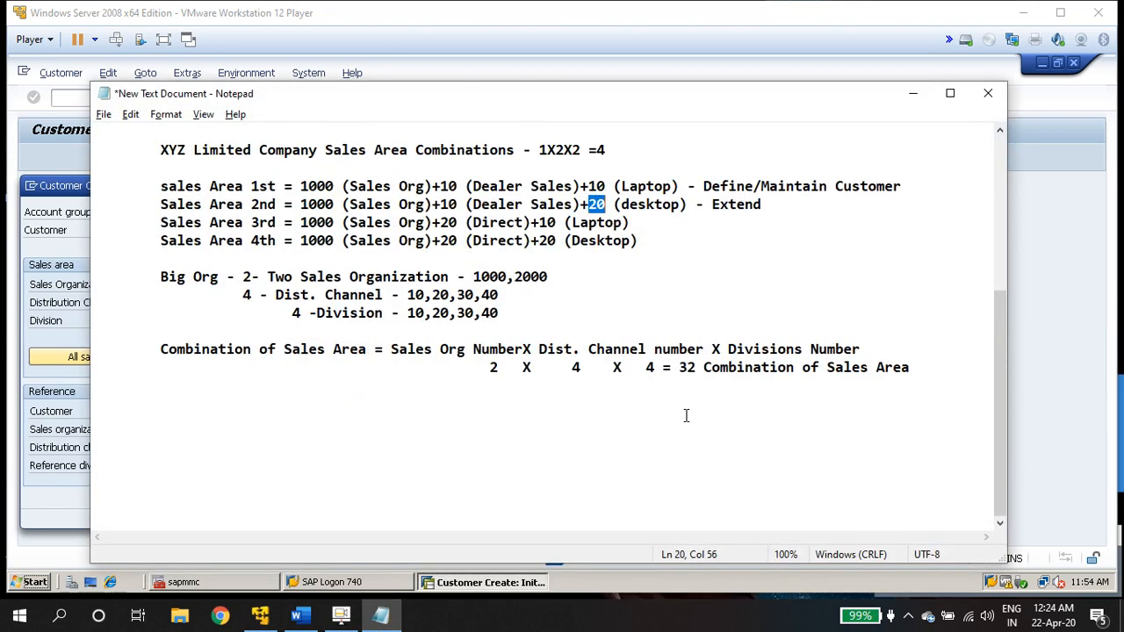
left_click(914, 367)
left_click_drag(160, 186, 431, 186)
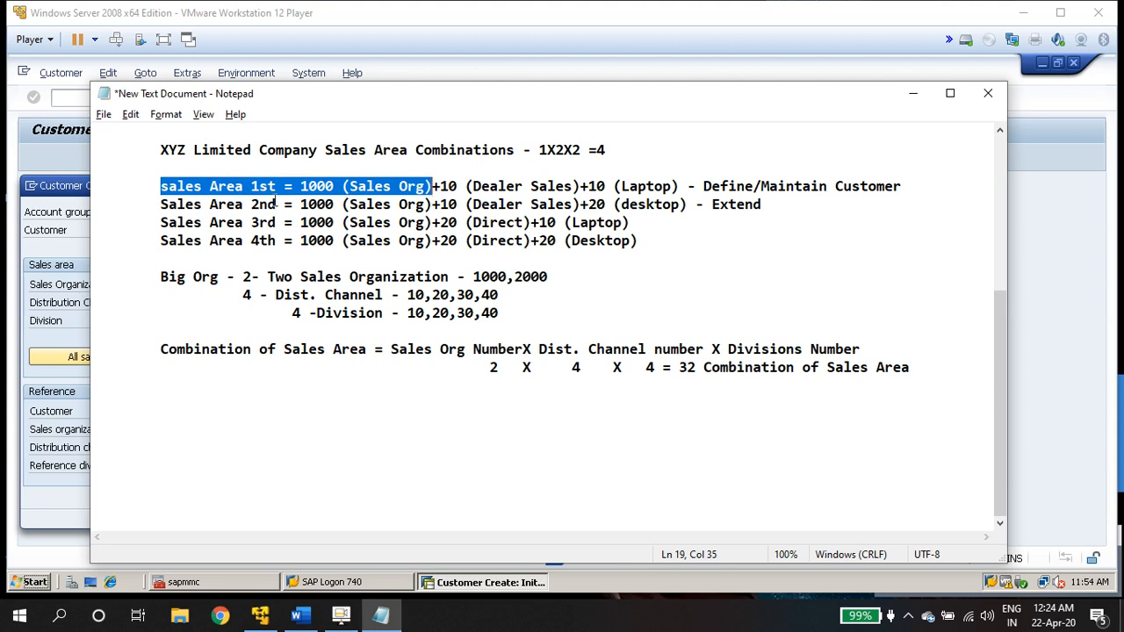
left_click_drag(160, 202, 646, 235)
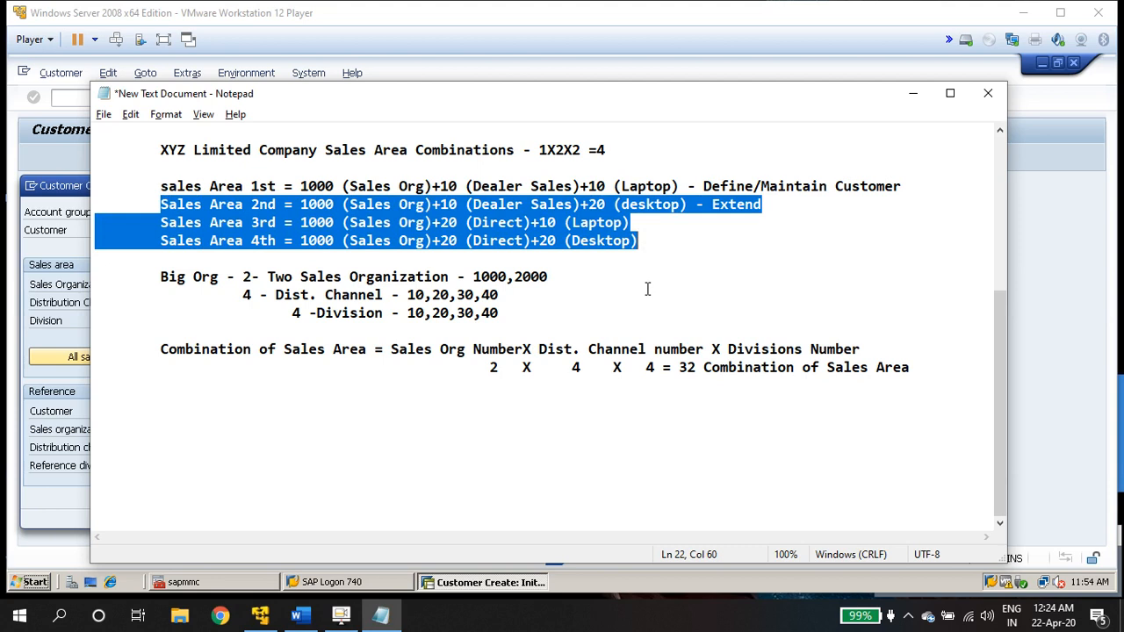
Add the line "How to Create Common Distribution Channel - VOR1" below the 32-combination line, separated by a blank line.
left_click(908, 372)
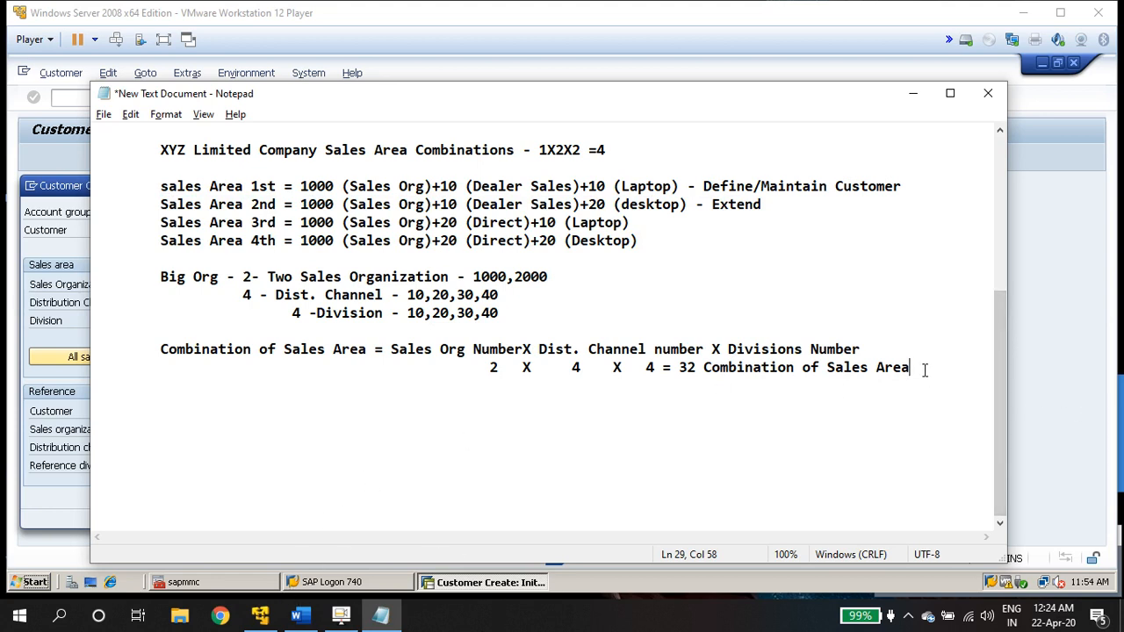
key("Return")
key("Return")
type("How to ")
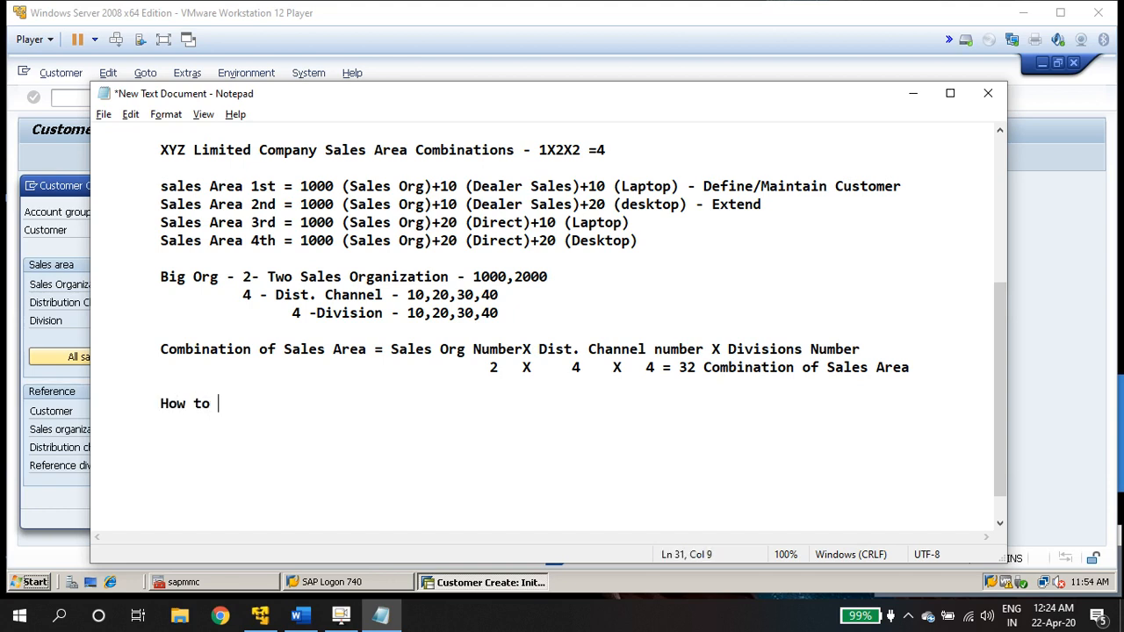
type("Create Common Distr")
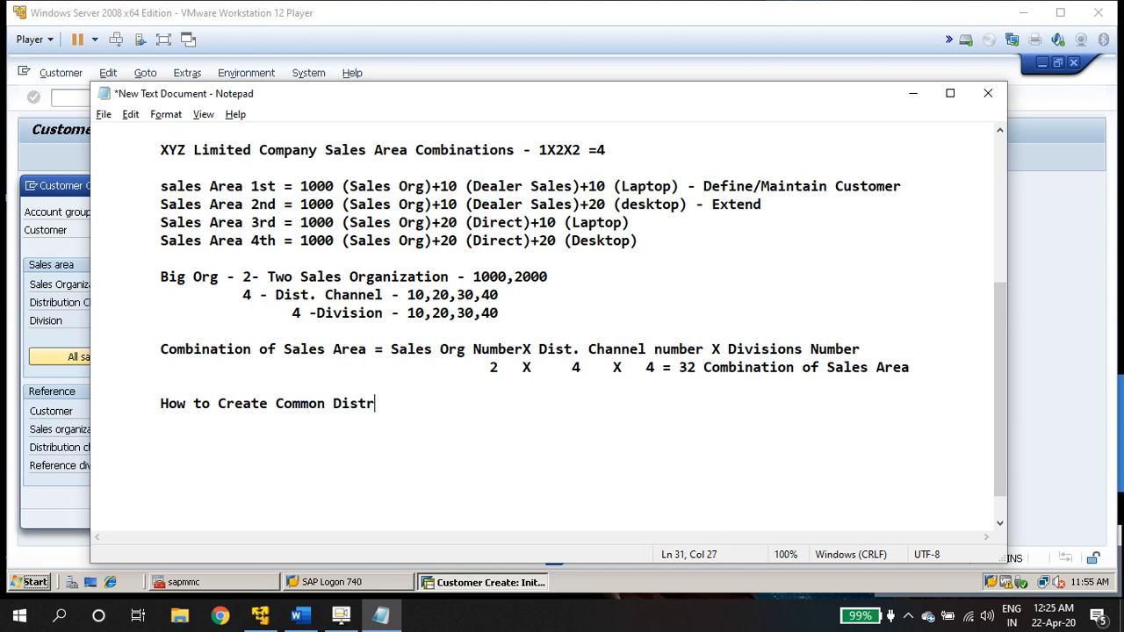
type("ibution Channel")
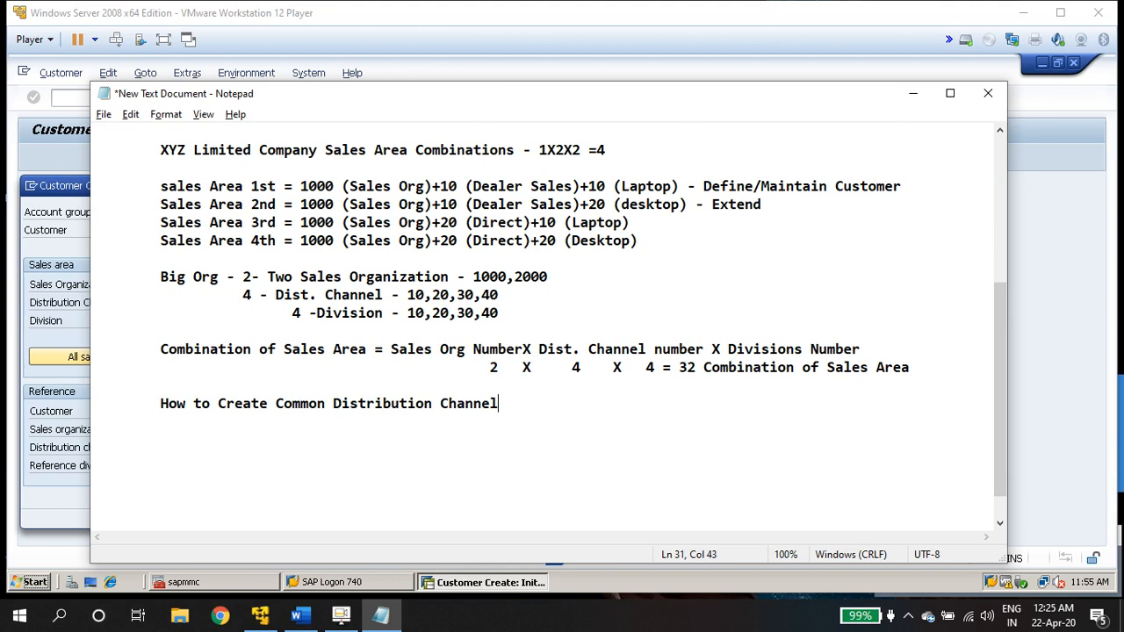
type(" - VOR!")
key("BackSpace")
type("1")
Add the line "How to Create Common Divisions -VOR2" directly below the VOR1 line.
key("Return")
type("How to C")
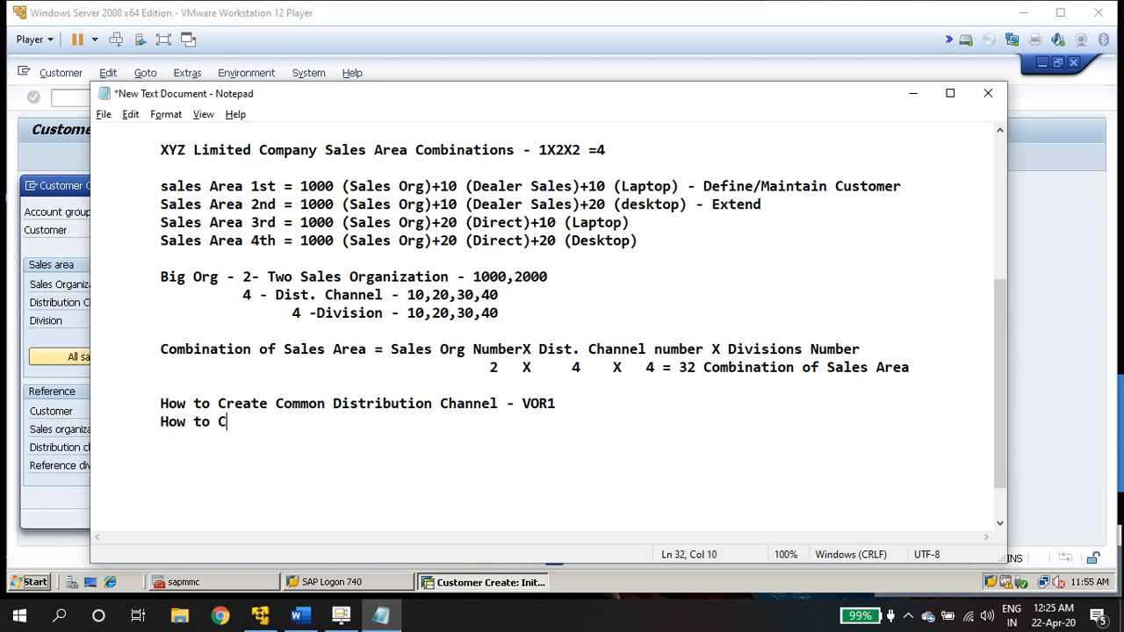
type("reate Common ")
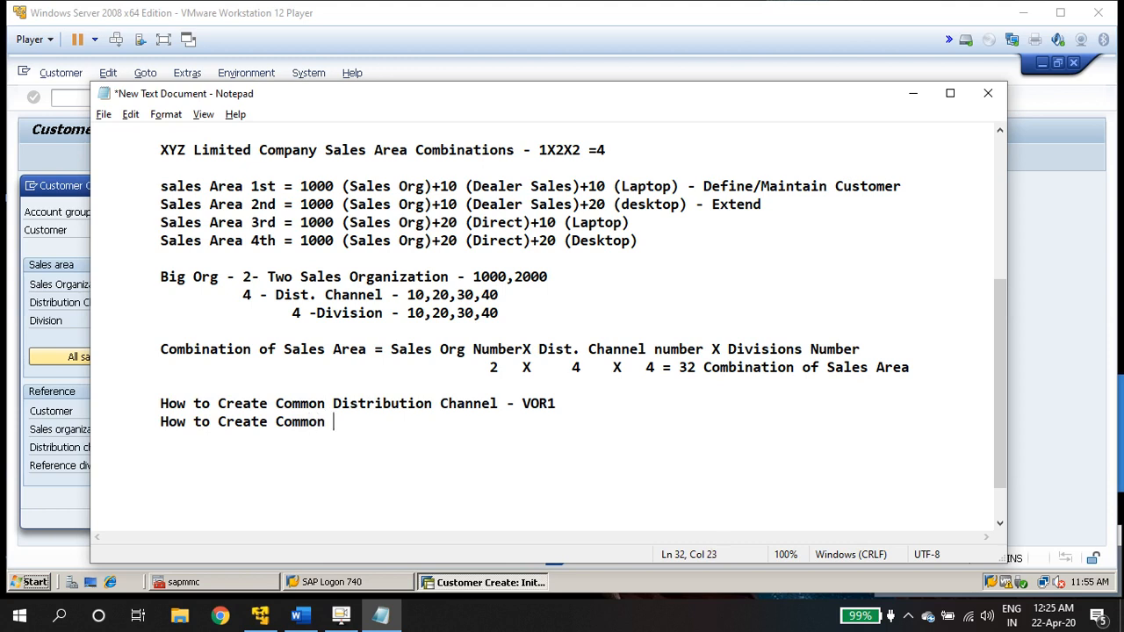
type("Divisions -")
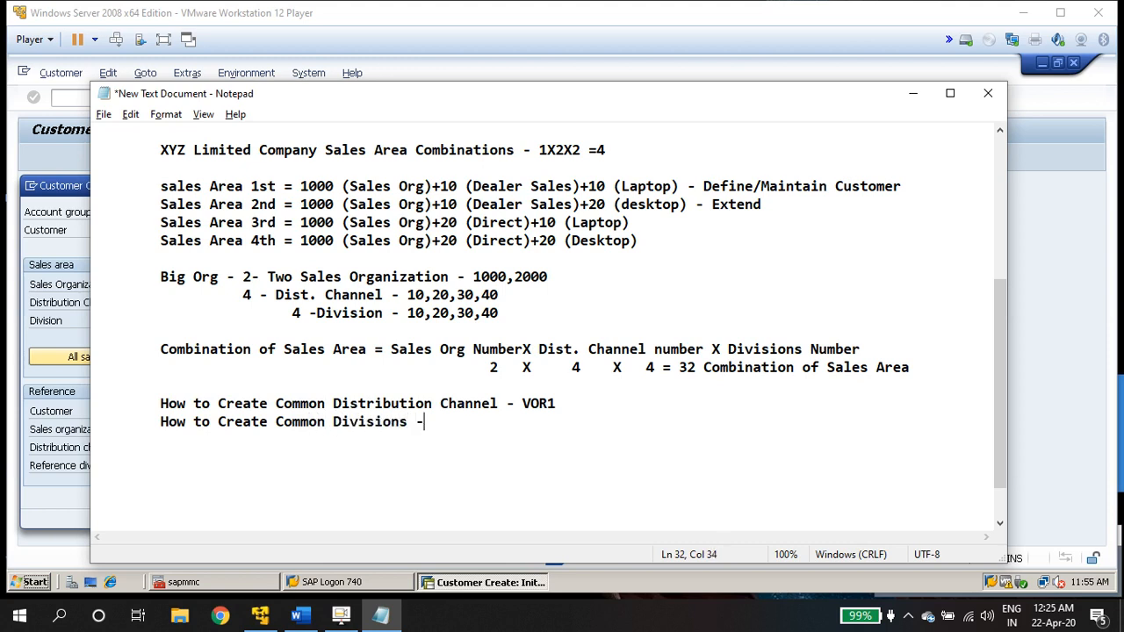
type("VOR2")
left_click(523, 403)
left_click_drag(524, 403, 557, 413)
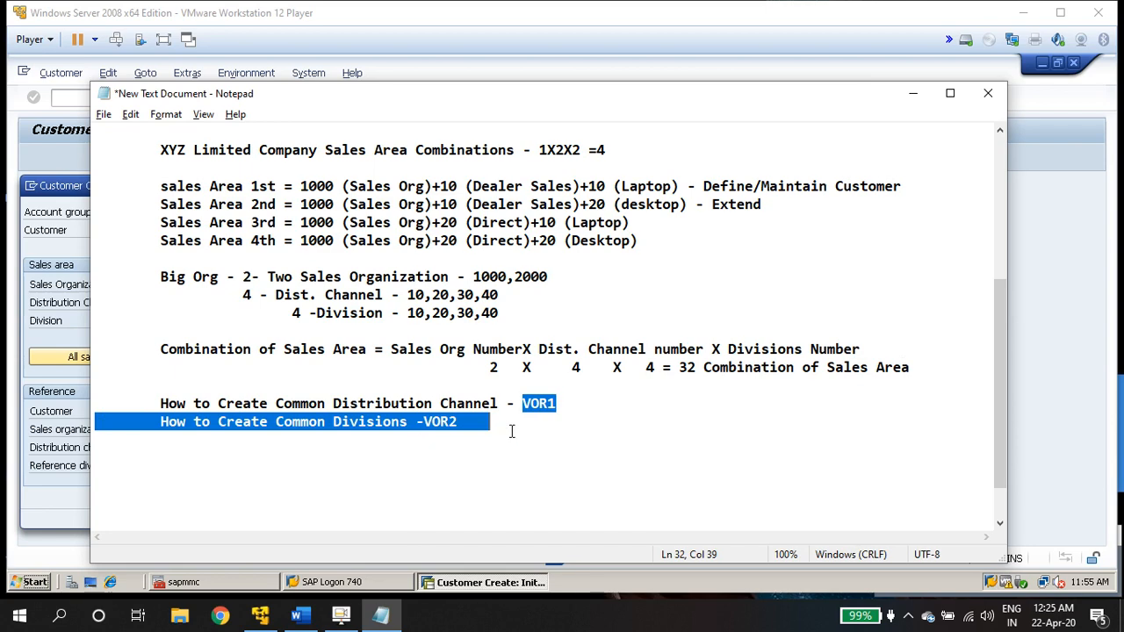
Switch to SAP, leave customer creation and open the SAP Reference IMG through transaction /nspro.
left_click(911, 93)
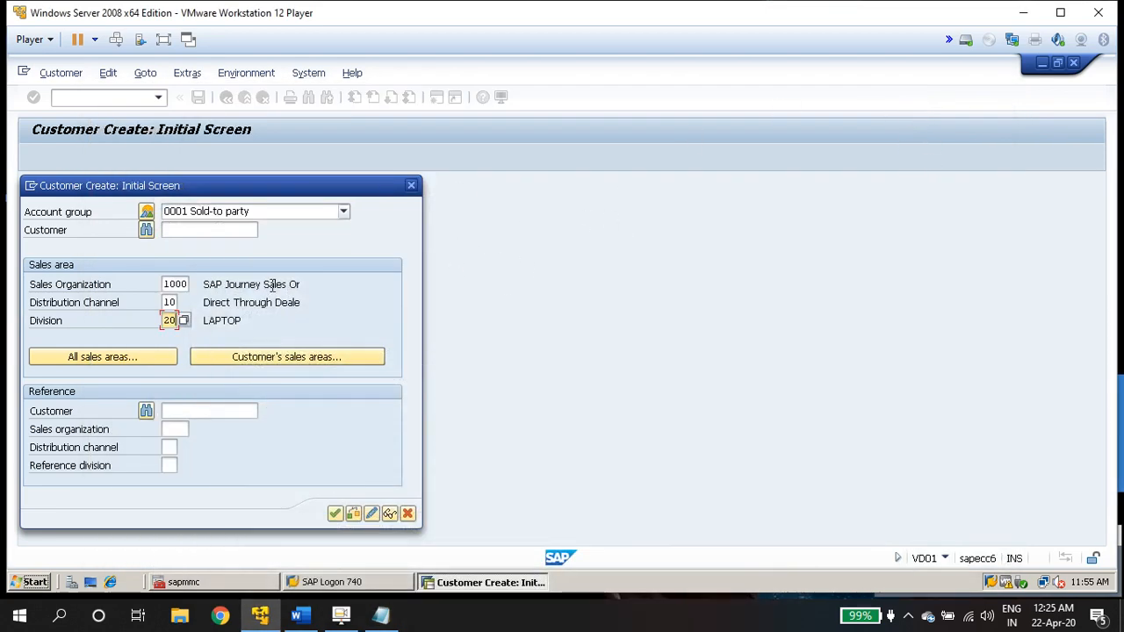
left_click(410, 185)
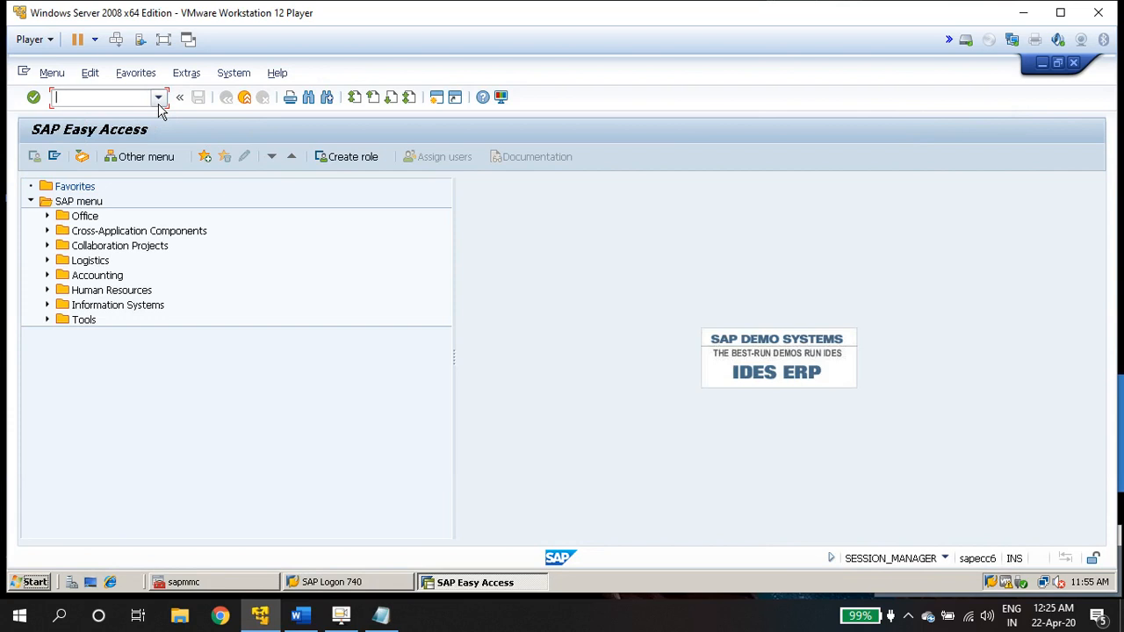
type("/n")
type("spro")
key("Return")
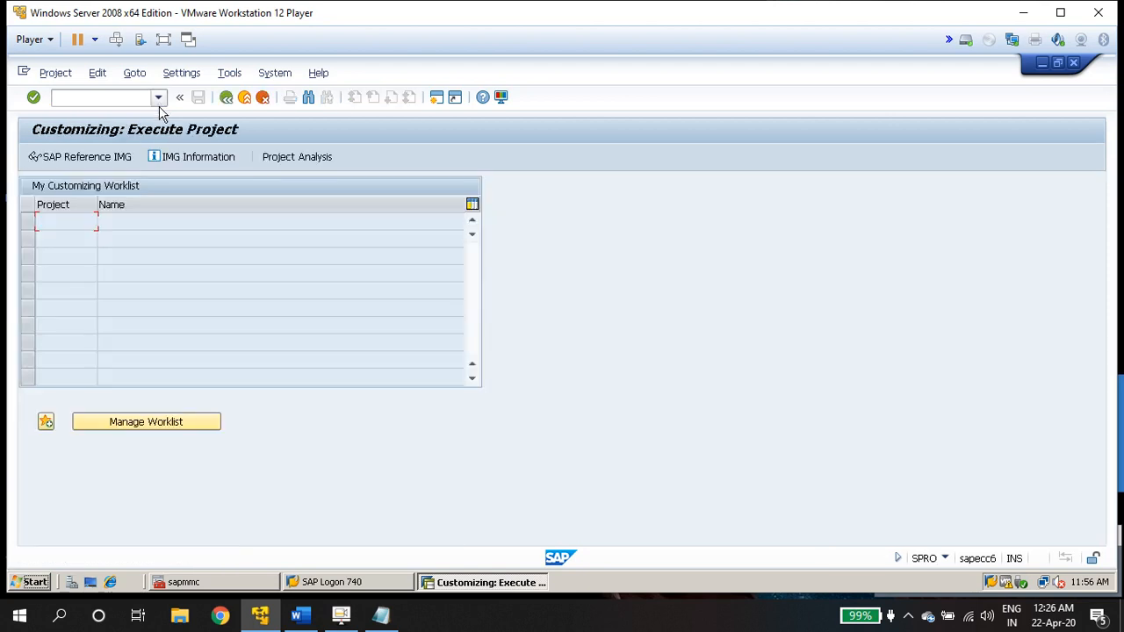
left_click(106, 155)
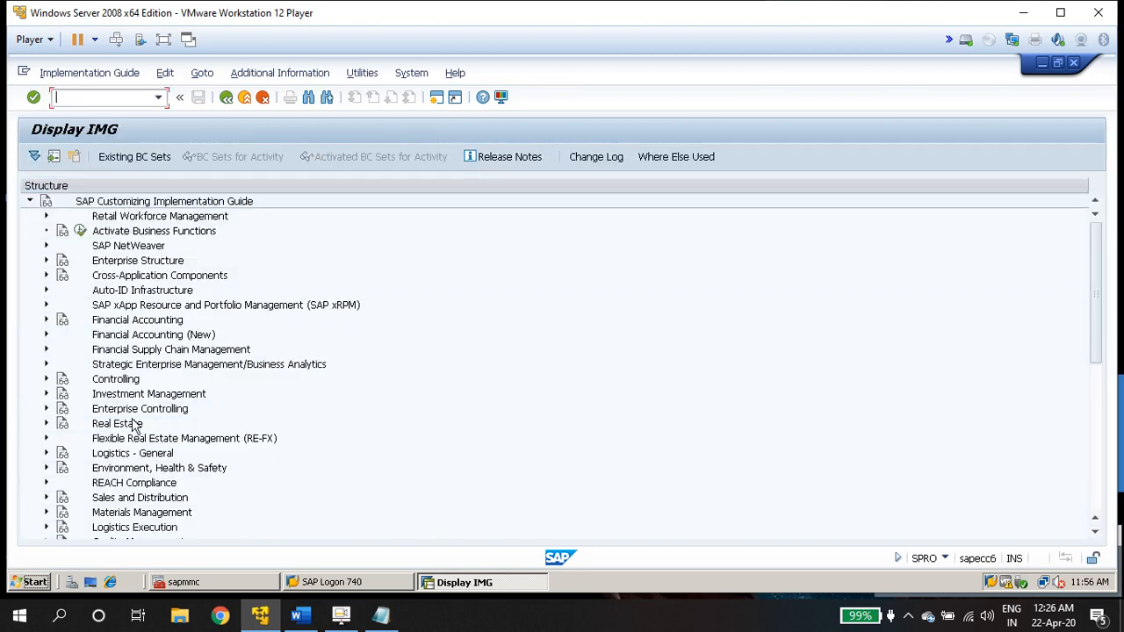
Open the Define Common Distribution Channels activity in the Master Data node of Sales and Distribution.
left_click(46, 498)
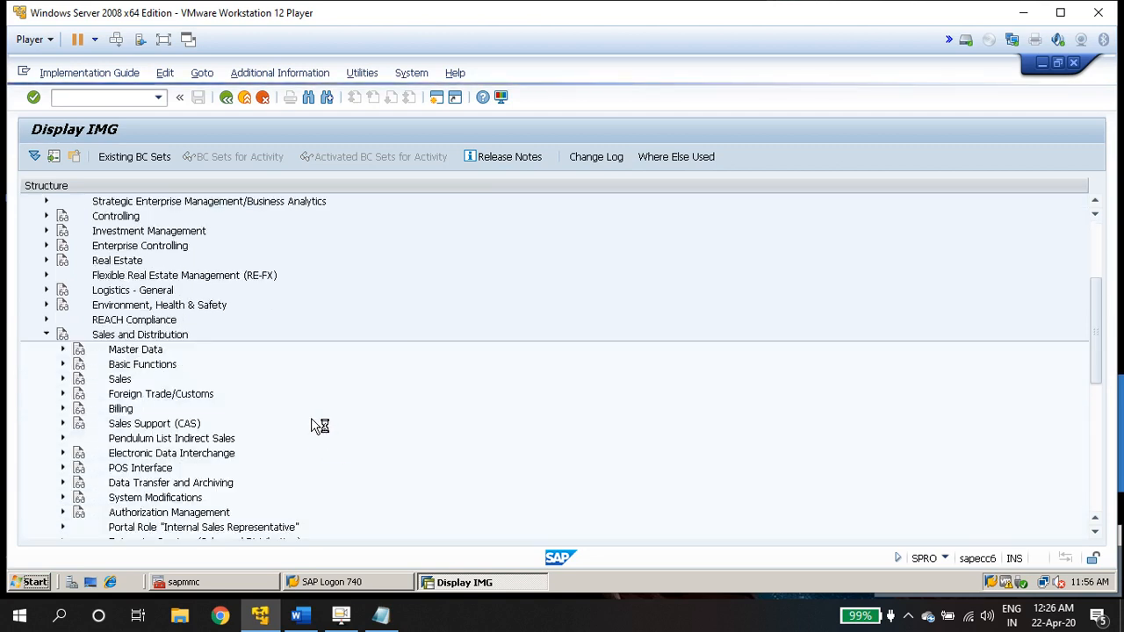
left_click(64, 349)
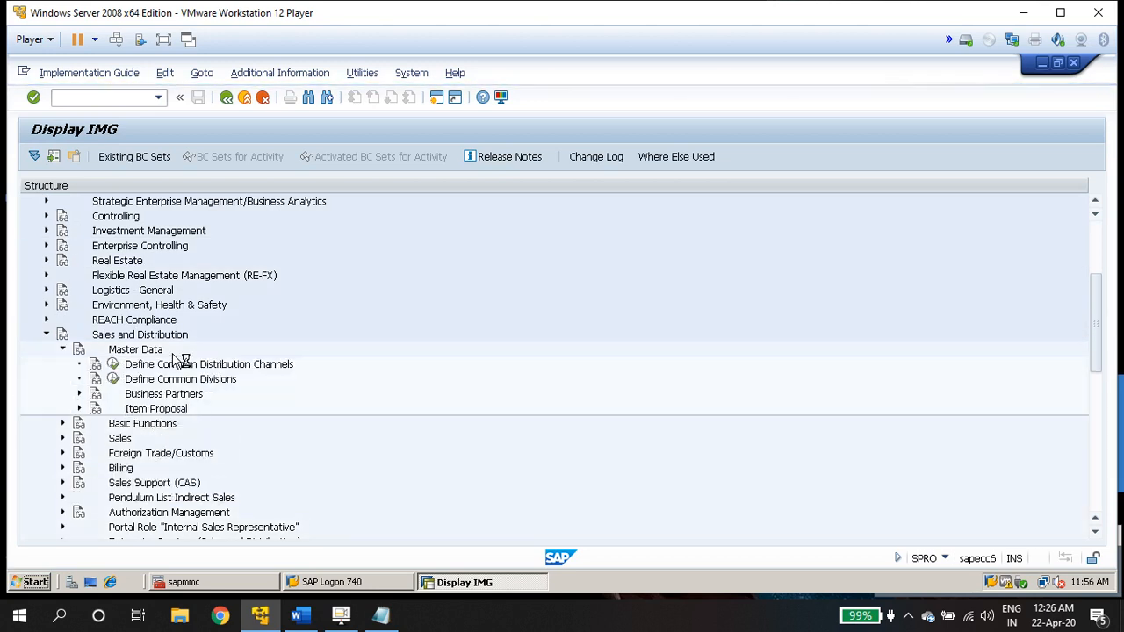
left_click(234, 369)
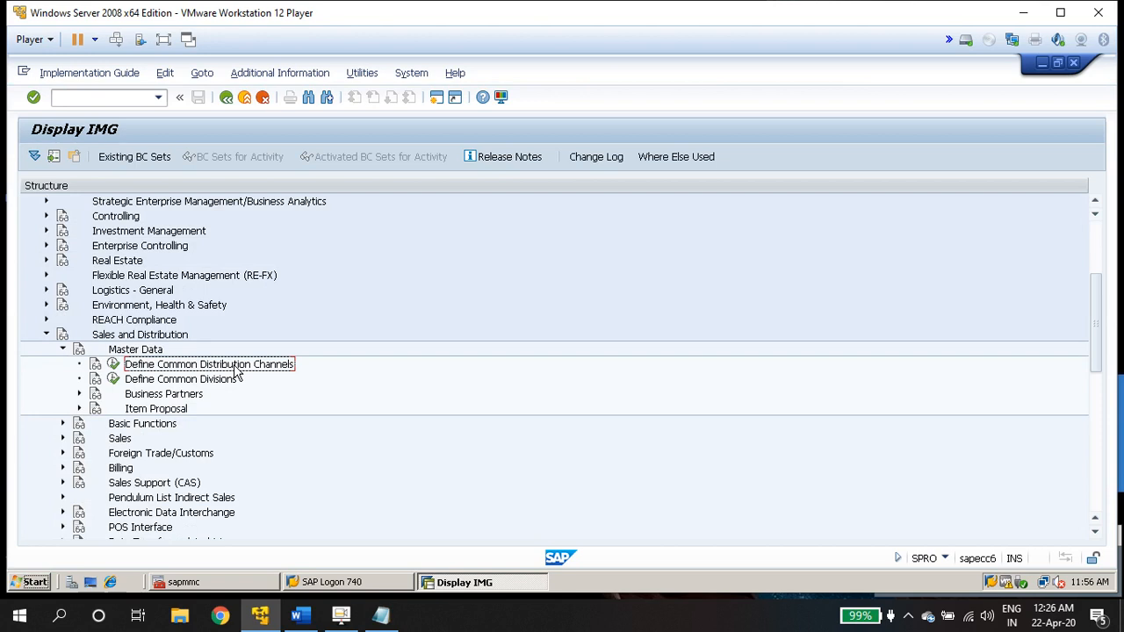
left_click(228, 381)
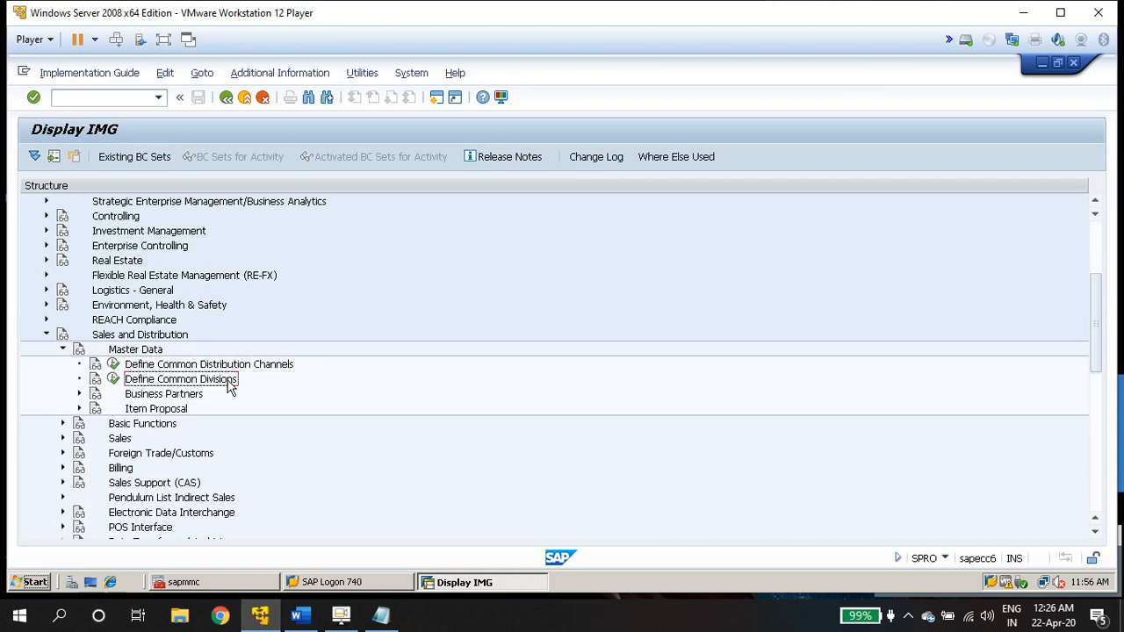
left_click(114, 364)
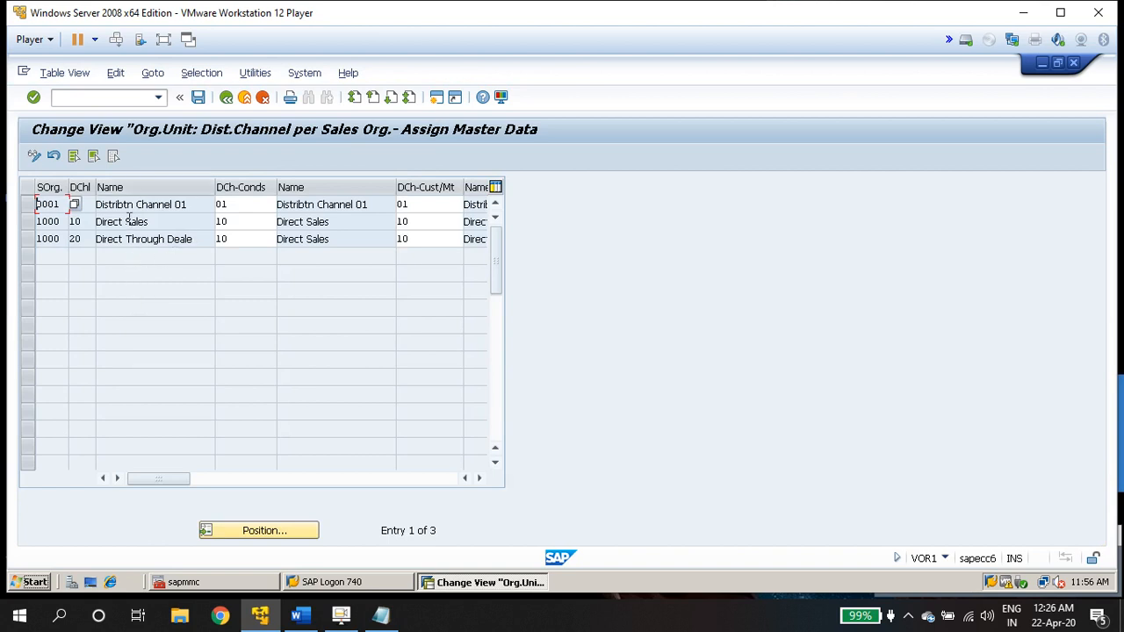
Examine distribution channels 10 and 20 of sales organization 1000, including their names and channel 10's conditions assignment.
left_click(85, 222)
double_click(74, 221)
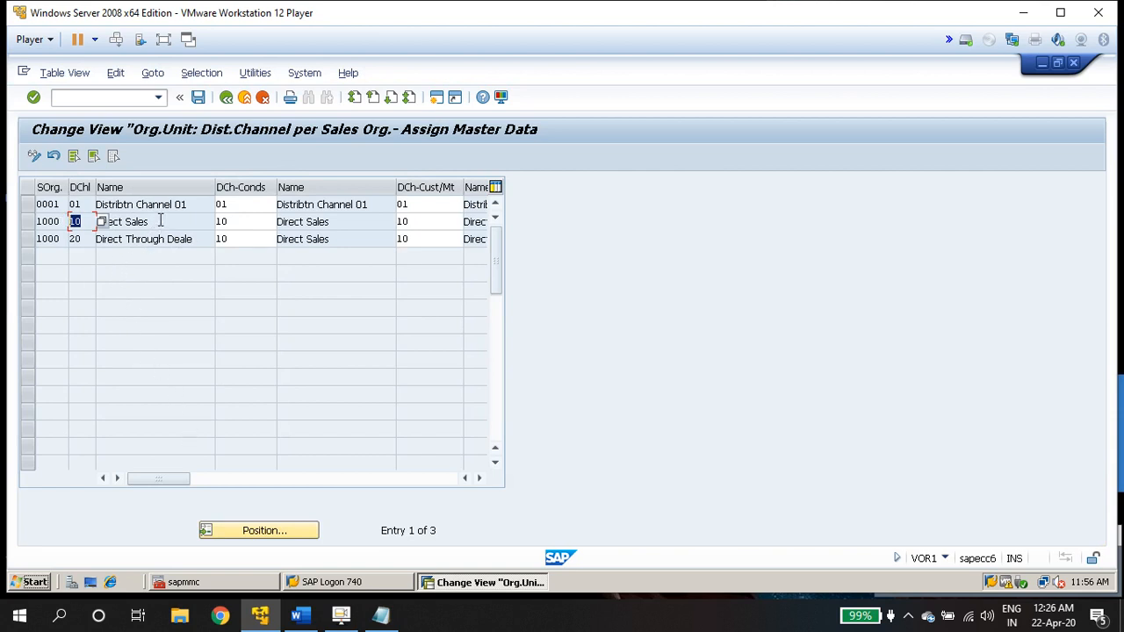
left_click(77, 239)
double_click(75, 239)
left_click(76, 222)
double_click(75, 221)
left_click(154, 221)
left_click_drag(149, 221, 95, 221)
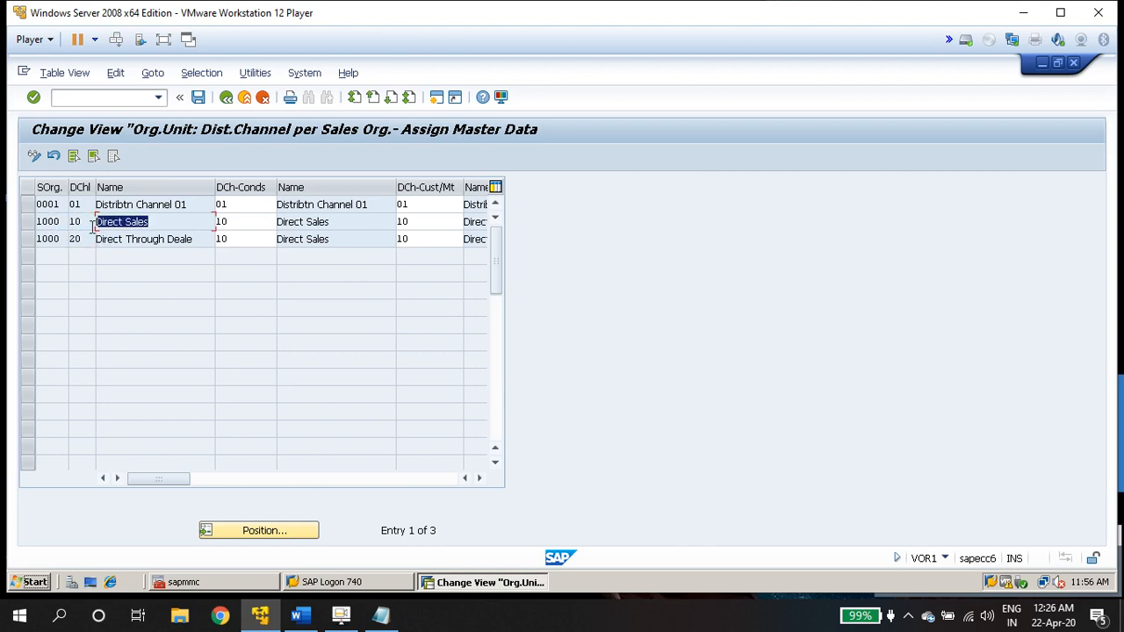
left_click_drag(195, 239, 93, 242)
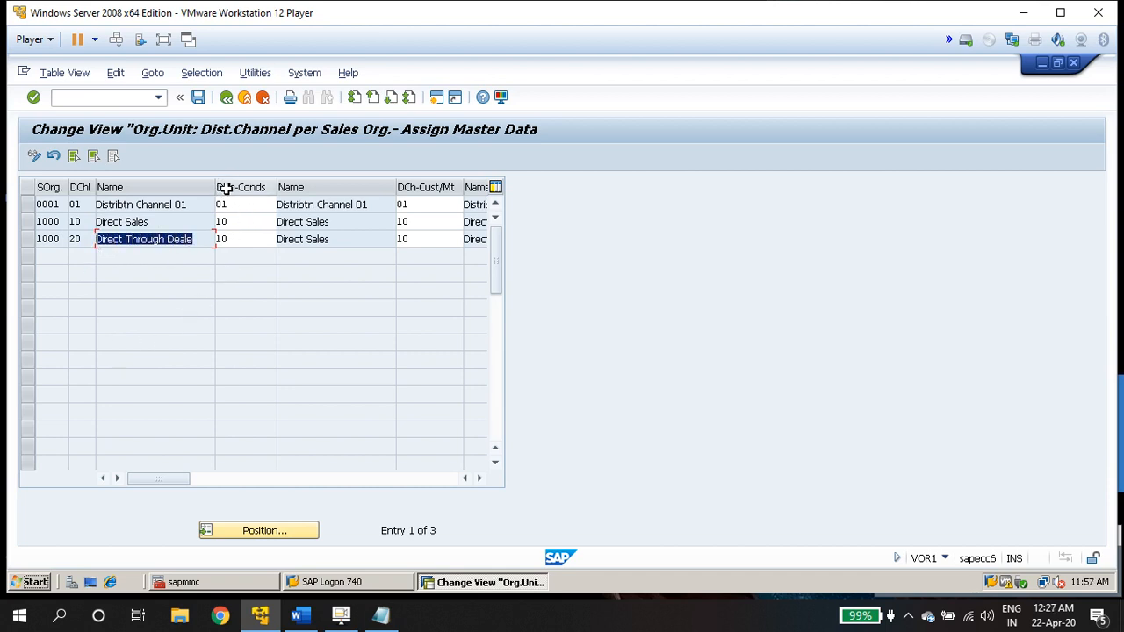
left_click(234, 221)
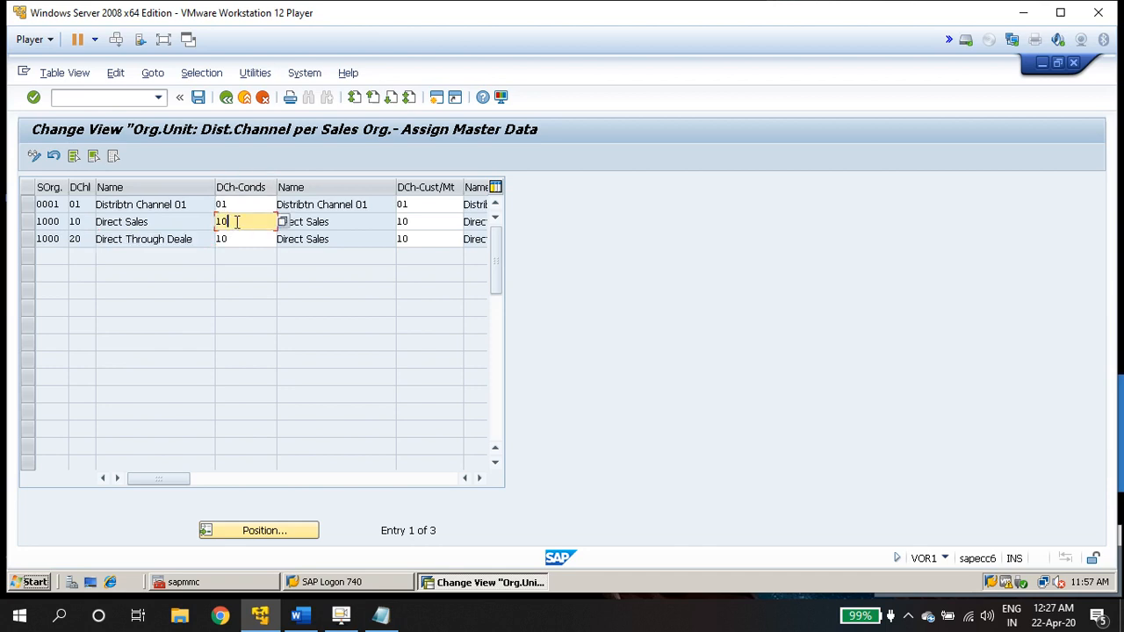
Compare the conditions reference channels (DCh-Conds) of distribution channels 10 and 20 in sales organization 1000.
left_click(234, 239)
left_click(233, 222)
left_click(233, 238)
left_click(233, 221)
left_click(234, 239)
left_click(234, 222)
left_click(235, 238)
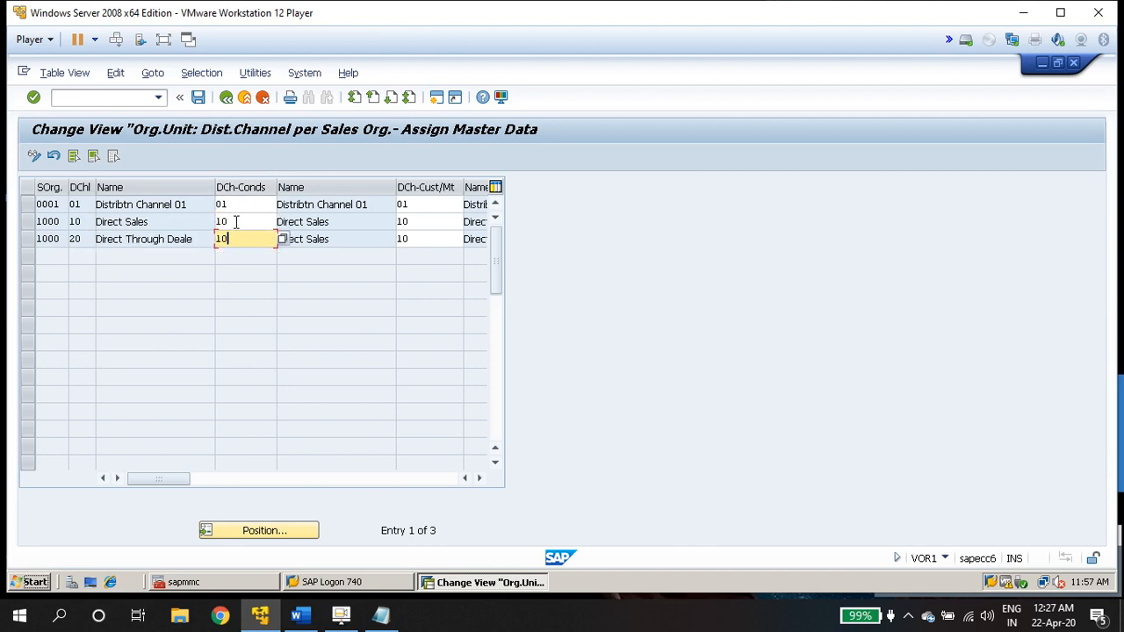
left_click(233, 222)
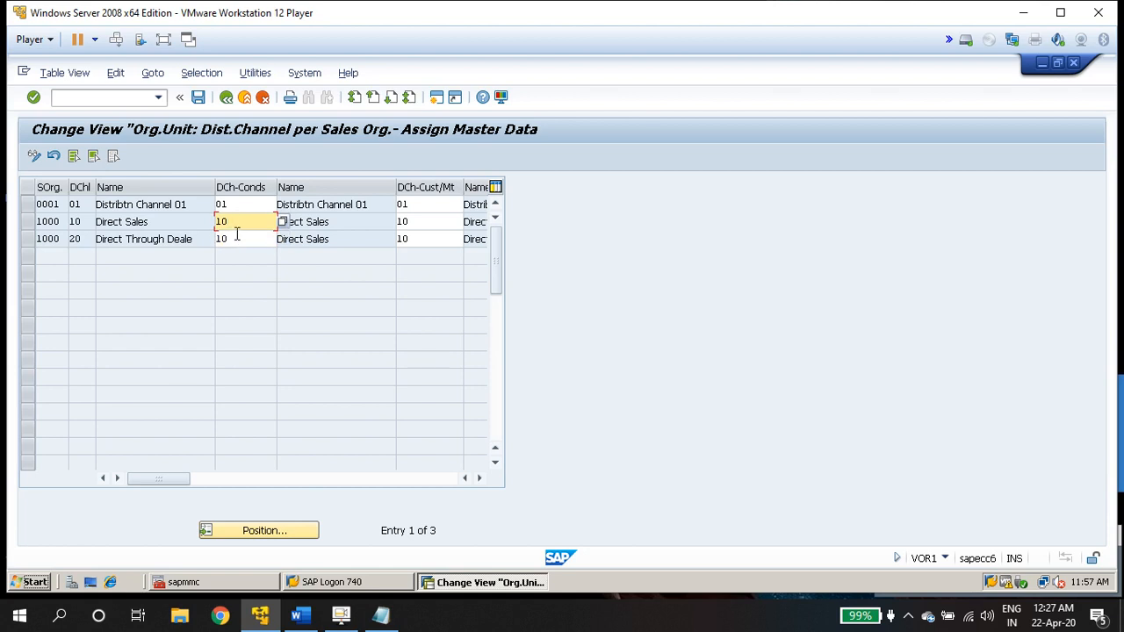
left_click(234, 238)
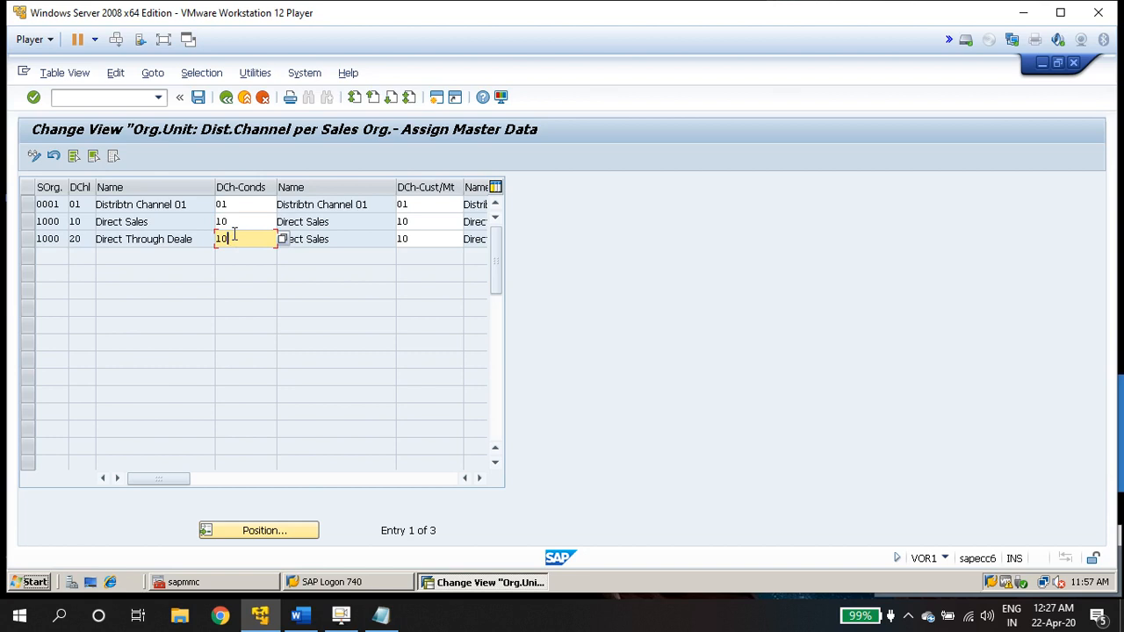
Enter 10 as the conditions reference channel (DCh-Conds) for distribution channel 10, Direct Sales, in sales organization 1000.
left_click_drag(234, 223, 213, 223)
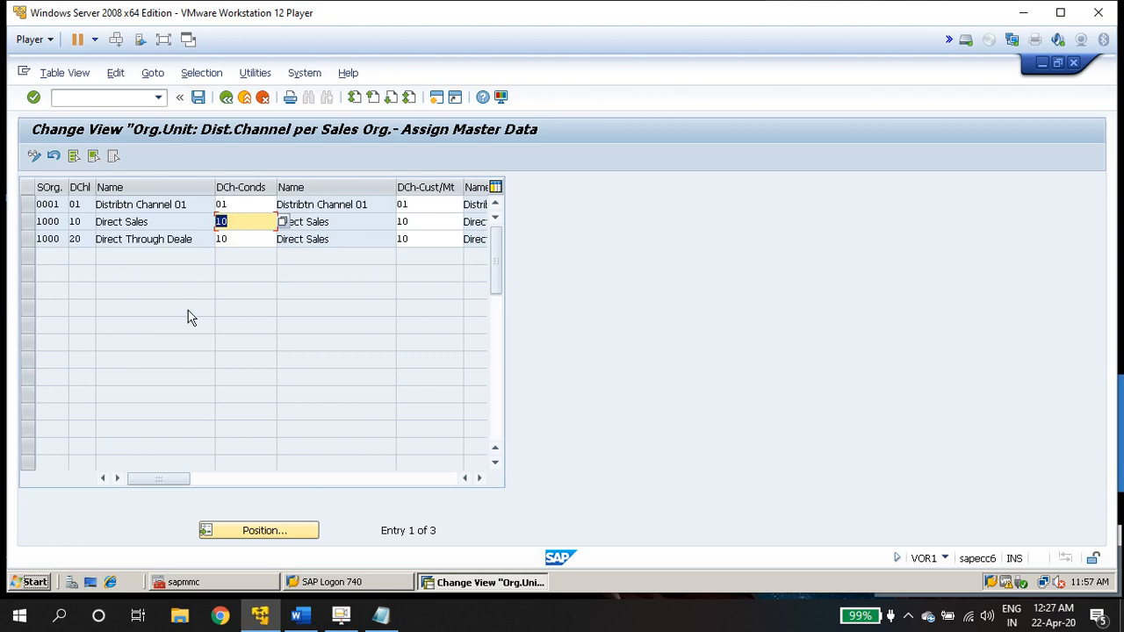
type("10")
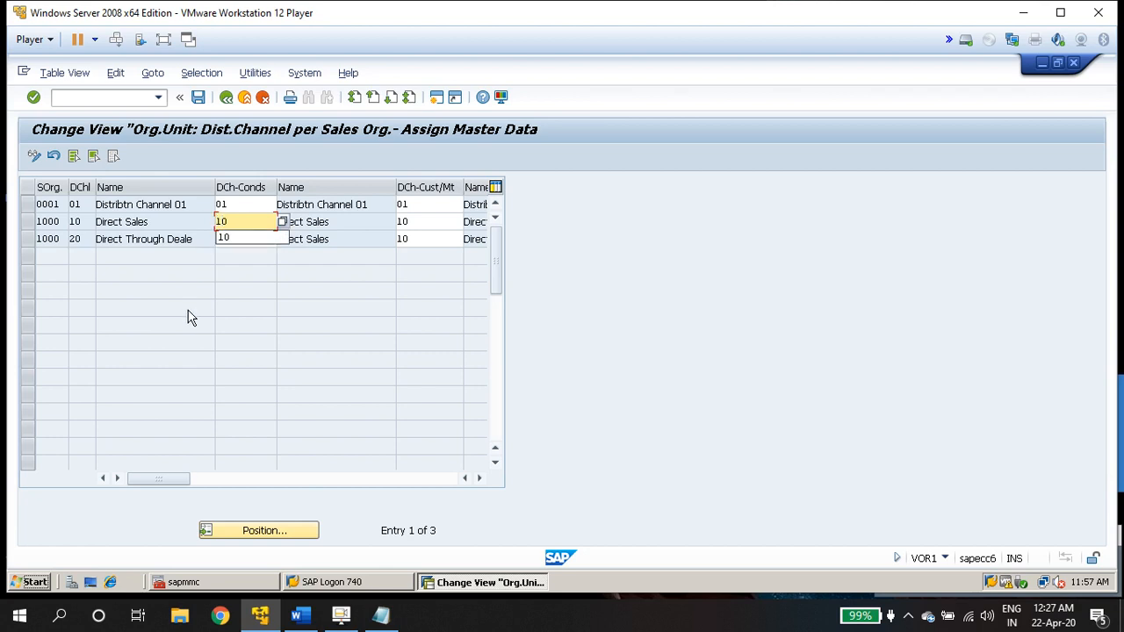
left_click_drag(70, 222, 106, 225)
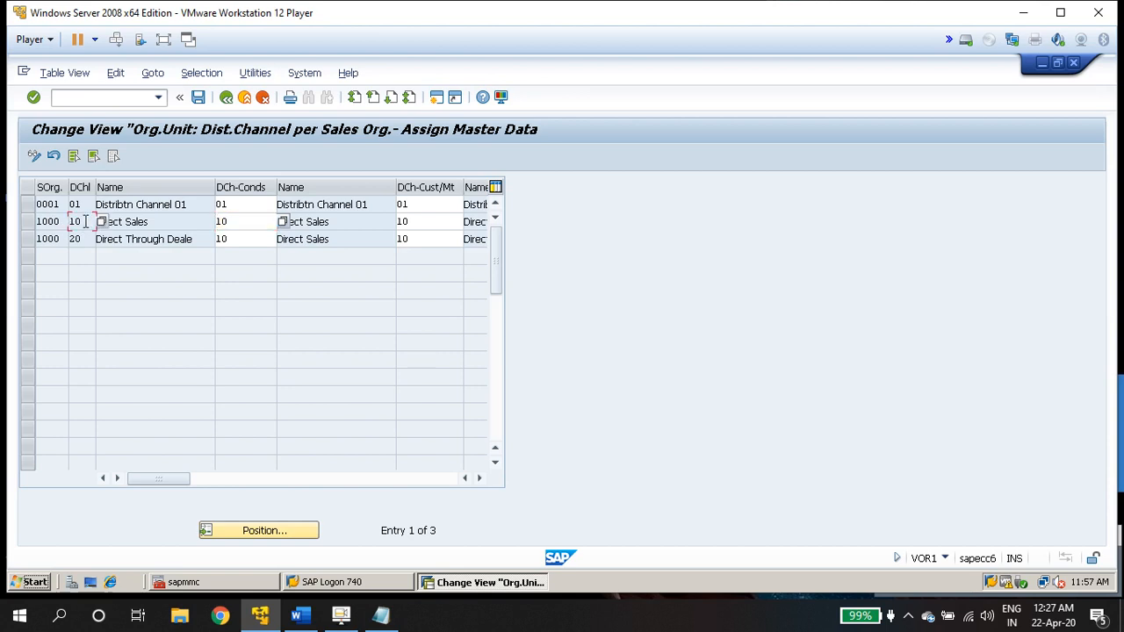
left_click(258, 220)
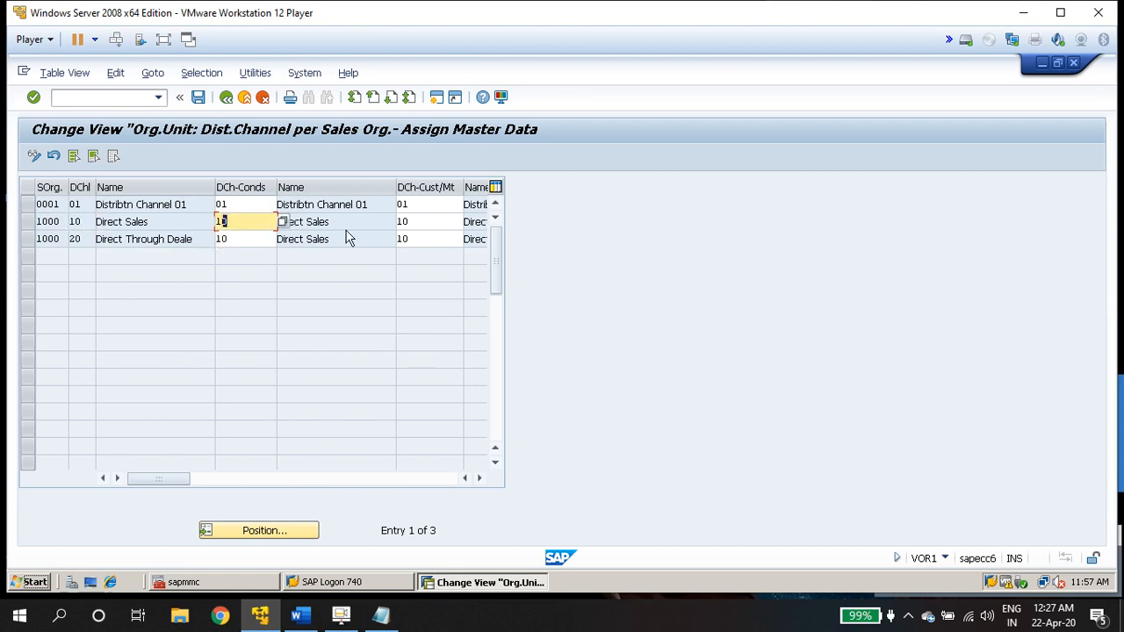
left_click_drag(419, 221, 323, 230)
Set both DCh-Conds and DCh-Cust/Mt to 20 for distribution channel 20 in sales organization 1000.
left_click_drag(233, 239, 204, 239)
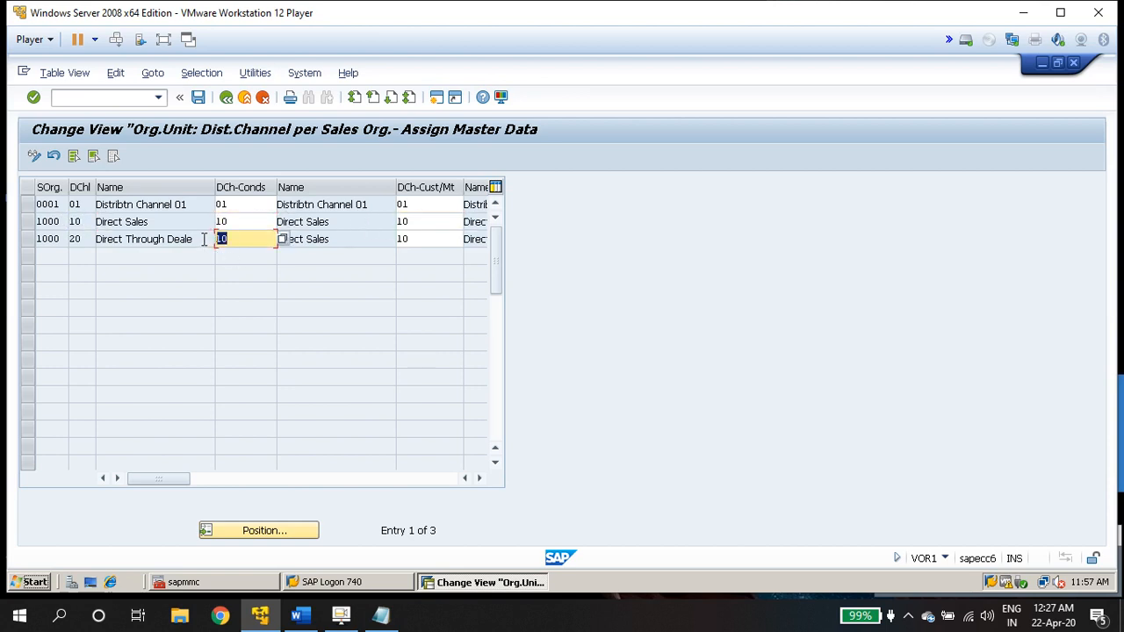
type("20")
left_click_drag(428, 239, 349, 238)
type("20")
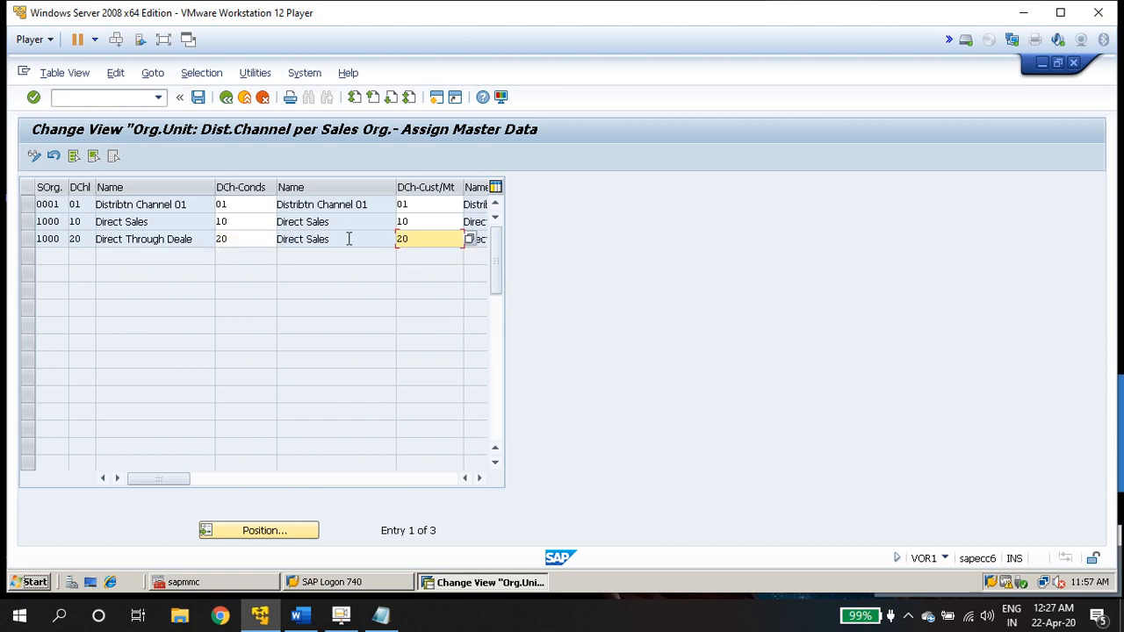
key("Return")
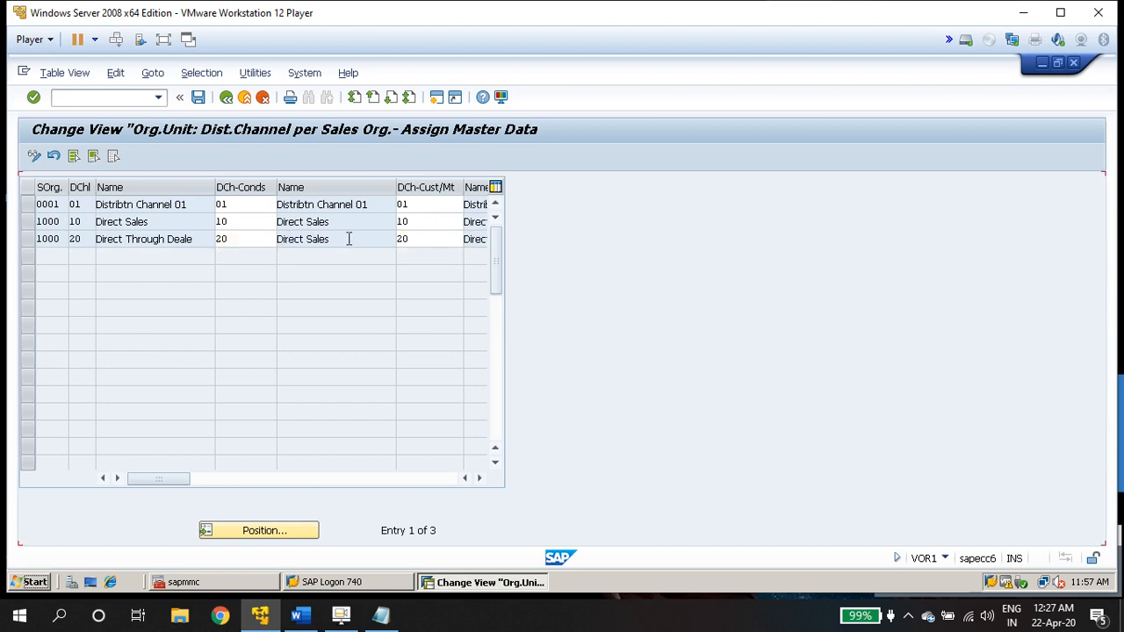
Save the distribution channel assignments to customizing request DEVK900108 and return to the implementation guide structure.
left_click(198, 98)
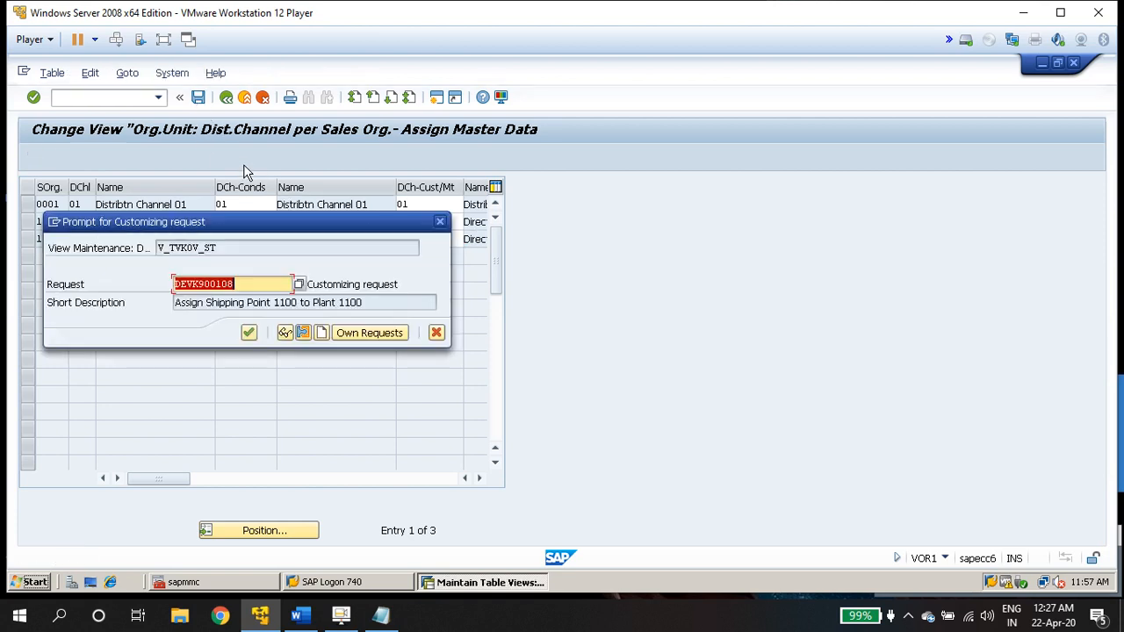
left_click(248, 333)
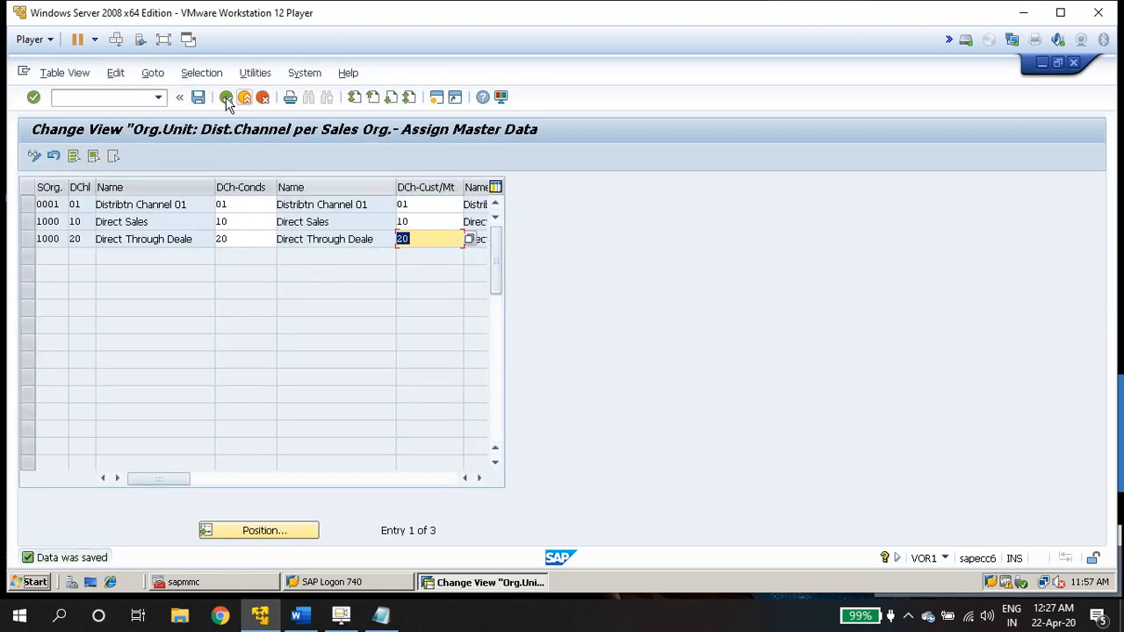
left_click(161, 99)
left_click(260, 138)
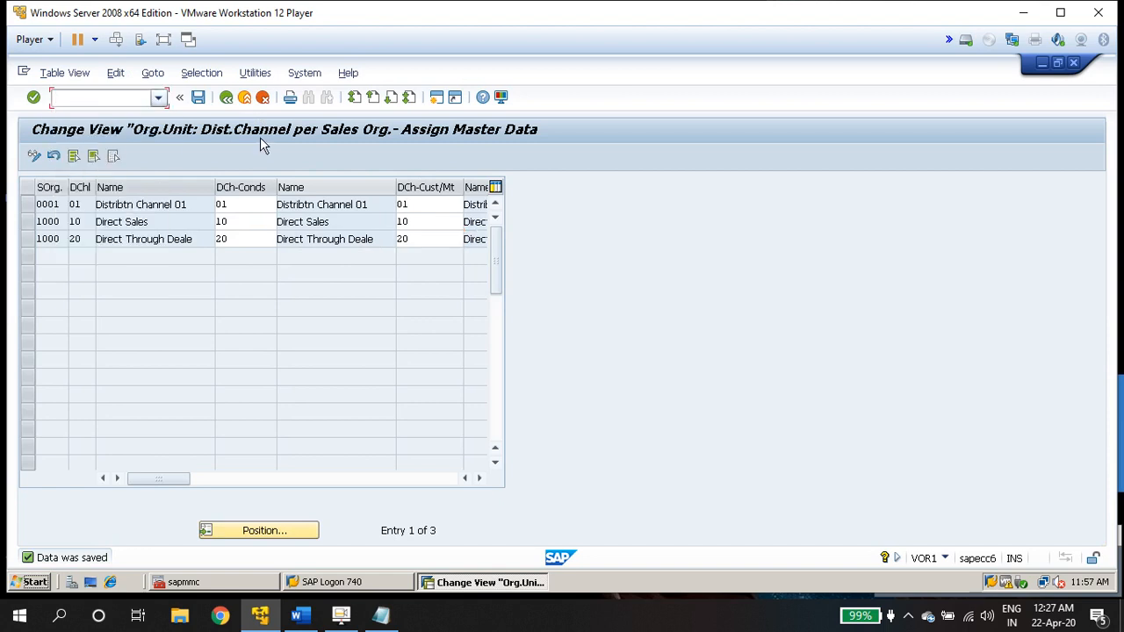
left_click(226, 97)
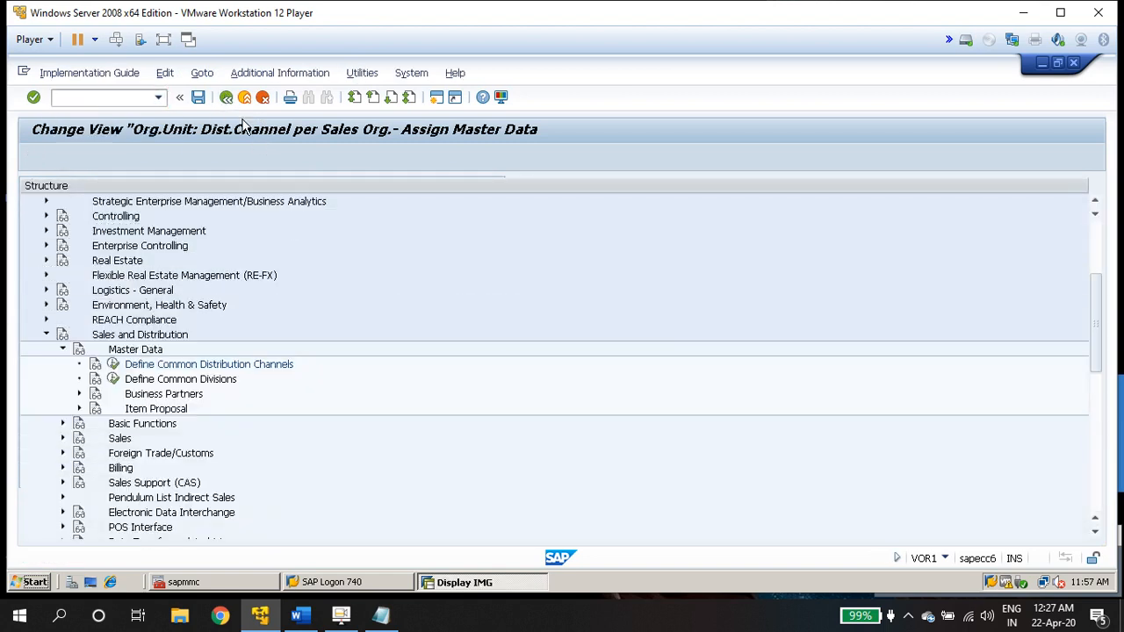
In Define Common Divisions, set DivCon and DivCus of the DESKTOP division to 20 and save to customizing request DEVK900108.
left_click(112, 378)
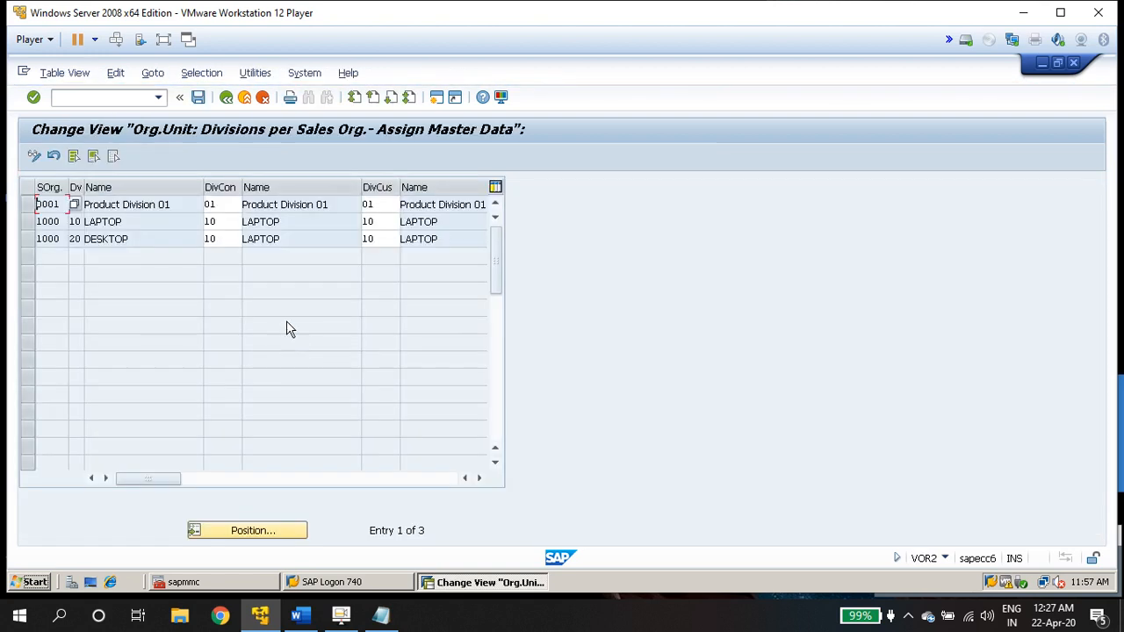
double_click(215, 239)
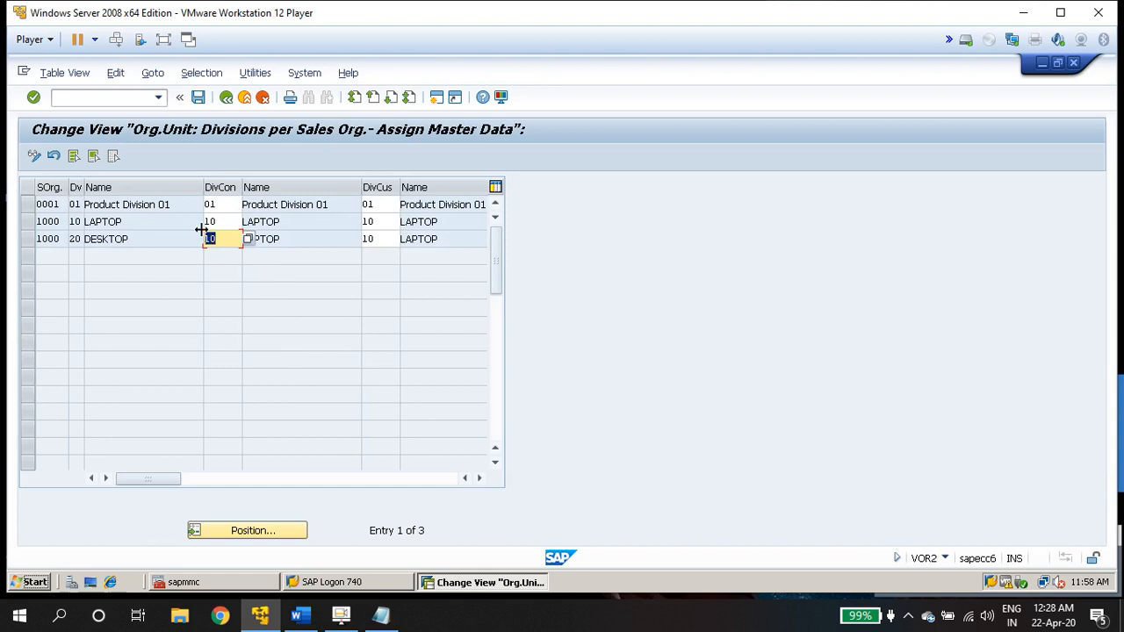
type("20")
key("Tab")
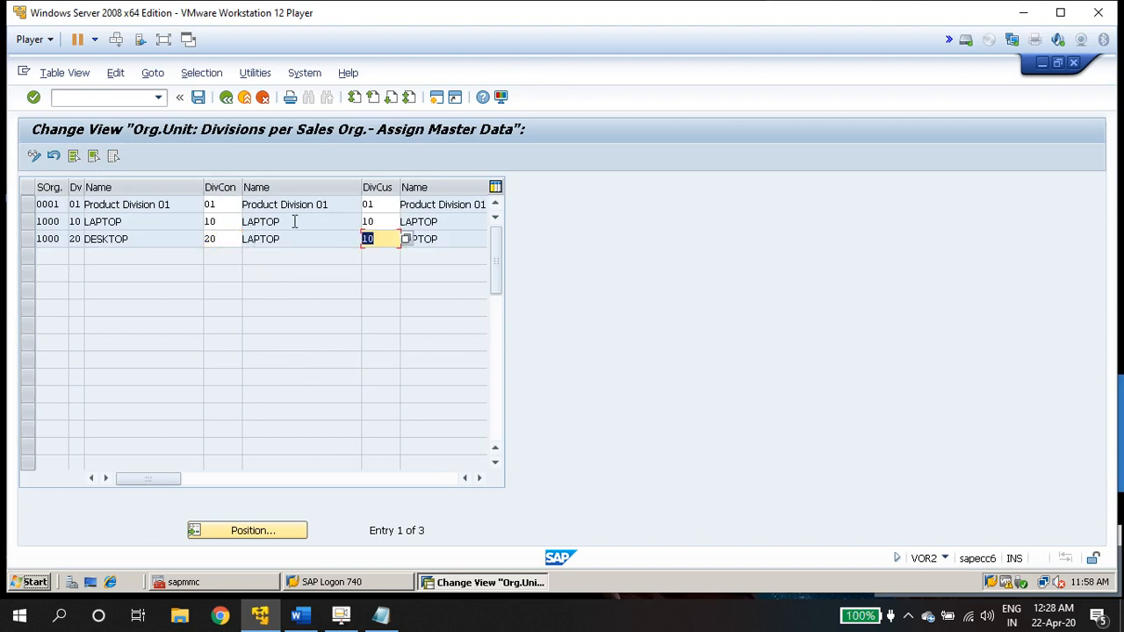
type("20")
key("Return")
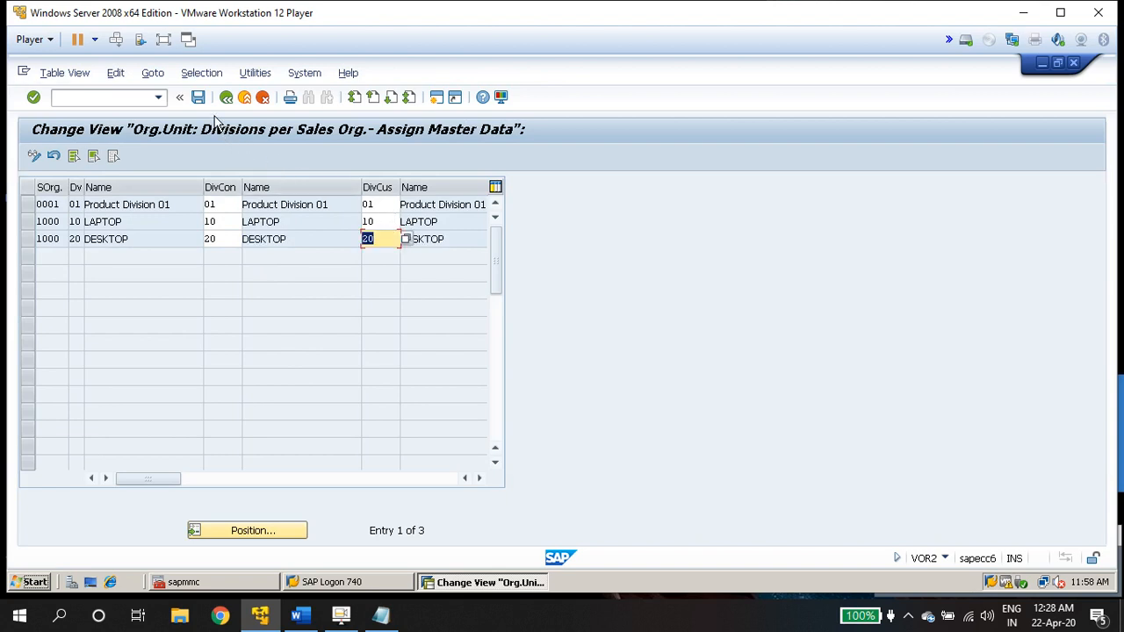
left_click(198, 97)
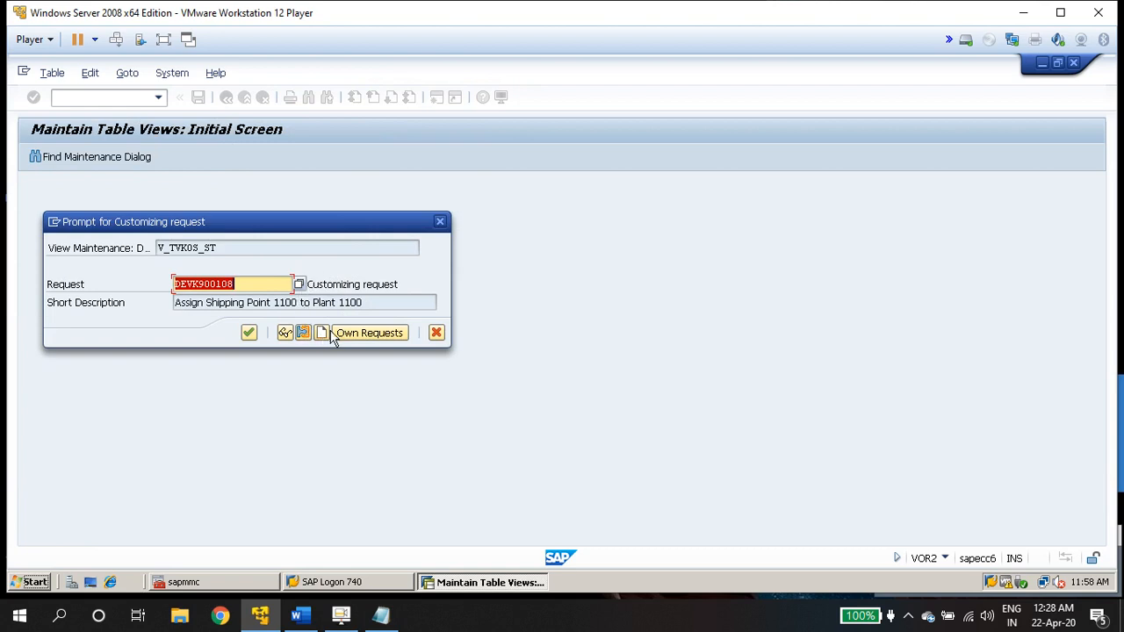
left_click(248, 332)
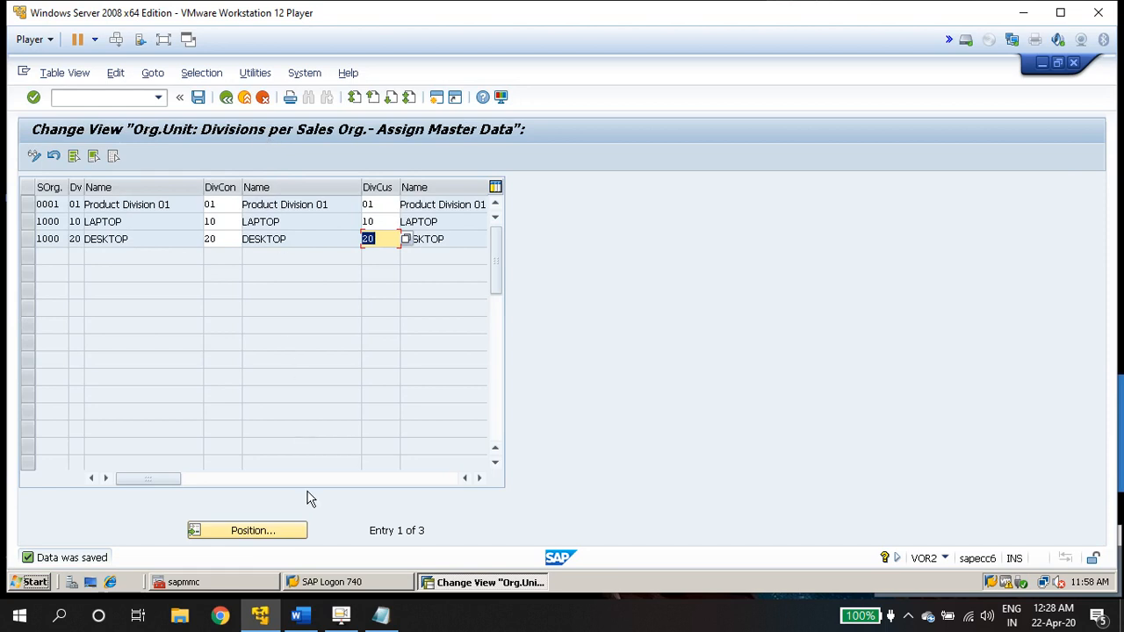
key("ctrl+slash")
type("/")
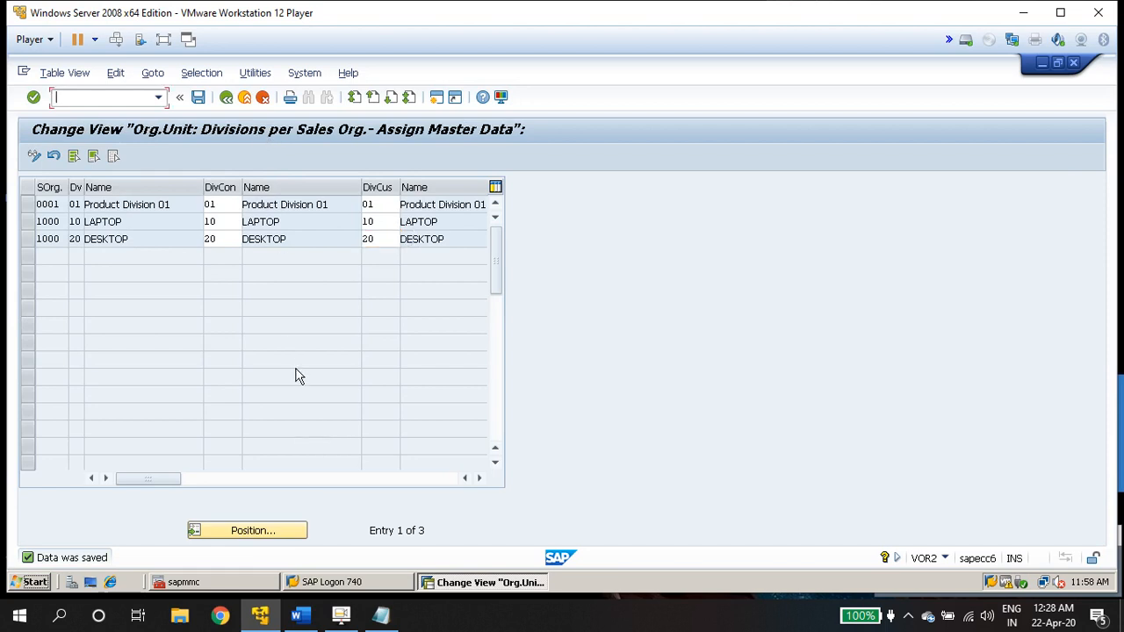
type("nxd01")
key("Return")
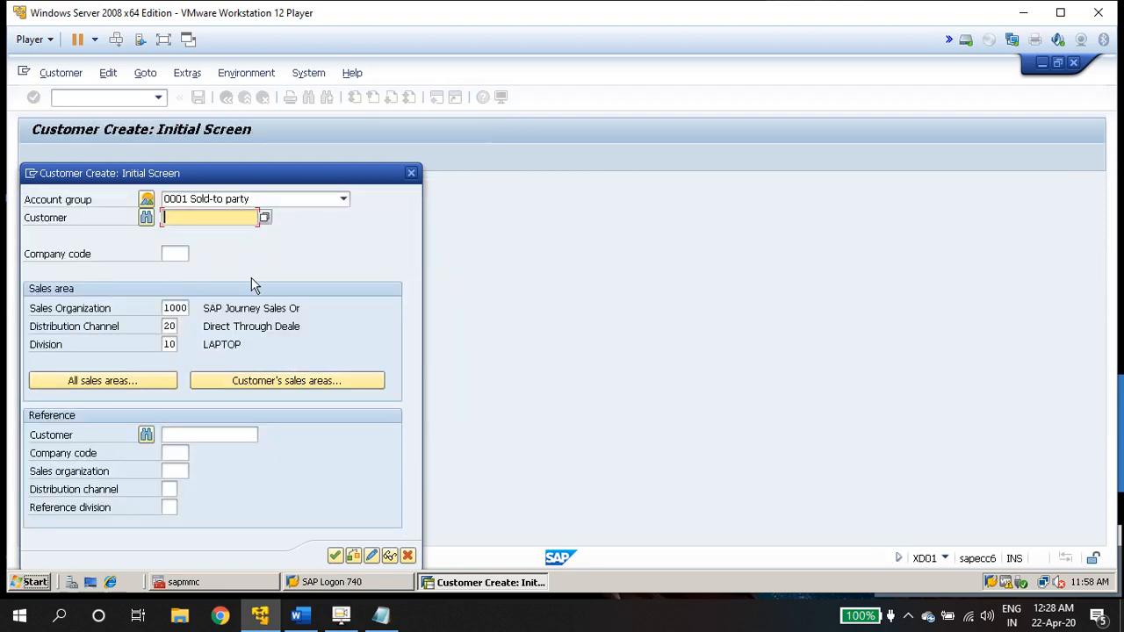
left_click(410, 173)
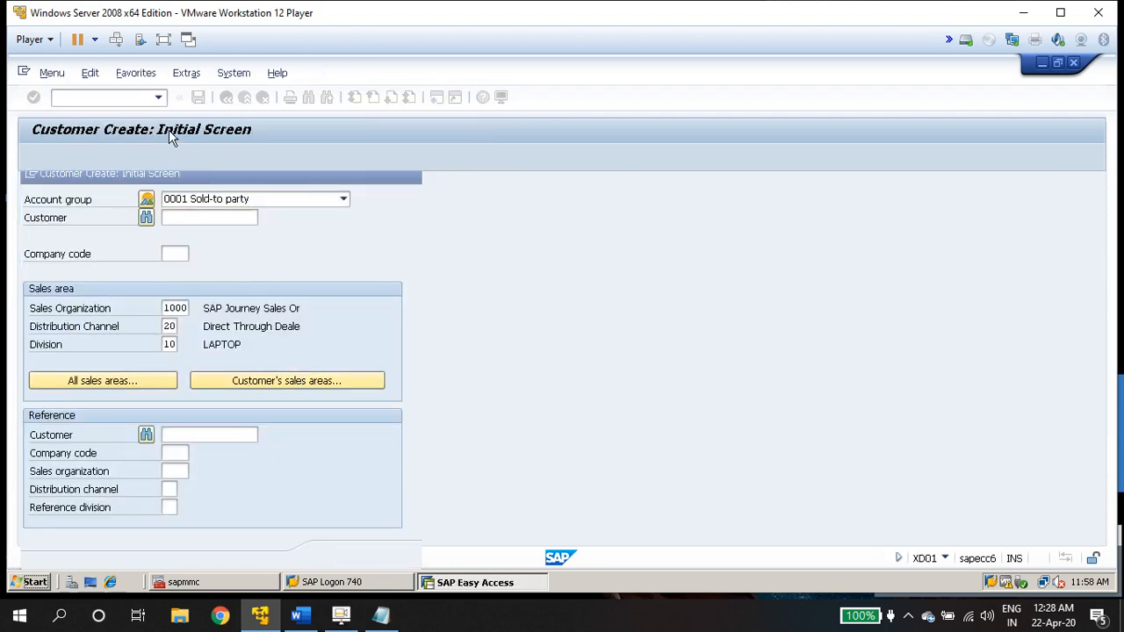
Start customer creation with transaction /nvd01 and proceed to the general data using distribution channel 10.
left_click(158, 97)
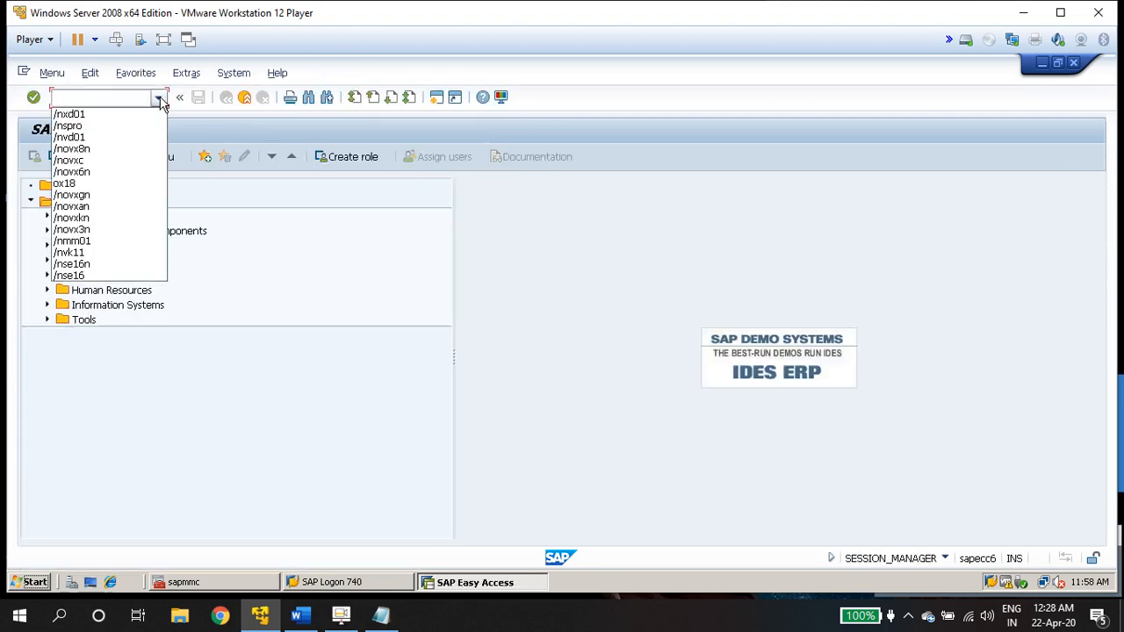
left_click(113, 138)
key("Return")
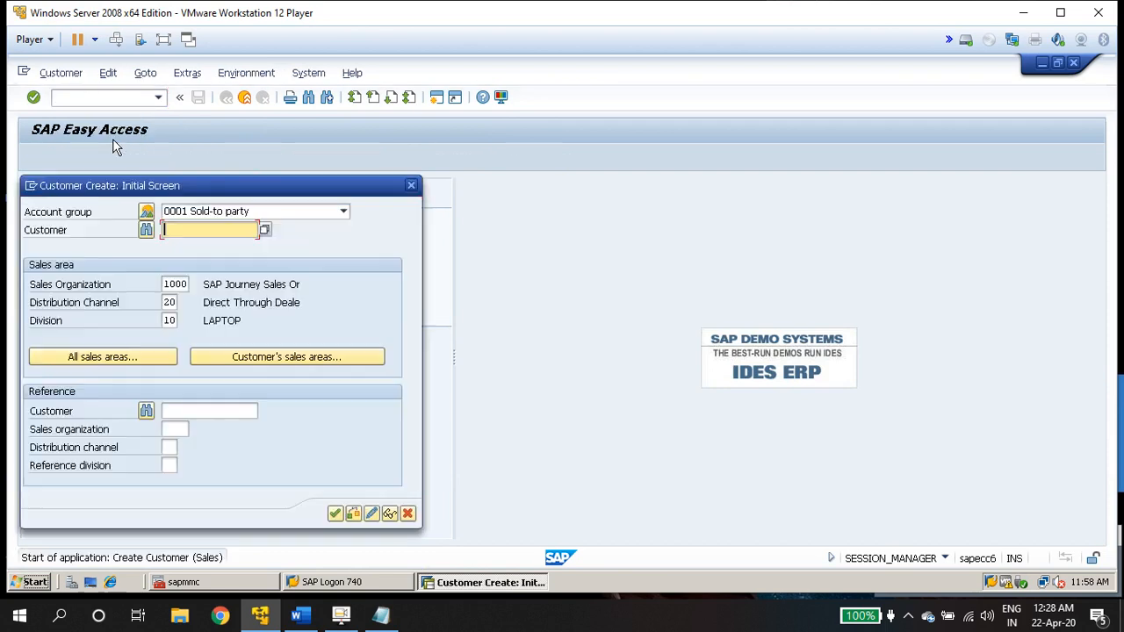
double_click(174, 302)
type("1")
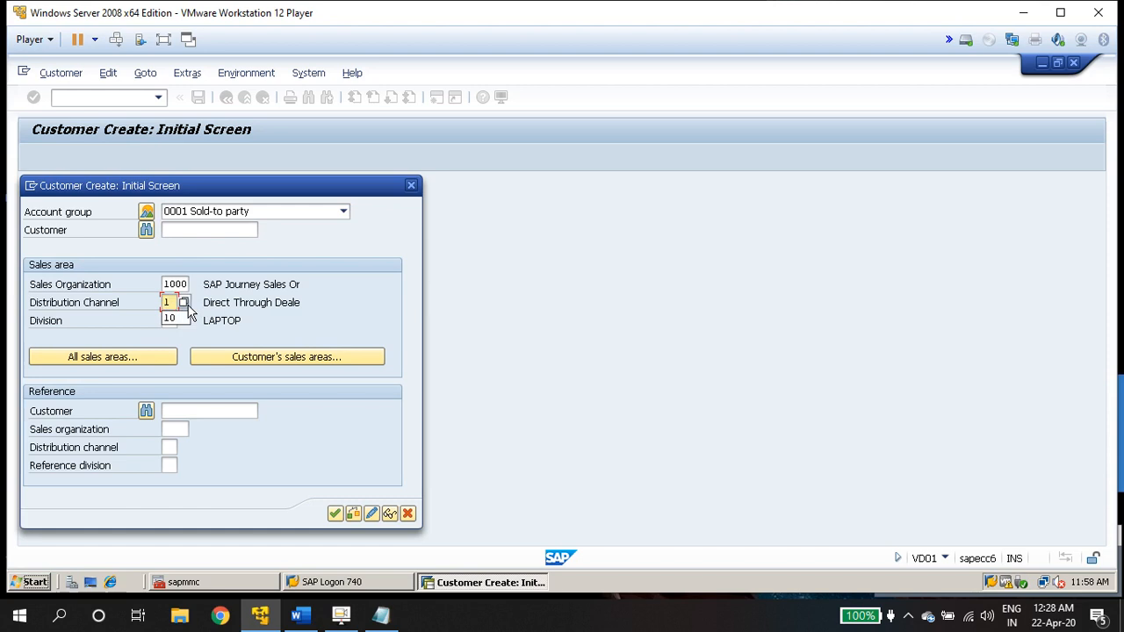
type("0")
key("Return")
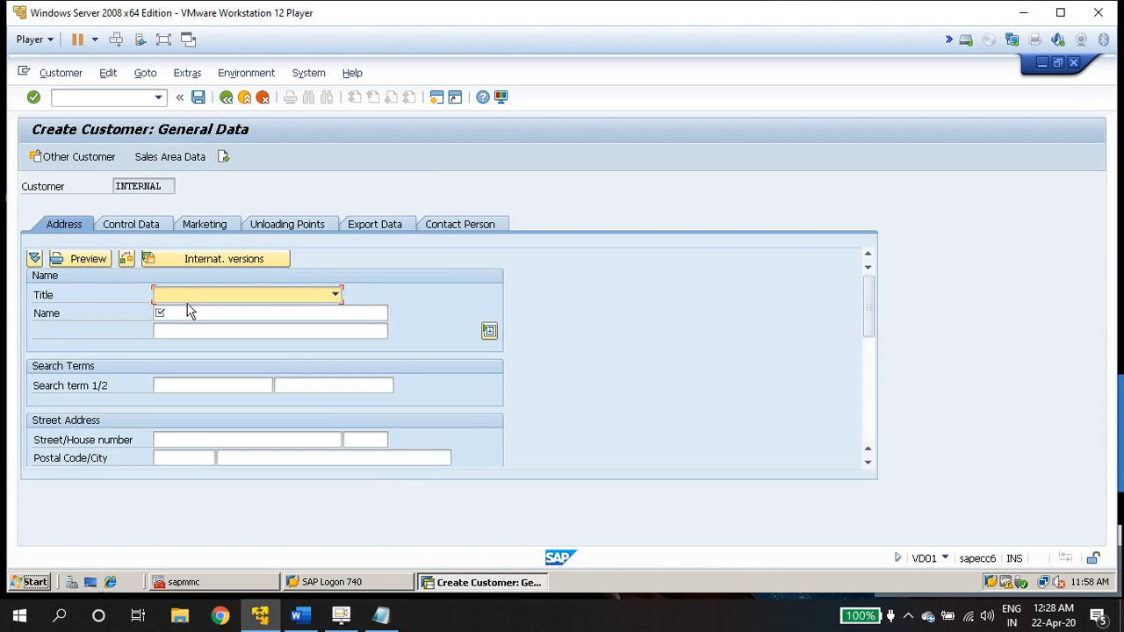
key("Tab")
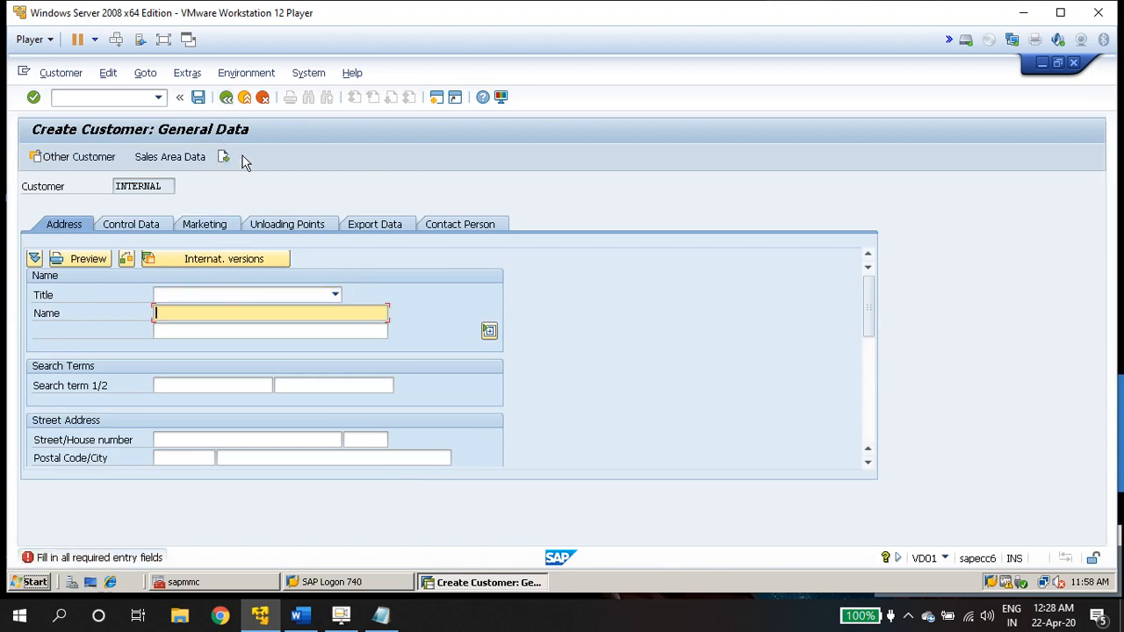
Restart transaction /nvd01 and check the distribution channel and division fields of the proposed sales area.
left_click(154, 98)
left_click(151, 115)
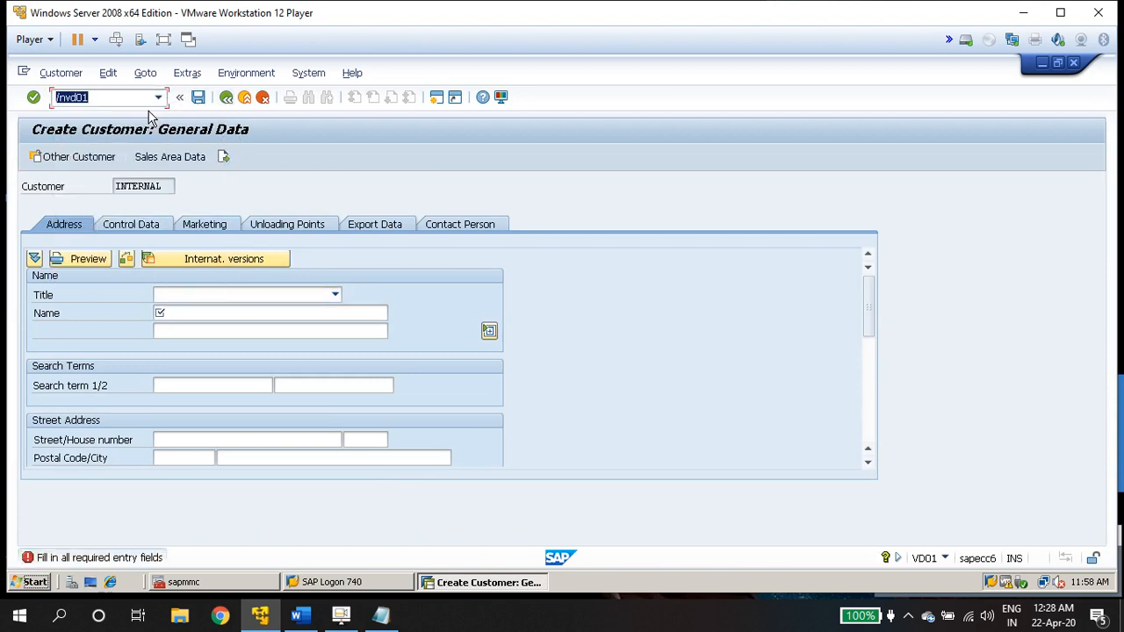
key("Return")
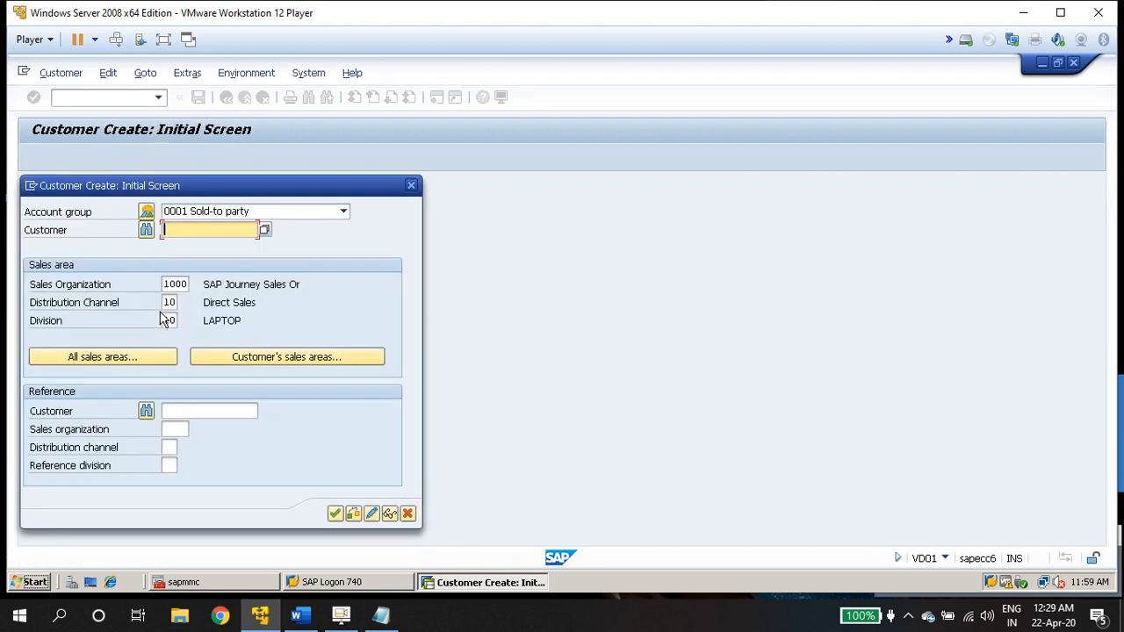
double_click(167, 302)
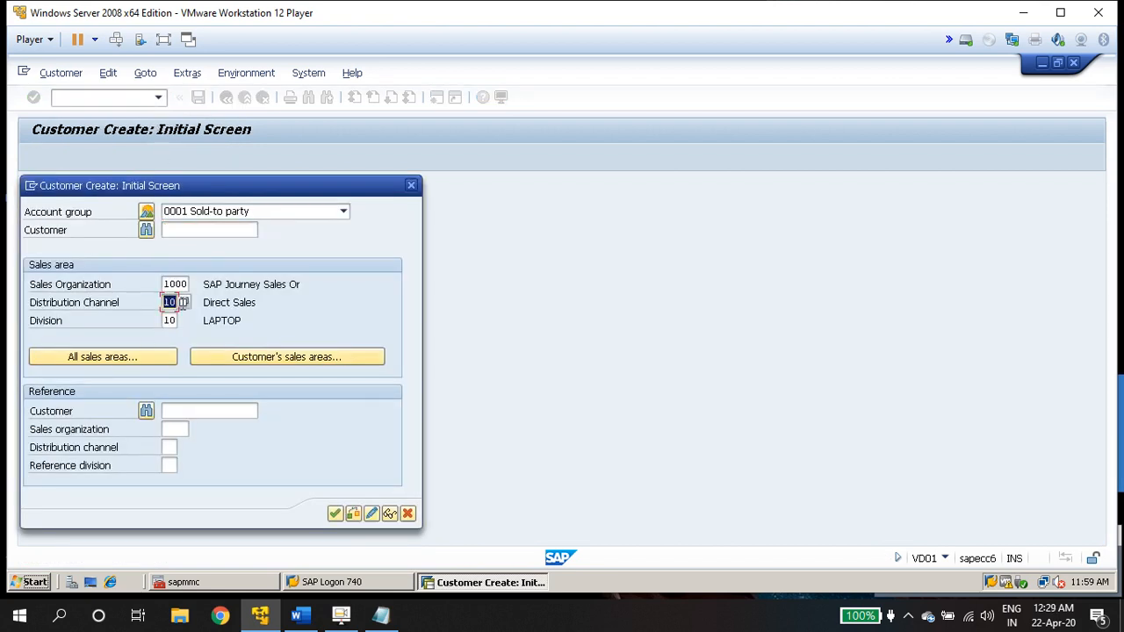
left_click(171, 321)
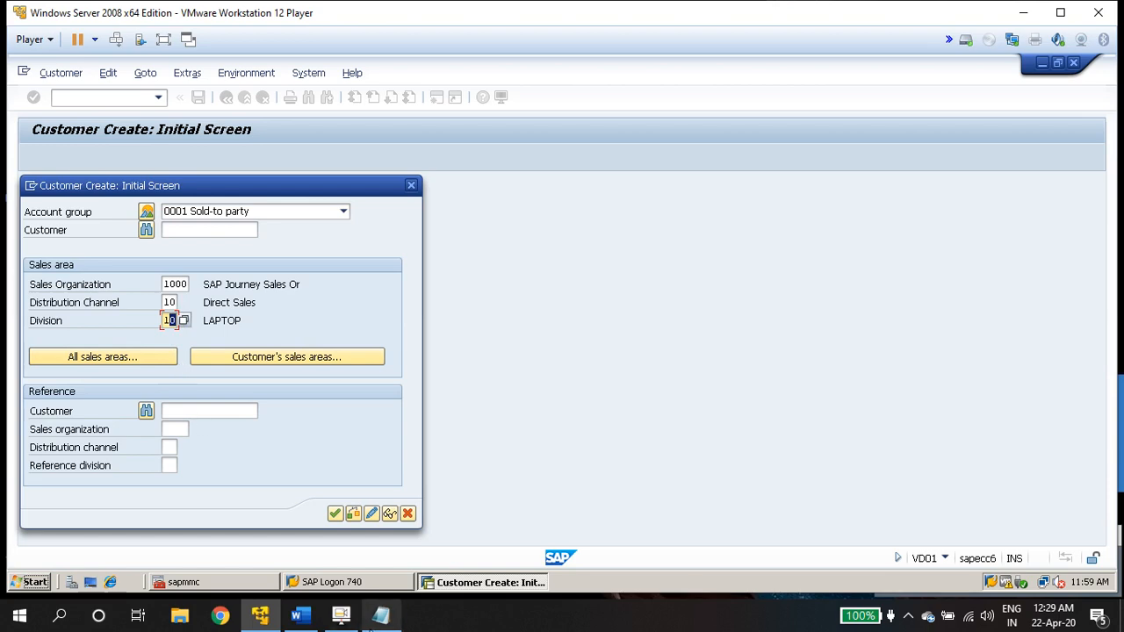
Switch to the Notepad notes and examine the distribution channel and division codes of the first two sales area combinations.
left_click(381, 615)
left_click_drag(178, 185, 716, 184)
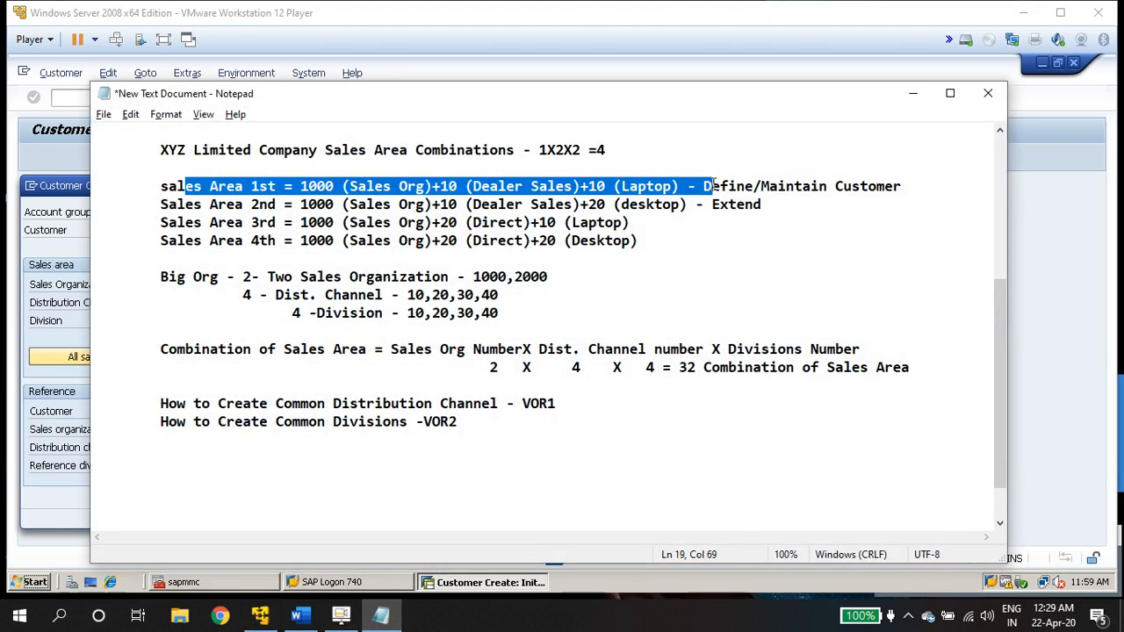
left_click(470, 185)
left_click(614, 184)
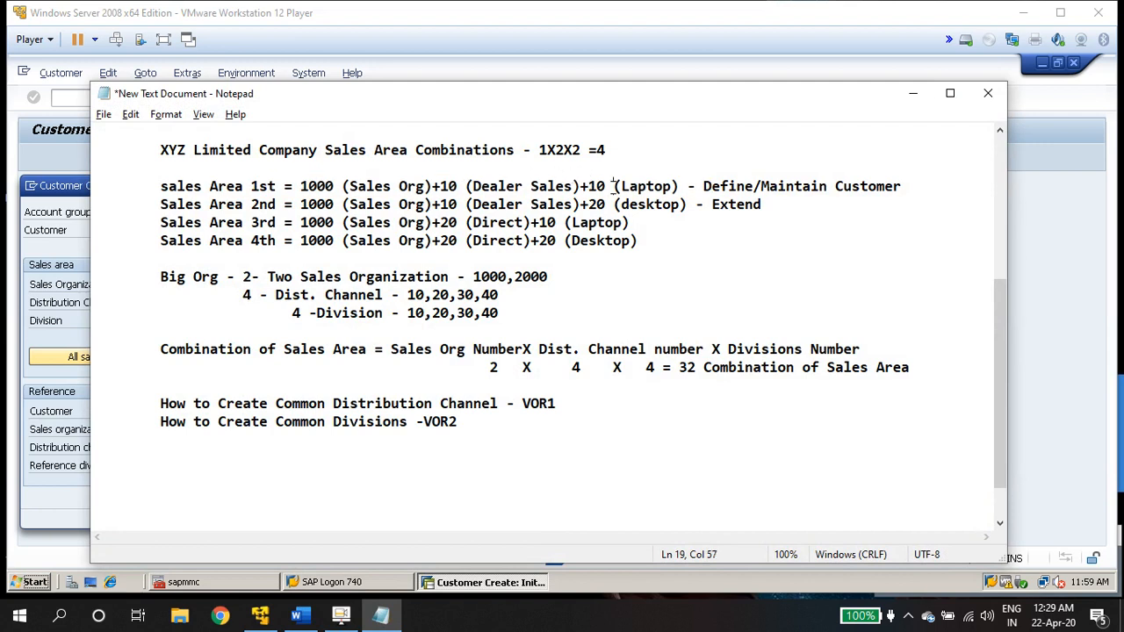
left_click_drag(457, 204, 440, 204)
left_click_drag(606, 204, 588, 204)
left_click(913, 94)
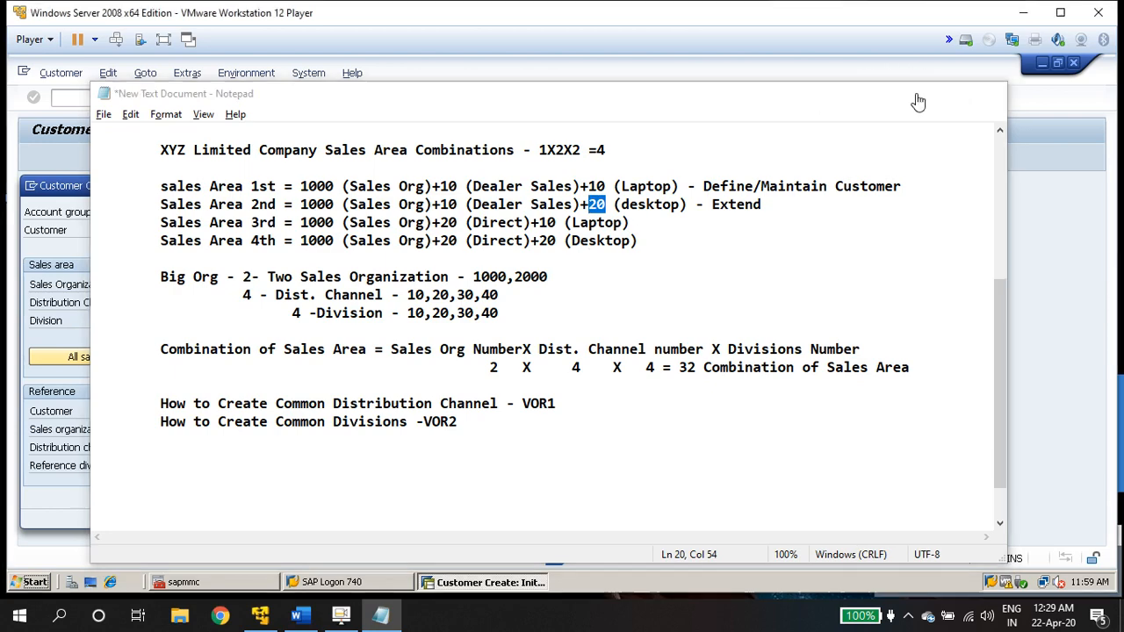
Back in SAP, set the sales area's division to 20 and proceed to the customer's general data.
double_click(167, 320)
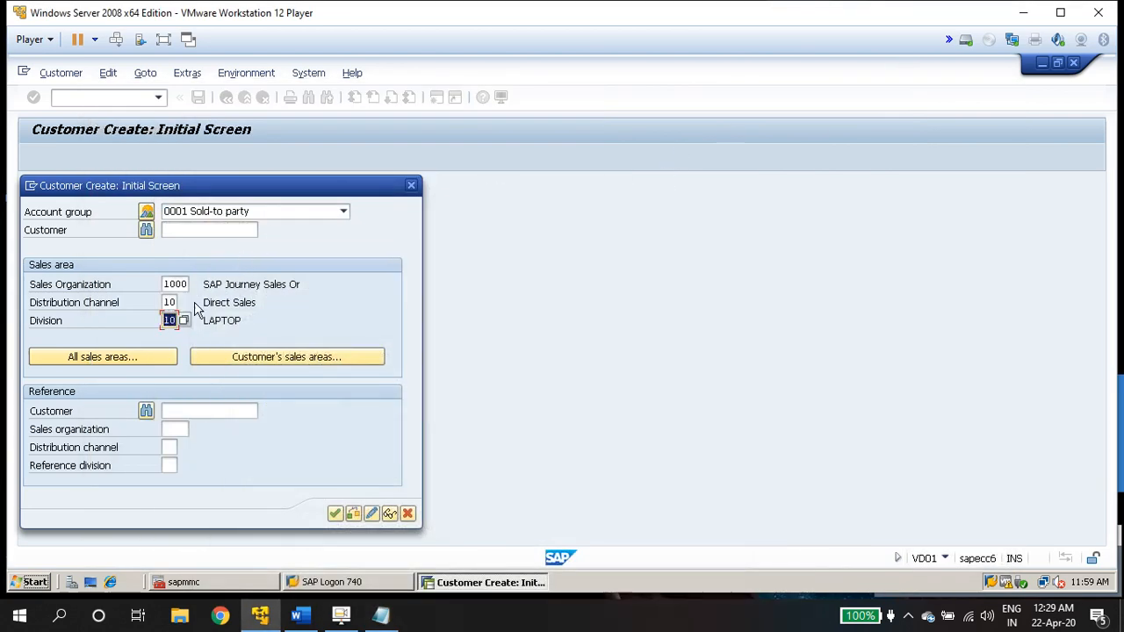
type("20")
key("Return")
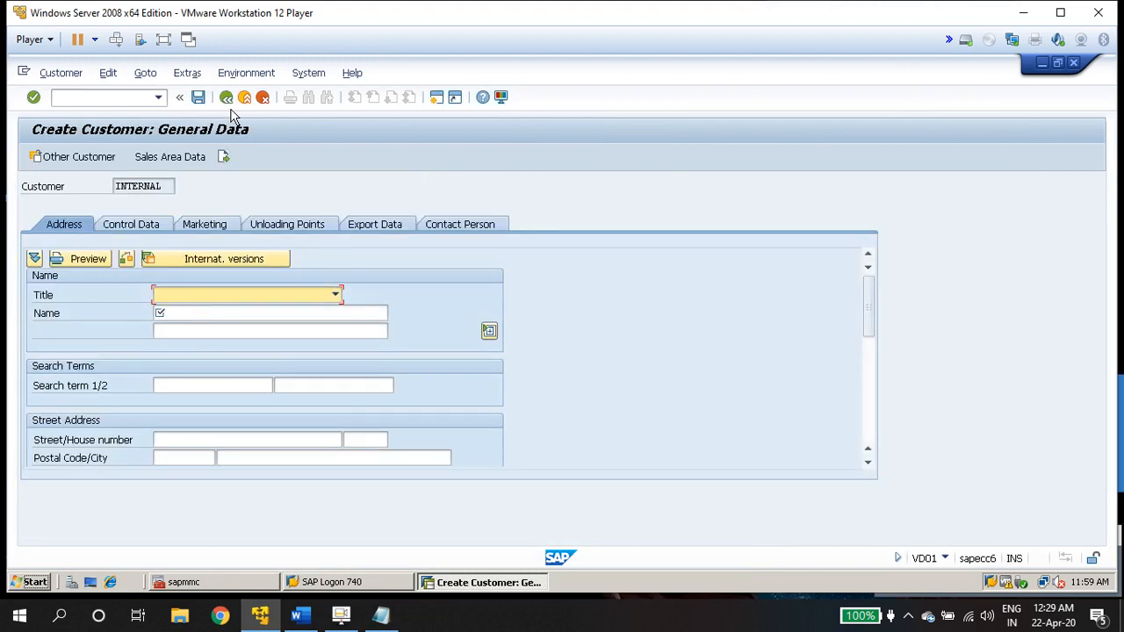
Restart transaction /nvd01 and check the distribution channel and division codes of the third sales area in the Notepad notes.
left_click(158, 97)
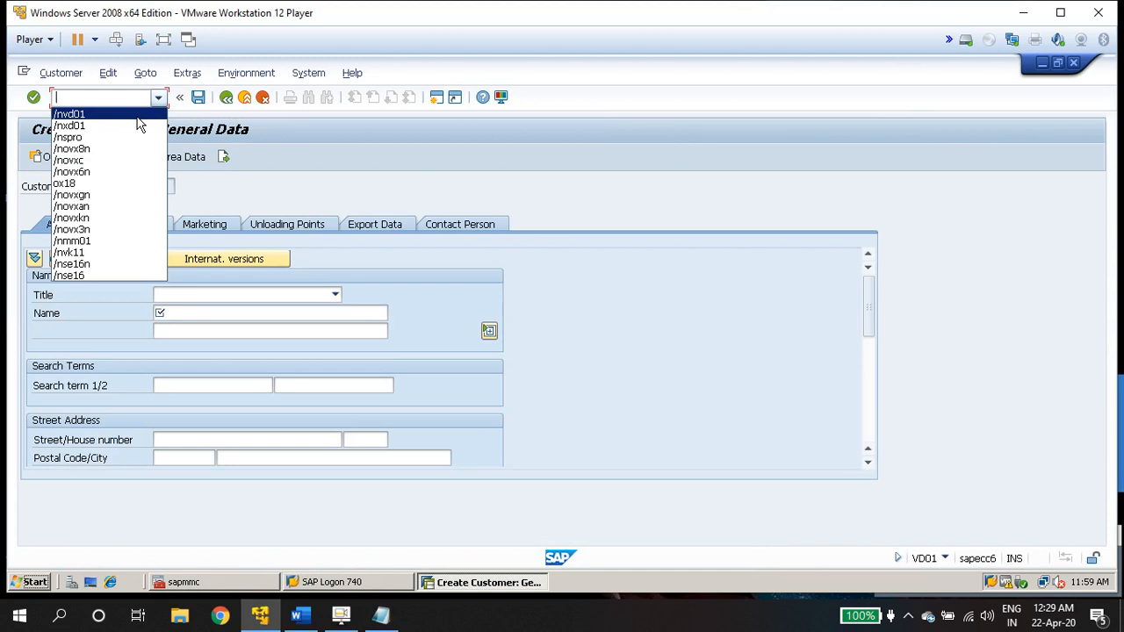
left_click(132, 115)
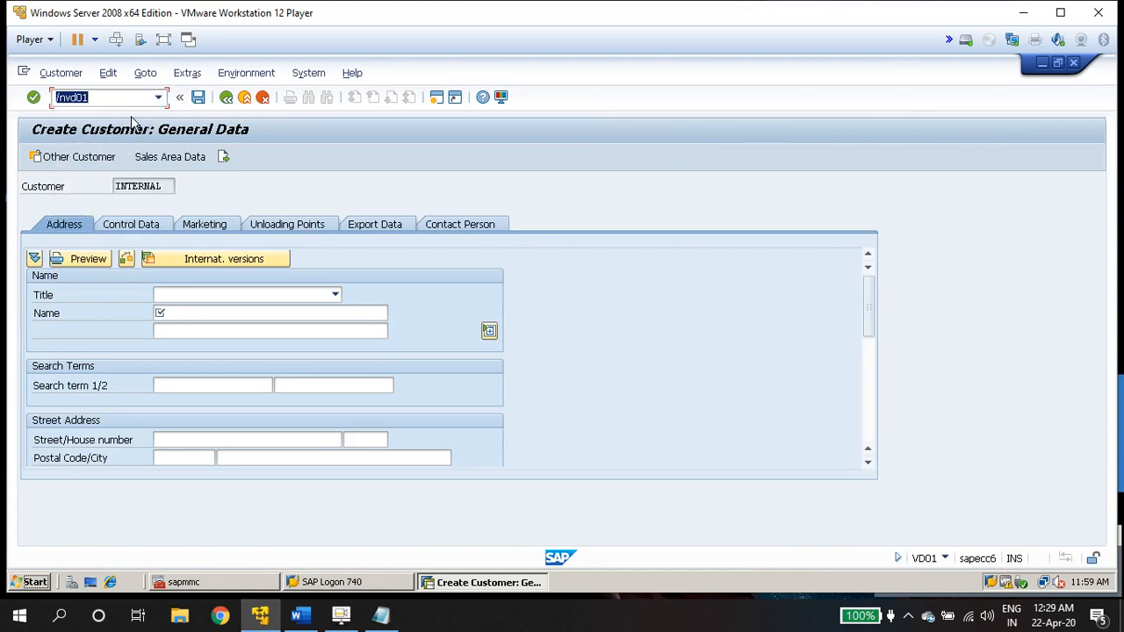
key("Return")
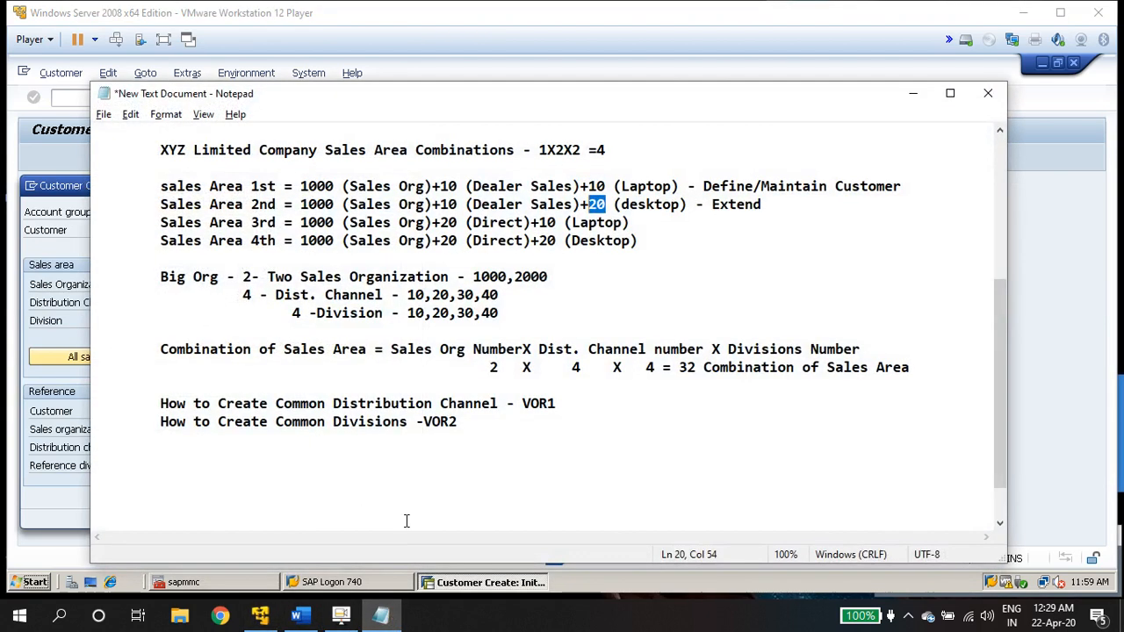
left_click(381, 615)
double_click(448, 223)
double_click(549, 223)
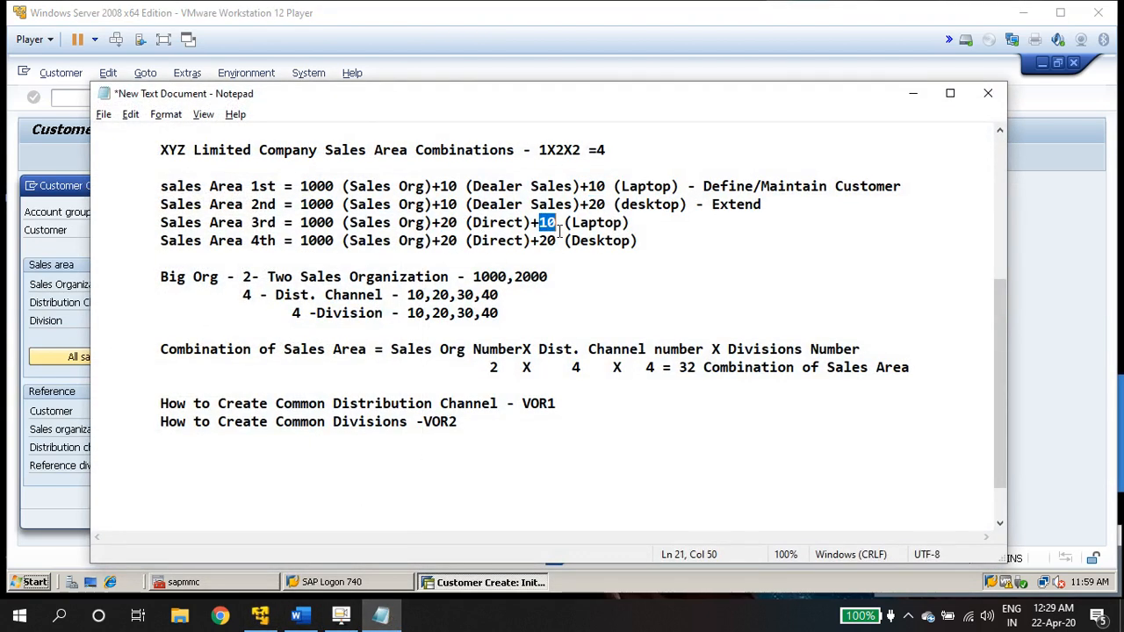
left_click(914, 93)
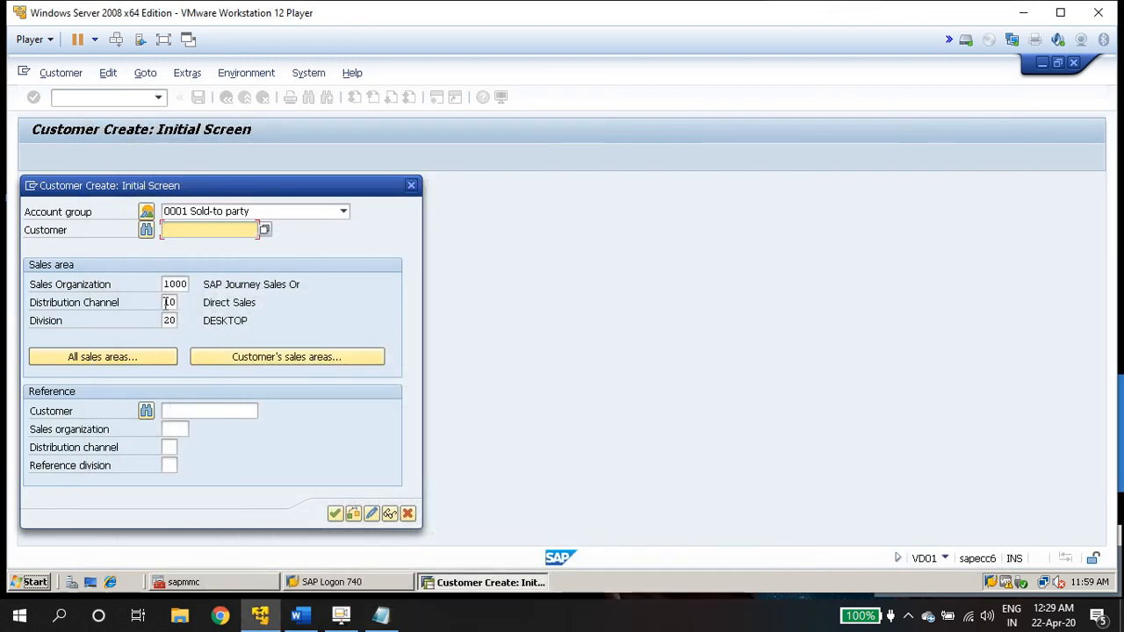
Set the new customer's distribution channel to 20 and division to 10, and proceed to the general data.
double_click(170, 303)
type("20")
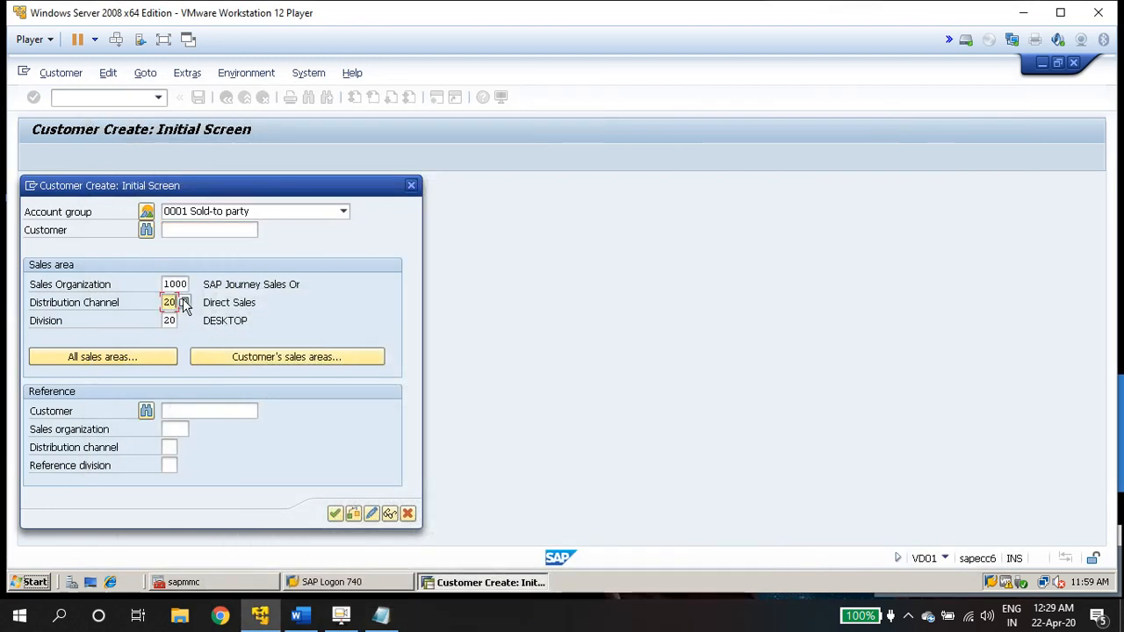
double_click(169, 321)
type("10")
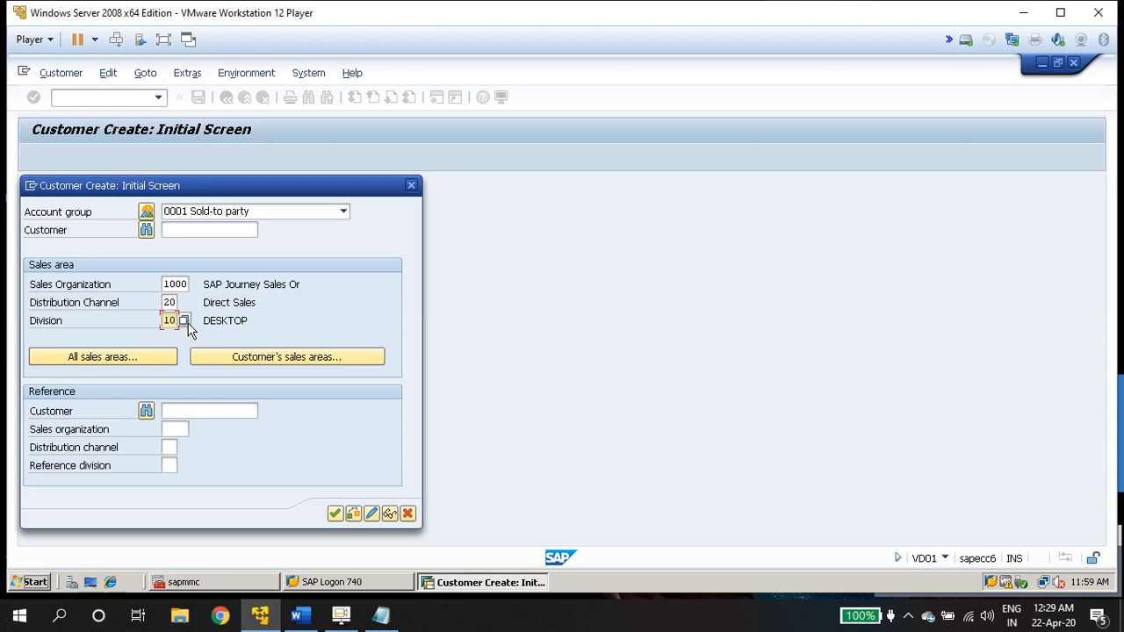
key("Return")
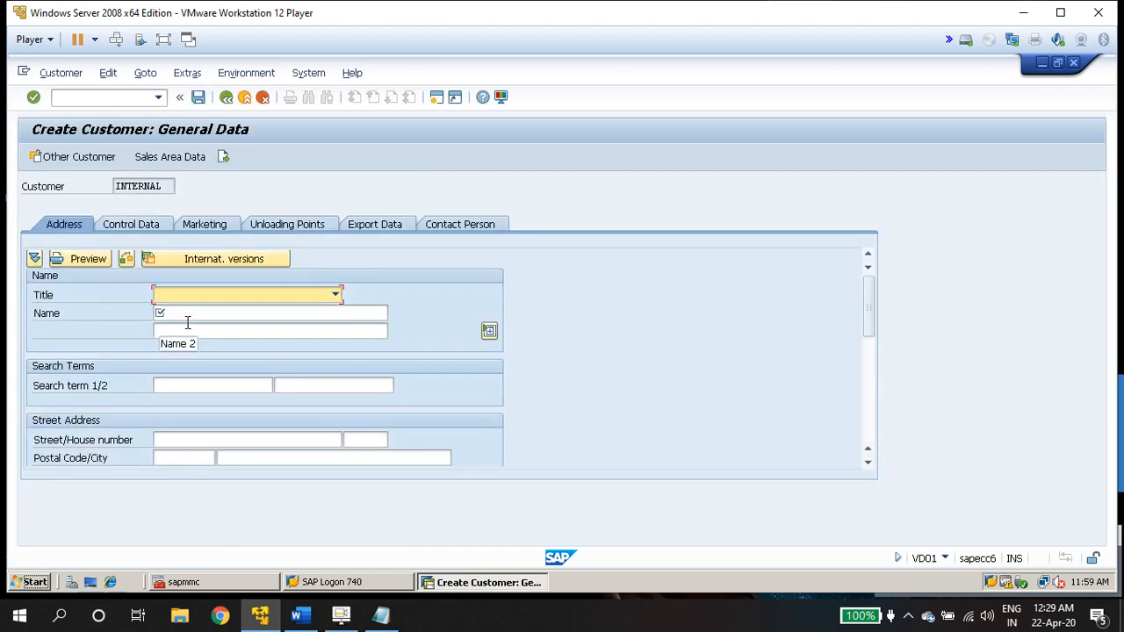
Restart customer creation, set the division to 20 for distribution channel 20, and proceed to the general data.
left_click(158, 97)
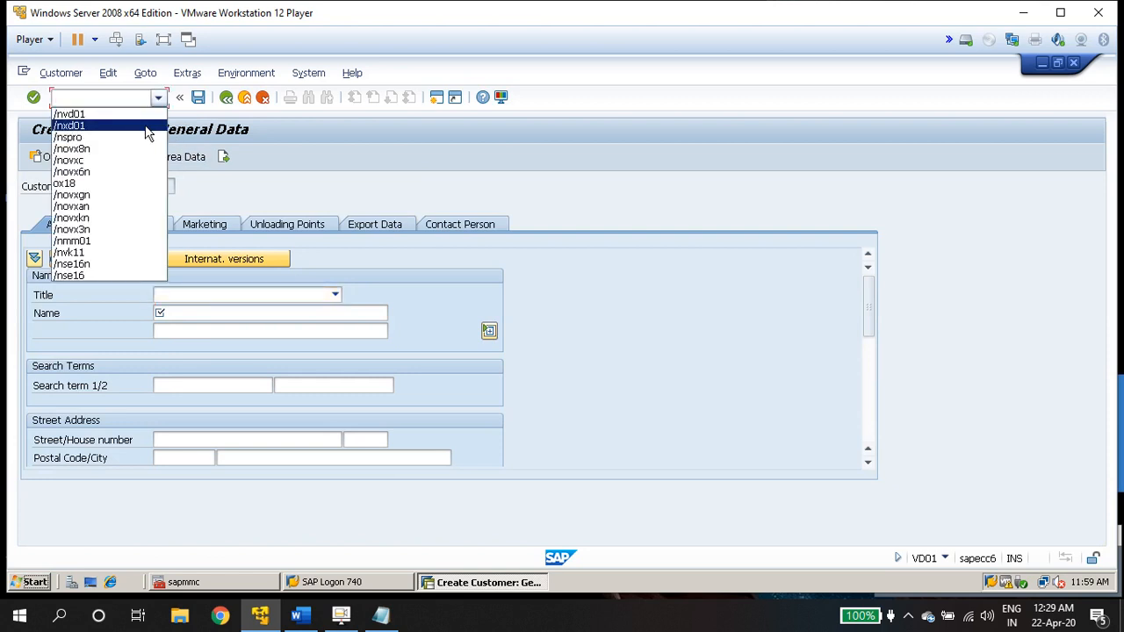
left_click(146, 125)
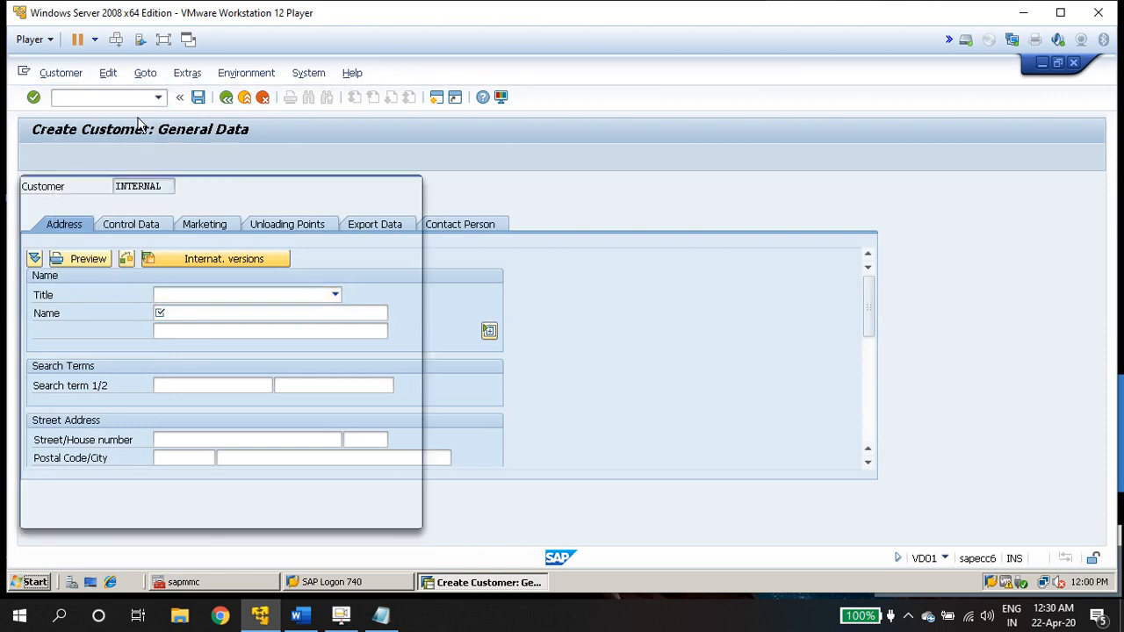
double_click(167, 320)
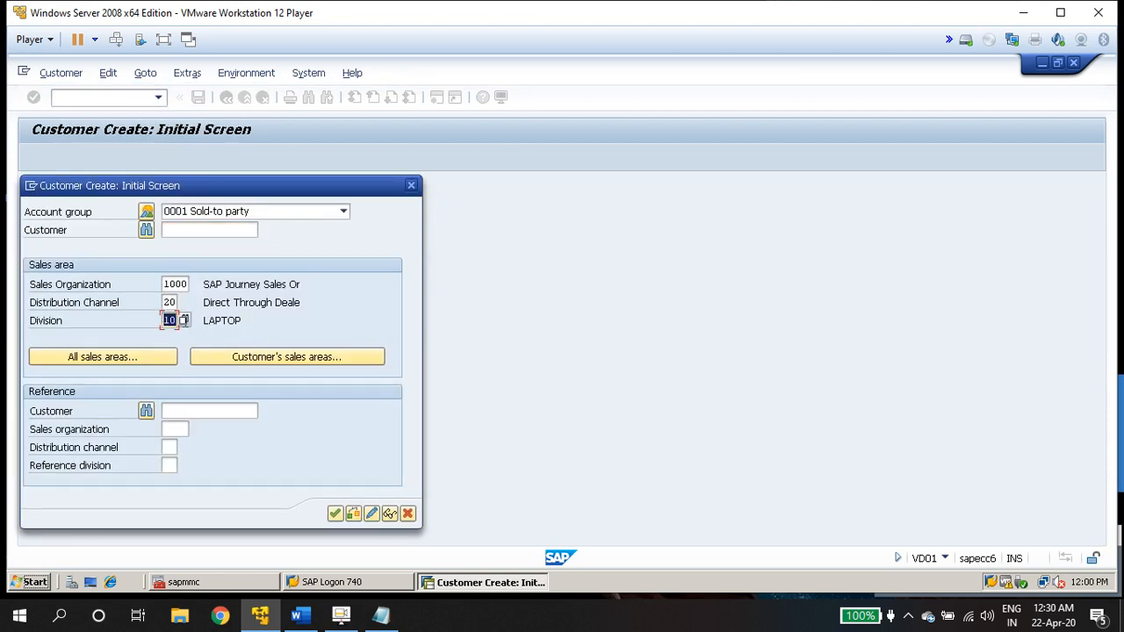
type("2")
key("Return")
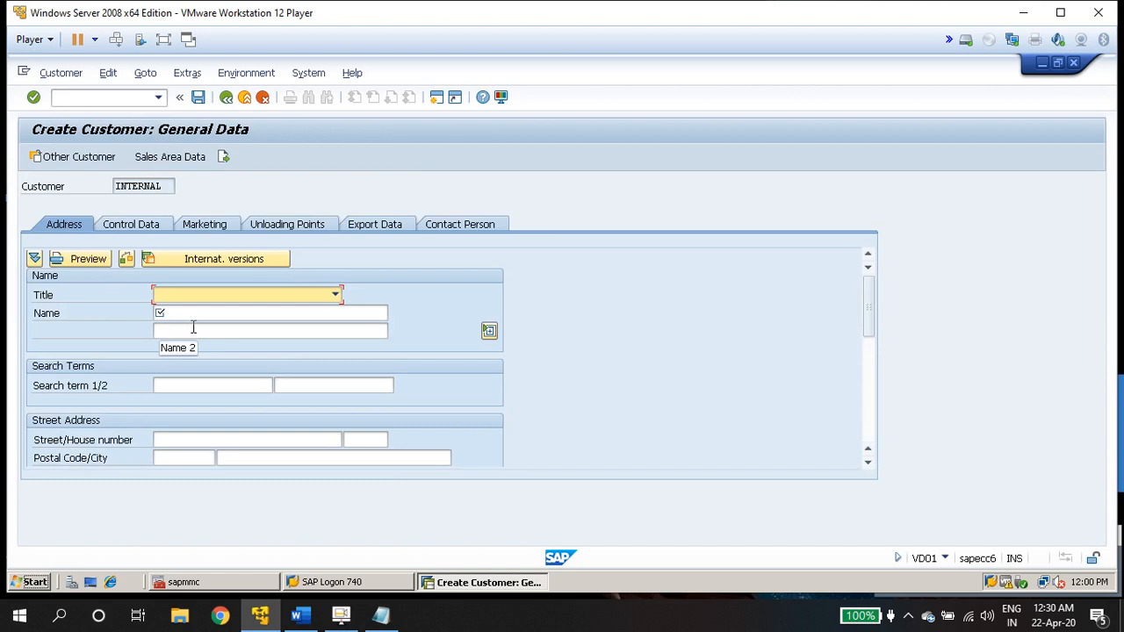
left_click(341, 615)
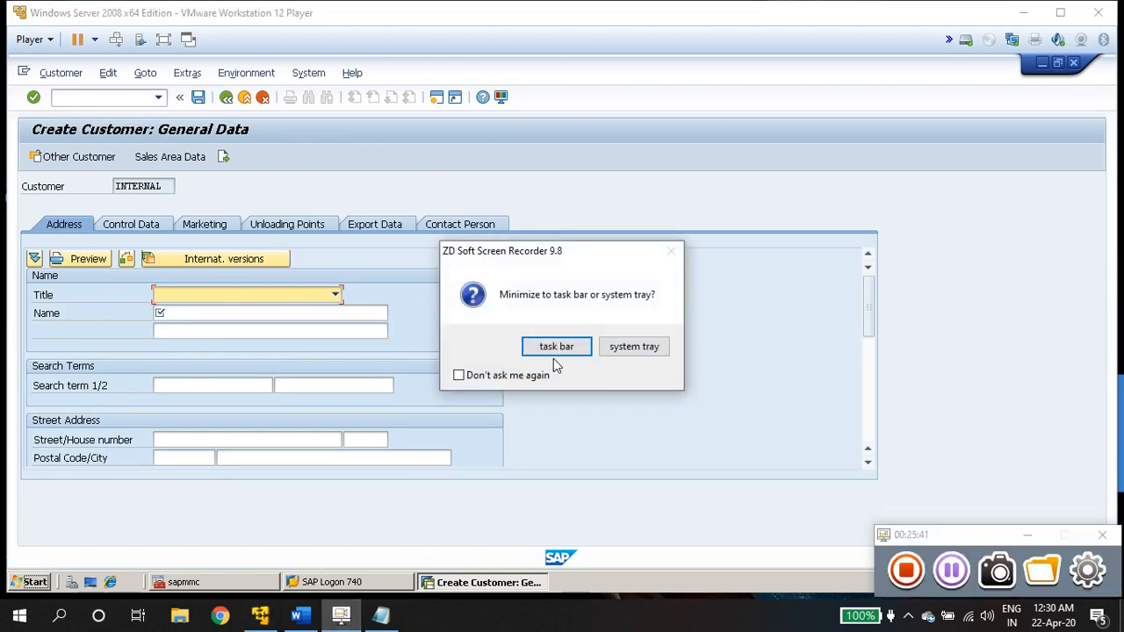
left_click(552, 347)
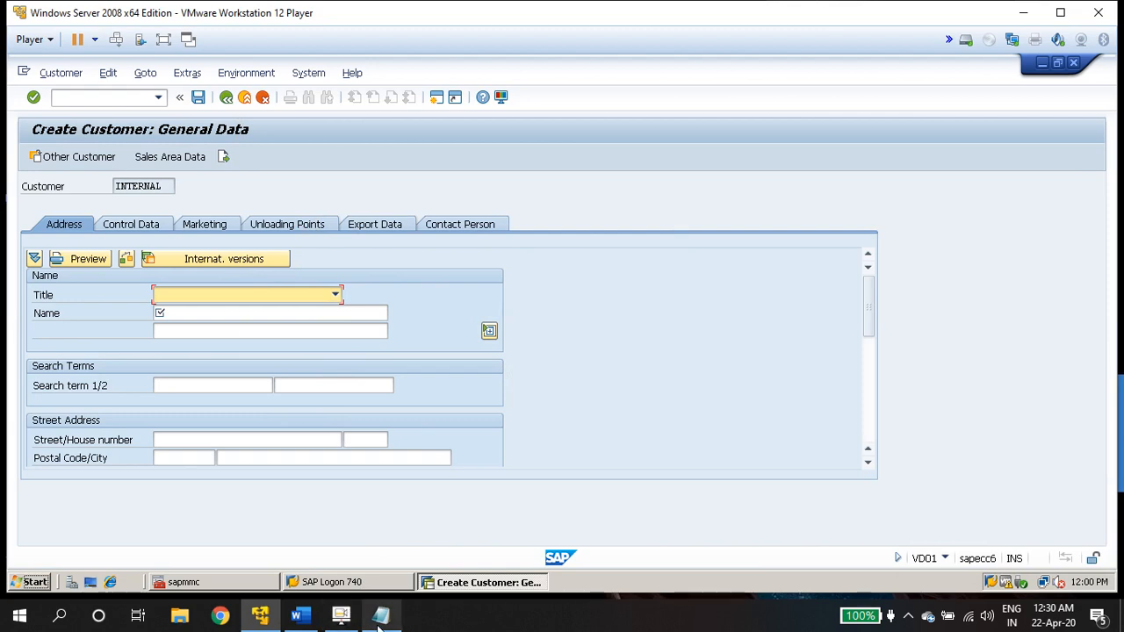
Switch to the Notepad notes and review the four sales area combinations of XYZ Limited Company.
mouse_move(380, 620)
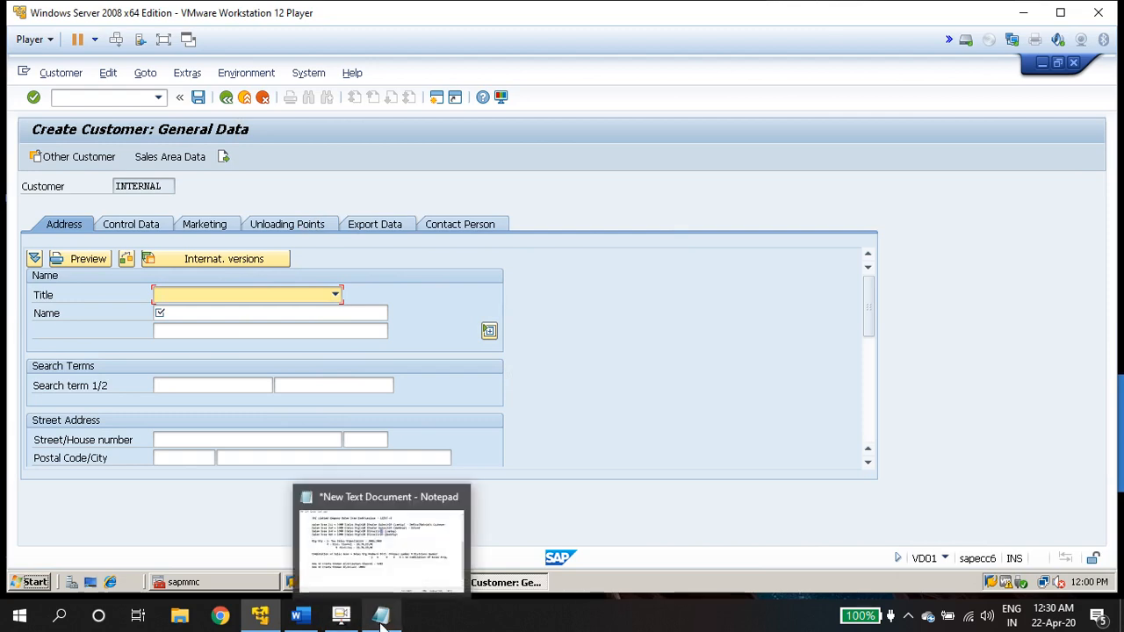
left_click(380, 620)
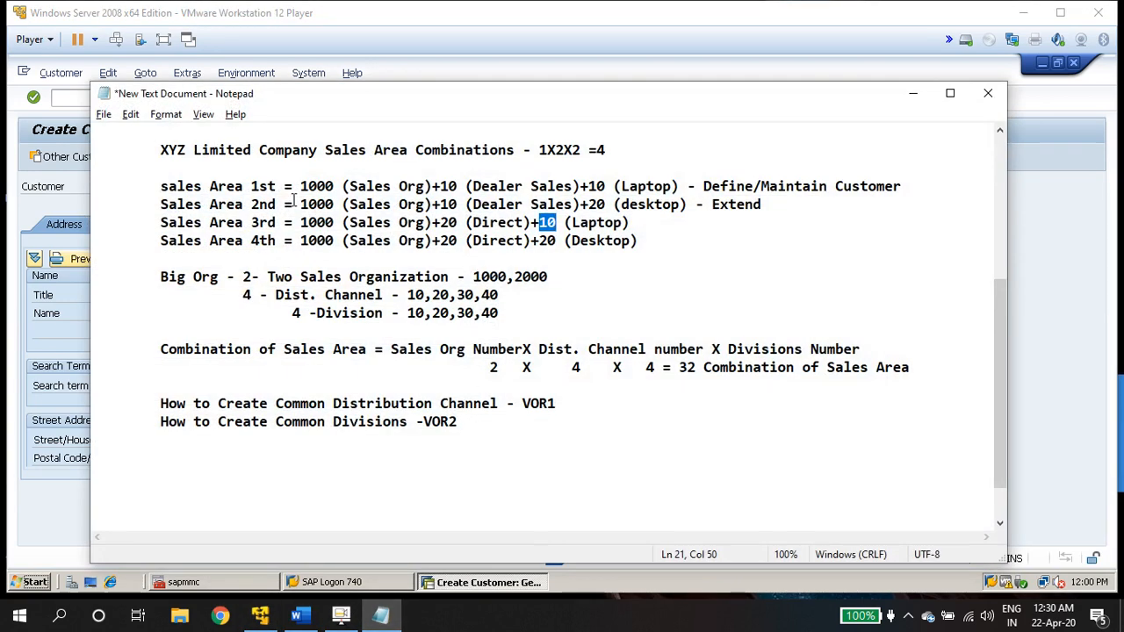
left_click_drag(161, 184, 640, 241)
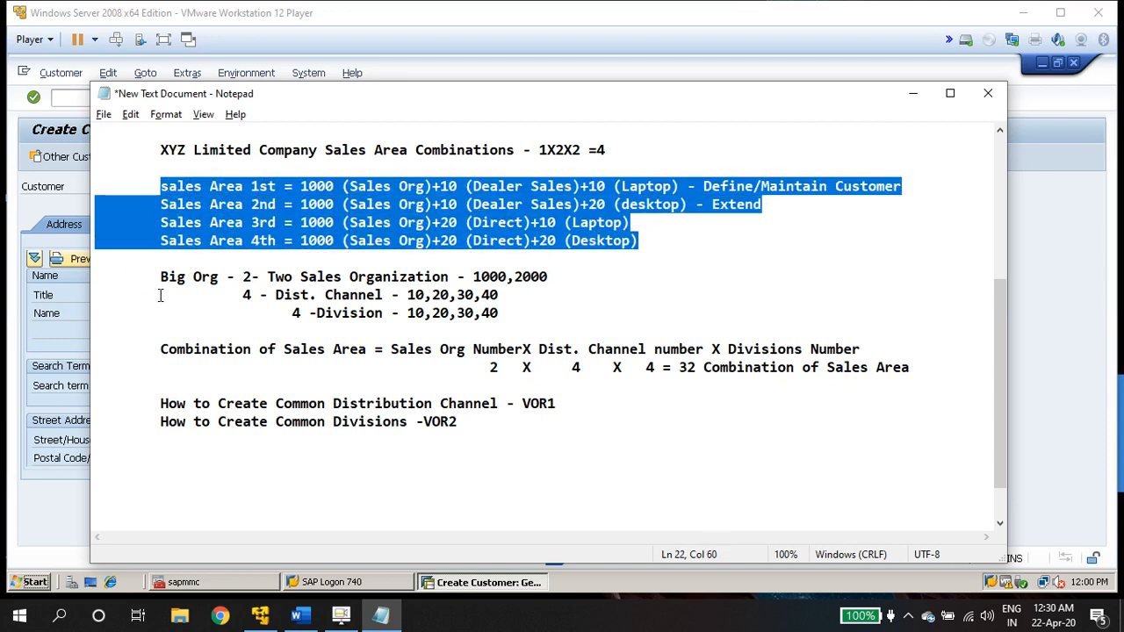
left_click(912, 93)
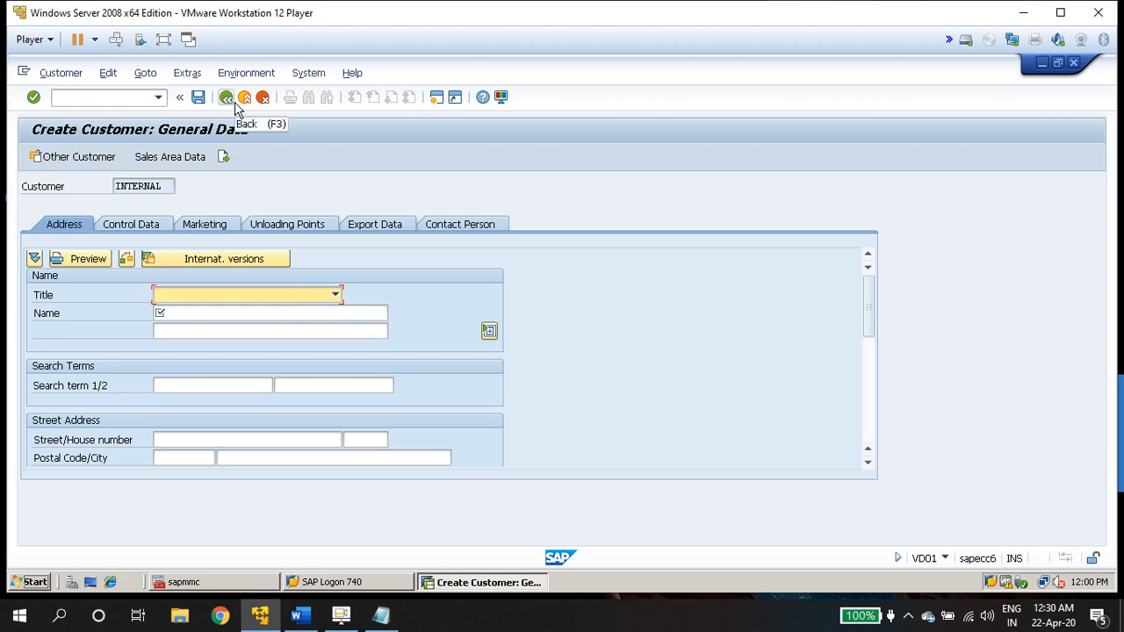
Open transaction /nvor1 in SAP and check the distribution channel codes of sales organization 1000.
left_click(159, 98)
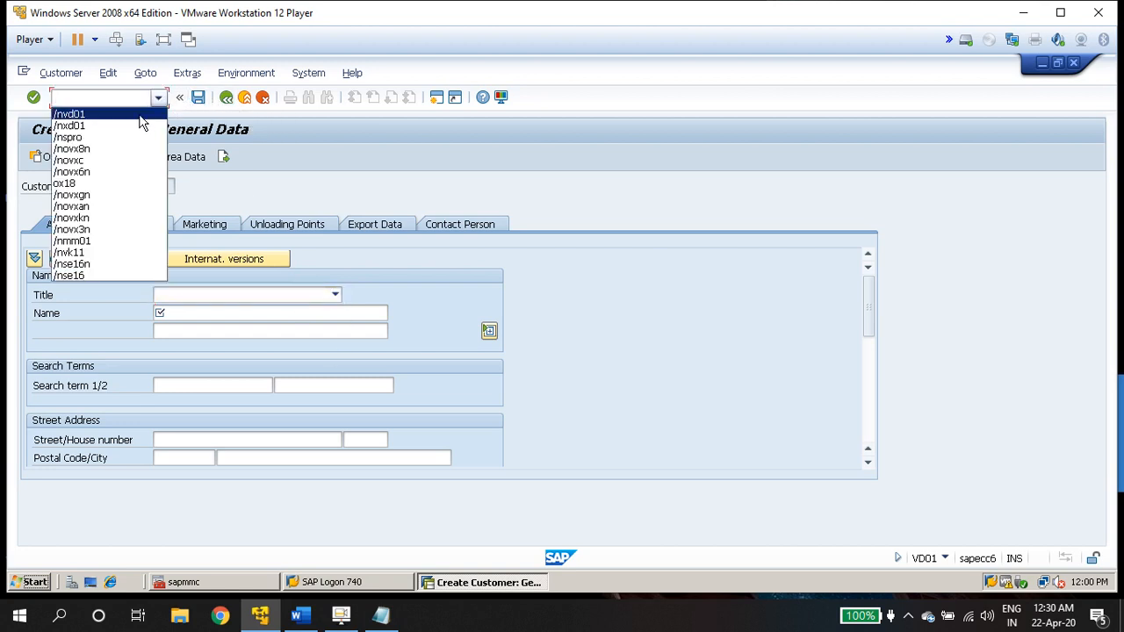
left_click(115, 96)
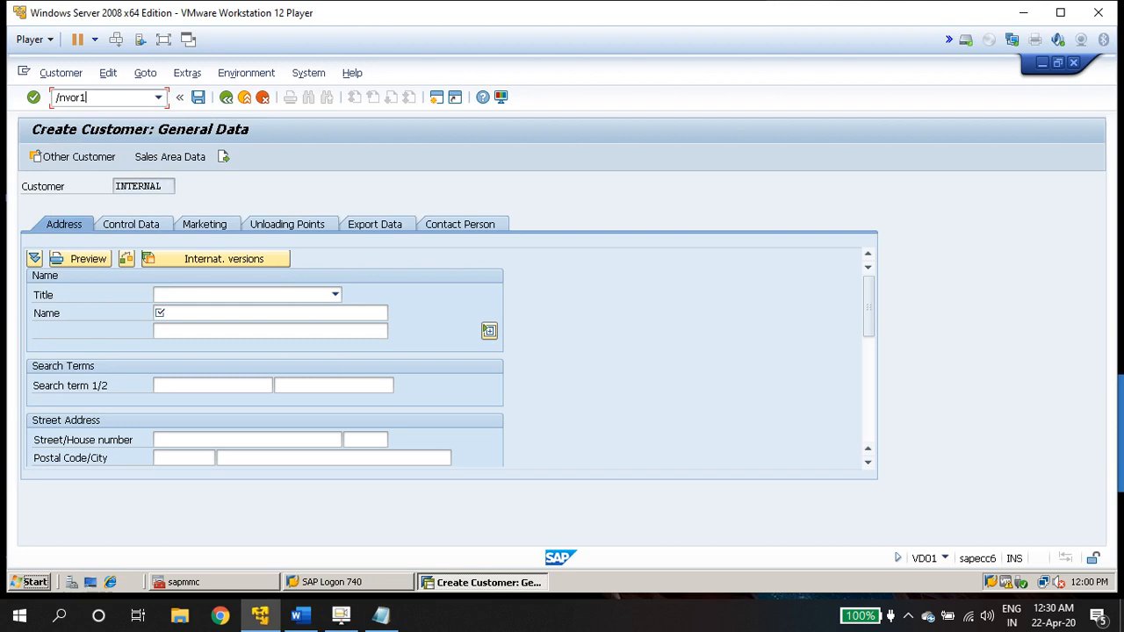
key("Return")
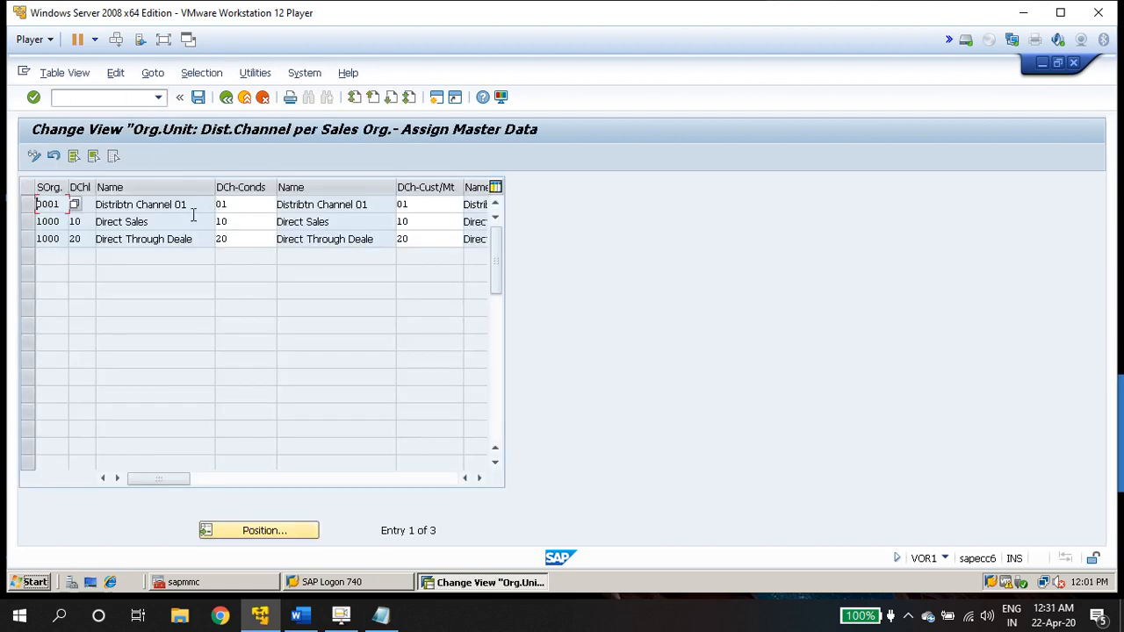
left_click_drag(89, 222, 69, 239)
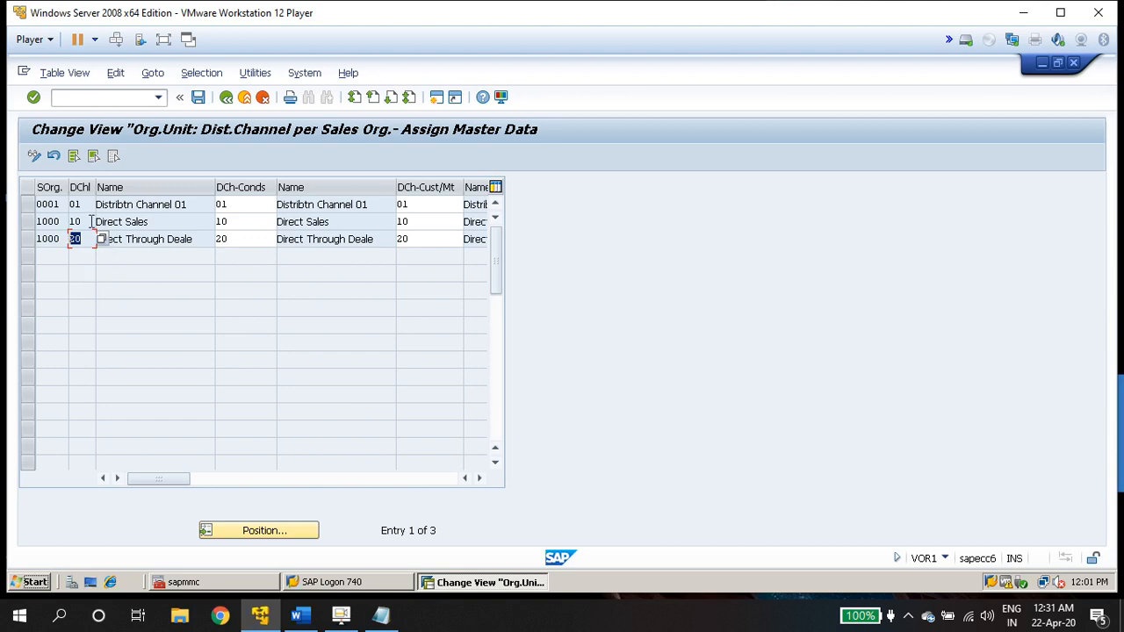
left_click_drag(89, 221, 60, 239)
Set DCh-Conds and DCh-Cust/Mt of the Direct Through Deale distribution channel to 10 and save the change.
left_click_drag(231, 223, 170, 237)
left_click(219, 225)
left_click(227, 239)
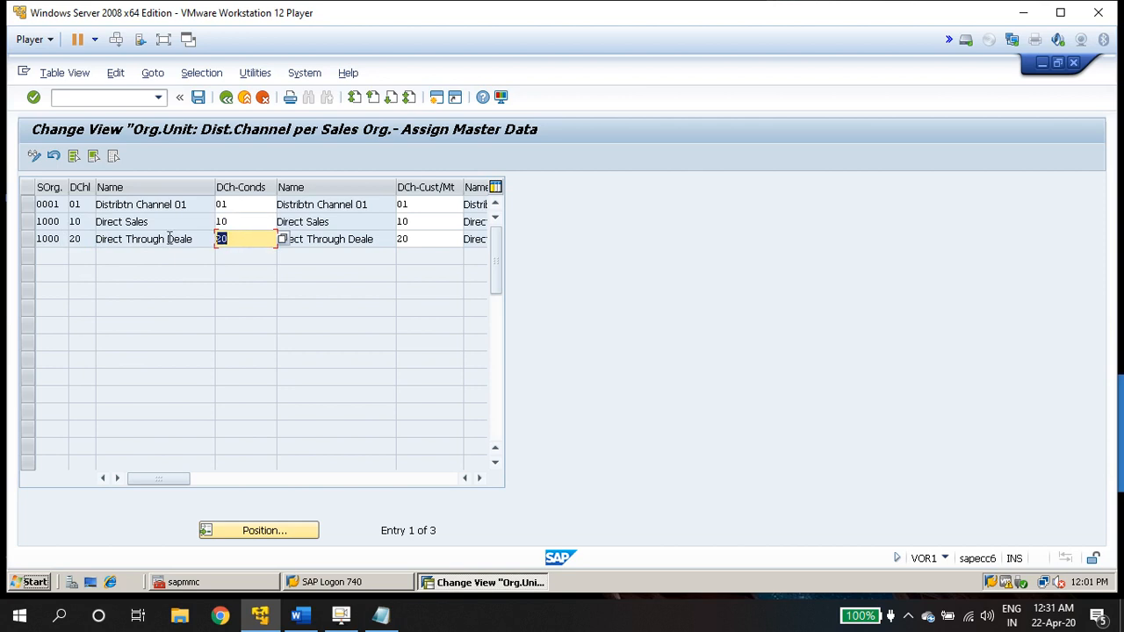
type("10")
key("Tab")
type("10")
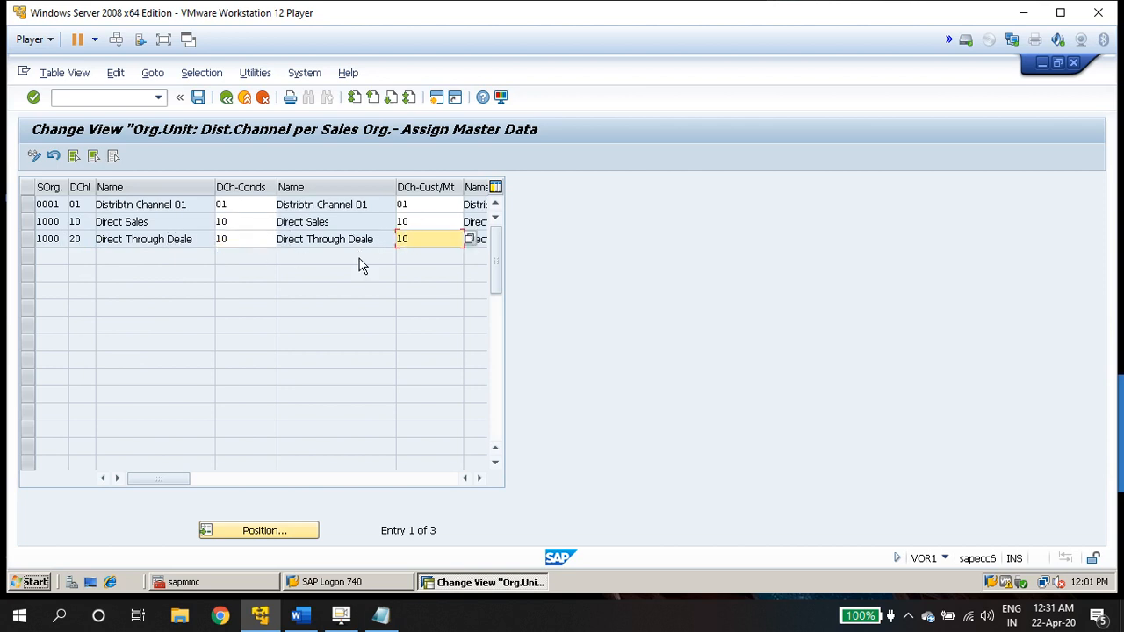
key("Return")
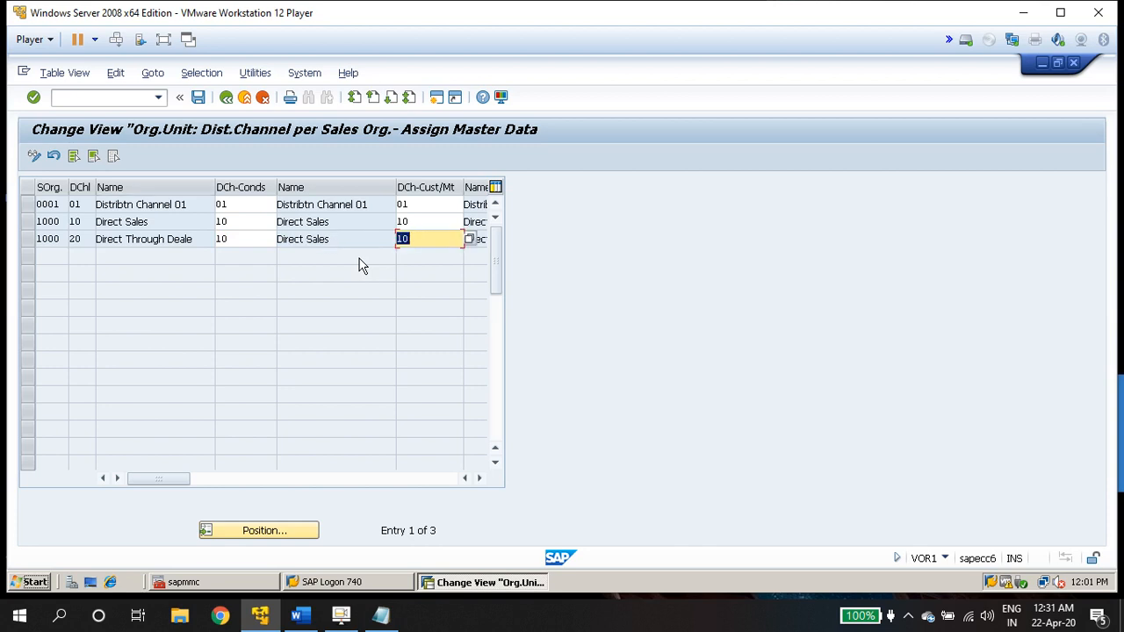
key("ctrl+s")
left_click(249, 332)
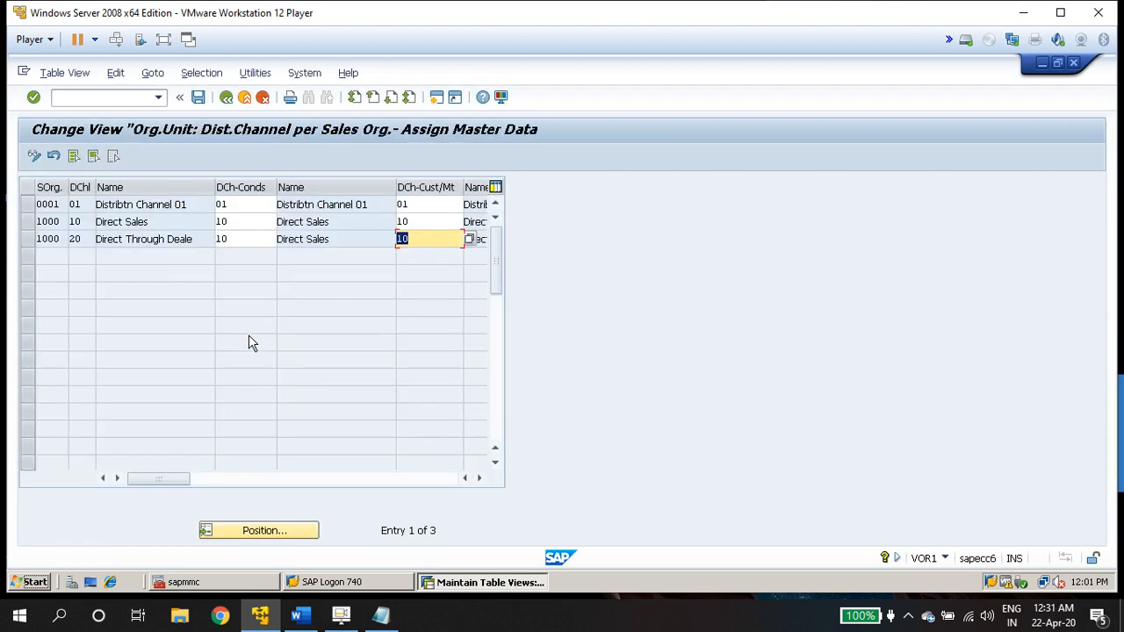
Open transaction /nvor2 to maintain the common divisions per sales organization.
left_click(159, 98)
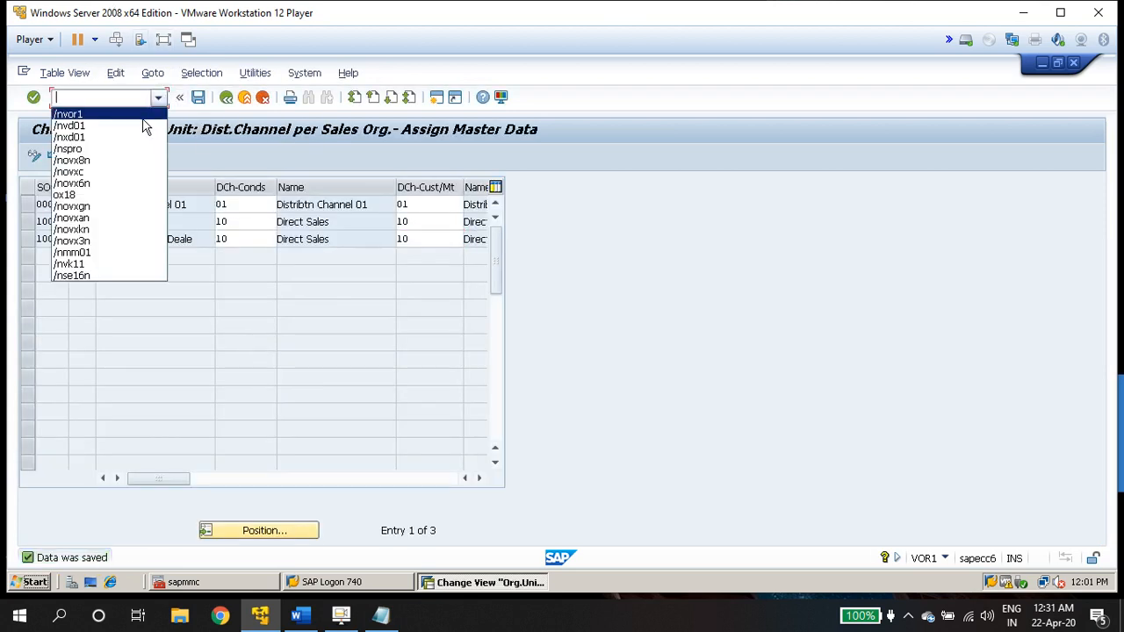
left_click(103, 117)
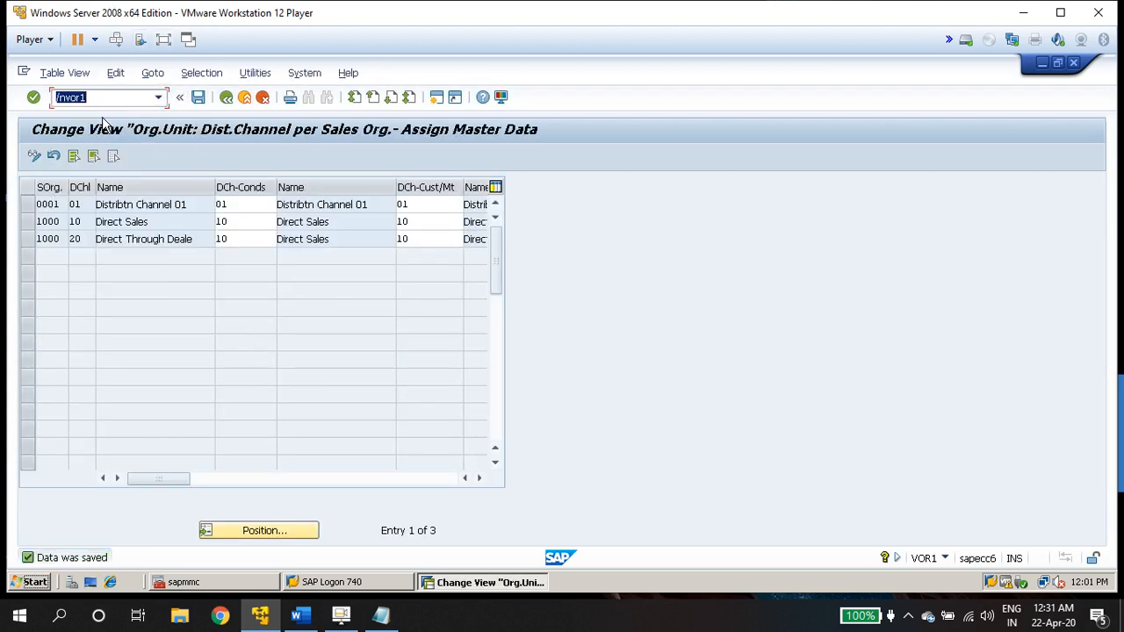
key("End")
key("BackSpace")
type("2")
key("Return")
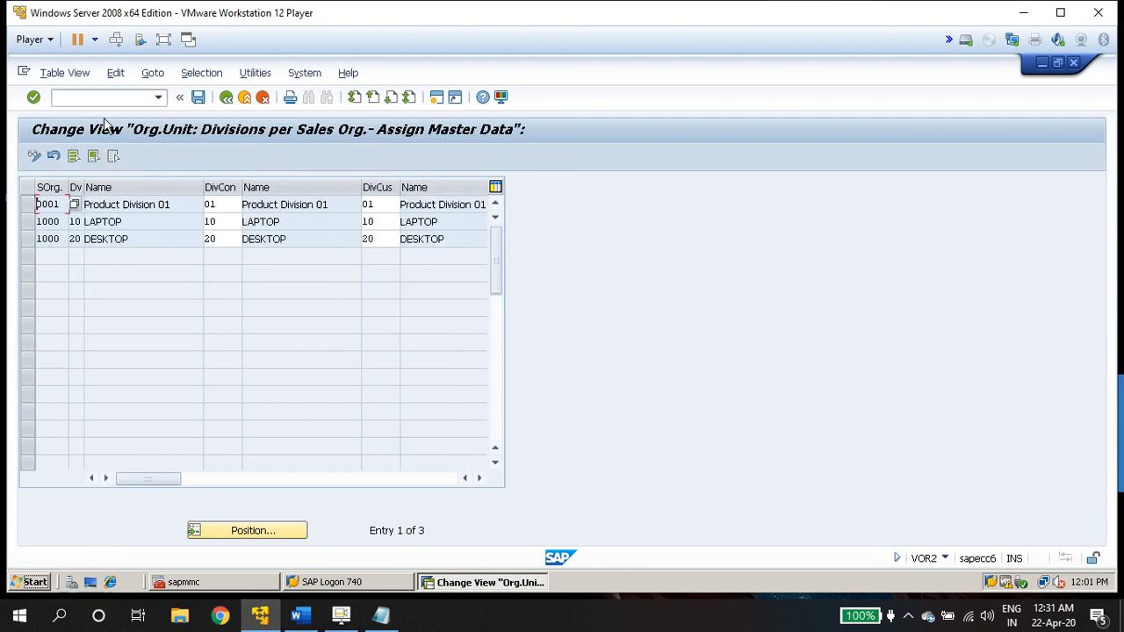
Set DivCon and DivCus of the DESKTOP division in sales organization 1000 to 10.
double_click(215, 221)
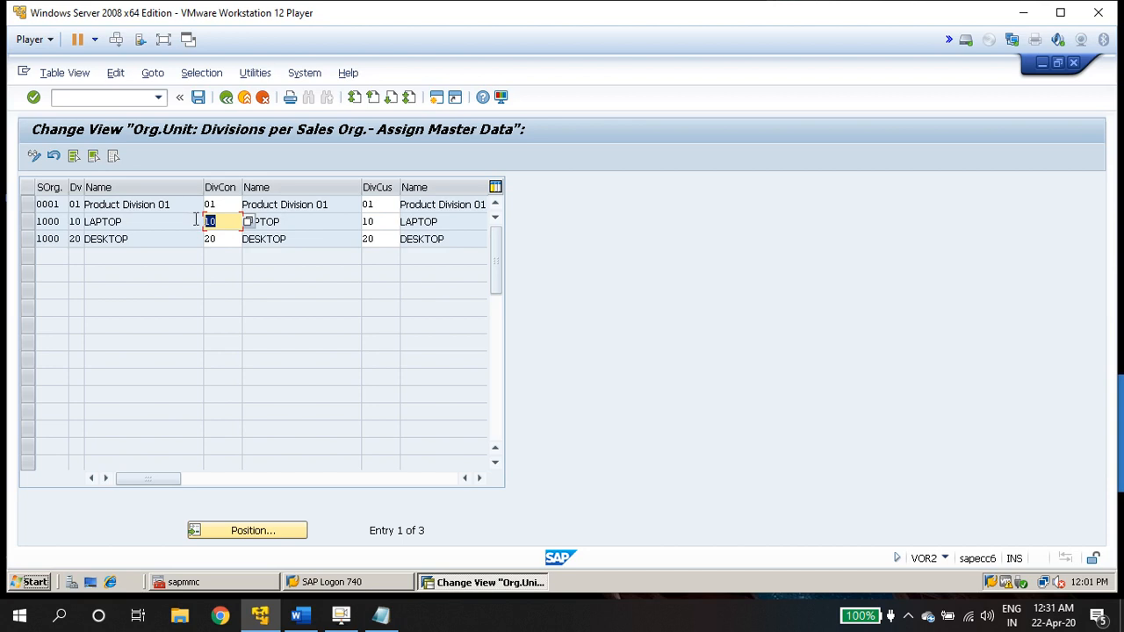
double_click(220, 238)
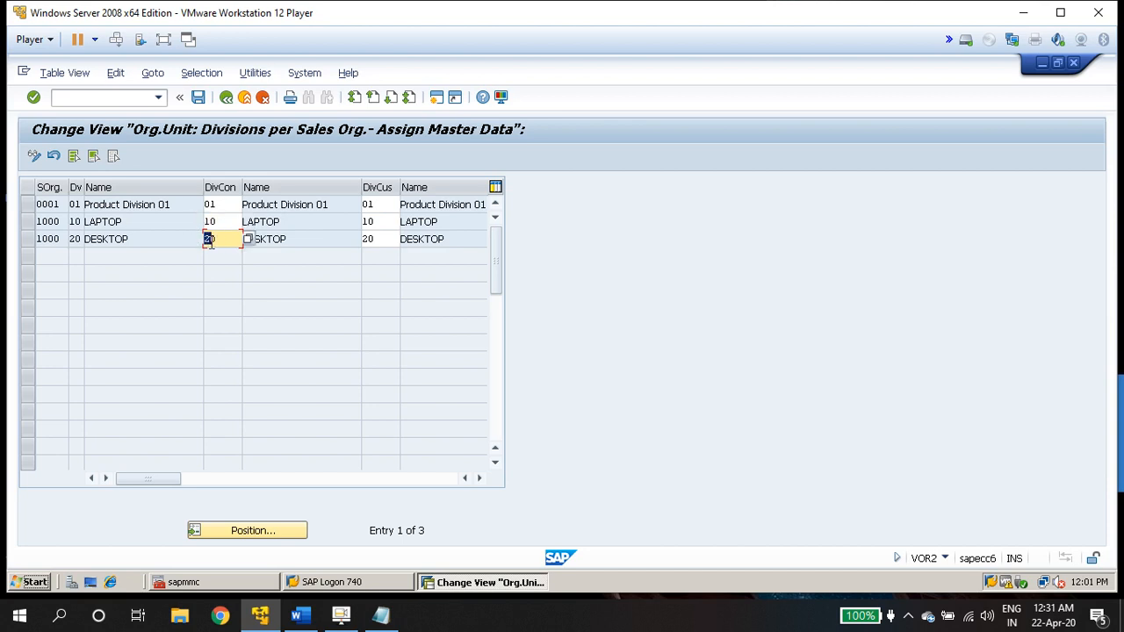
left_click_drag(211, 244, 219, 241)
type("10")
key("Tab")
type("10")
key("Return")
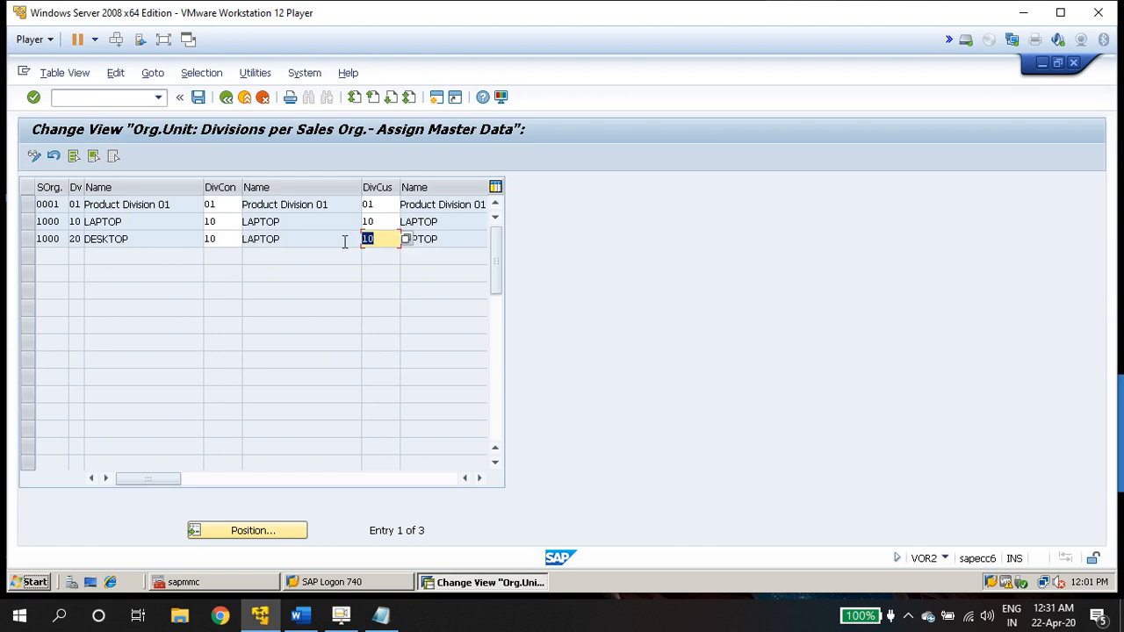
left_click(74, 223)
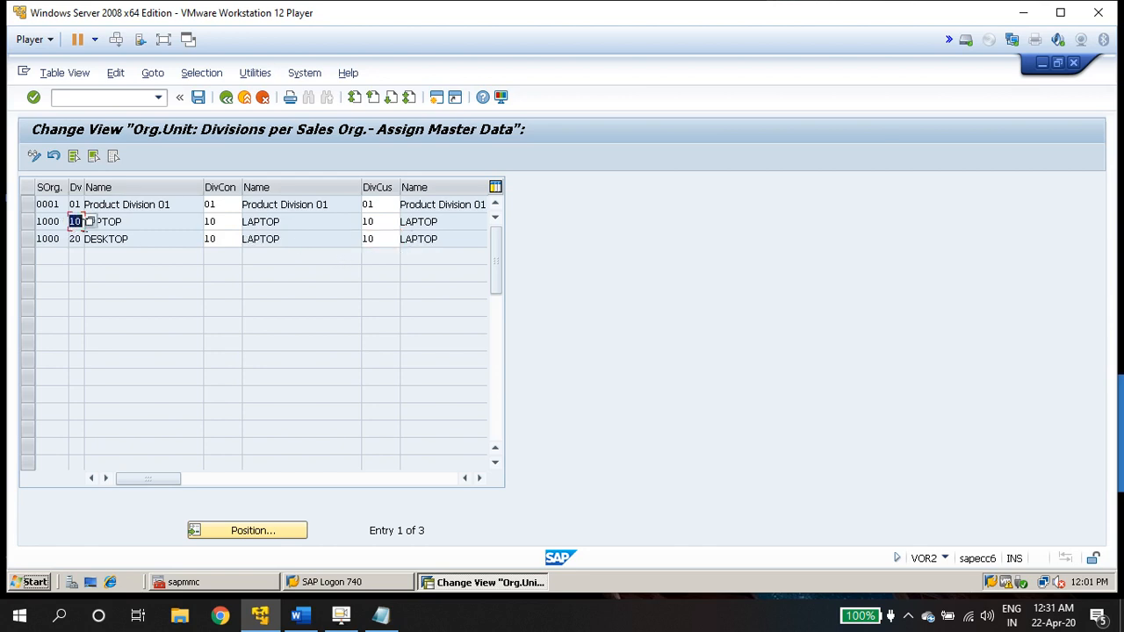
Check the DivCon and DivCus codes of the LAPTOP and DESKTOP divisions and save the division assignments.
left_click(216, 224)
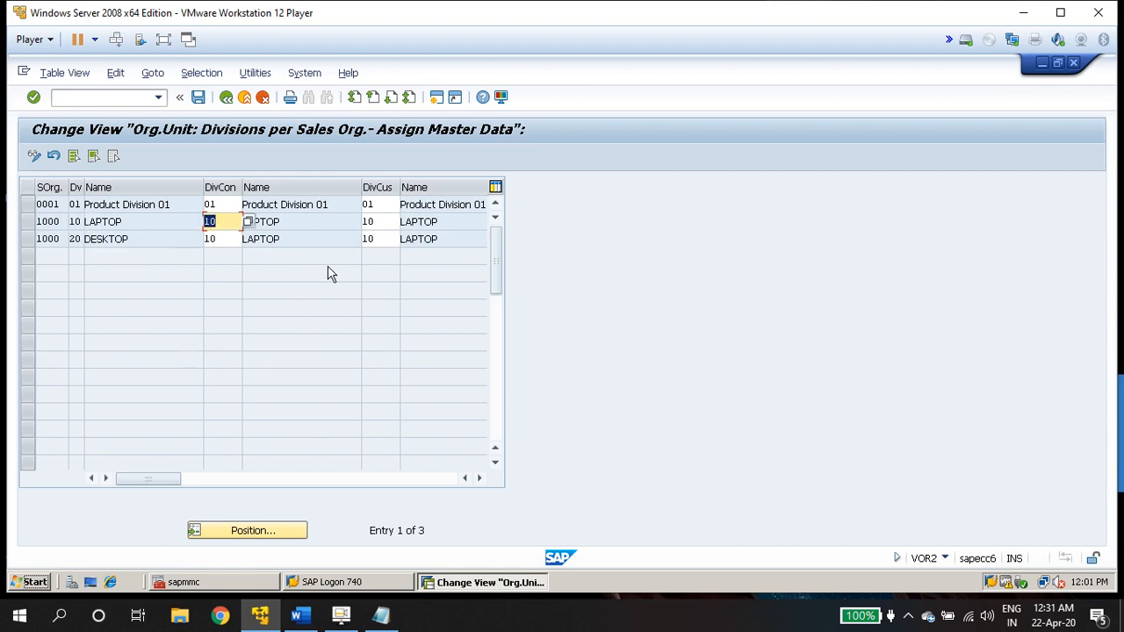
left_click(376, 222)
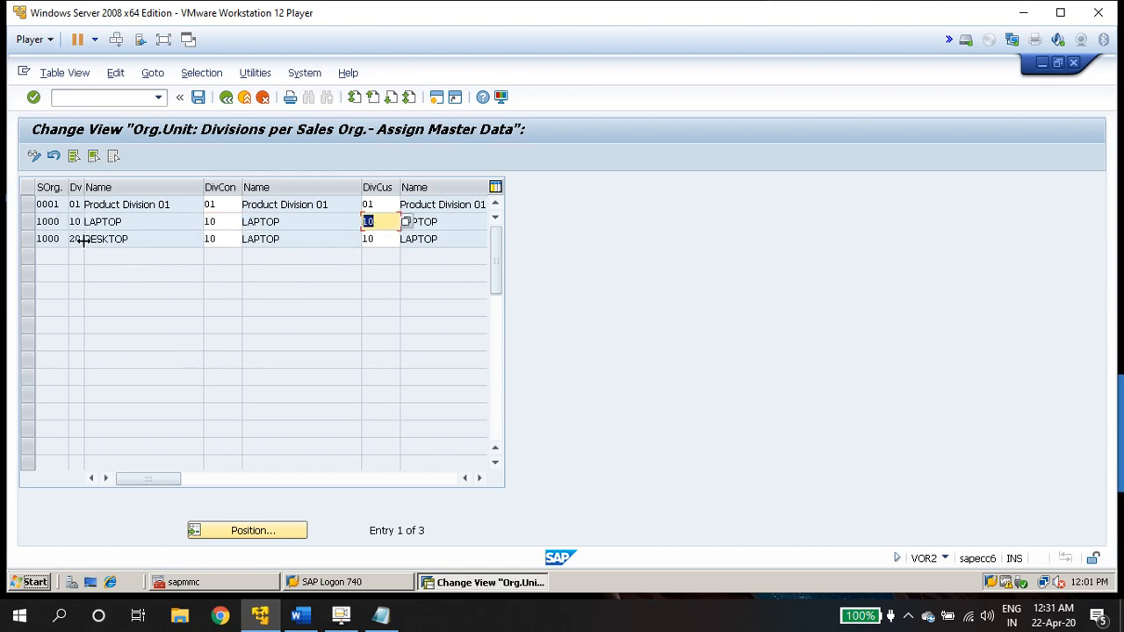
left_click(219, 239)
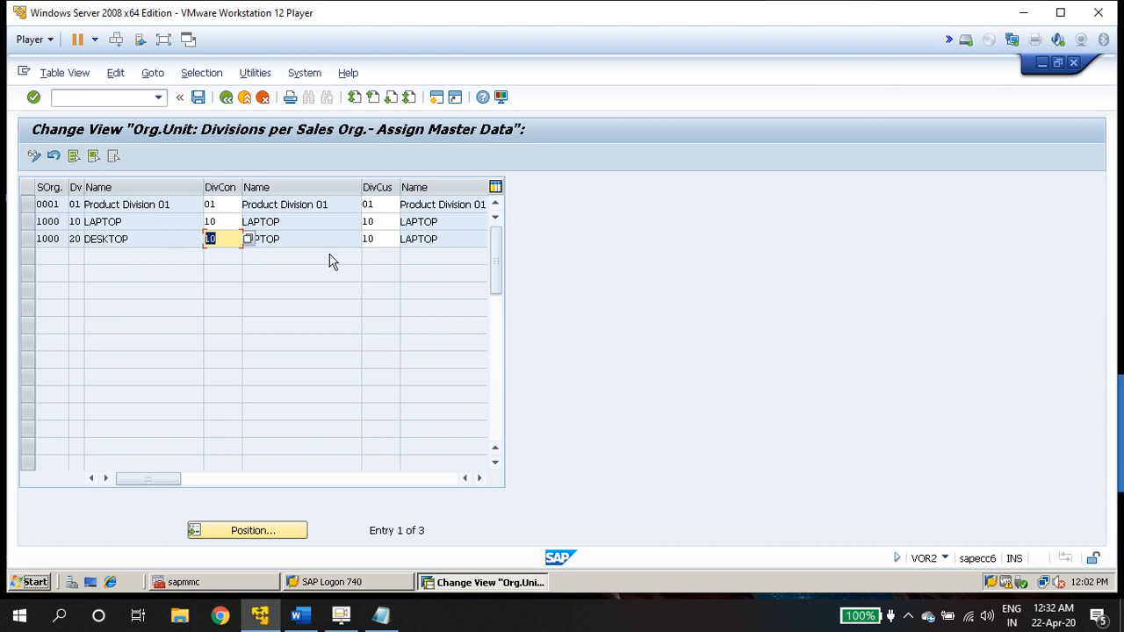
left_click(372, 241)
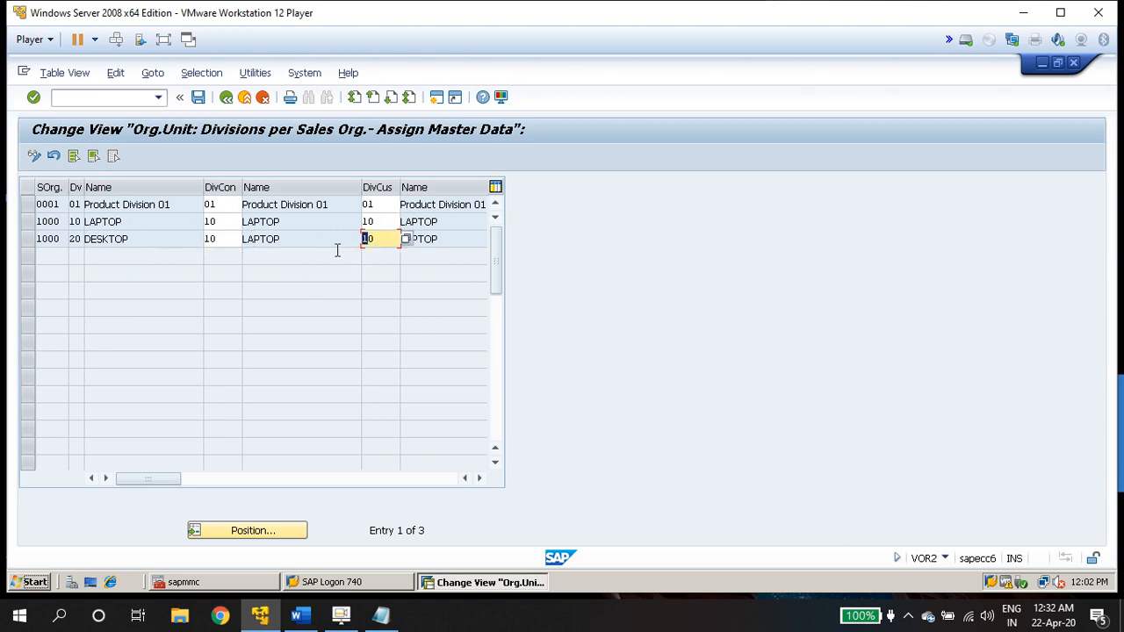
left_click(199, 97)
left_click(248, 332)
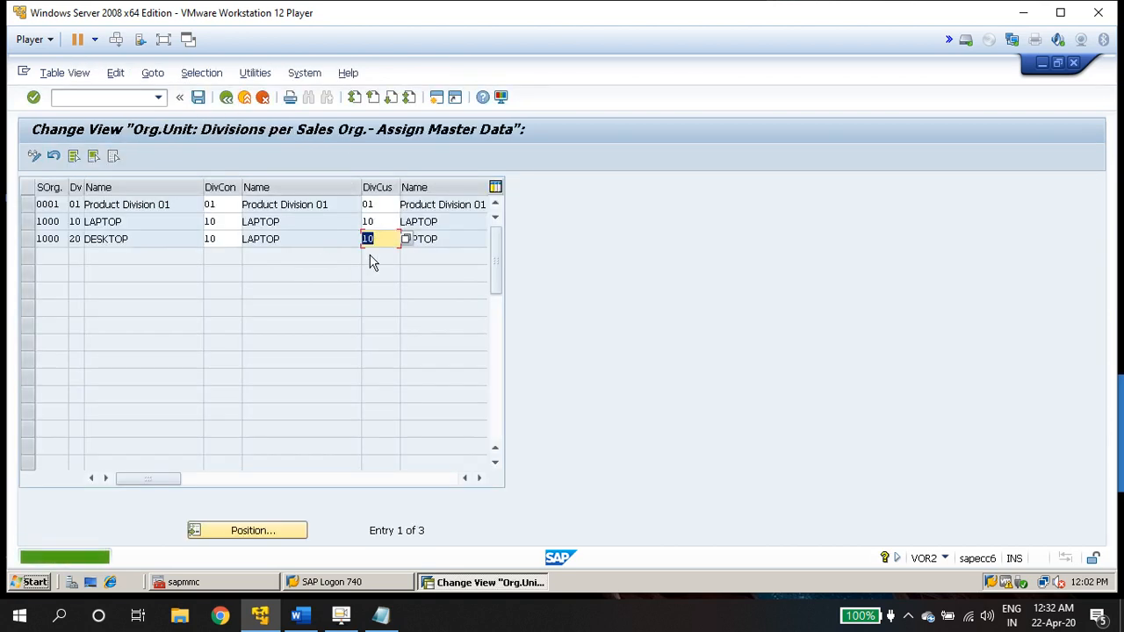
Recheck DivCon and DivCus of the DESKTOP division in sales organization 1000 and save the table again.
left_click(215, 239)
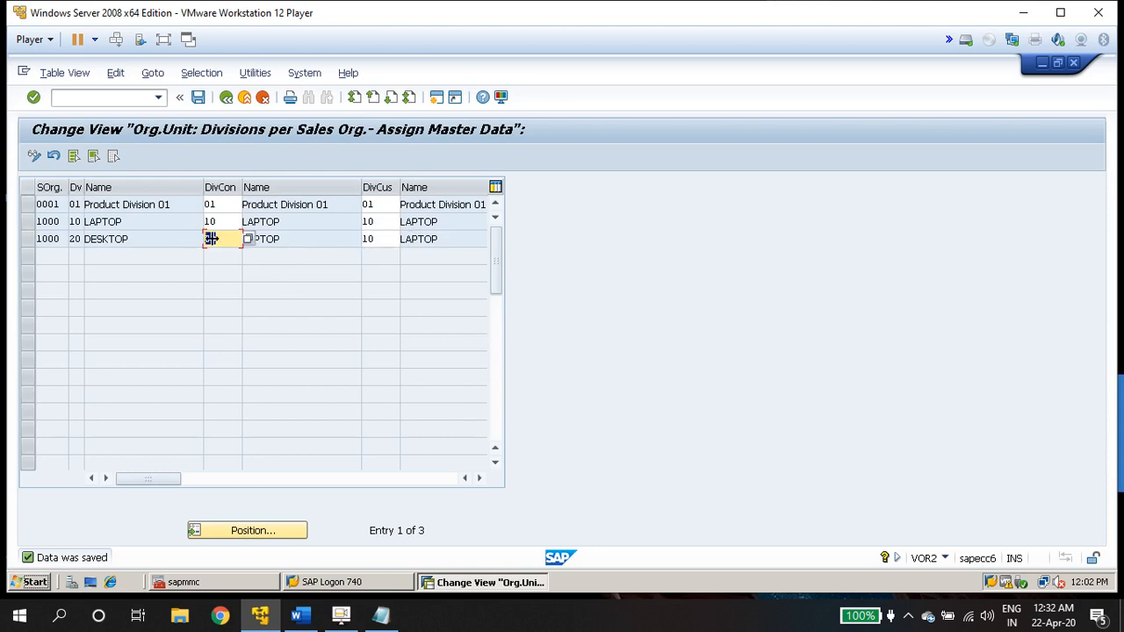
left_click(378, 240)
left_click(215, 239)
left_click(379, 239)
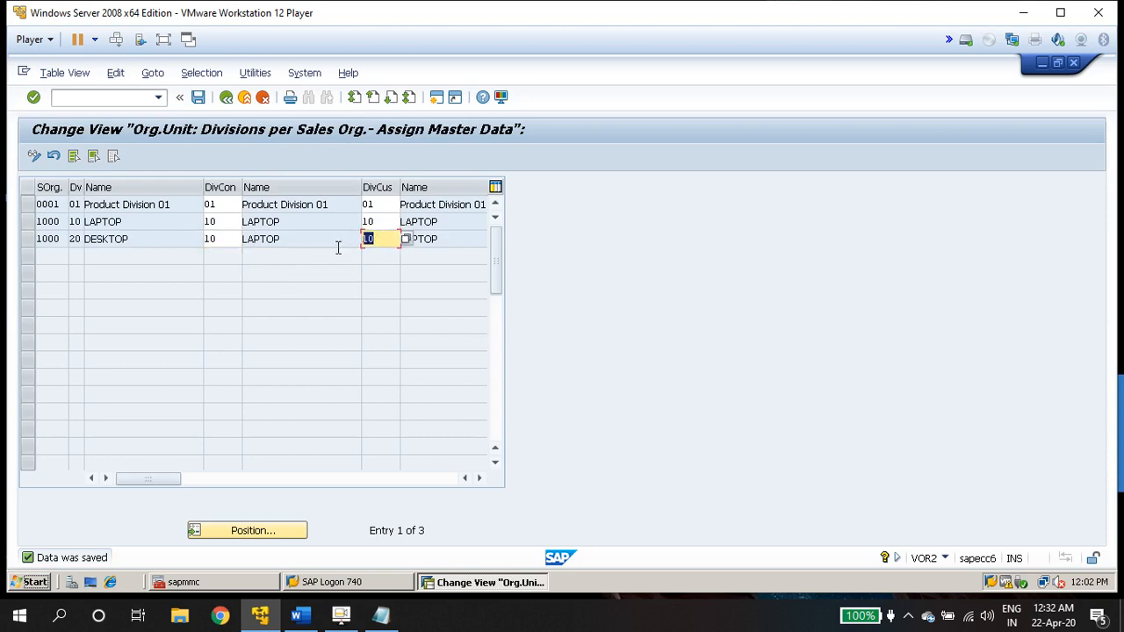
left_click(199, 97)
left_click(201, 98)
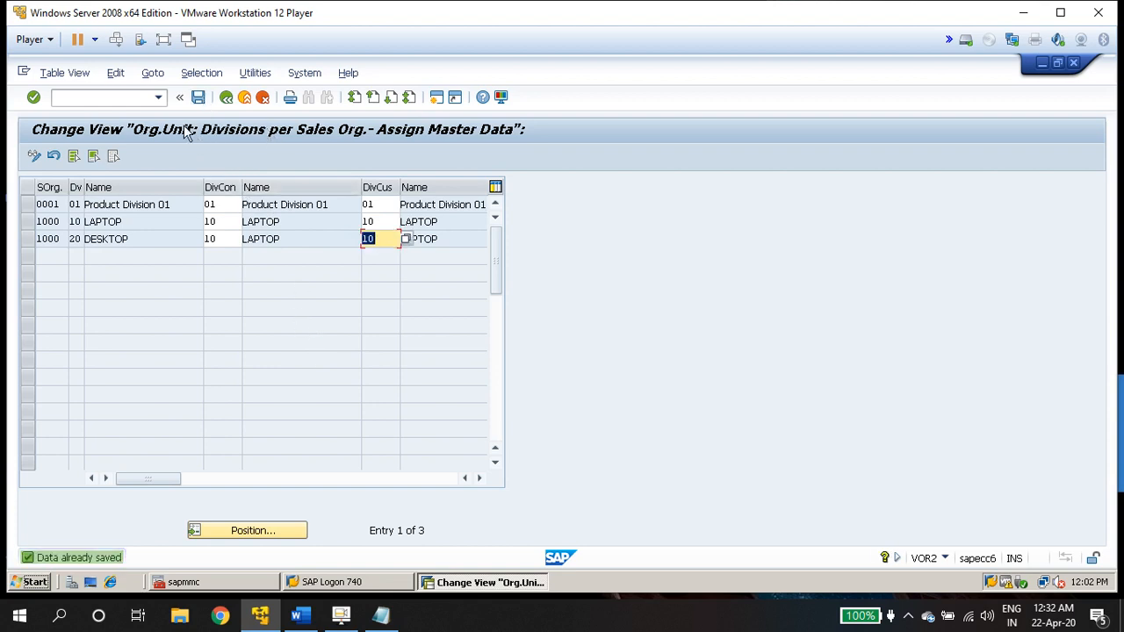
Open transaction /nvd01 and start creating a customer in sales organization 1000 with distribution channel 10 and division 10.
left_click(158, 97)
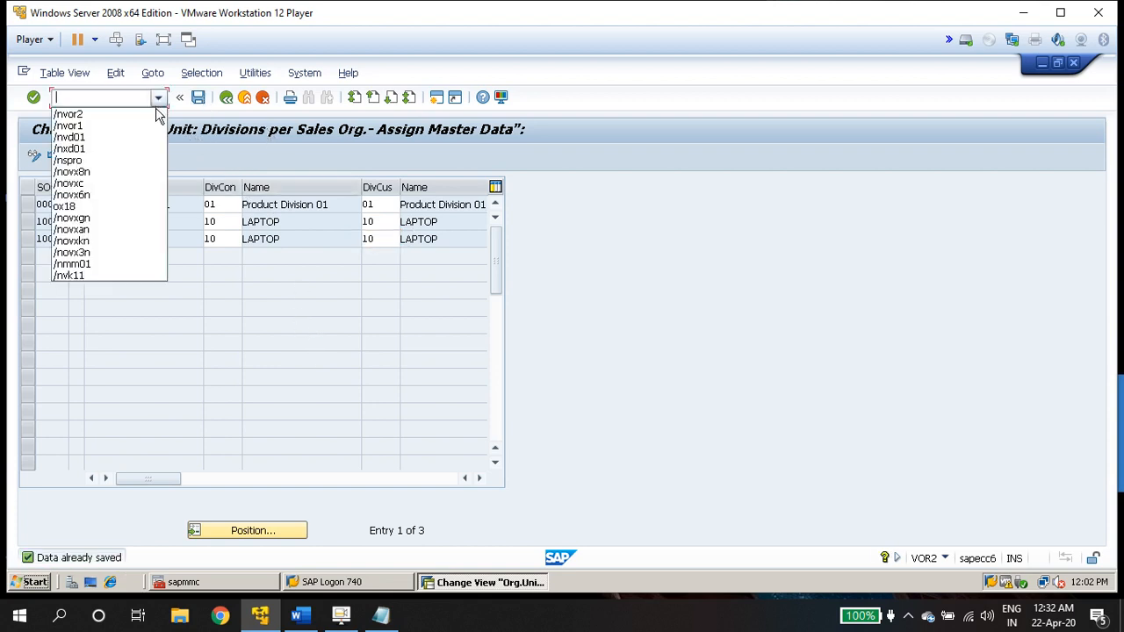
left_click(98, 147)
key("Return")
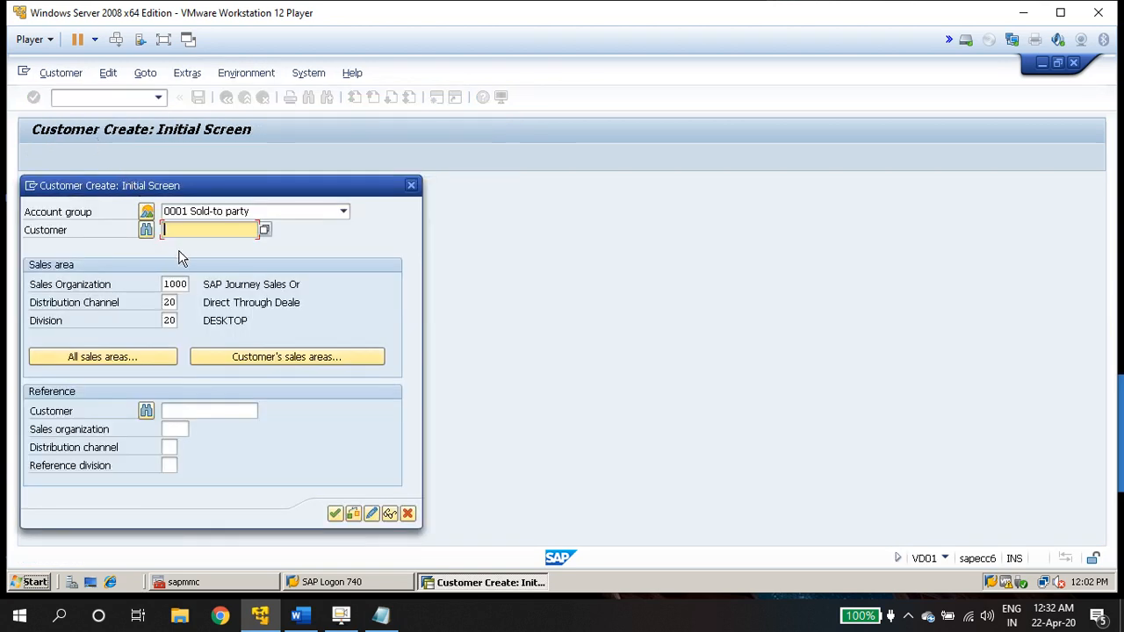
double_click(170, 303)
type("10")
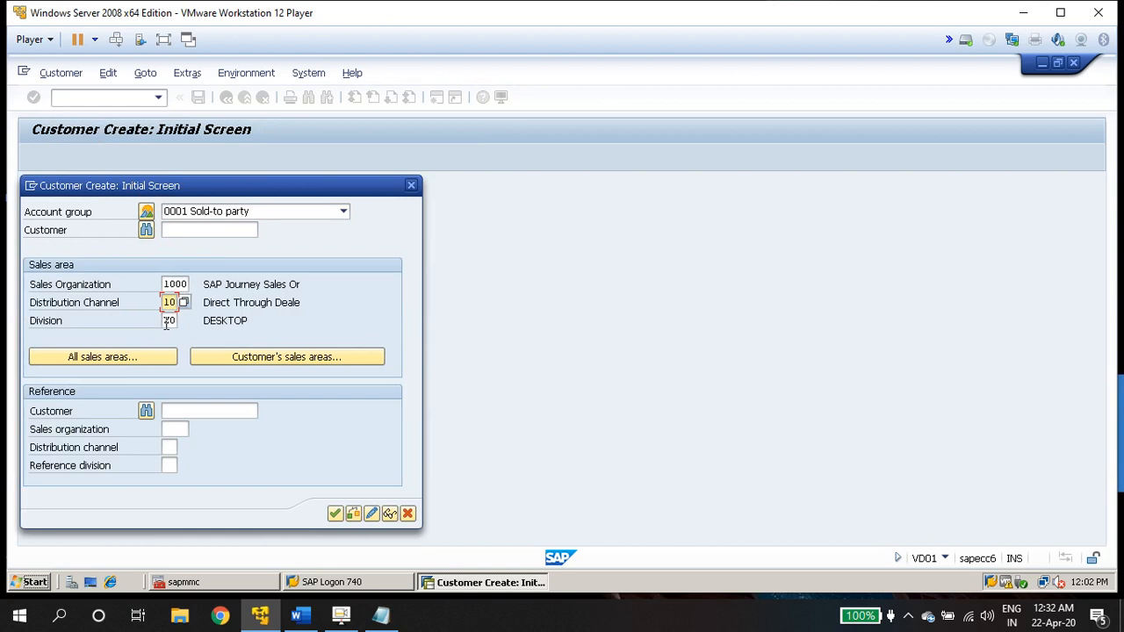
double_click(168, 321)
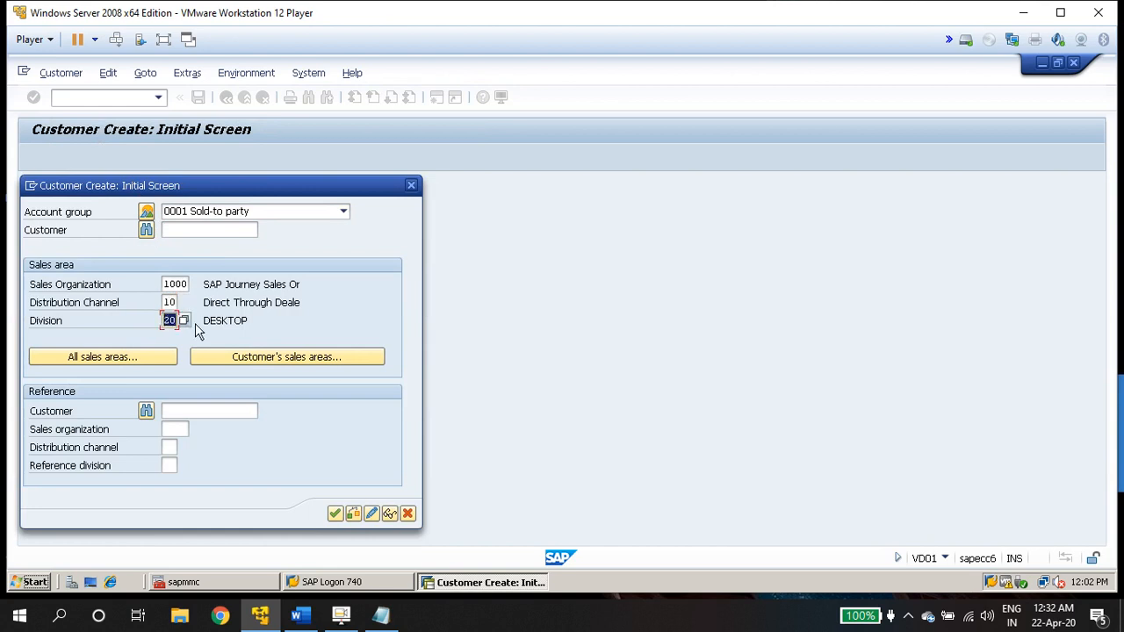
type("10")
key("Return")
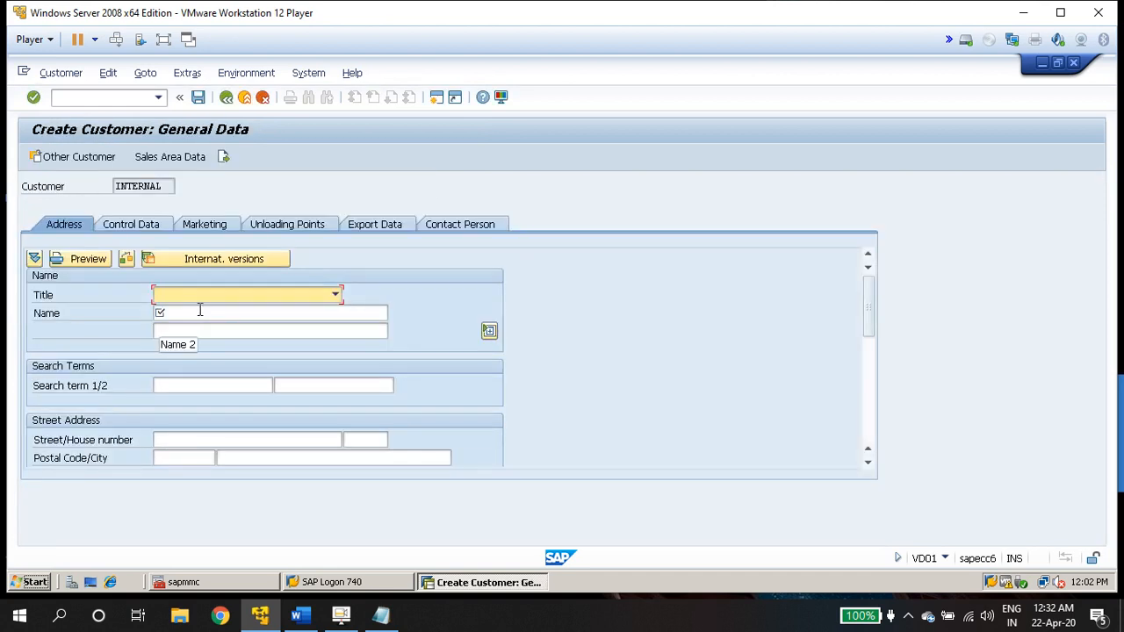
Restart transaction /nvd01 and try to create a customer in sales organization 1000 with distribution channel 10 and division 20.
left_click(227, 102)
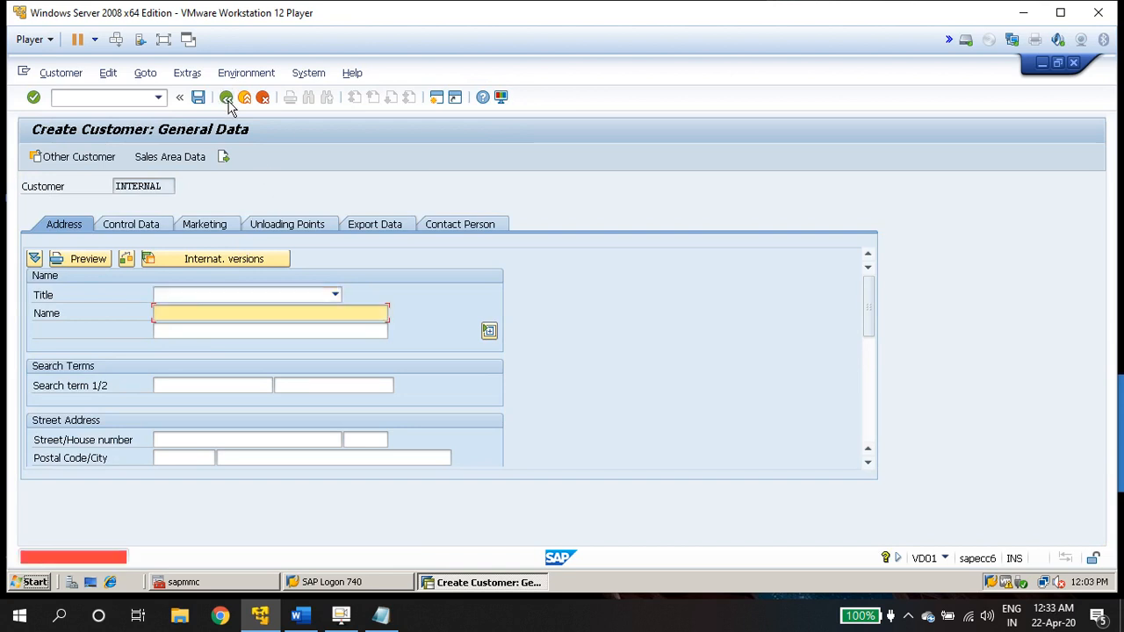
left_click(159, 99)
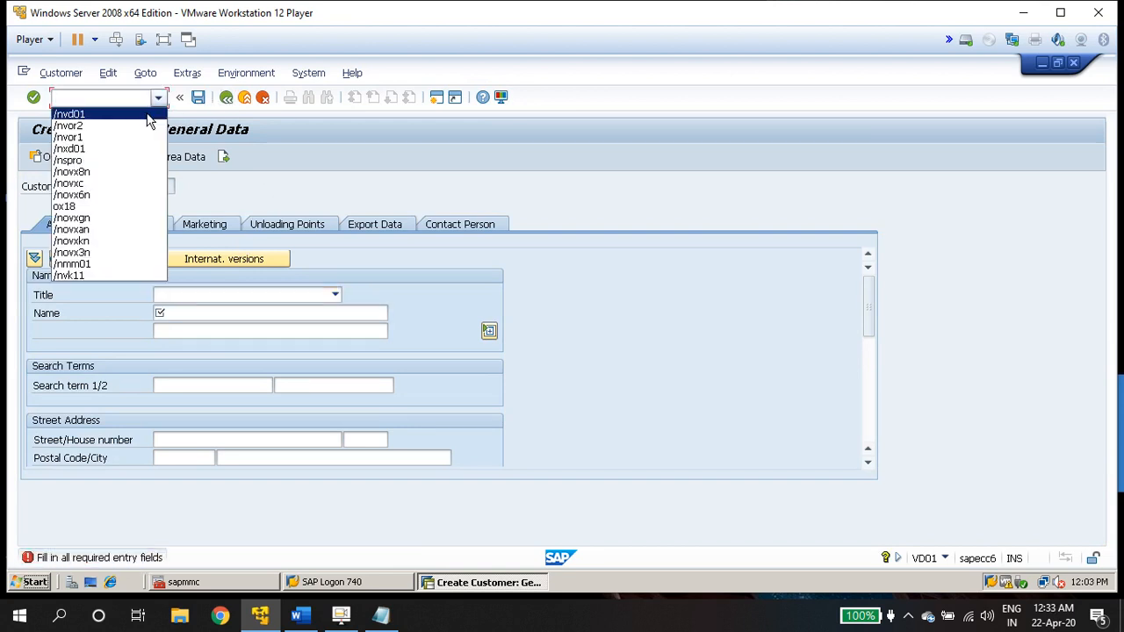
left_click(149, 114)
left_click(32, 102)
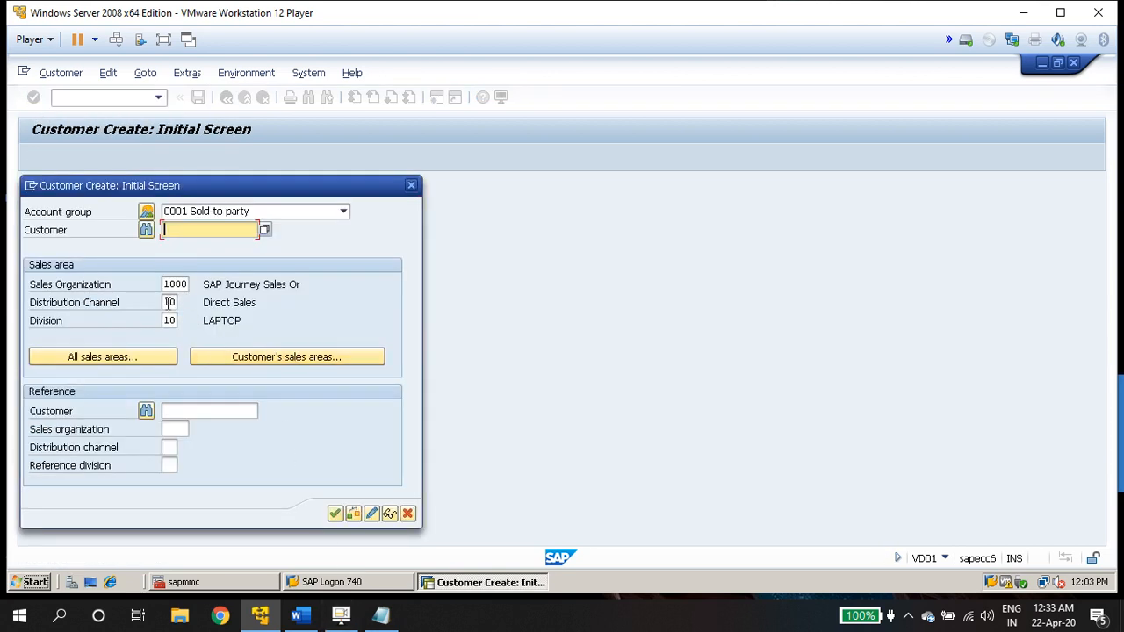
double_click(171, 303)
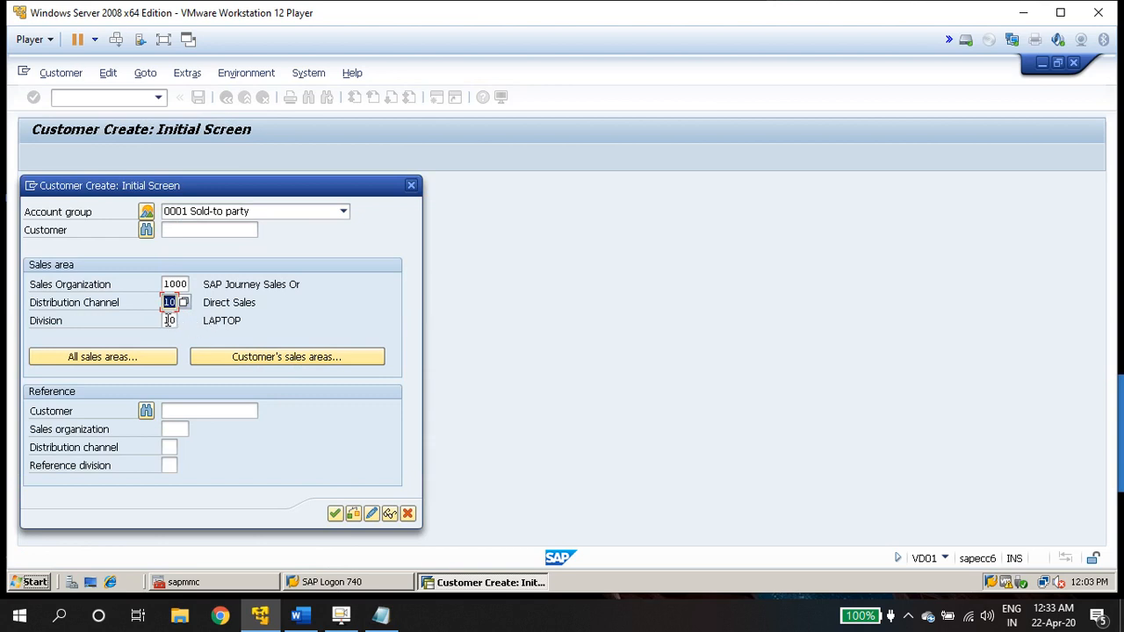
key("Tab")
type("20")
key("Return")
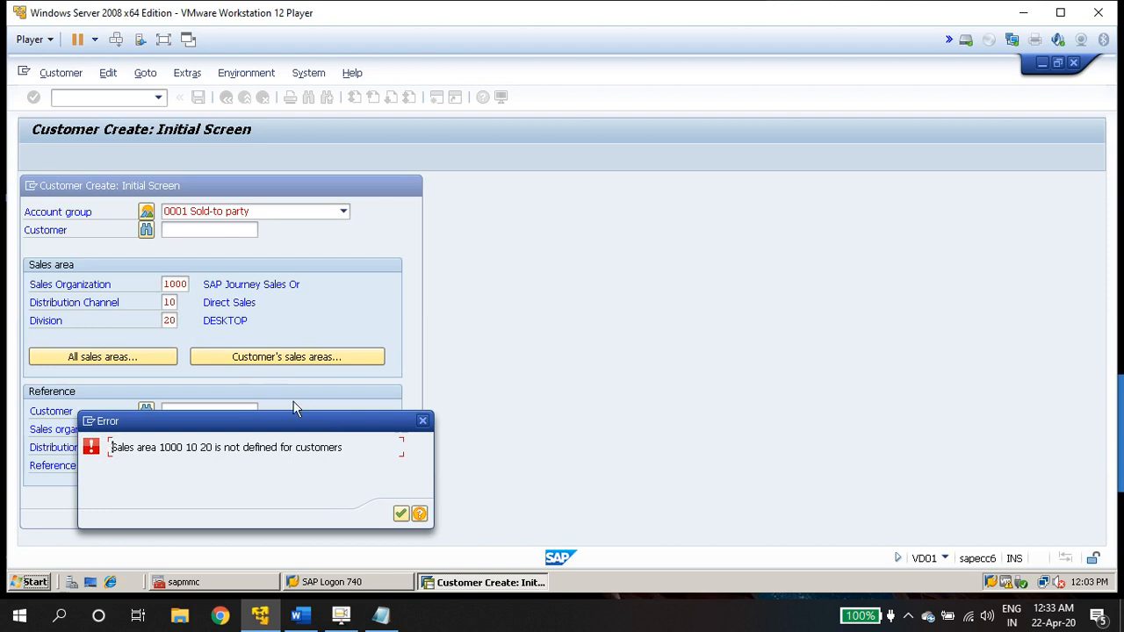
left_click(422, 419)
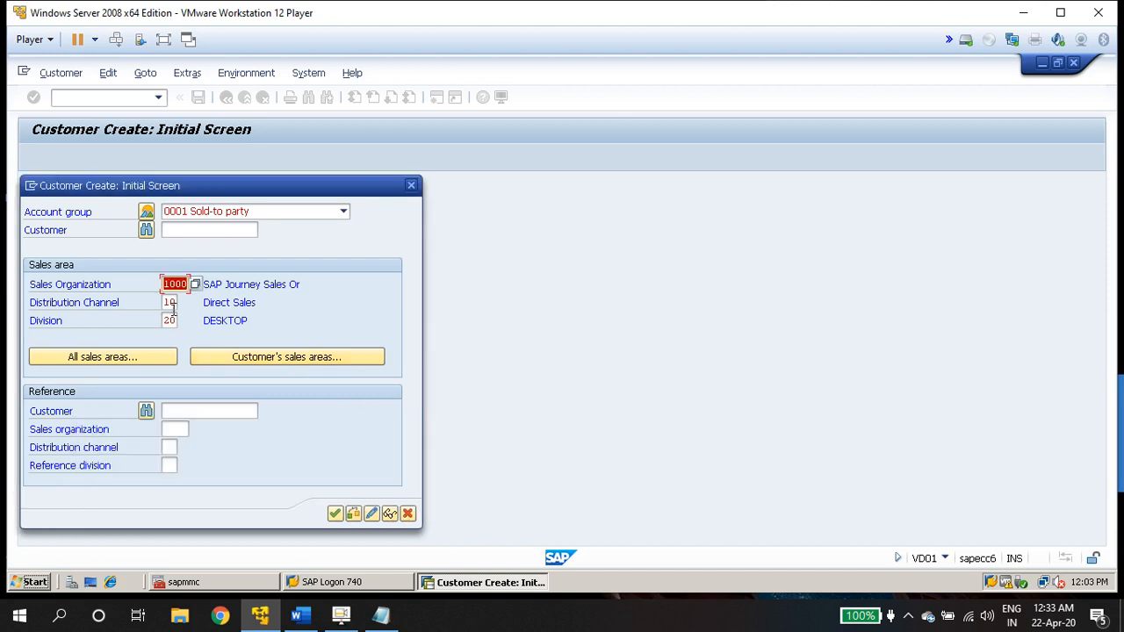
Try to create the customer with distribution channel 20 and division 20.
key("Tab")
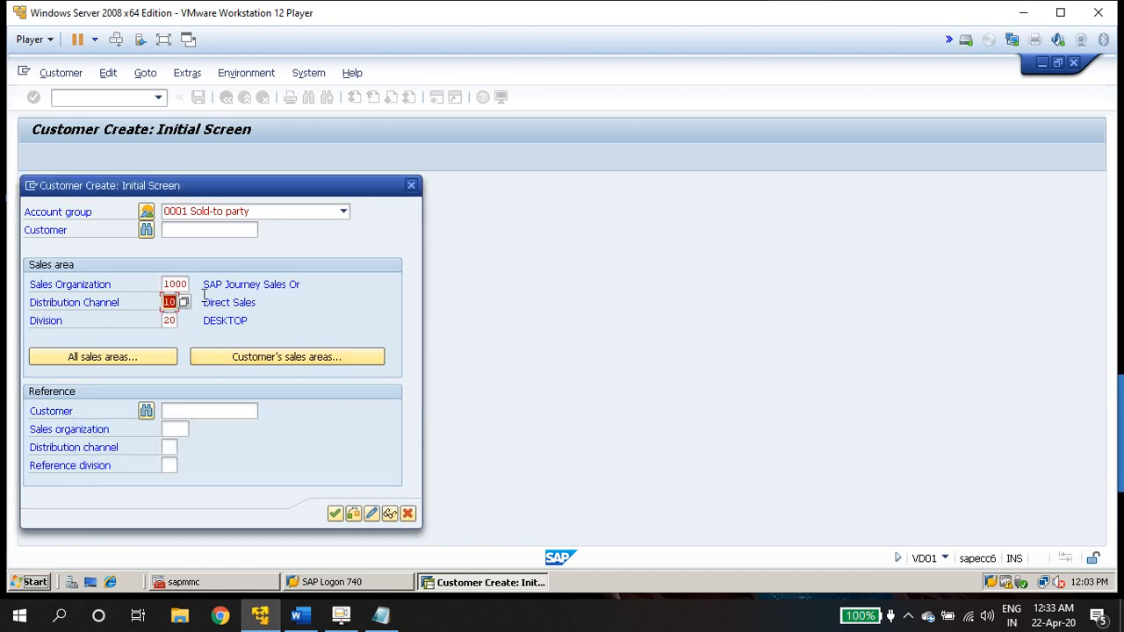
type("20")
key("Return")
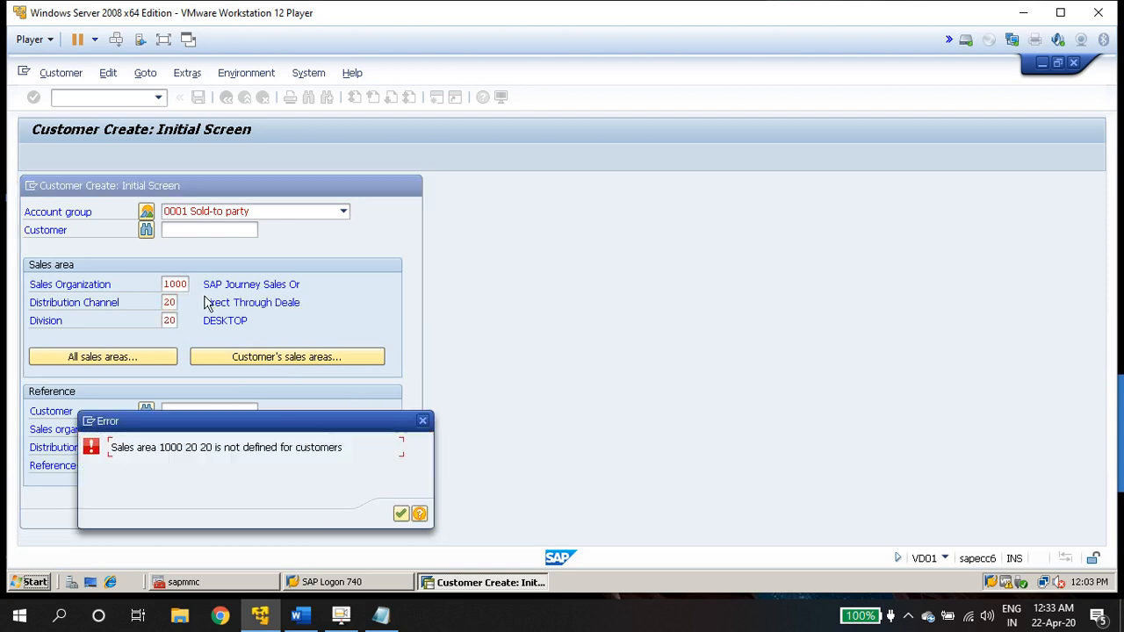
left_click(402, 517)
Try to create the customer with distribution channel 20 and division 10.
left_click_drag(164, 320, 220, 334)
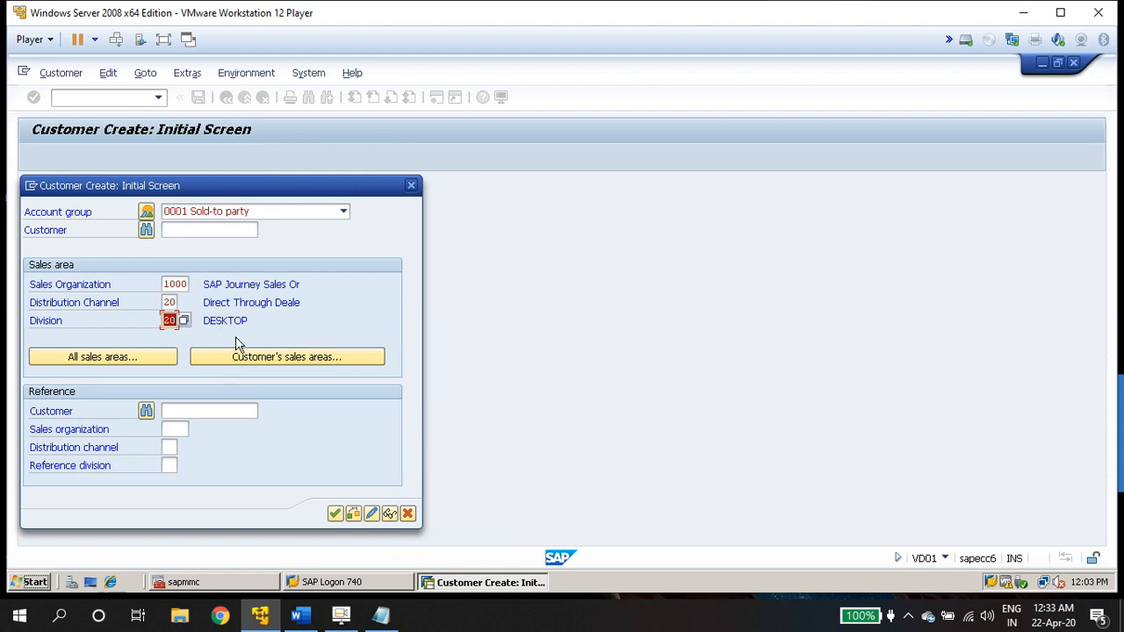
type("10")
key("Return")
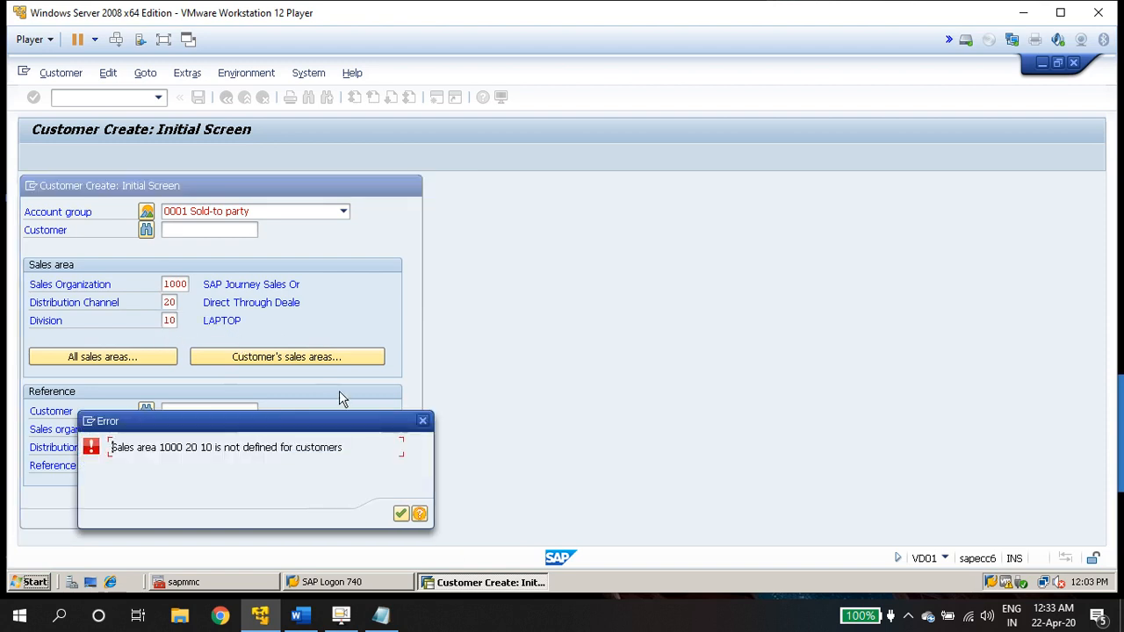
left_click(422, 420)
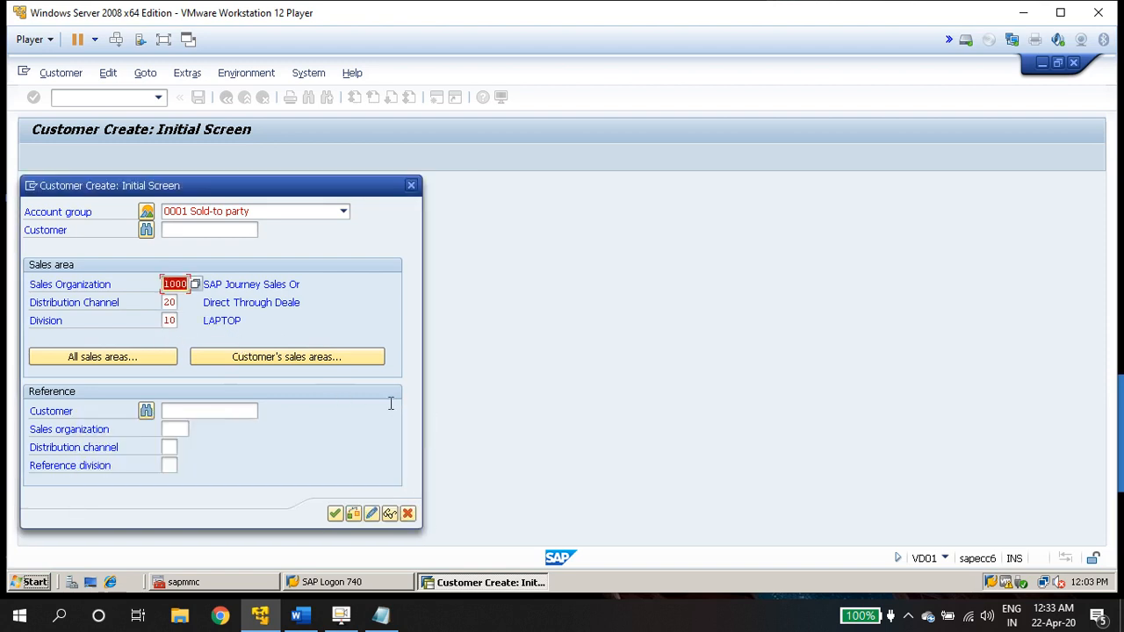
Set the distribution channel to 10, keeping division 10, and continue to the customer's general data.
left_click(167, 303)
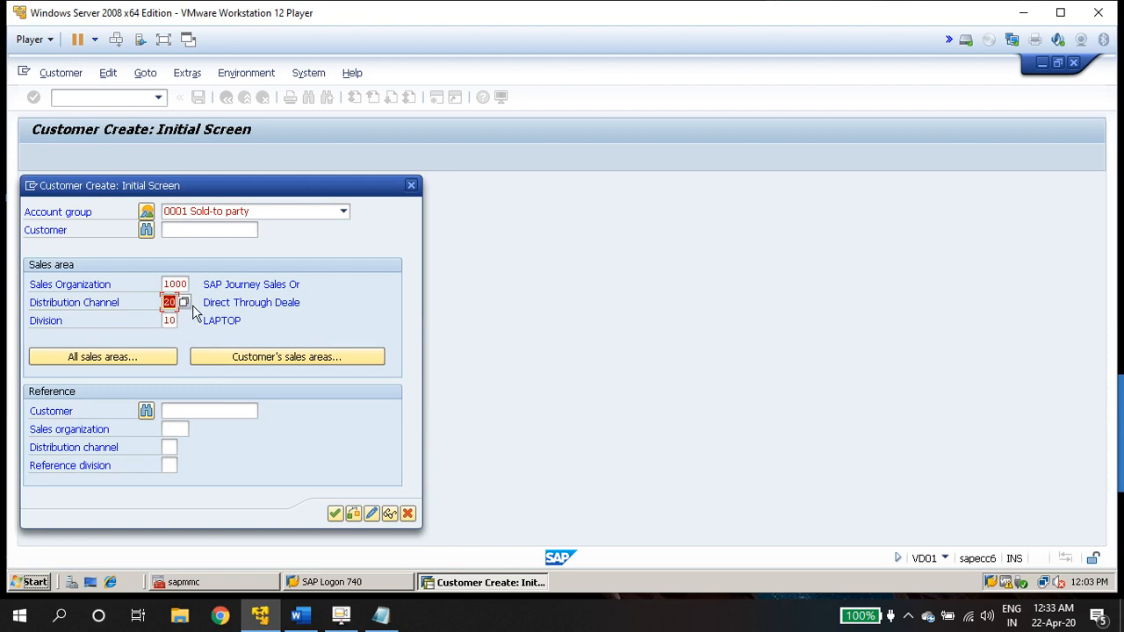
type("10")
key("Return")
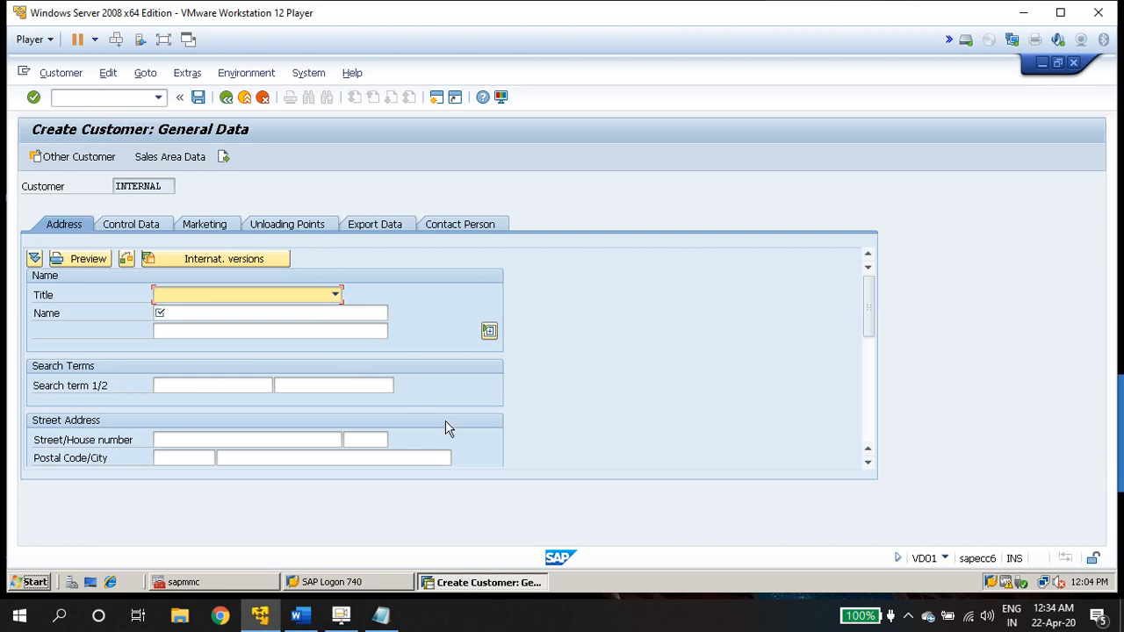
Open a new SAP session and start transaction /nvor1 to show the common distribution channels.
left_click(439, 98)
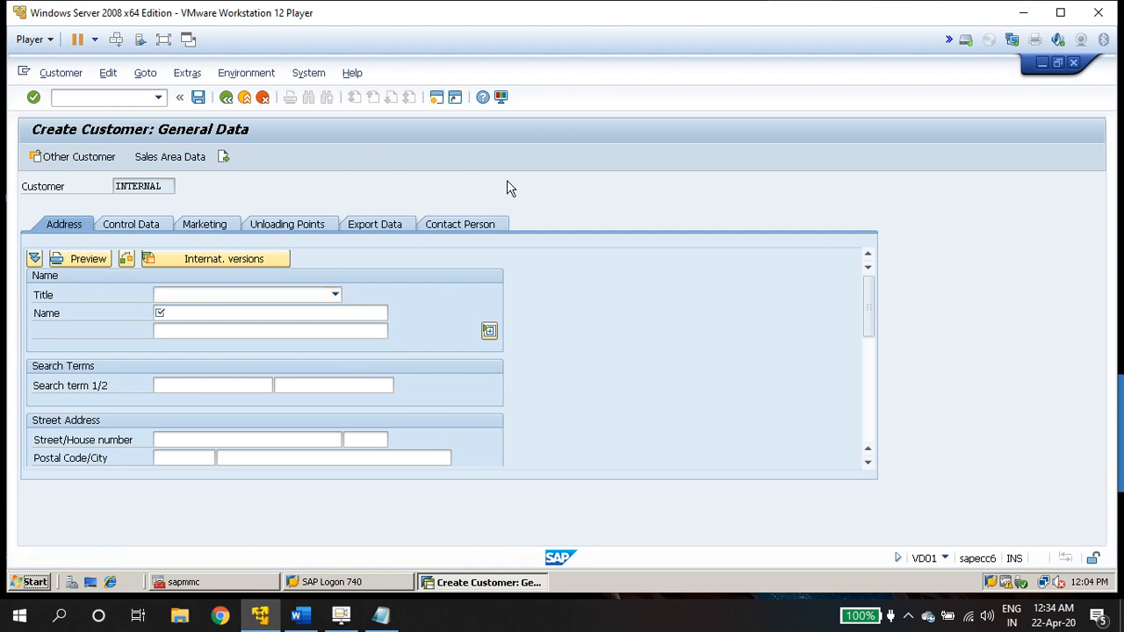
left_click(438, 99)
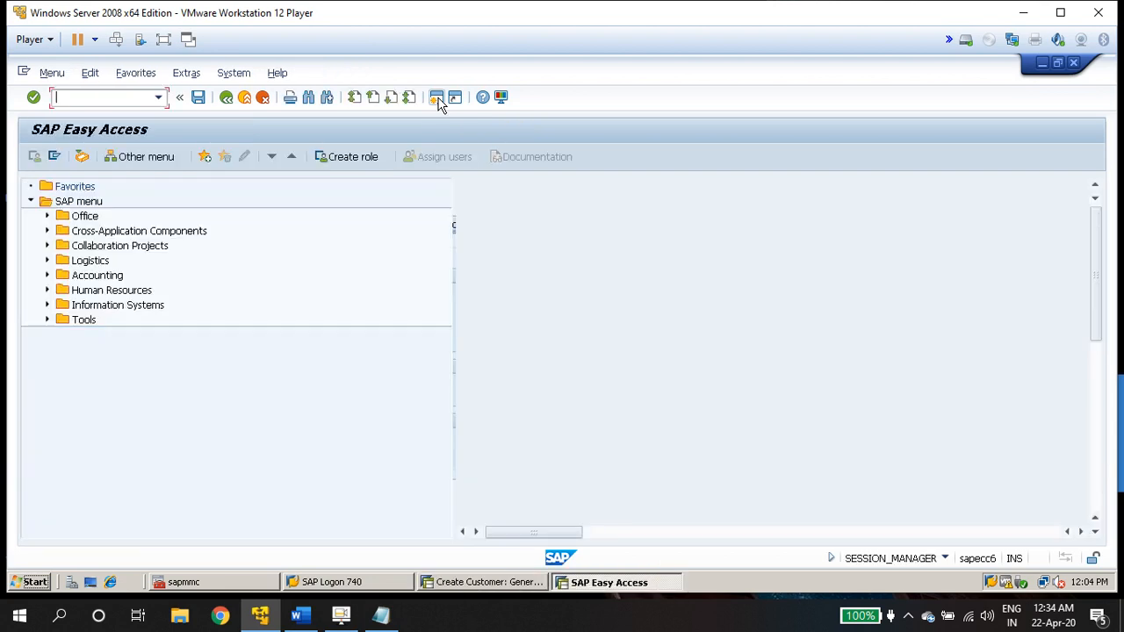
left_click(158, 97)
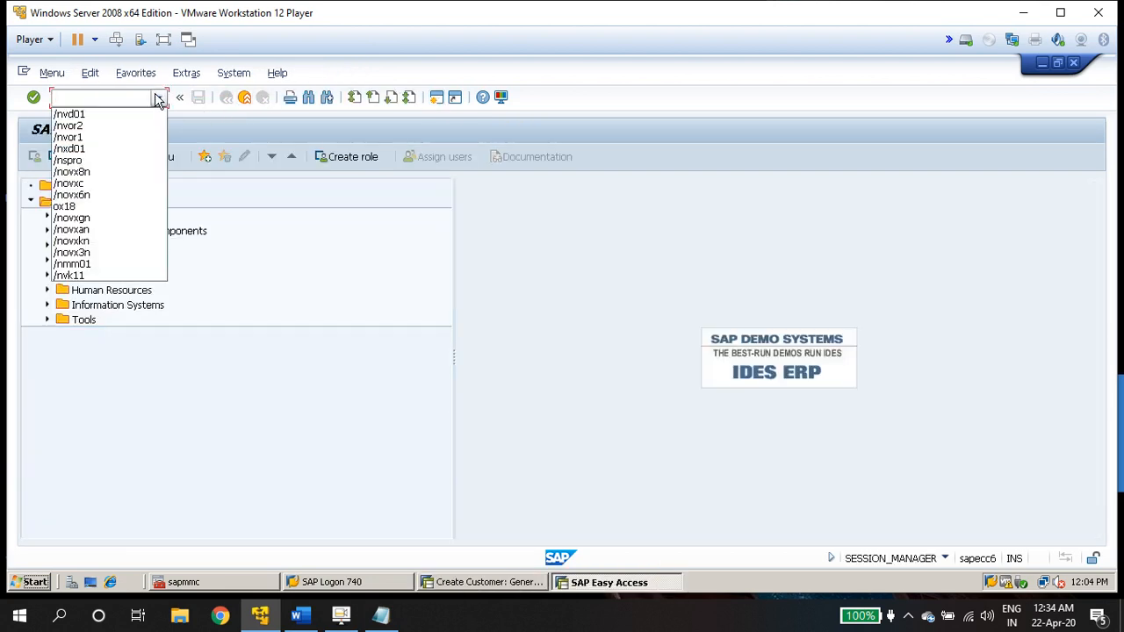
left_click(134, 137)
key("Return")
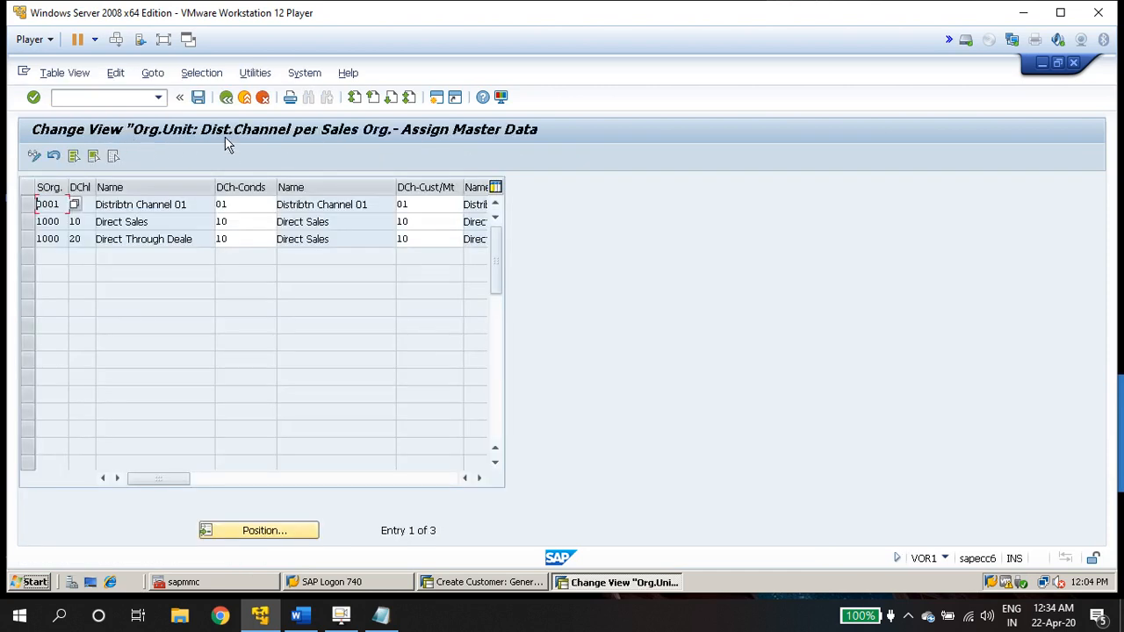
Review the DCh-Conds and DCh-Cust/Mt codes of the Direct Sales and Direct Through Deale channels in sales organization 1000.
left_click_drag(226, 222, 211, 221)
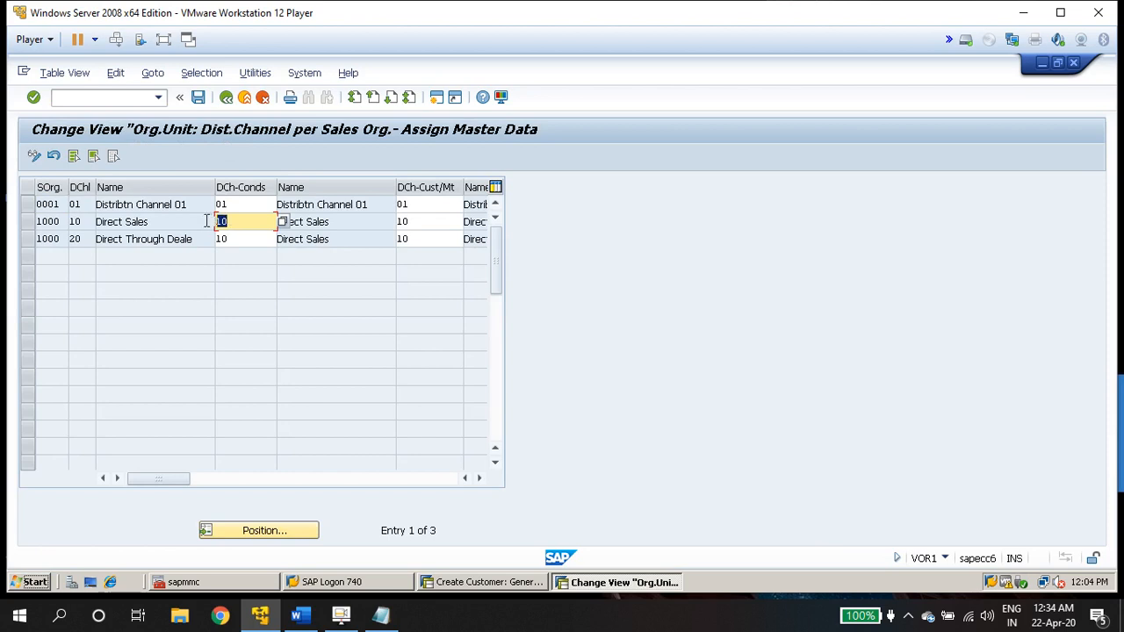
left_click(87, 225)
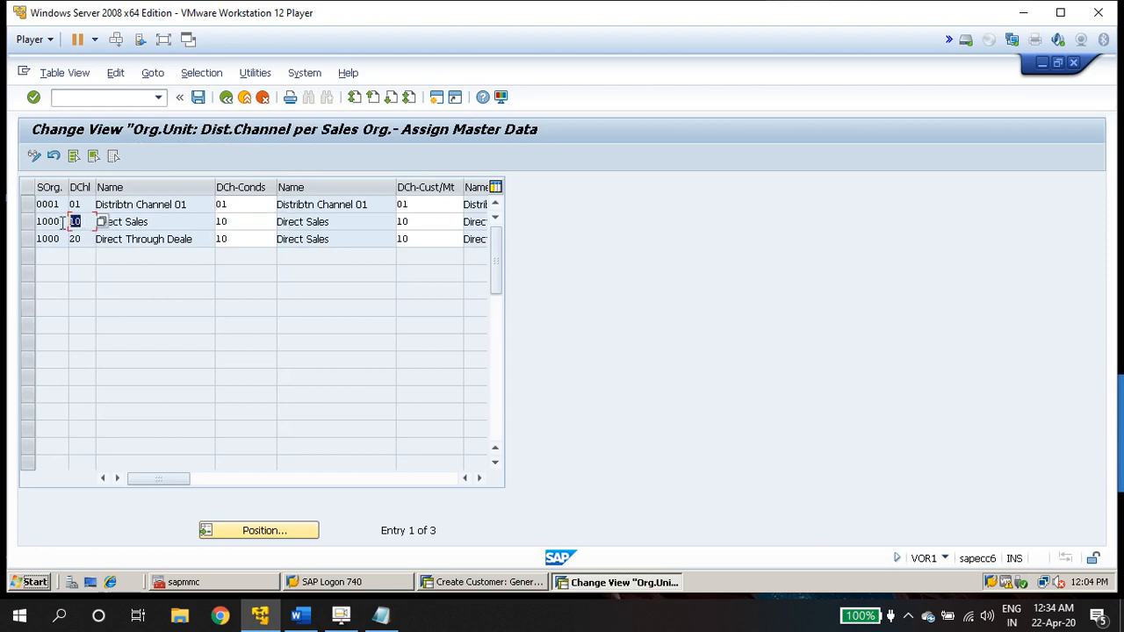
left_click(226, 221)
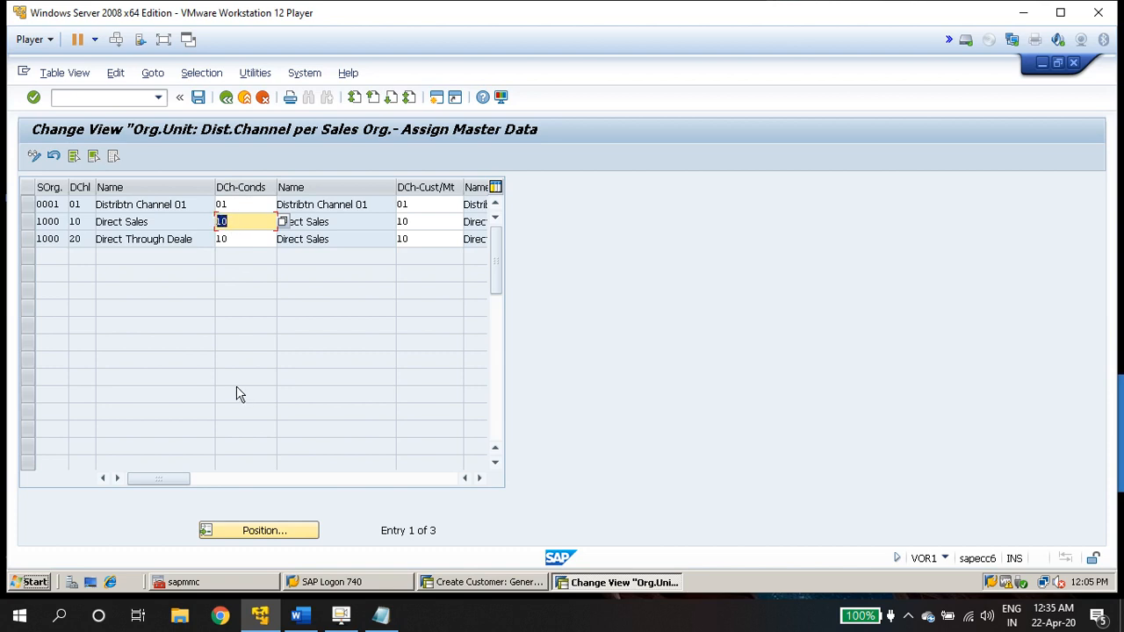
left_click(421, 223)
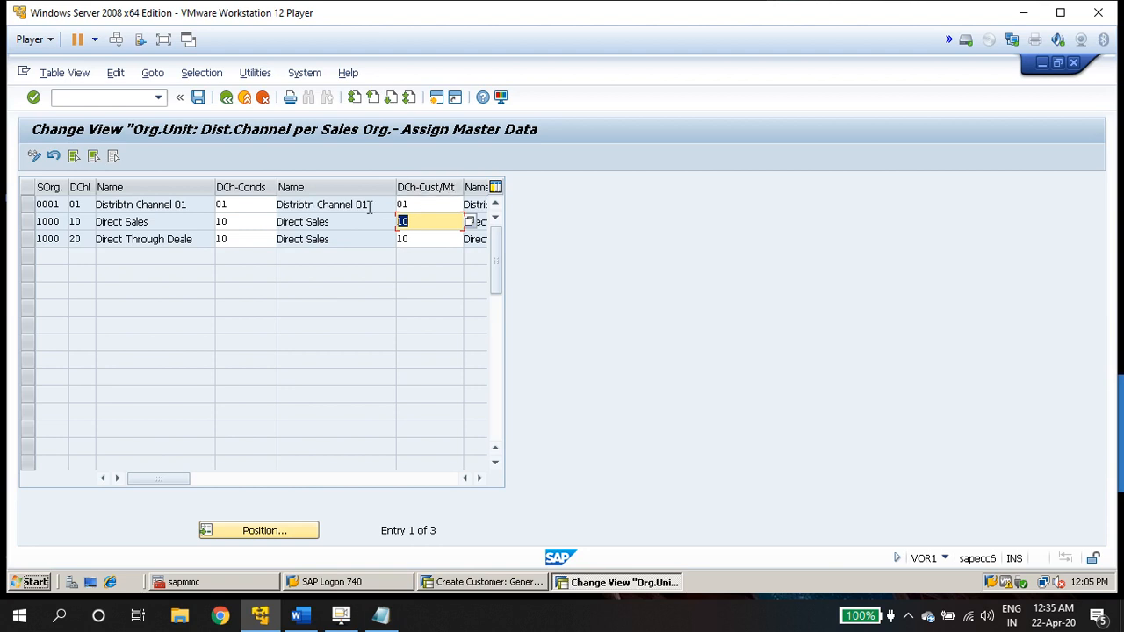
left_click(254, 226)
left_click(233, 241)
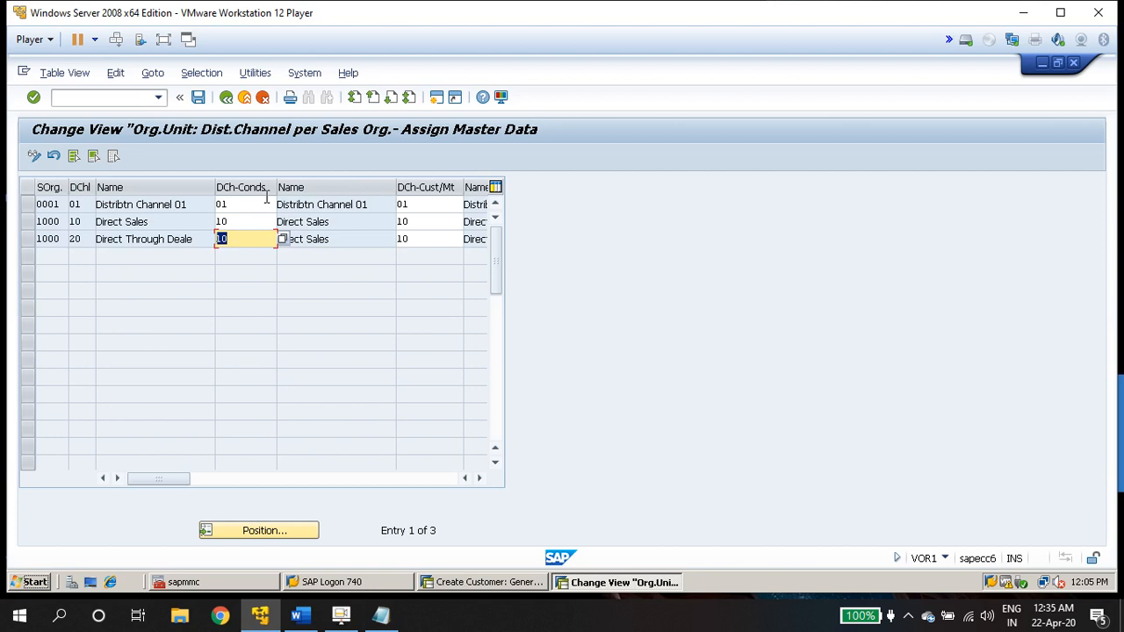
Compare the common customer/material channel codes assigned to distribution channels 10 and 20 of sales organization 1000.
double_click(411, 221)
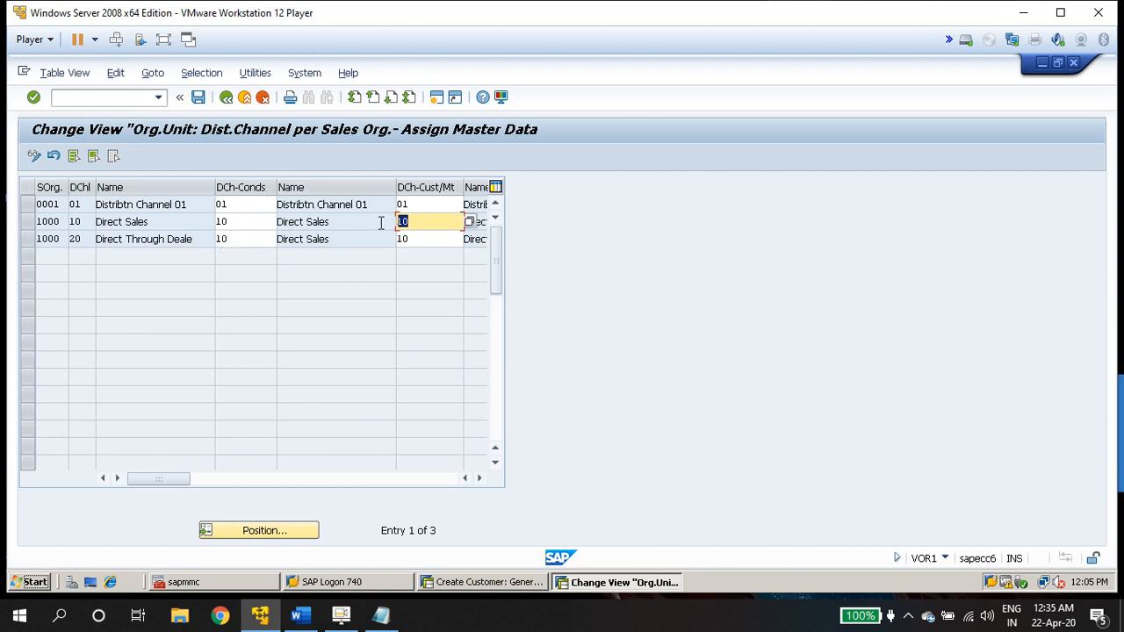
double_click(402, 237)
double_click(402, 223)
double_click(402, 238)
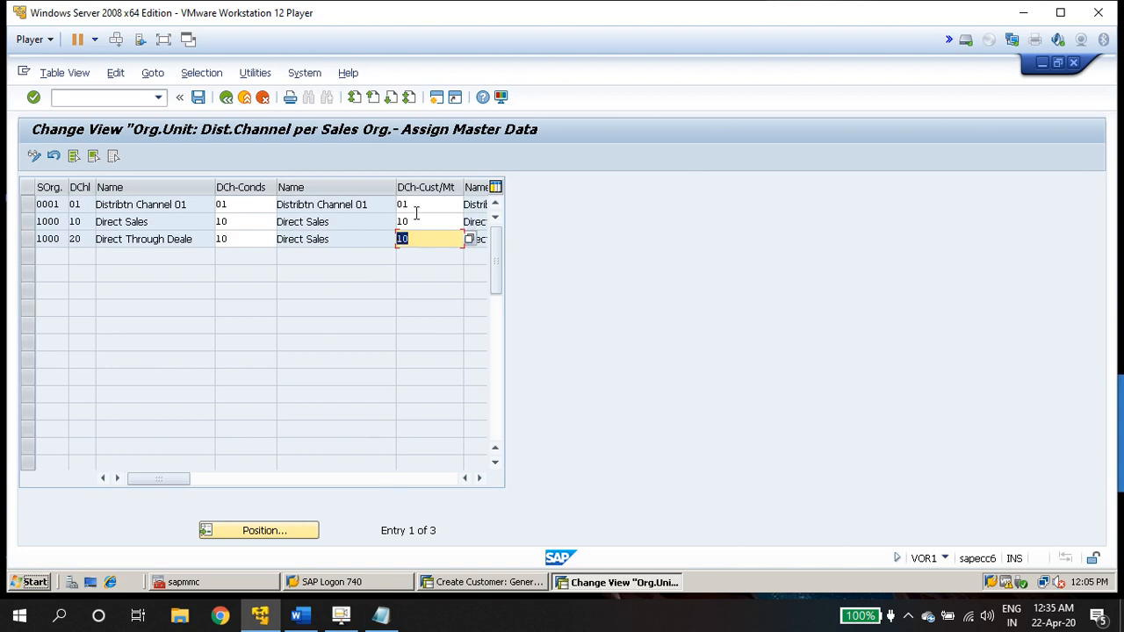
double_click(412, 221)
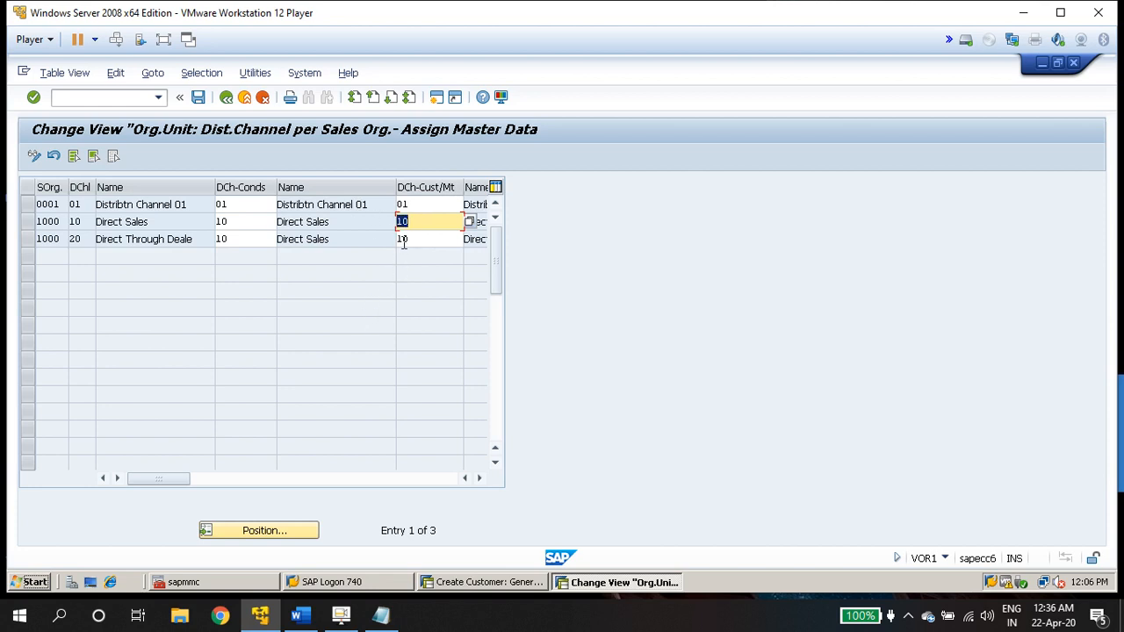
left_click(226, 222)
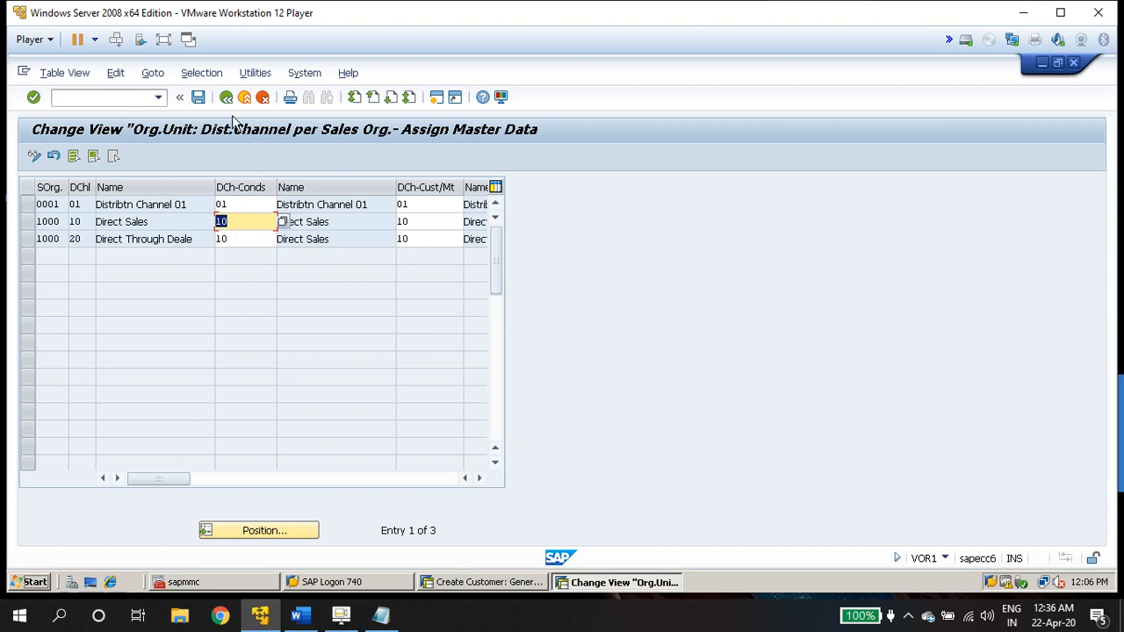
Start transaction /nvor2 and review the DivCon and DivCus codes of the LAPTOP and DESKTOP divisions in sales organization 1000.
left_click(159, 97)
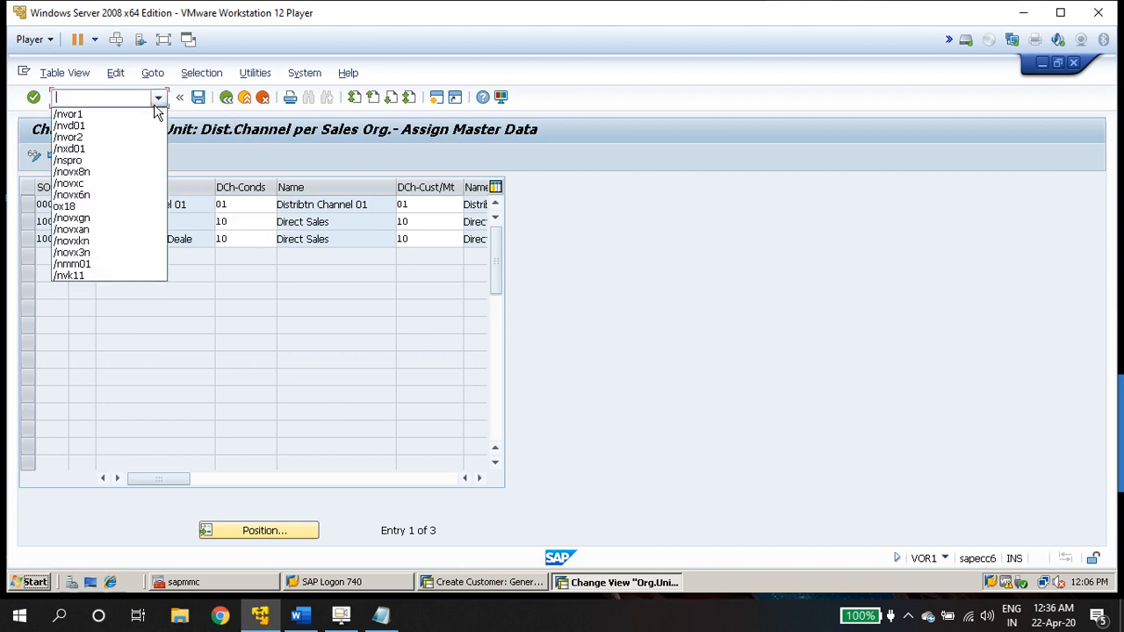
left_click(121, 146)
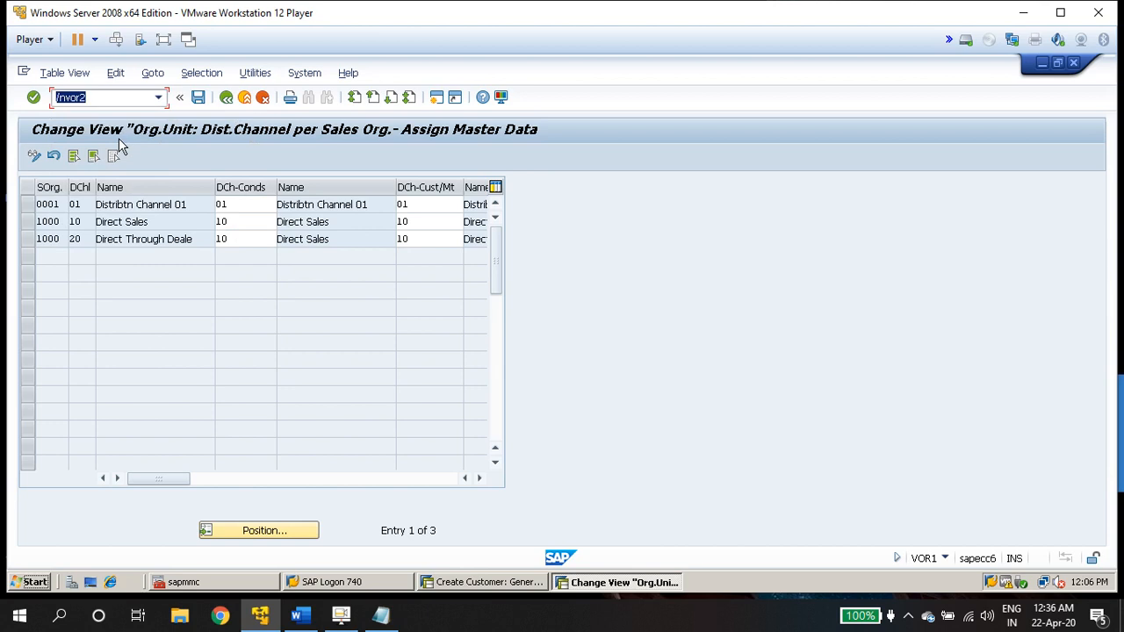
key("Return")
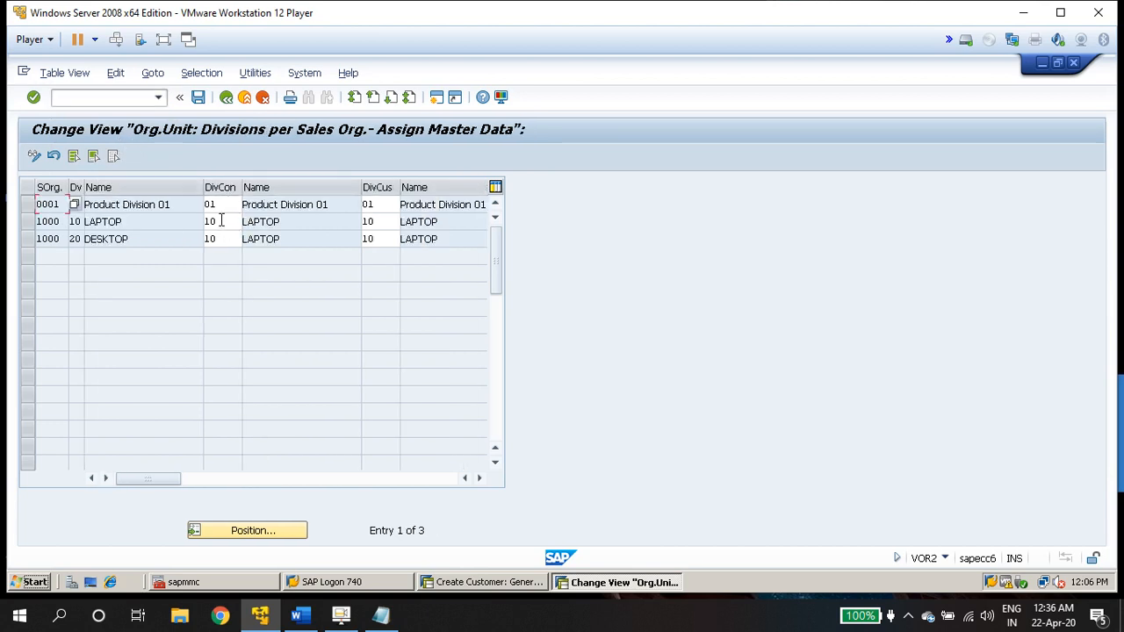
left_click(222, 220)
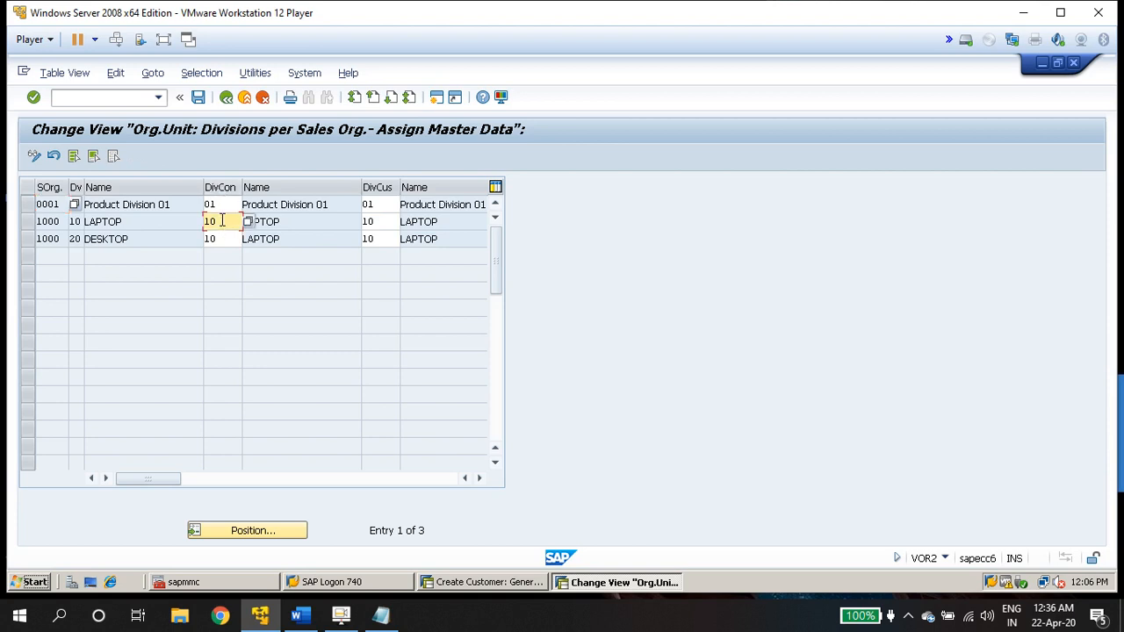
double_click(209, 238)
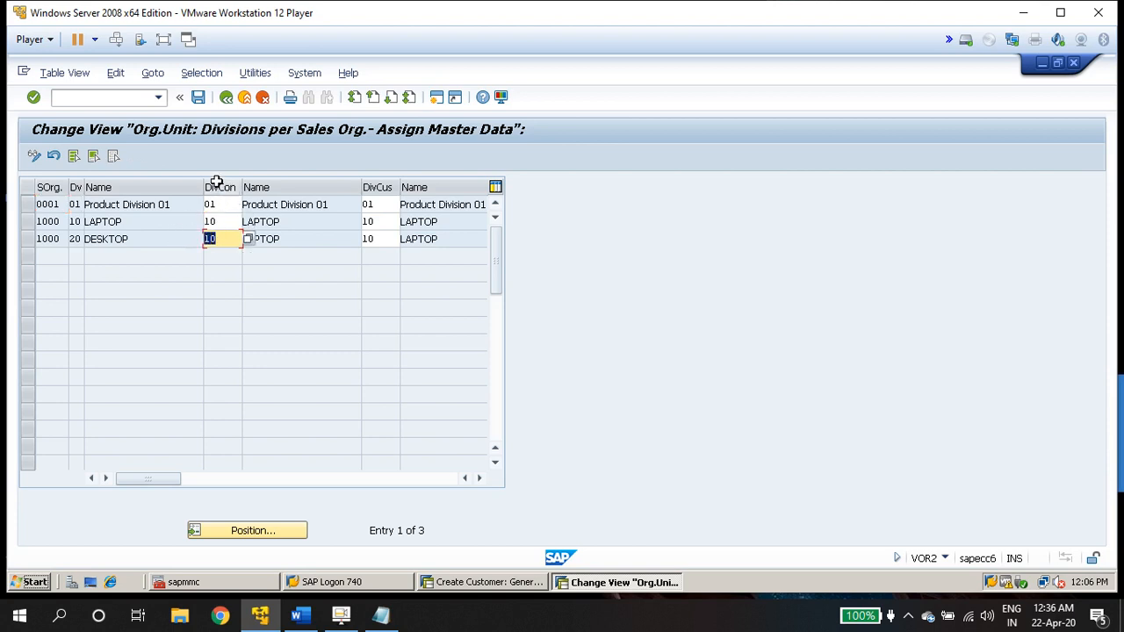
double_click(372, 222)
double_click(372, 239)
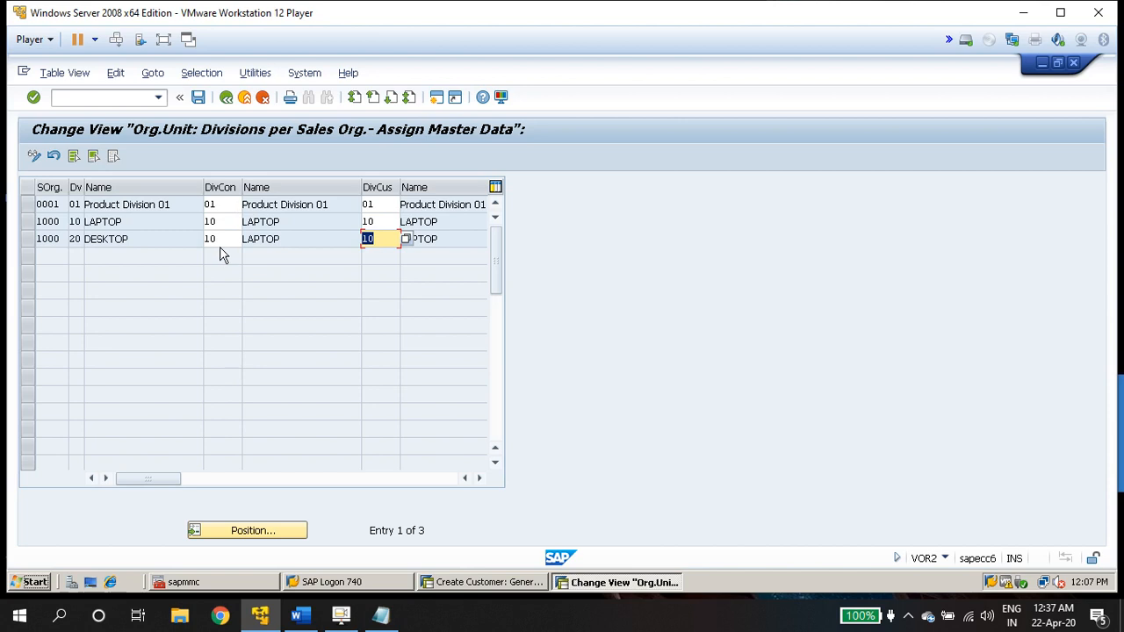
Switch to the session with the customer's general data and start transaction /nmm01 there to create a material.
left_click(444, 582)
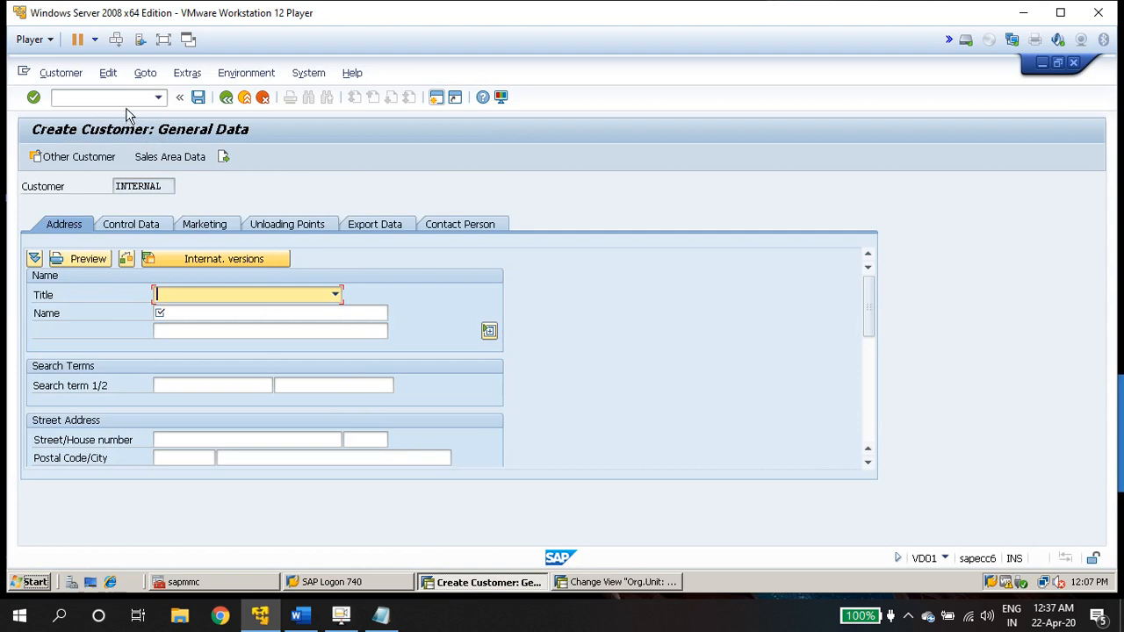
left_click(122, 98)
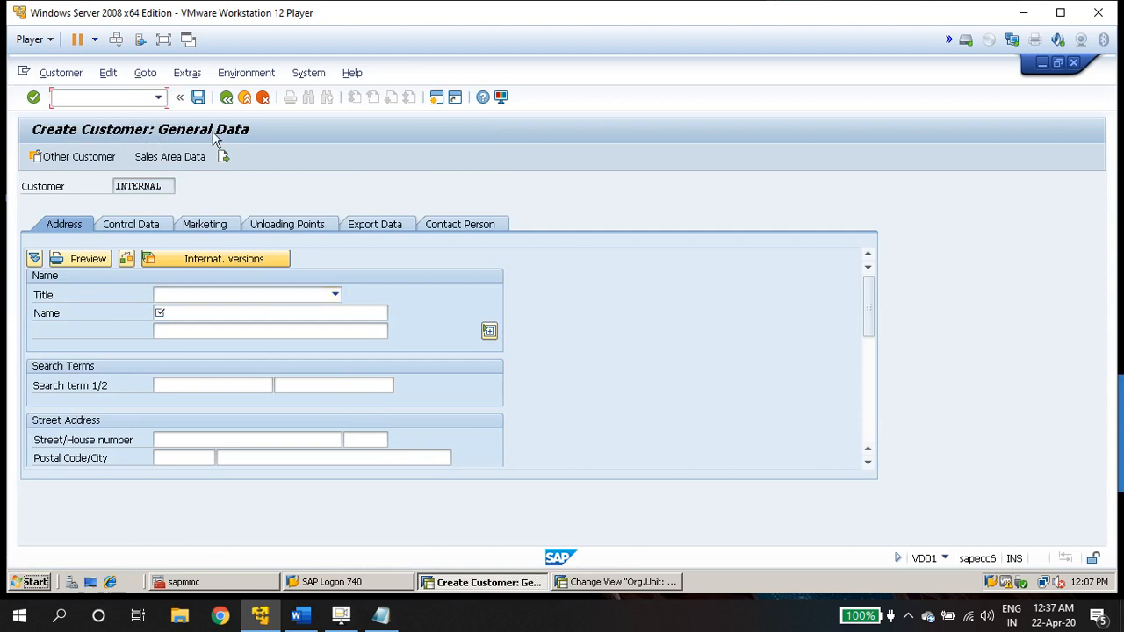
type("/nmm01")
key("Return")
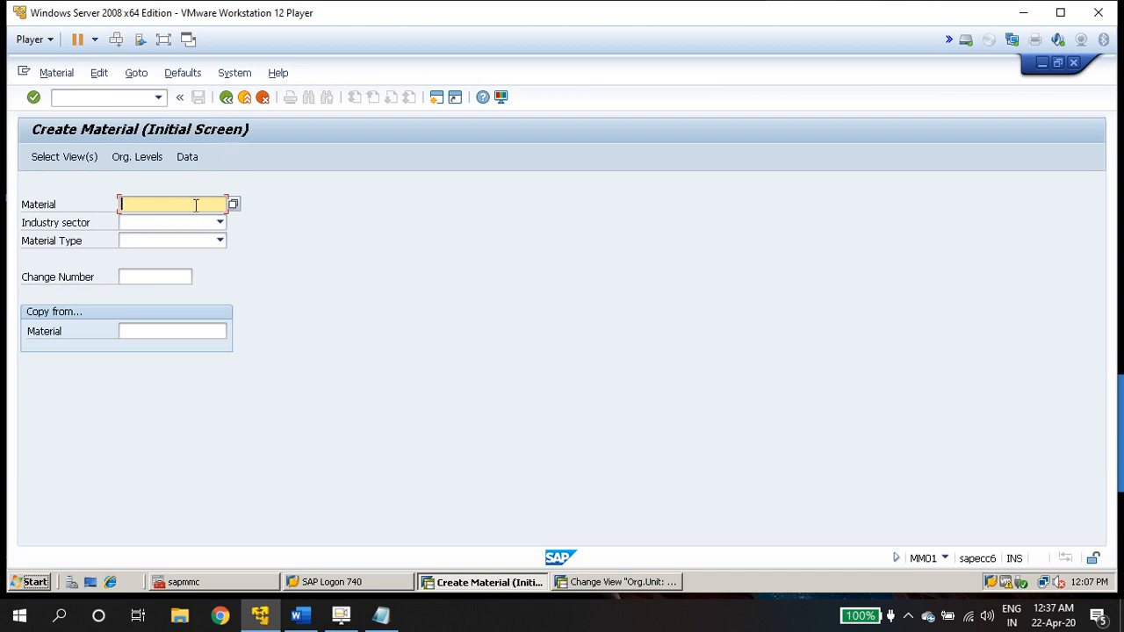
Enter material sdadsad with industry sector M Mechanical engineering and material type FERT Finished Product, and continue to the view selection.
type("sdadsad")
left_click(179, 225)
left_click(170, 251)
left_click(161, 241)
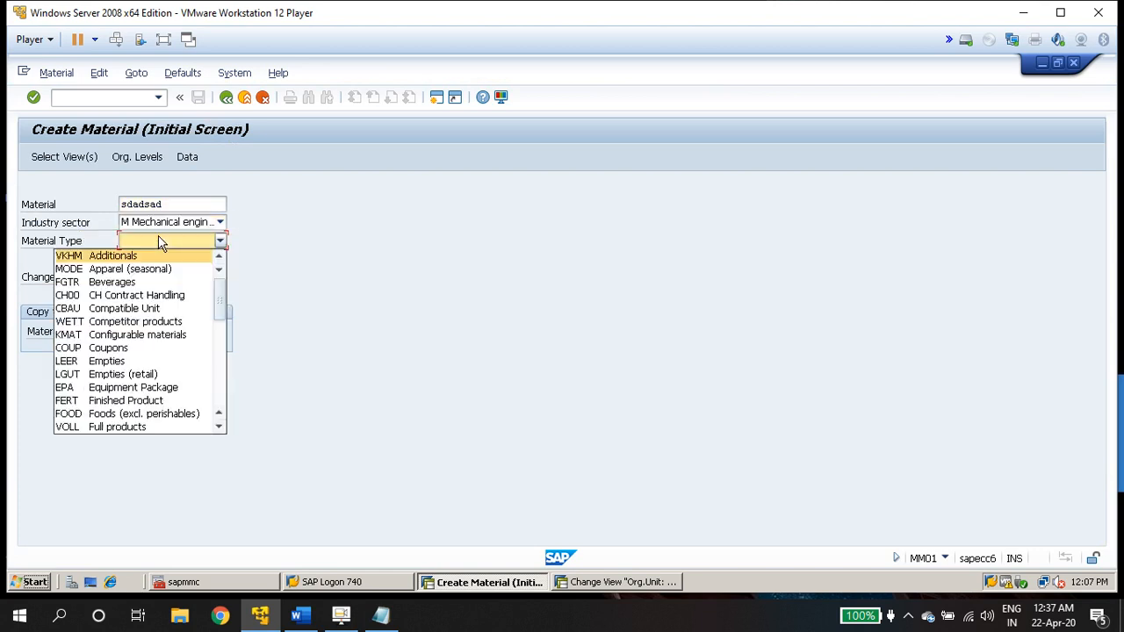
left_click(99, 403)
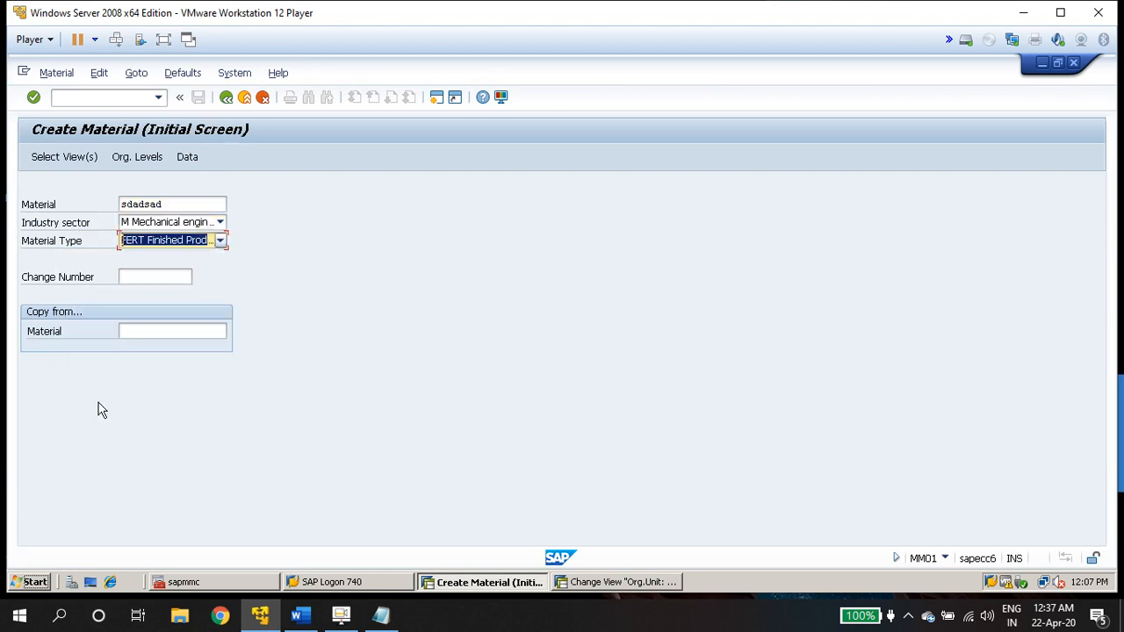
key("Return")
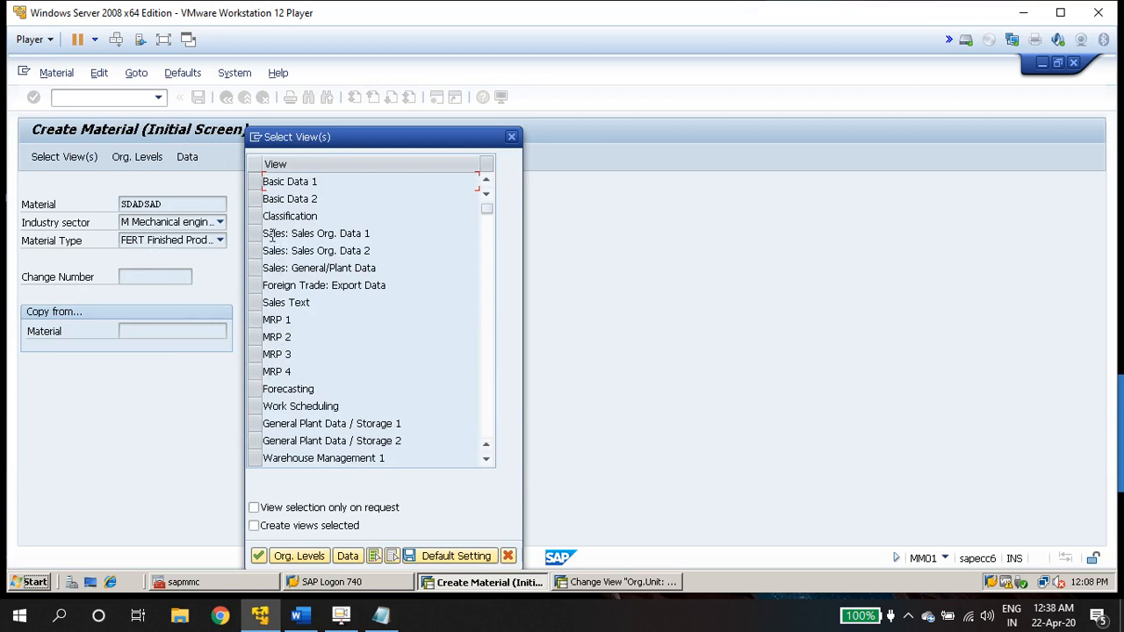
Select Basic Data 1, Sales Org. Data 1 and 2, Sales: General/Plant Data and Sales Text, and proceed to the organizational levels.
left_click(256, 184)
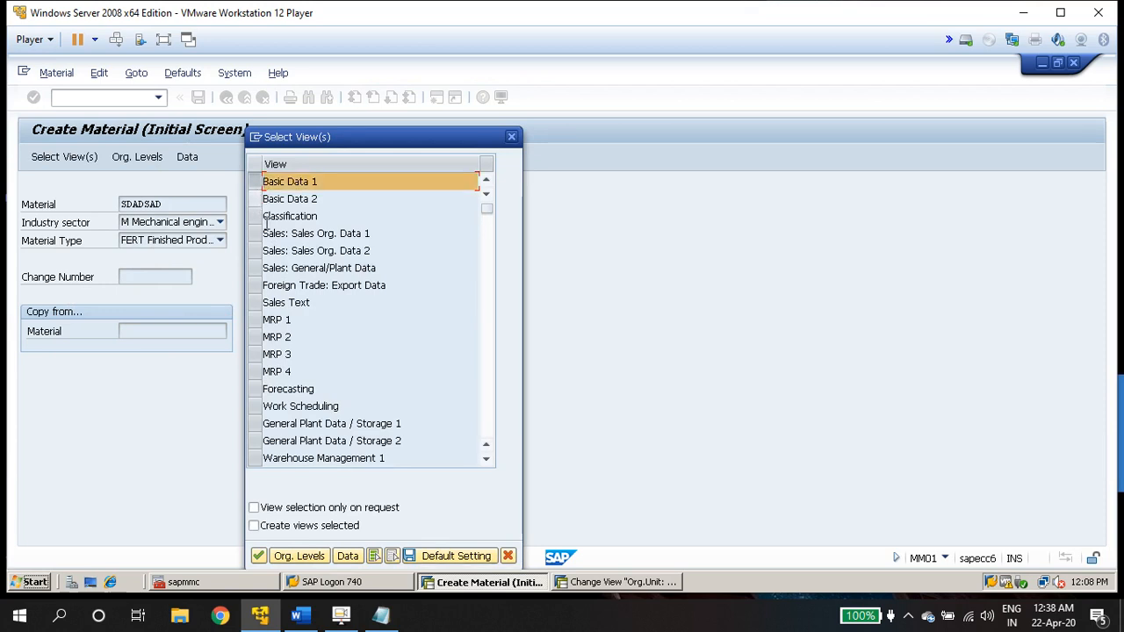
left_click(260, 234)
left_click(264, 251)
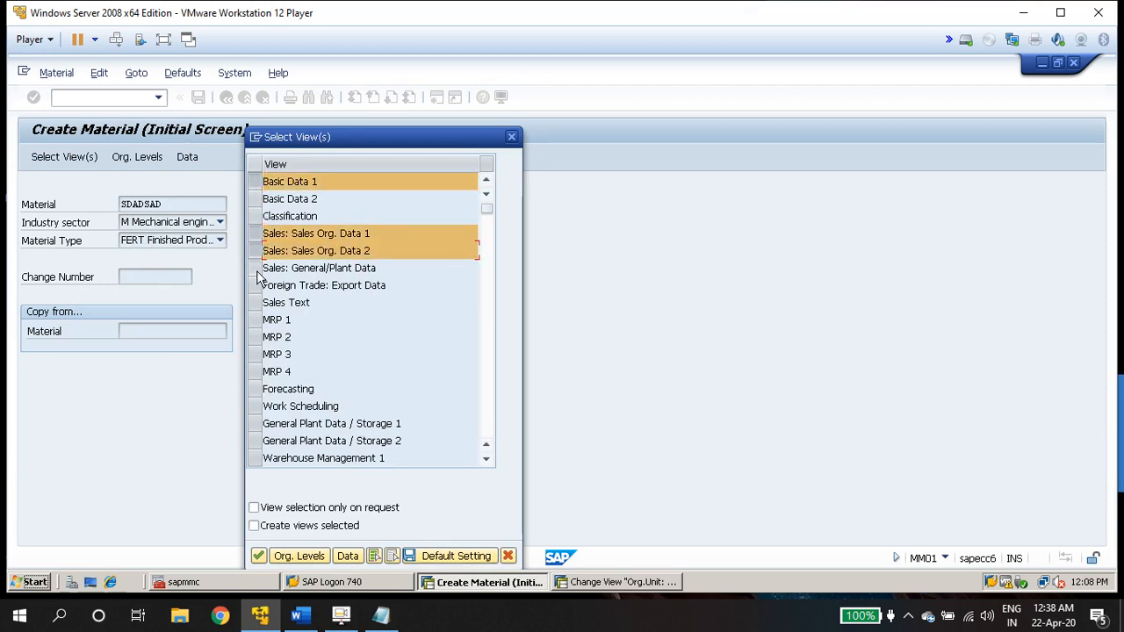
left_click(262, 269)
left_click(263, 303)
left_click(294, 555)
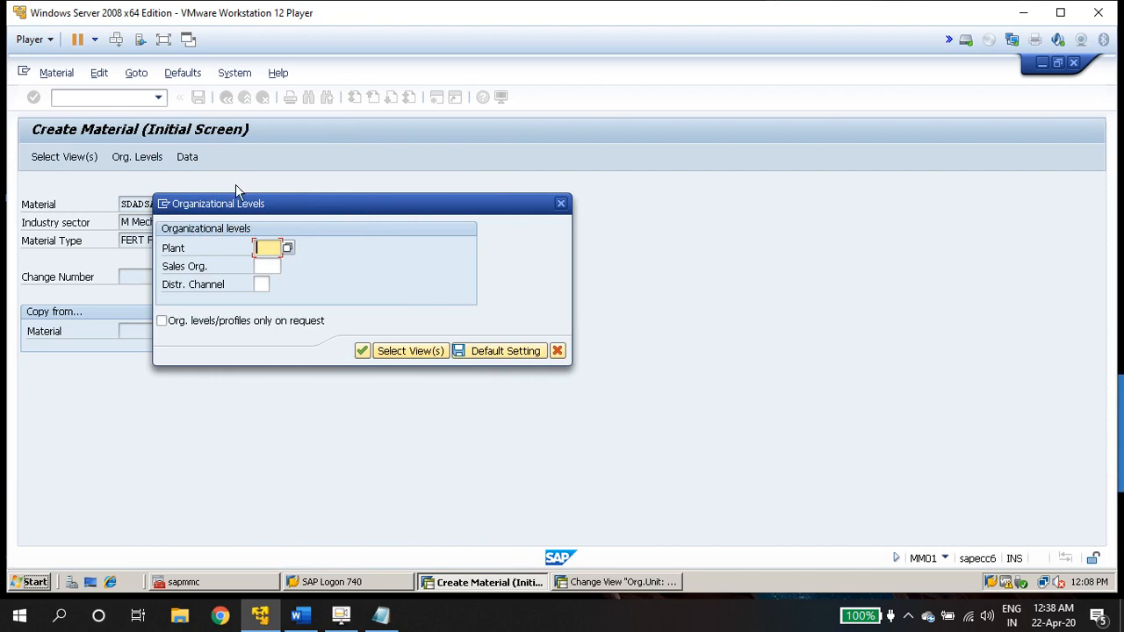
left_click(259, 284)
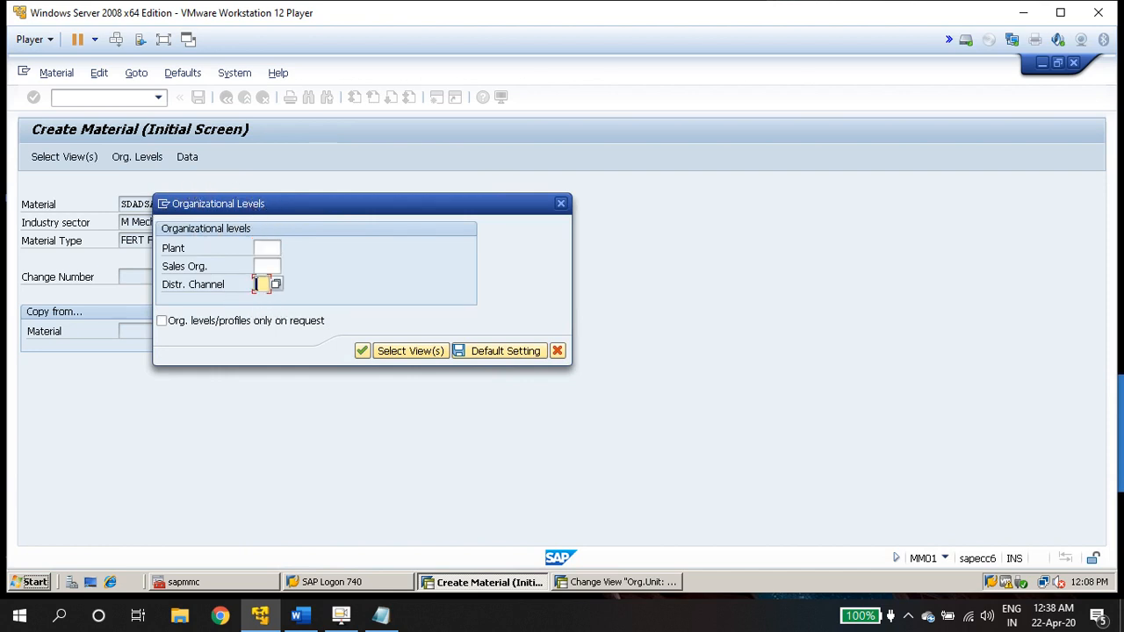
left_click(165, 289)
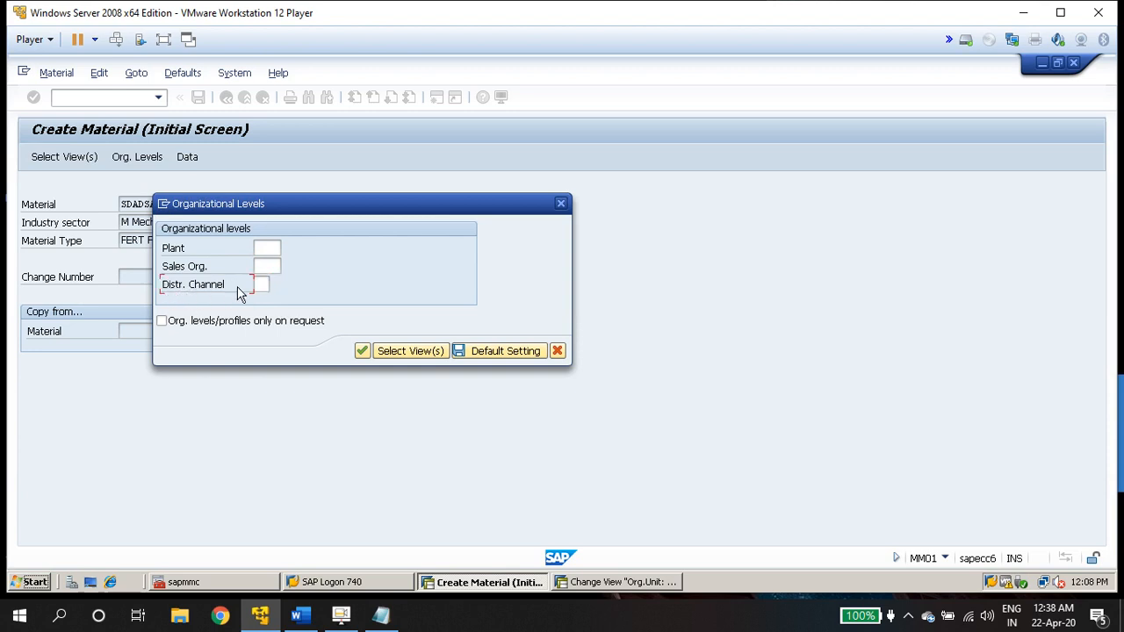
In the other session, start transaction /nvor1 and recheck the DCh-Cust/Mt and DCh-Conds codes of channels 10 and 20.
left_click(573, 590)
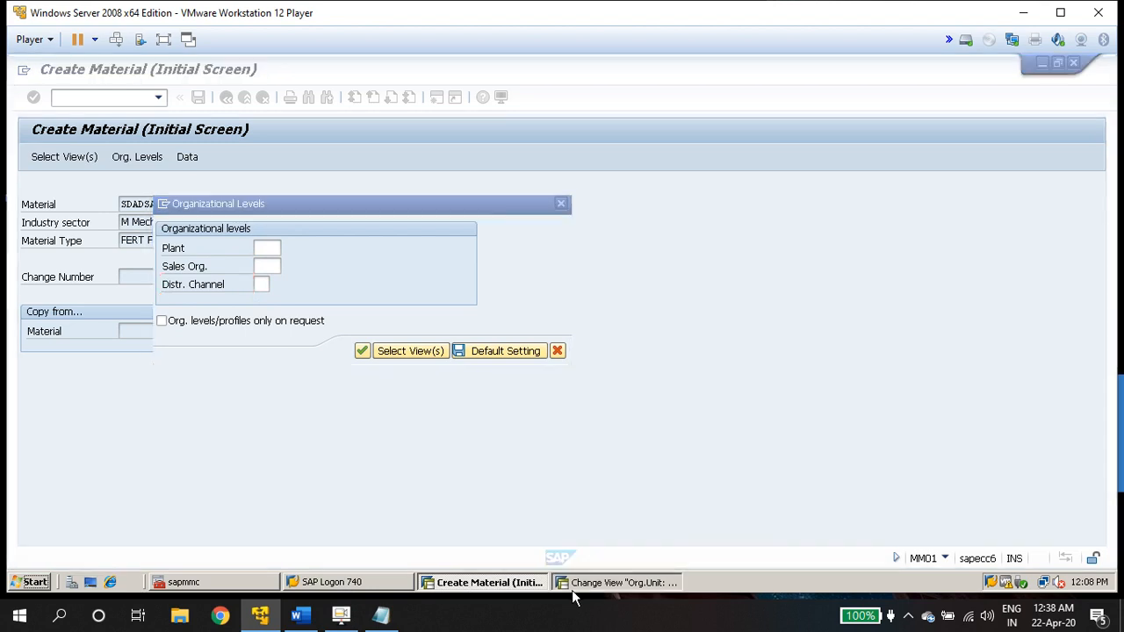
left_click(158, 96)
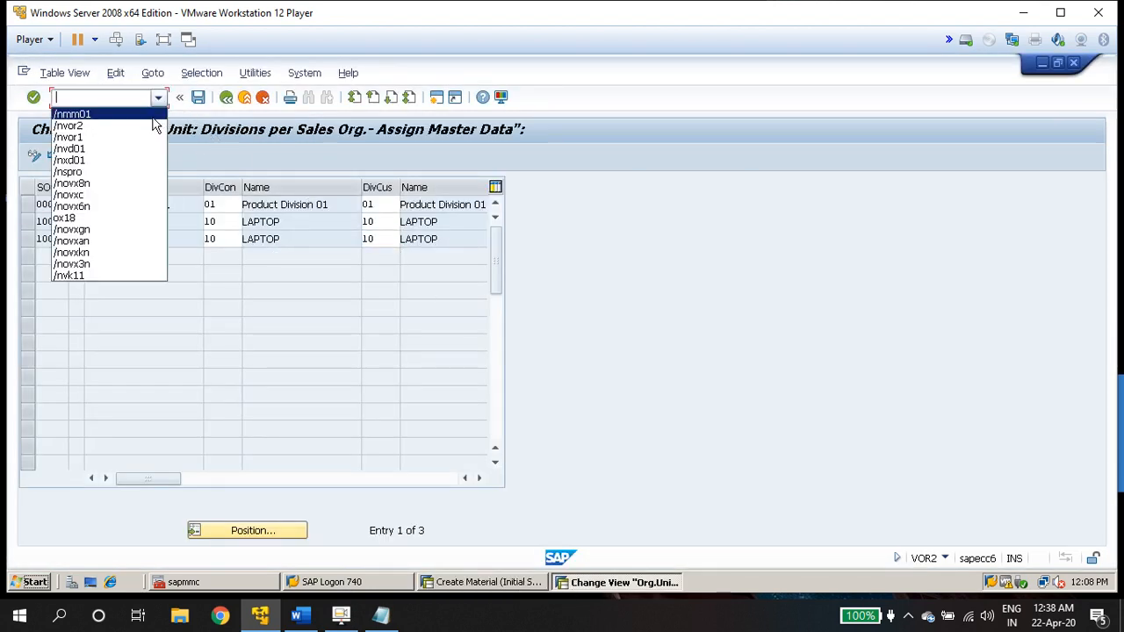
left_click(104, 139)
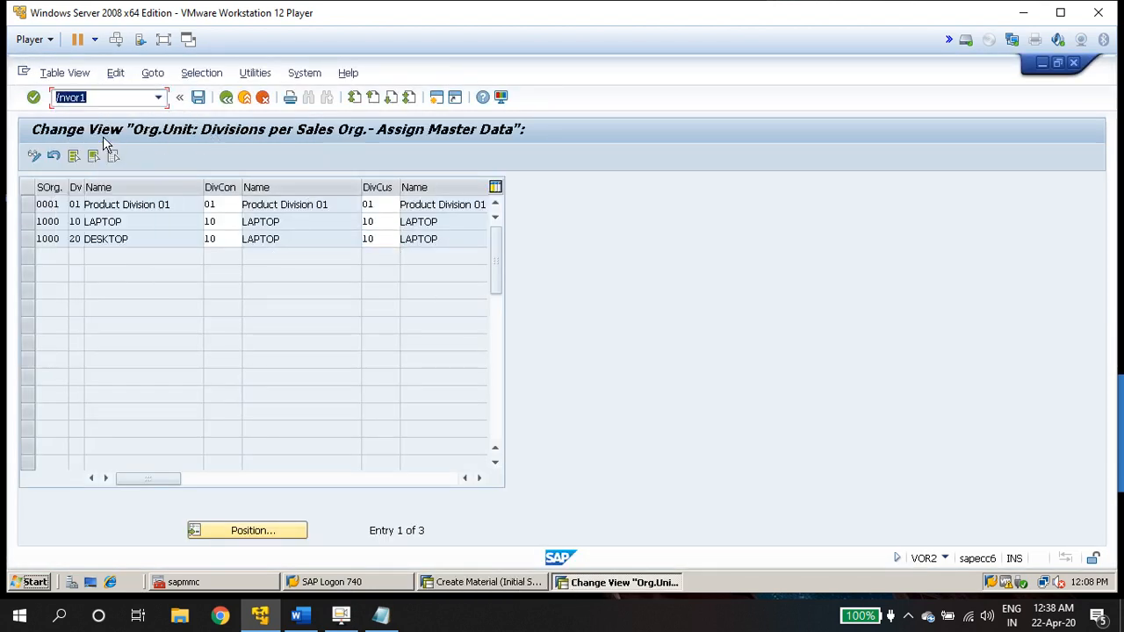
key("Return")
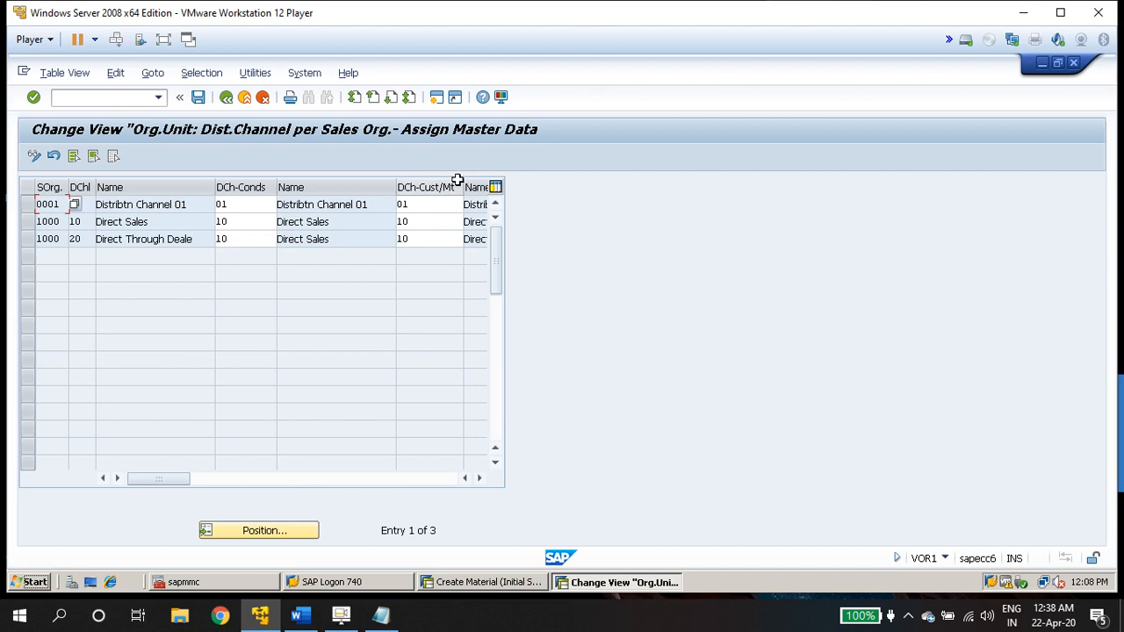
double_click(423, 220)
double_click(425, 238)
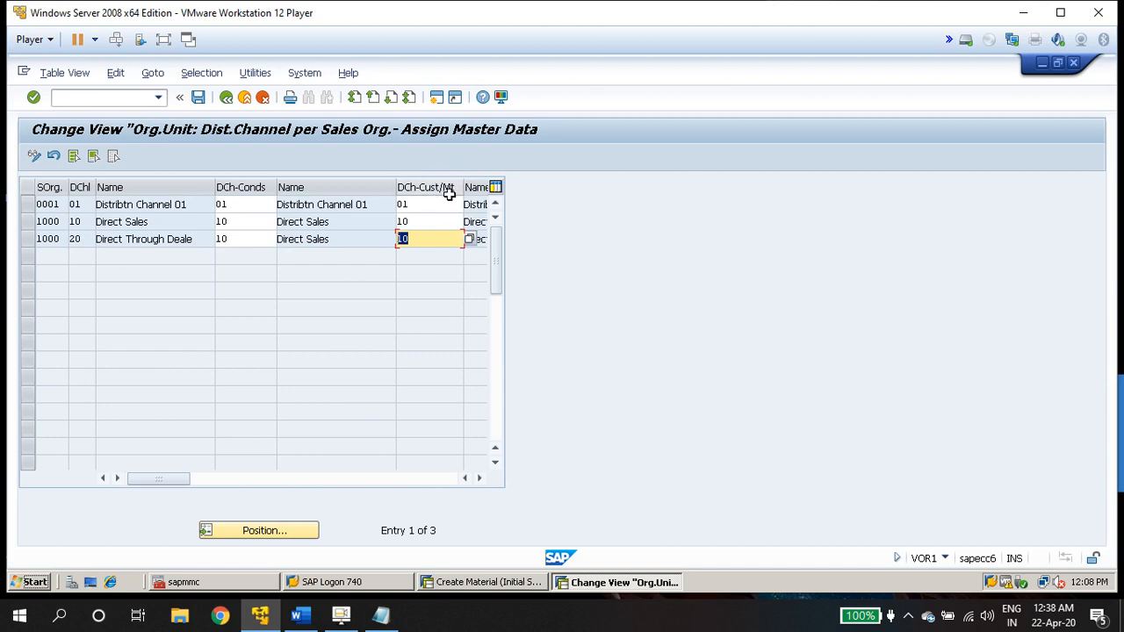
left_click(246, 219)
left_click(249, 239)
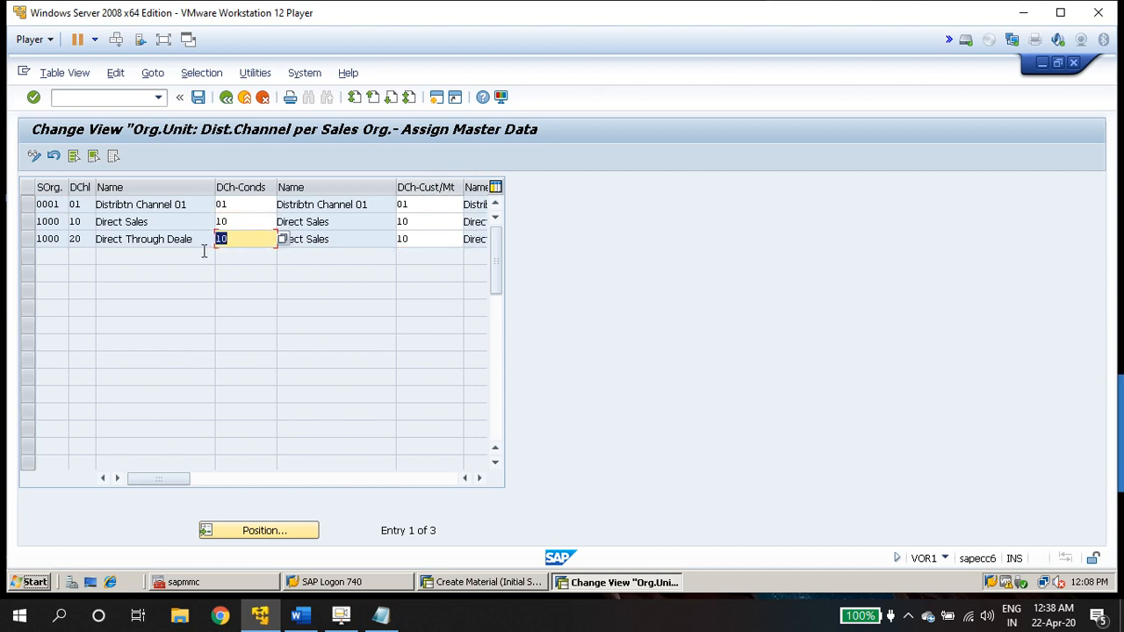
left_click(416, 225)
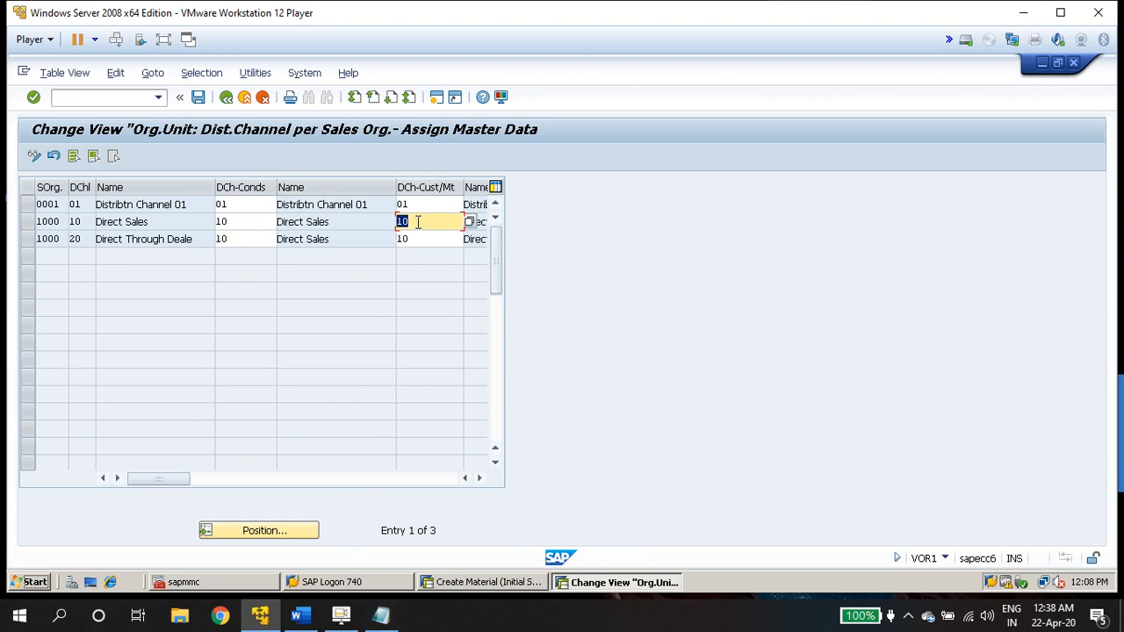
Return to the material creation session, view the possible distribution channels in the organizational levels, and close the list without choosing one.
left_click(527, 585)
left_click_drag(289, 203, 398, 185)
left_click(369, 268)
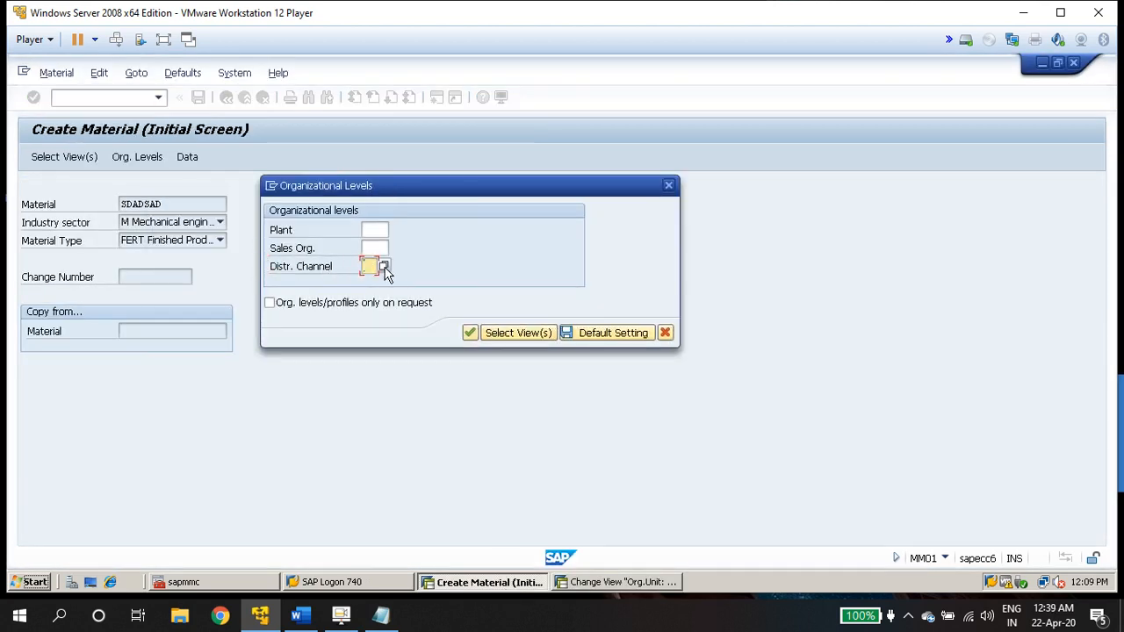
left_click(385, 266)
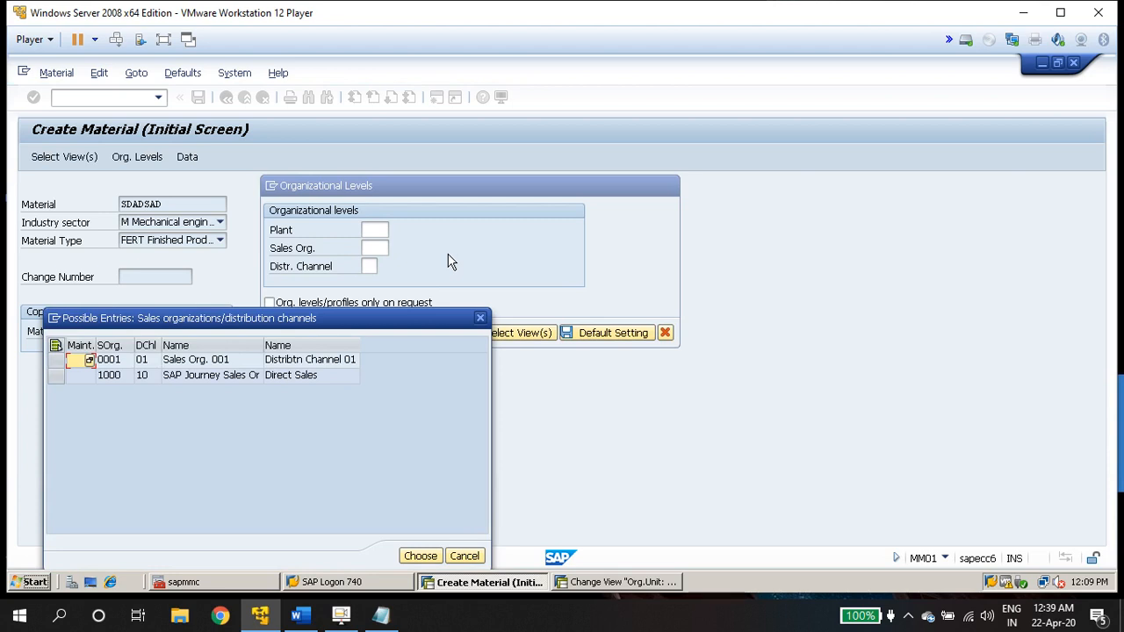
left_click(480, 320)
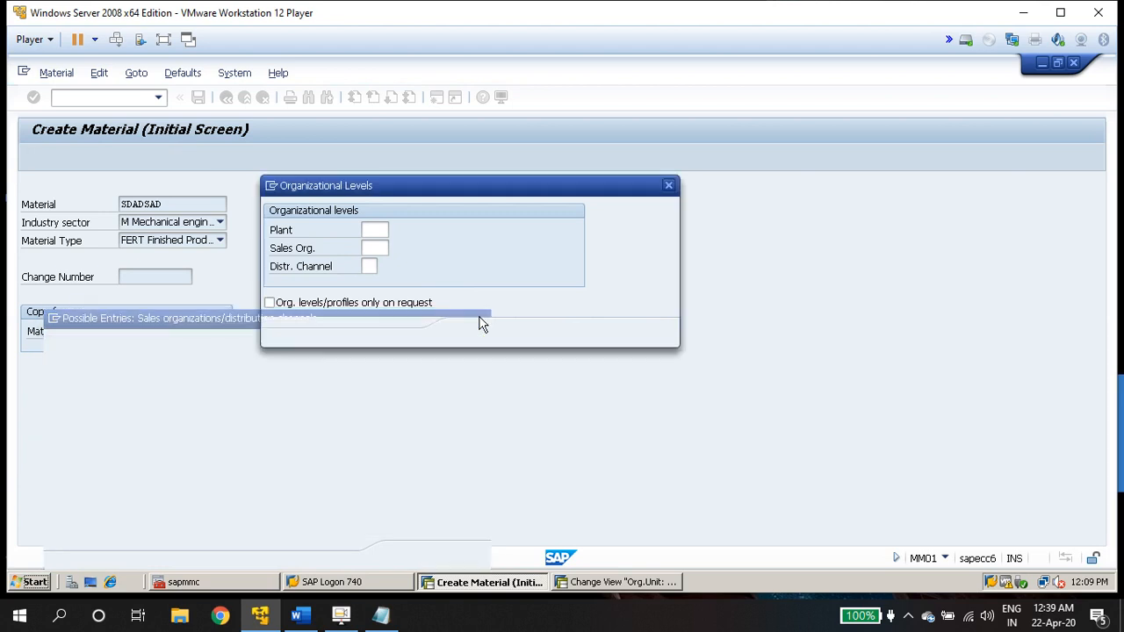
Cancel the organizational levels entry for the new material and start transaction /nvk11 for creating condition records.
left_click(670, 187)
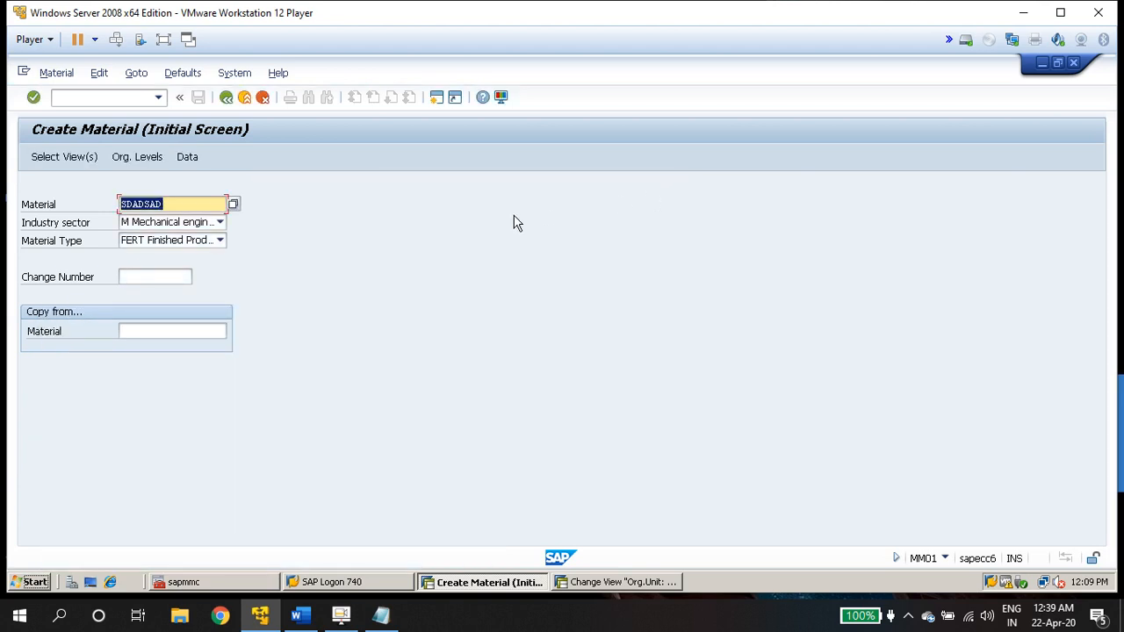
key("ctrl+slash")
type("/nvk11")
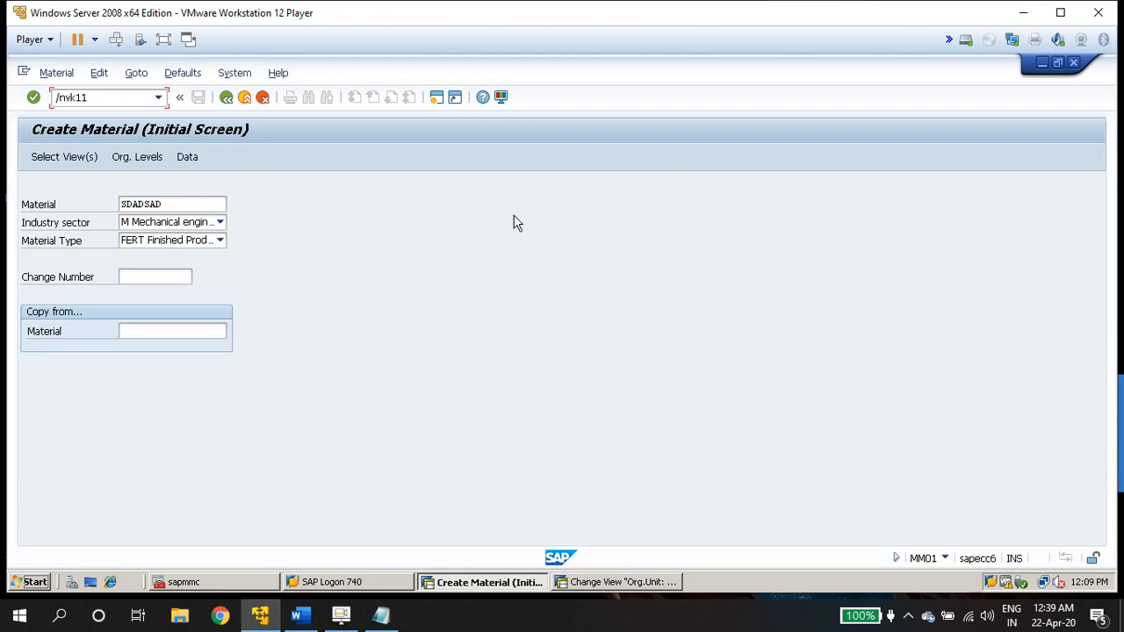
key("Return")
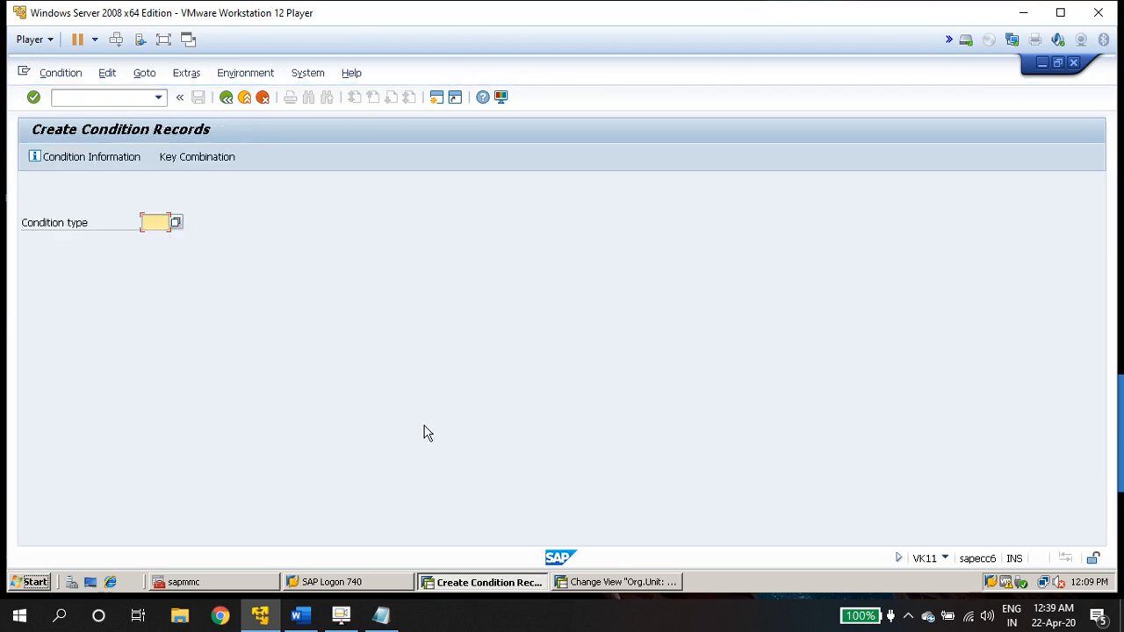
Find and choose condition type PR00 Price from the possible entries, and continue with the key combination Customer/material with release status.
left_click(177, 223)
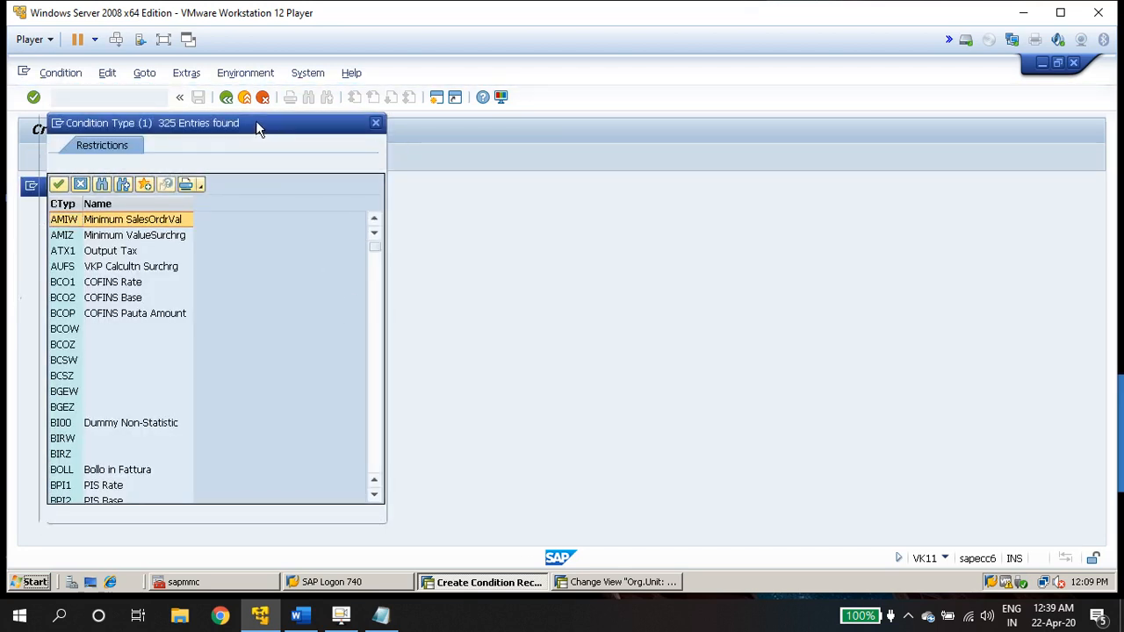
left_click_drag(255, 123, 592, 130)
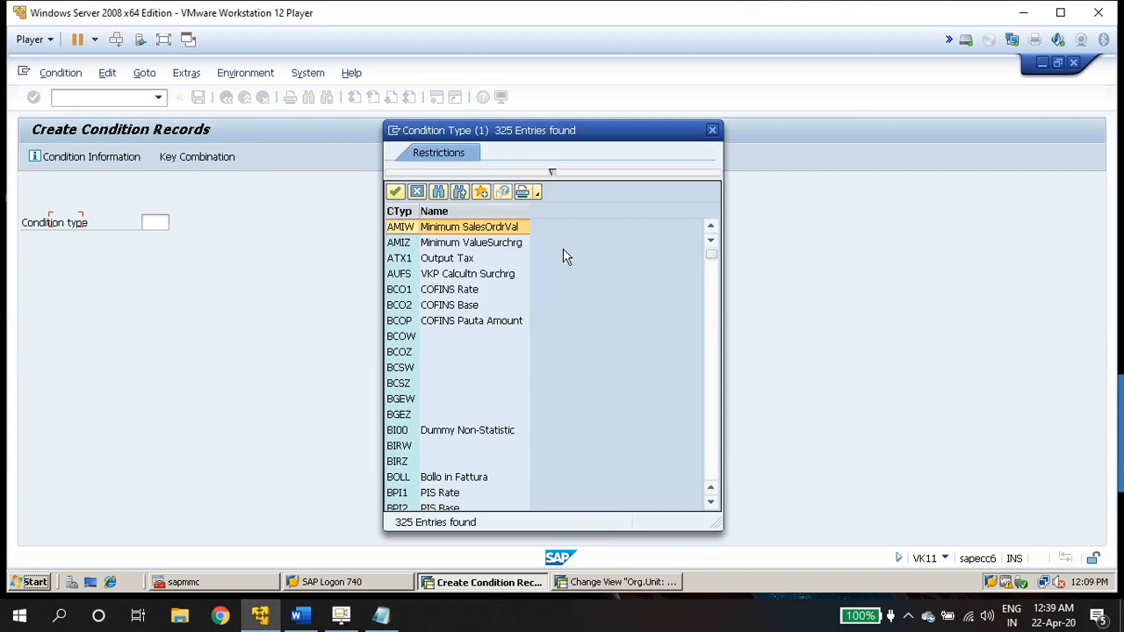
left_click(438, 192)
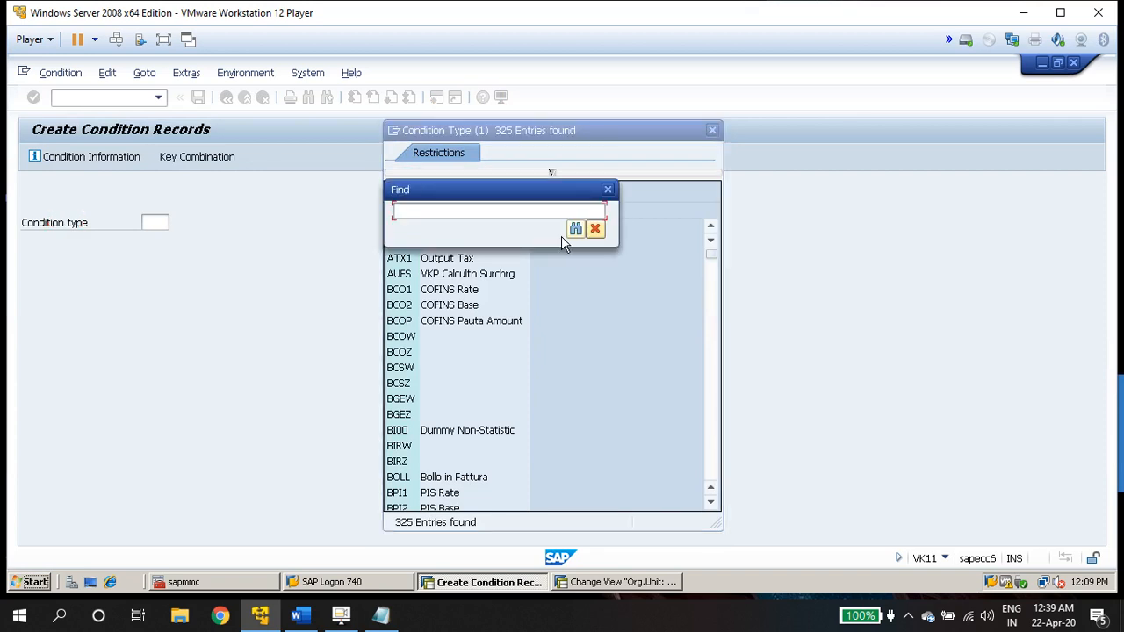
type("PR00")
key("Return")
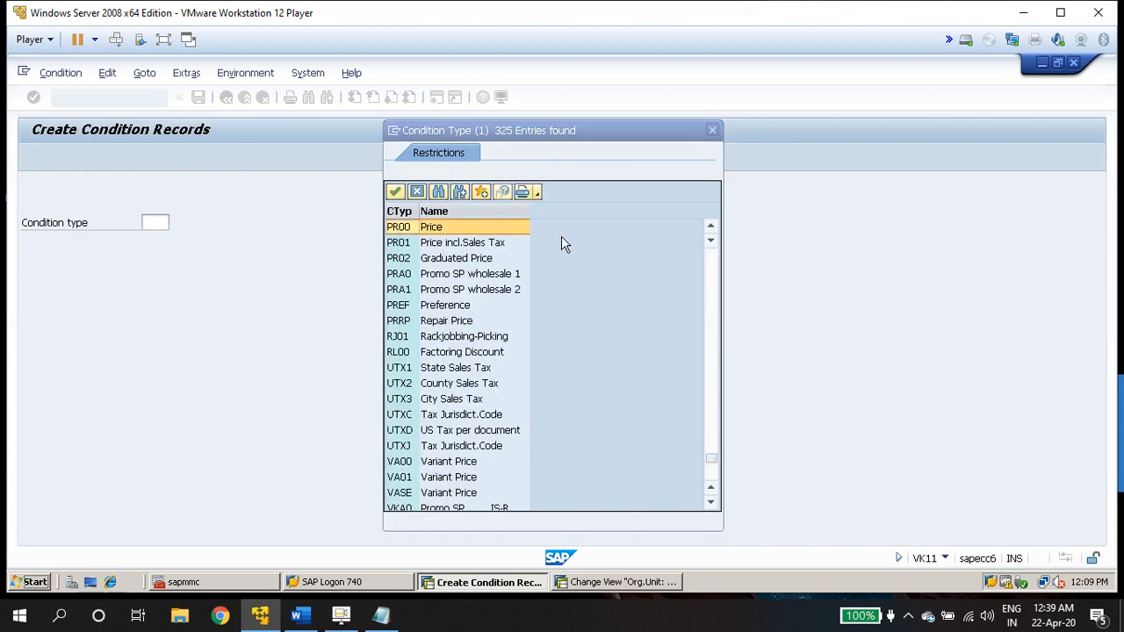
double_click(400, 230)
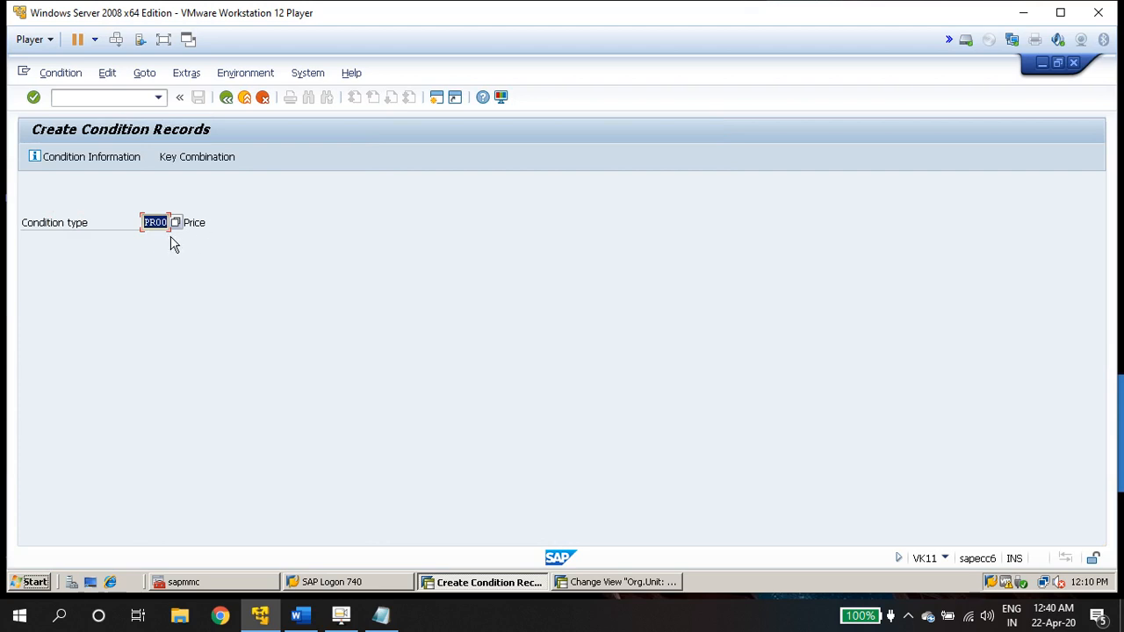
key("Return")
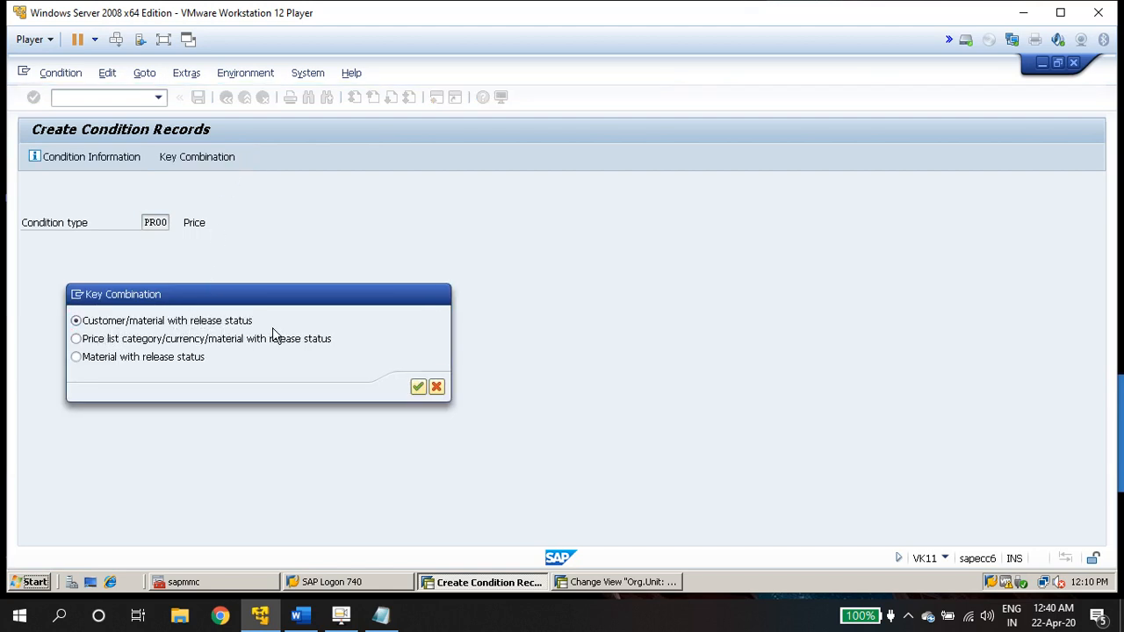
key("Return")
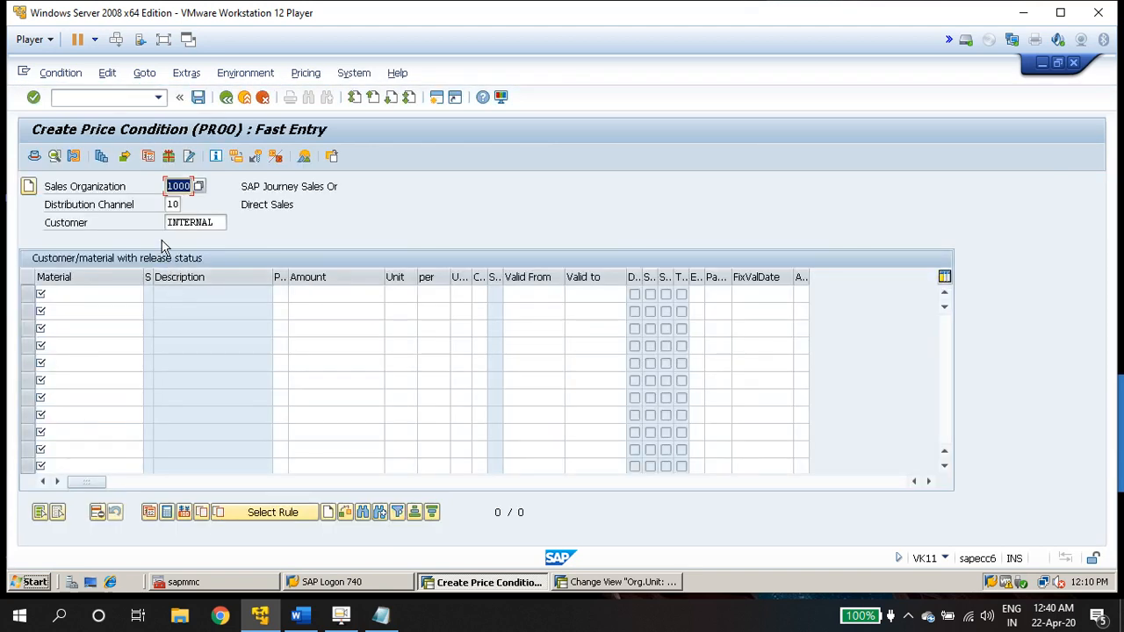
Compare the price condition's distribution channel with the DCh-Conds codes of channels 10 and 20 in the other session, and return to the condition entry.
left_click(170, 203)
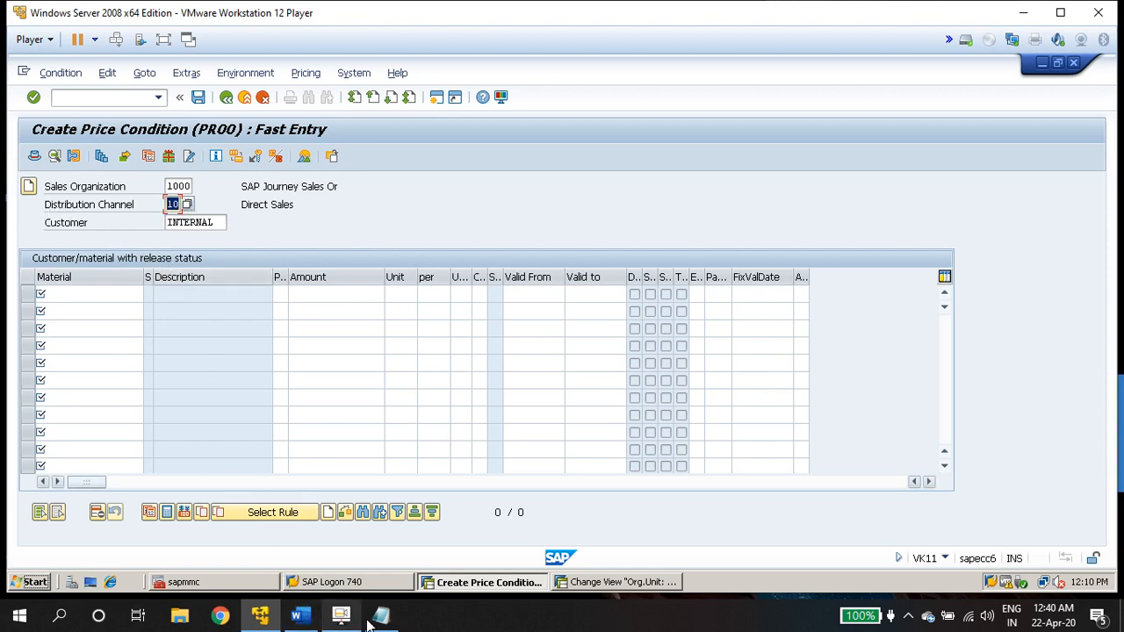
left_click(615, 582)
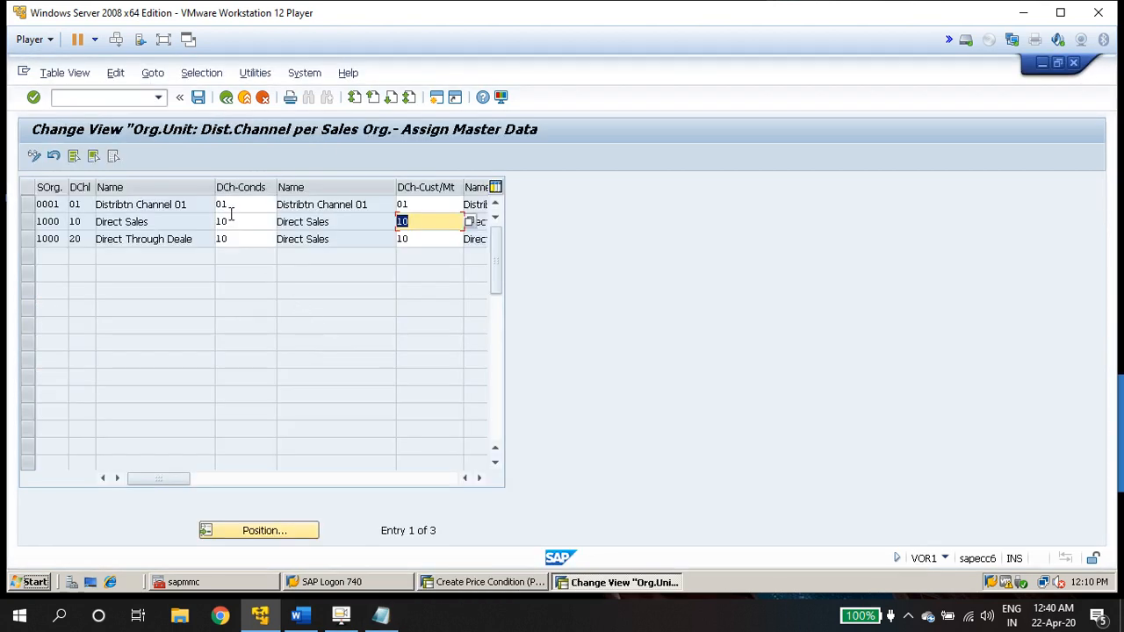
left_click(246, 222)
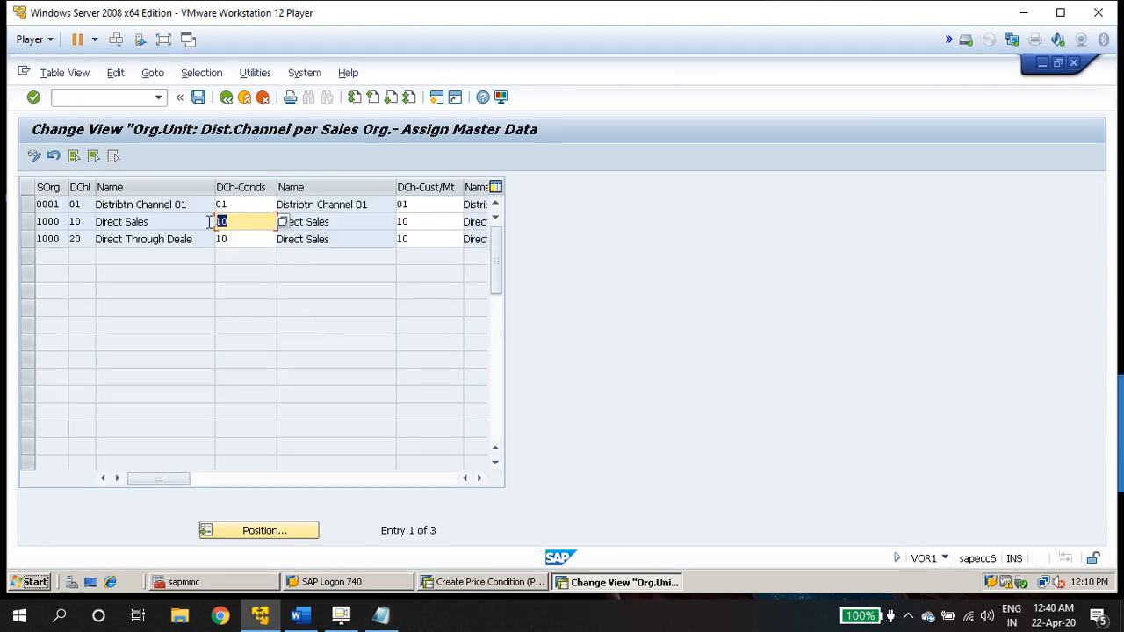
left_click(237, 239)
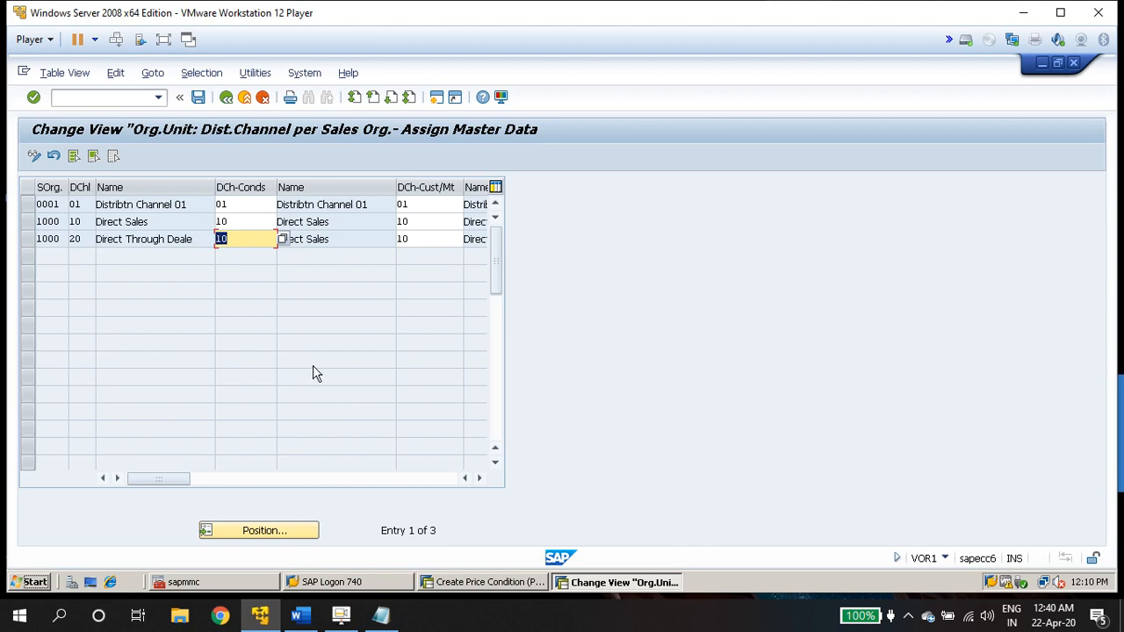
key("alt+Tab")
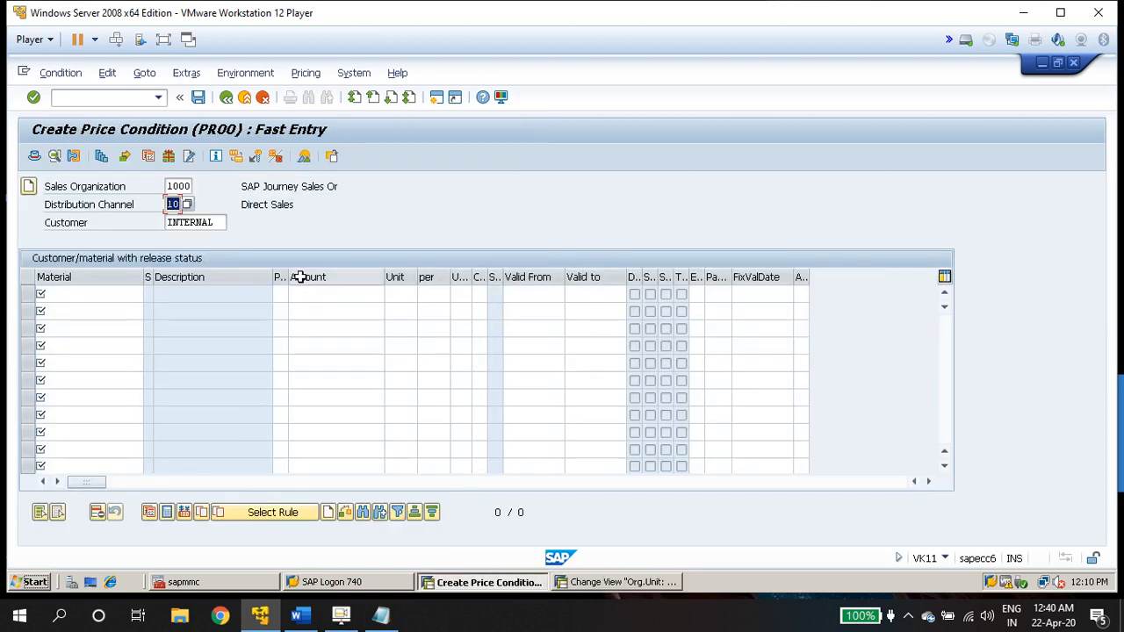
View the possible distribution channels for the price condition, comparing channels 10 and 20, and close the list without choosing one.
left_click(187, 205)
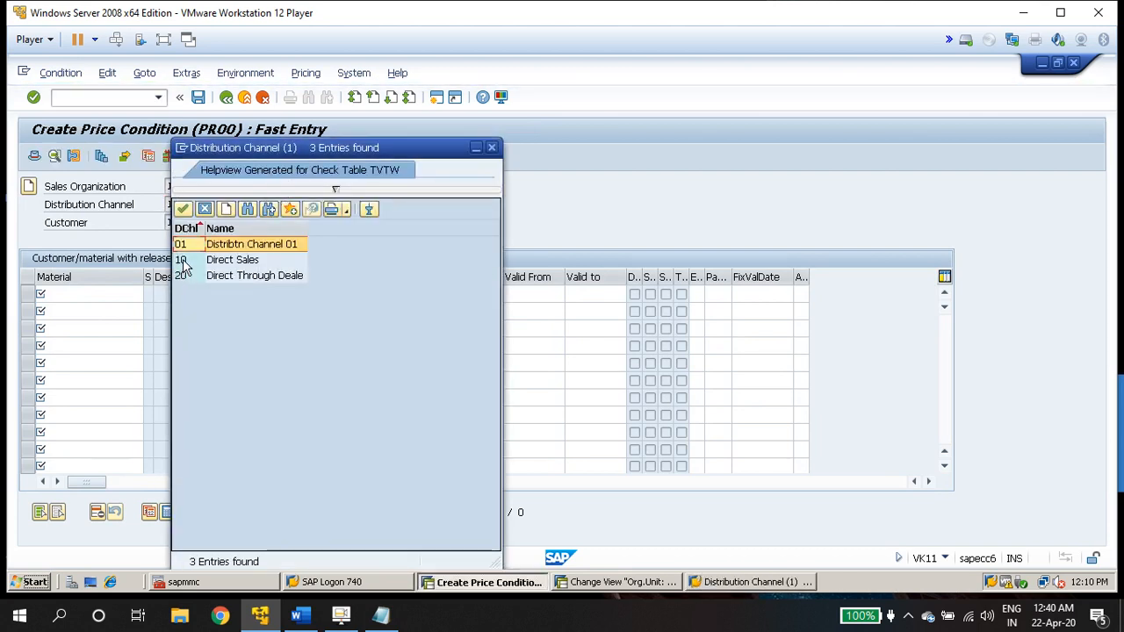
left_click(184, 261)
left_click(183, 277)
left_click(186, 262)
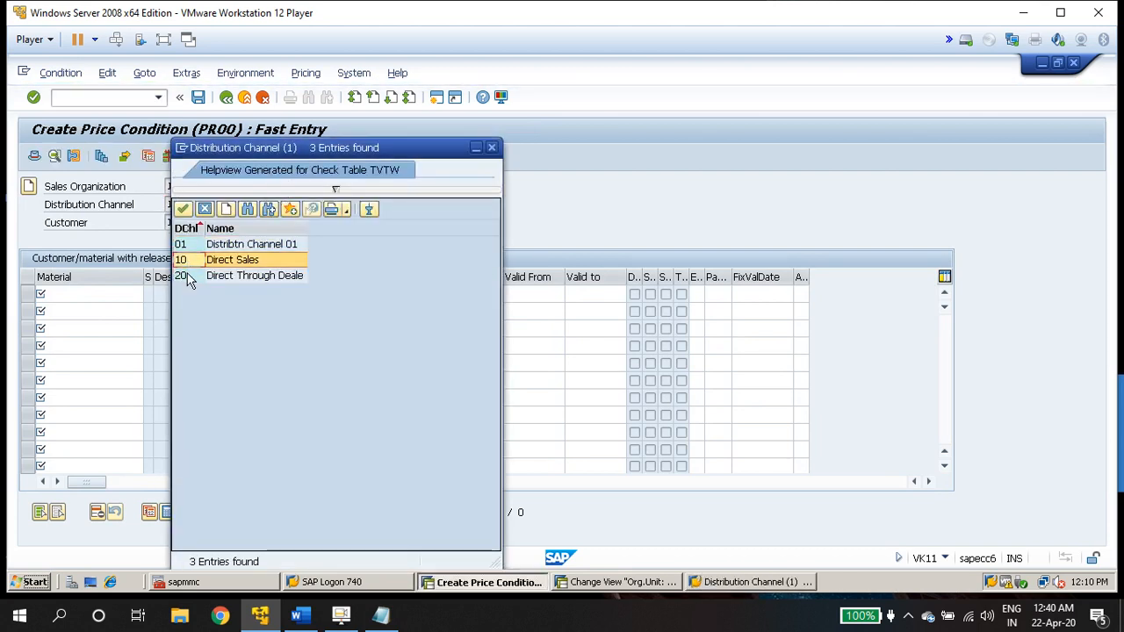
left_click(187, 276)
left_click(186, 261)
left_click(184, 277)
left_click(185, 262)
left_click(185, 277)
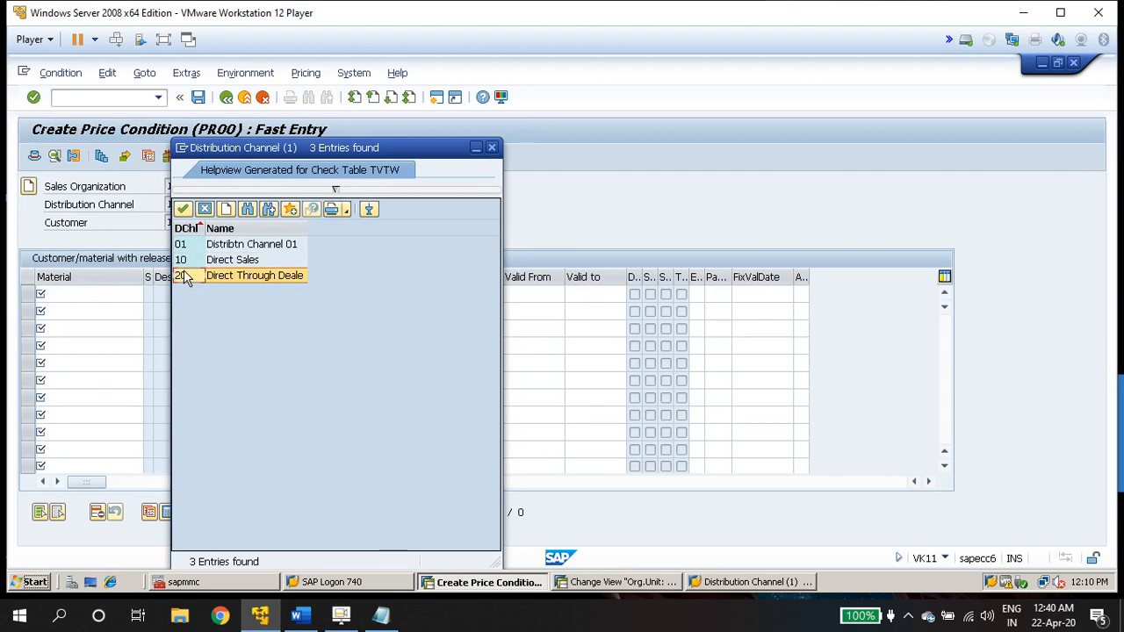
left_click_drag(294, 147, 581, 123)
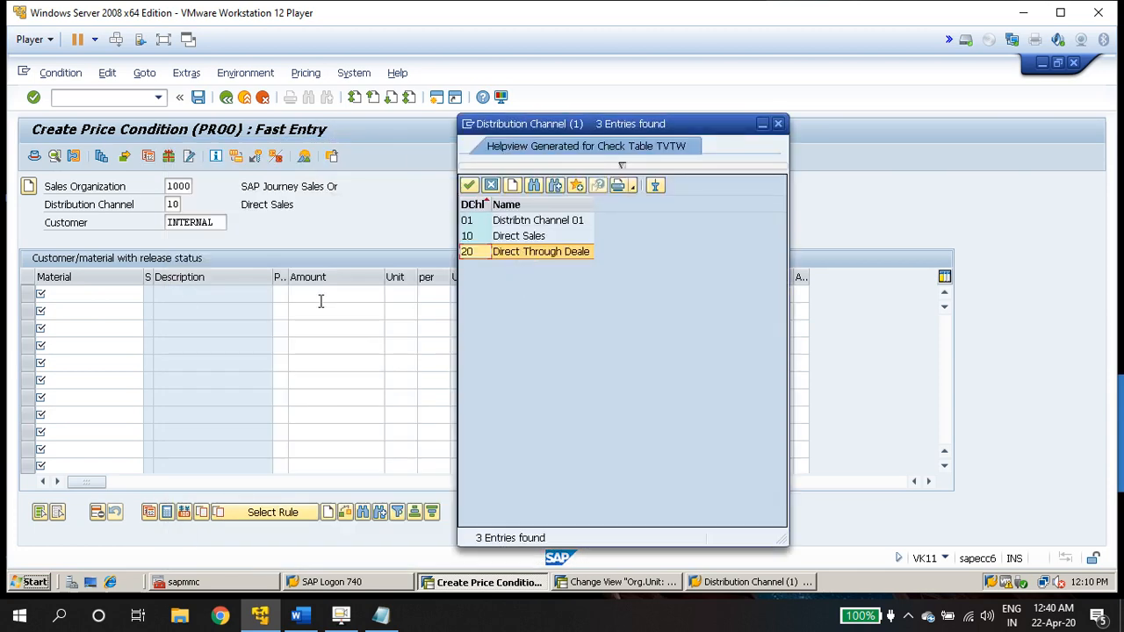
left_click(778, 126)
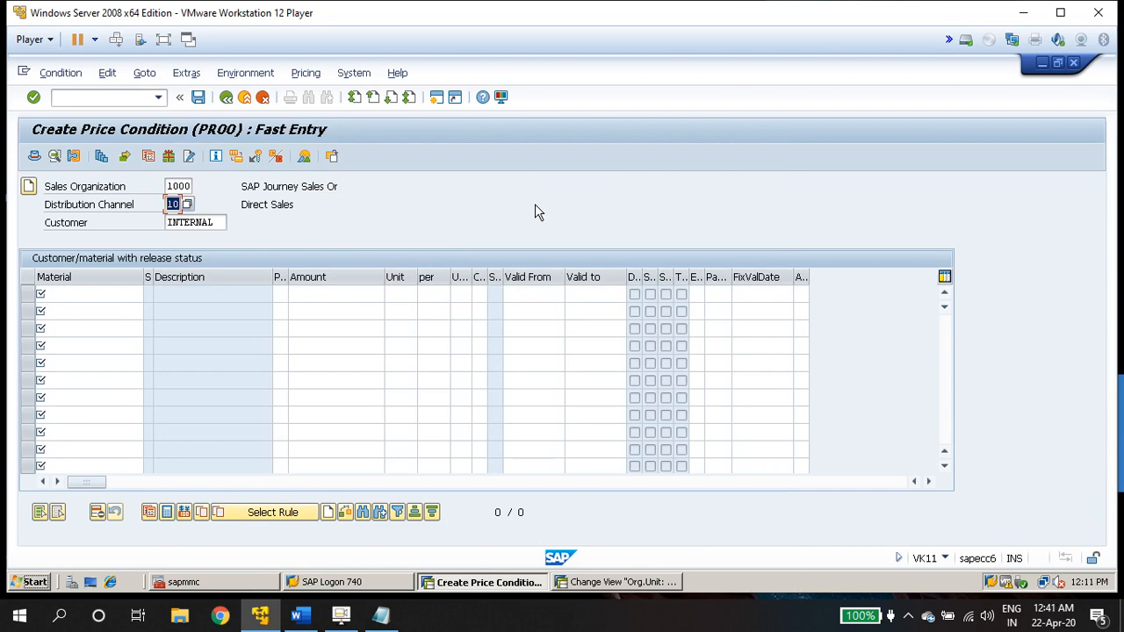
left_click(381, 617)
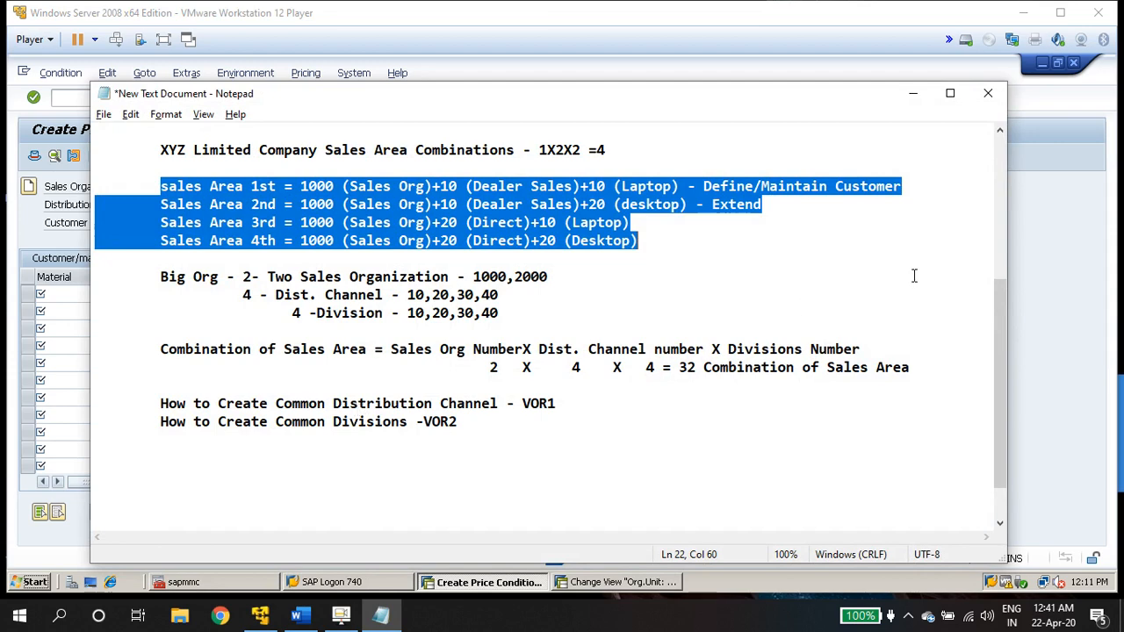
left_click(988, 93)
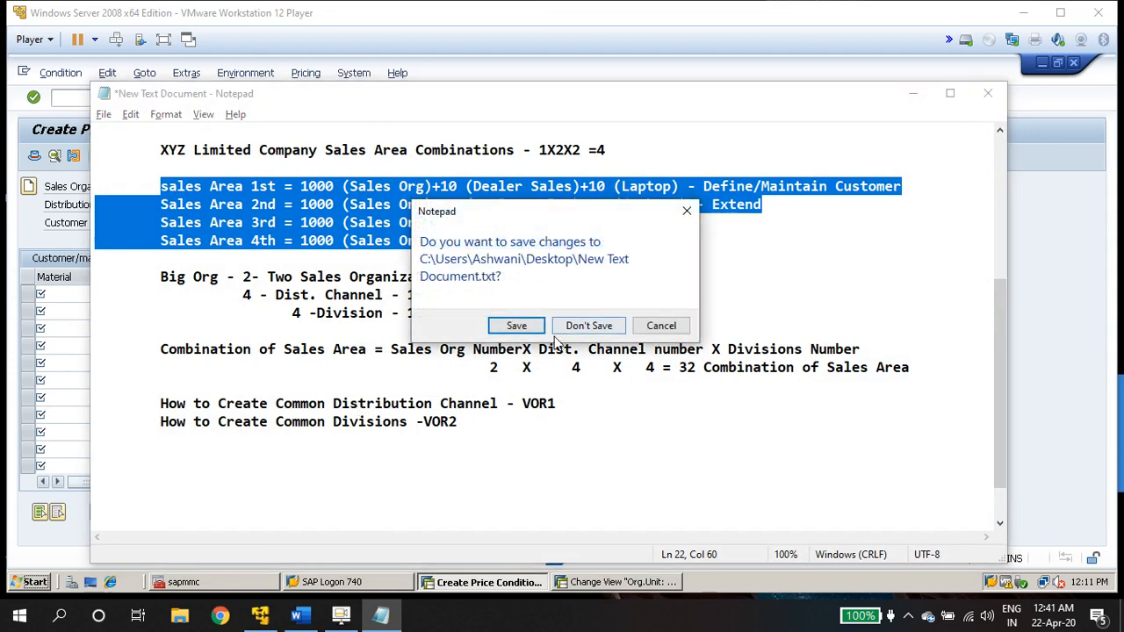
left_click(662, 326)
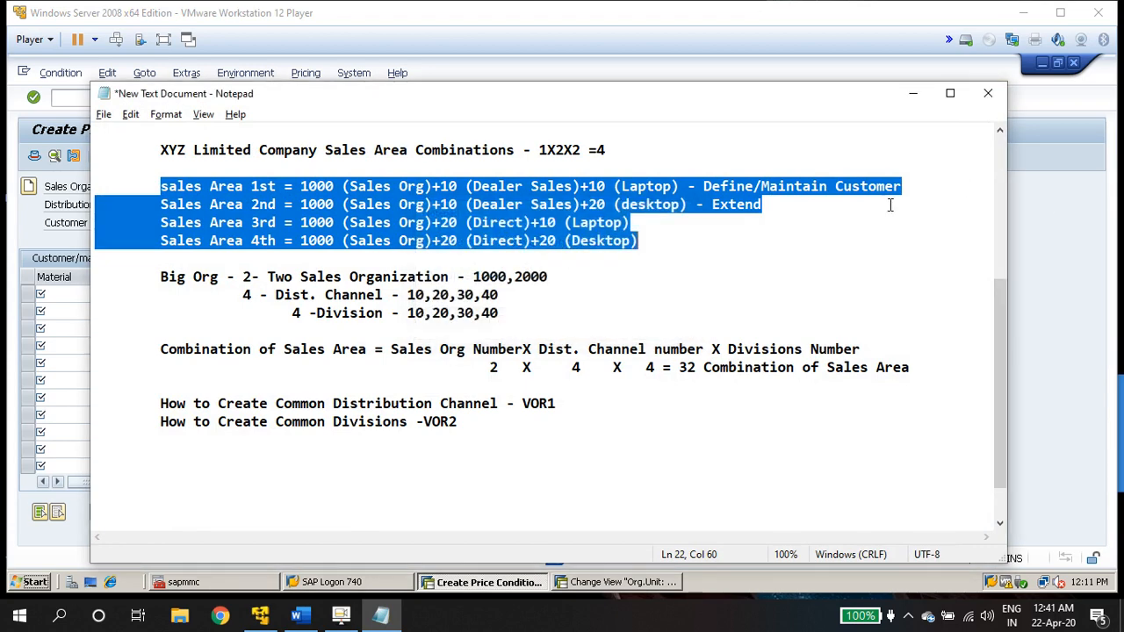
left_click(914, 94)
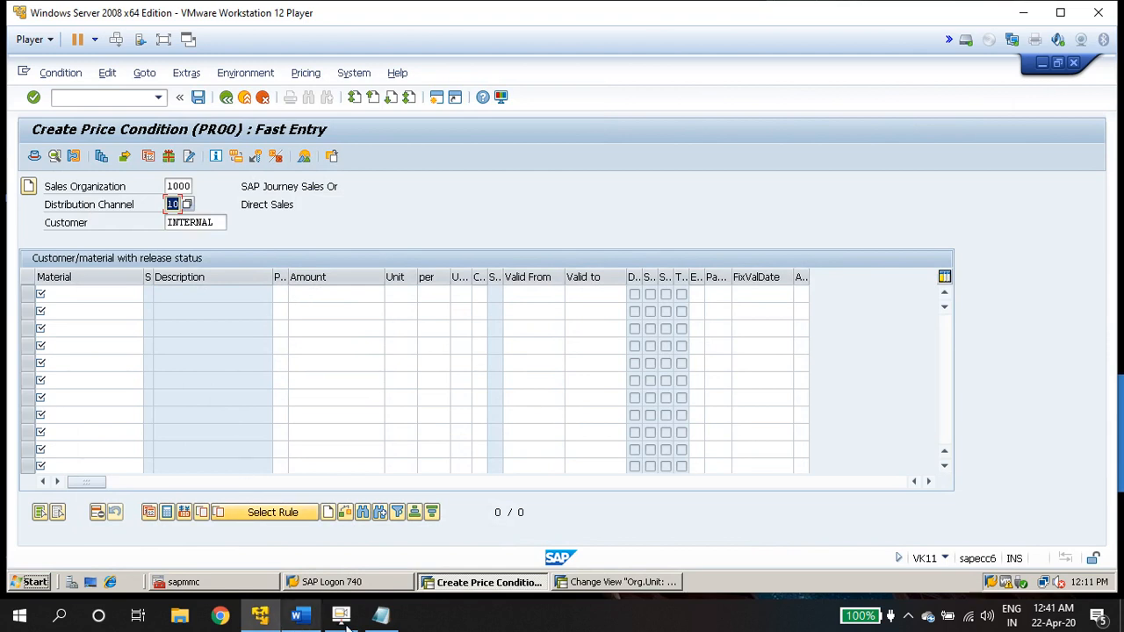
Switch to the Notepad notes and highlight division 10 and the 32 Combination of Sales Area result for the big organization.
mouse_move(379, 626)
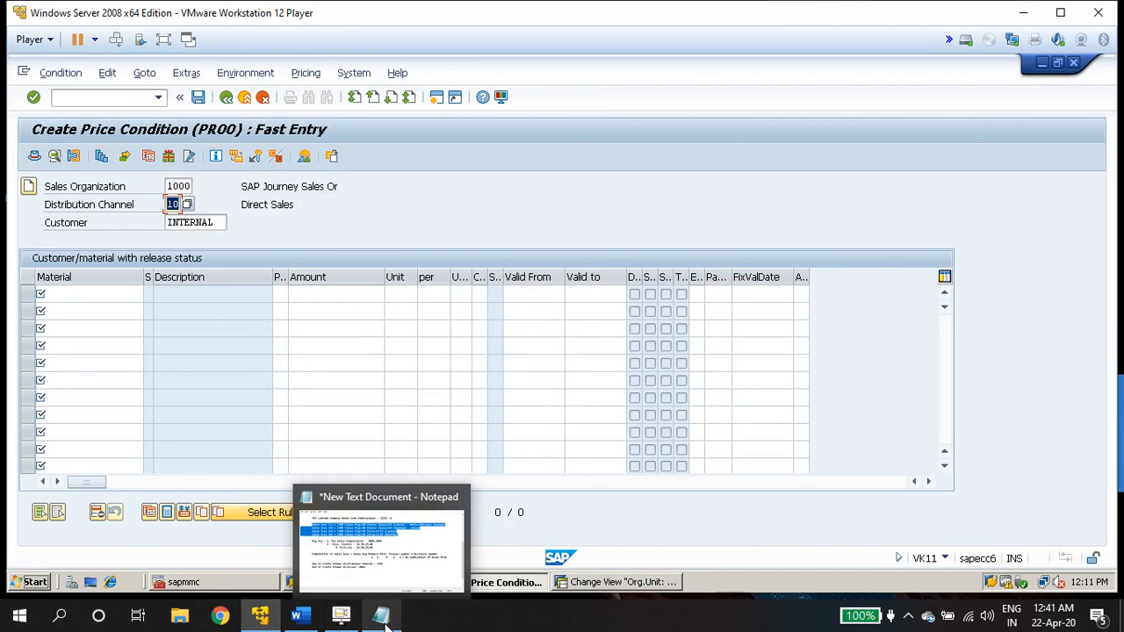
left_click(384, 619)
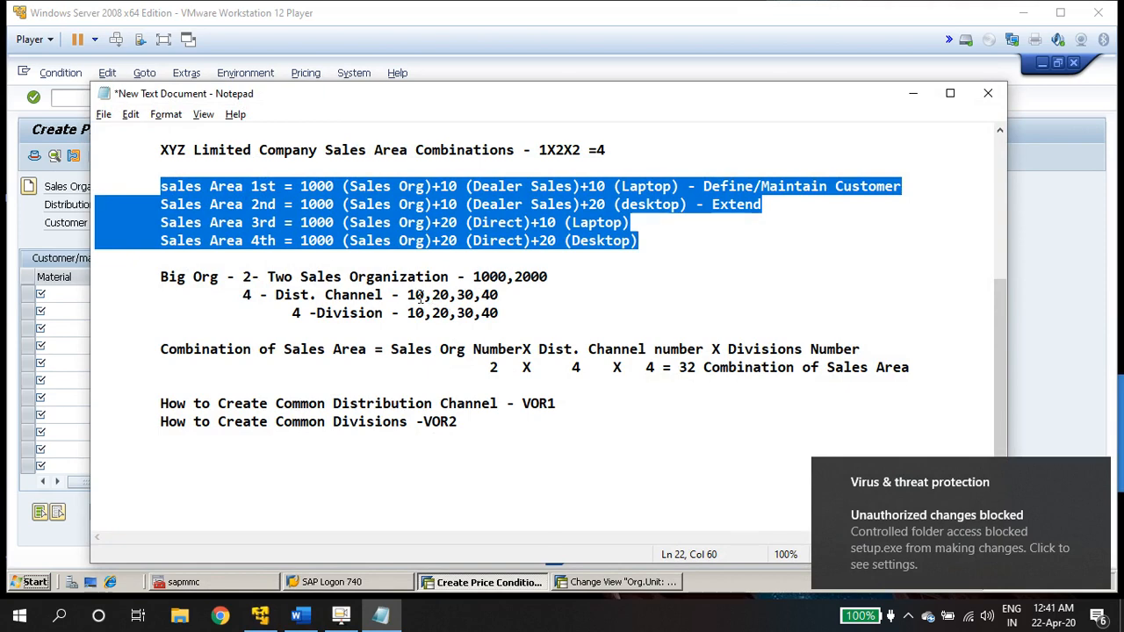
left_click_drag(425, 309, 401, 313)
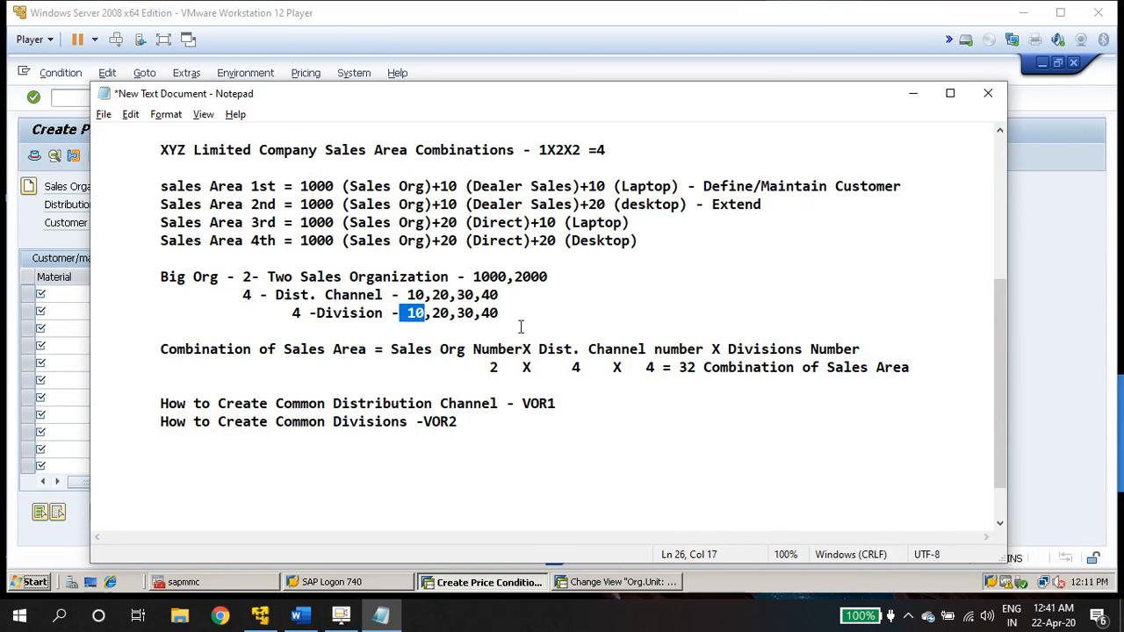
left_click(681, 369)
left_click_drag(681, 369, 761, 394)
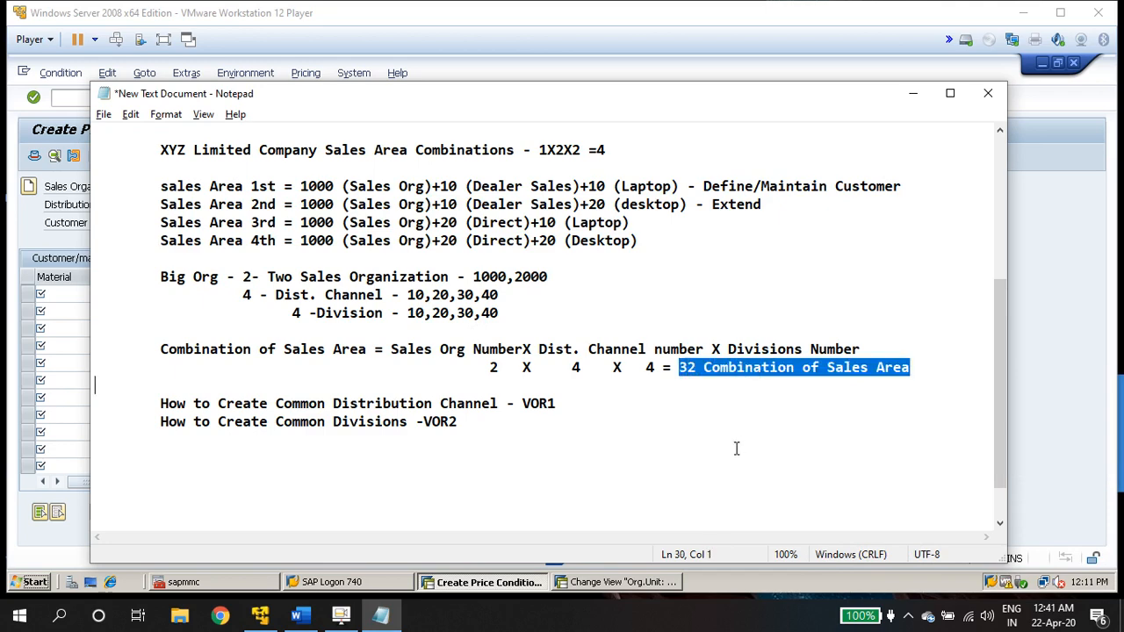
Switch to the SAP session with the distribution channel assignment and start transaction /NVA01 to create a sales order.
left_click(604, 590)
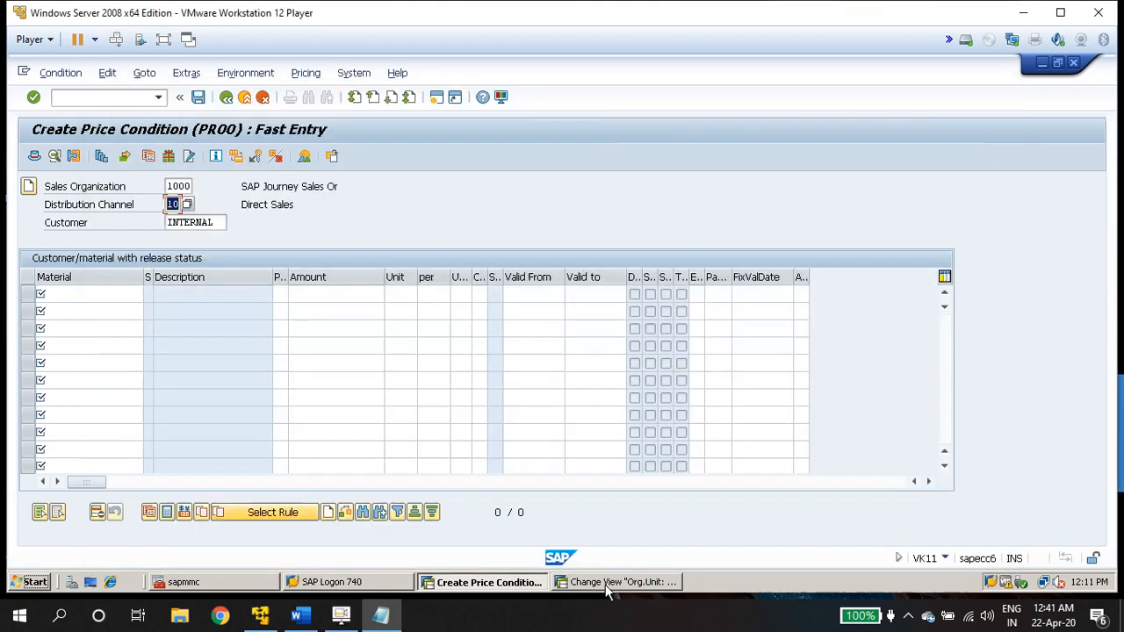
left_click(605, 587)
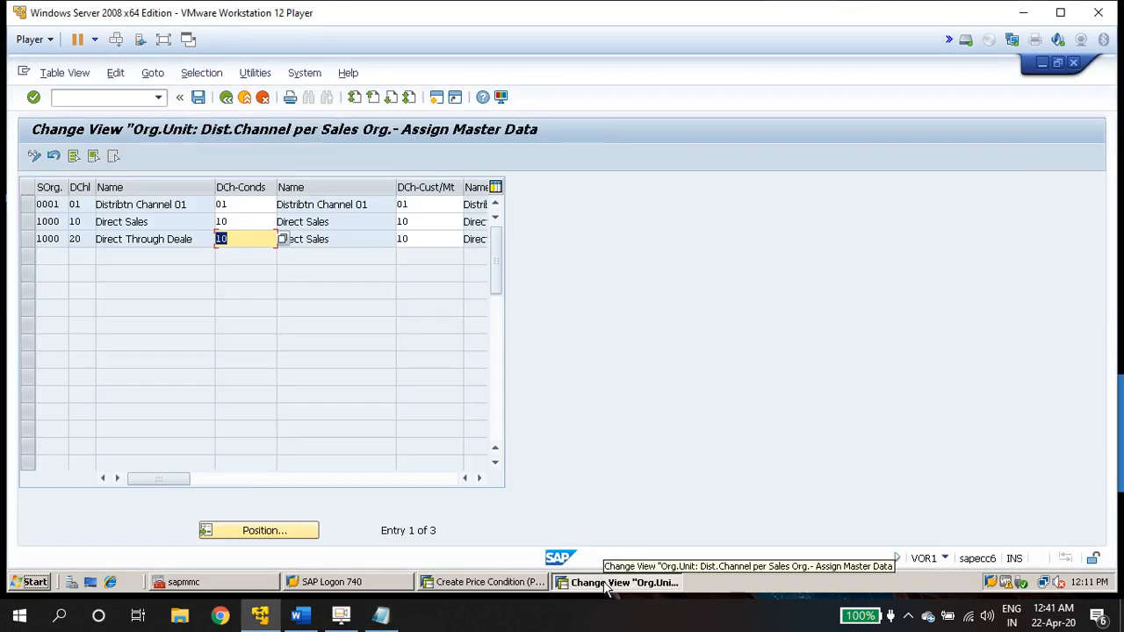
key("ctrl+slash")
type("/NVA")
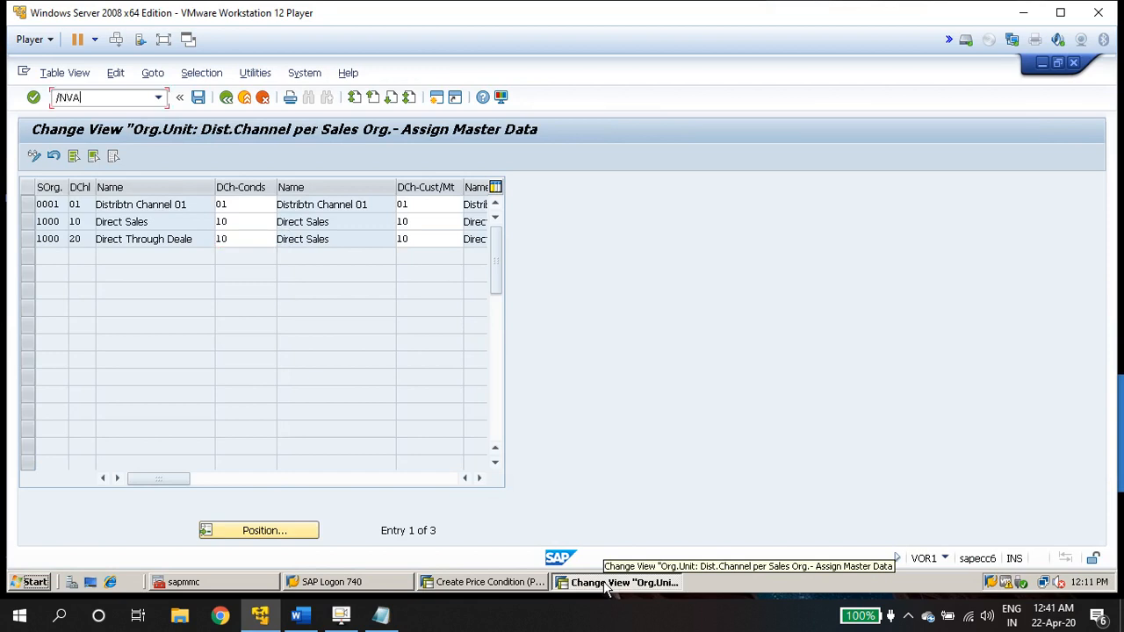
type("01")
key("Return")
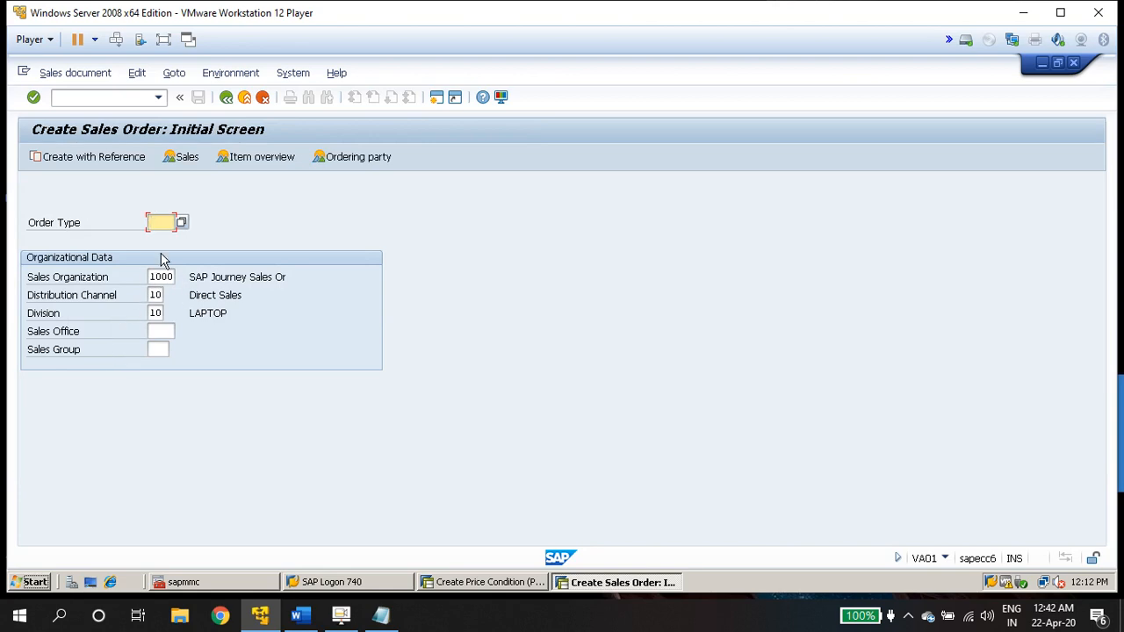
Return to the Notepad notes and review the ABC Customer example, highlighting the customer and the 2PC laptop order.
left_click(380, 615)
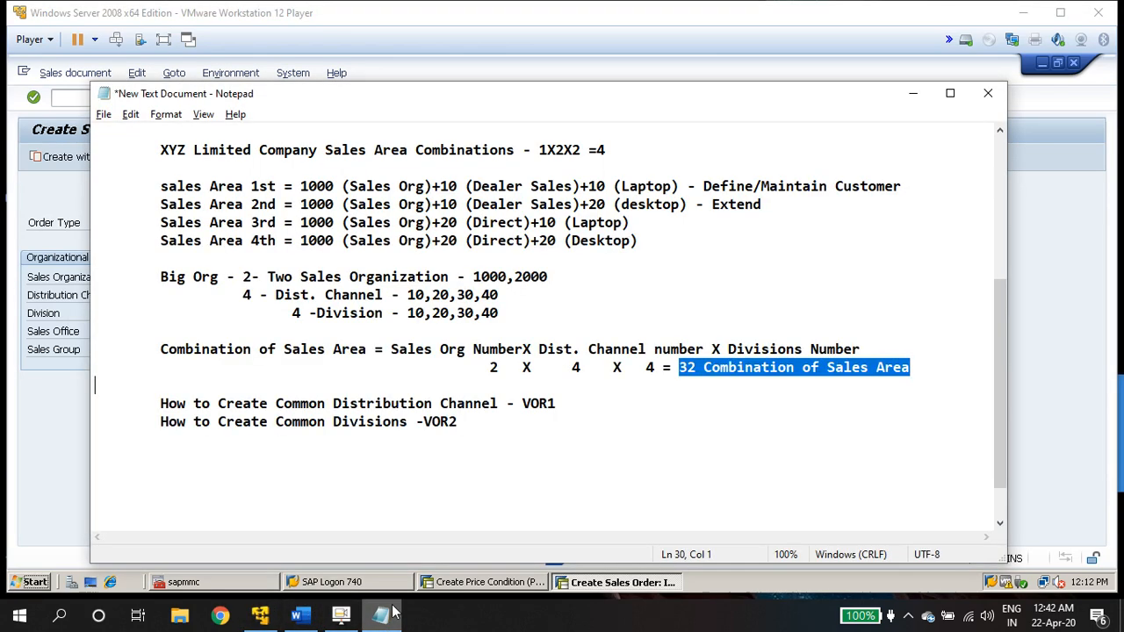
left_click_drag(557, 204, 660, 204)
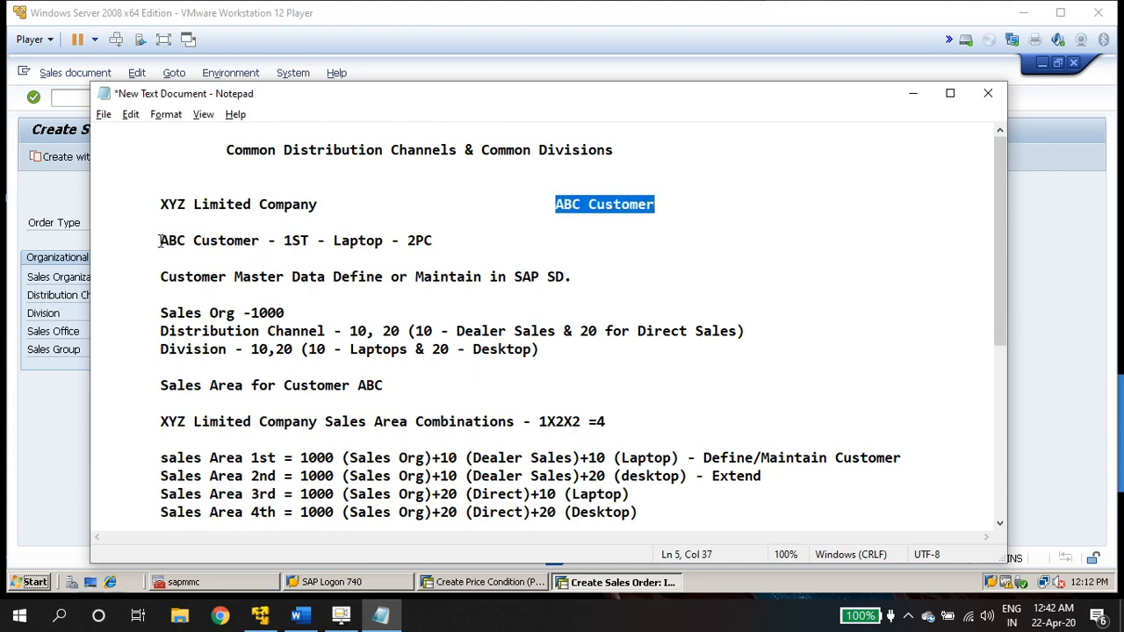
left_click_drag(159, 241, 237, 241)
left_click_drag(335, 246, 458, 235)
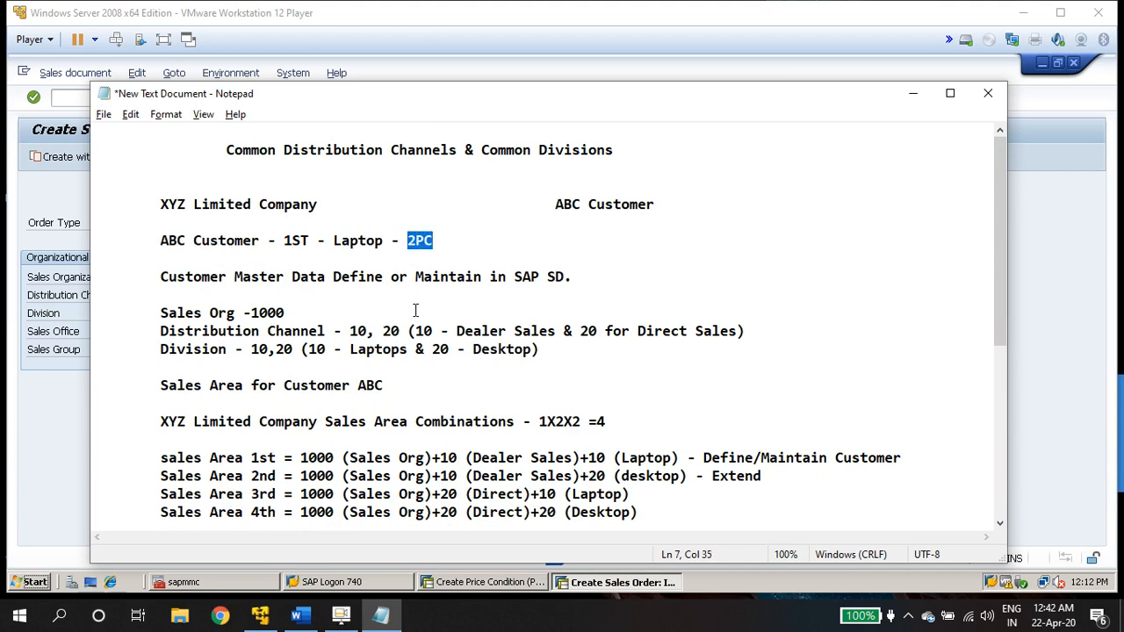
Highlight Laptop, sales organization 1000, distribution channel 10, division 10 and ABC Customer in the notes.
left_click_drag(334, 240, 394, 247)
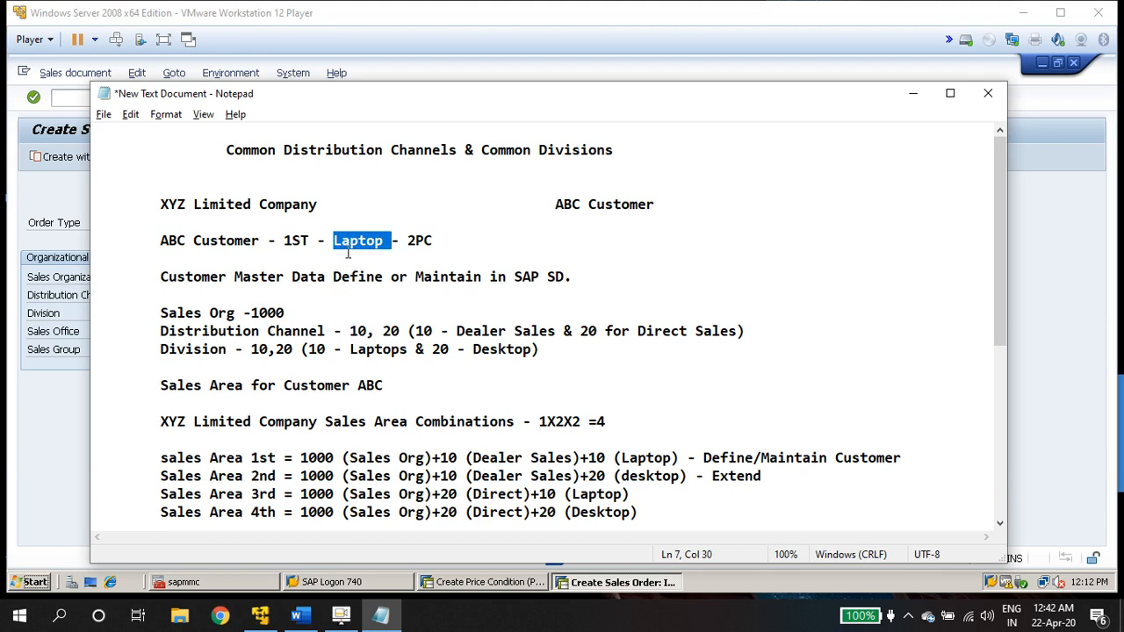
left_click_drag(252, 314, 284, 313)
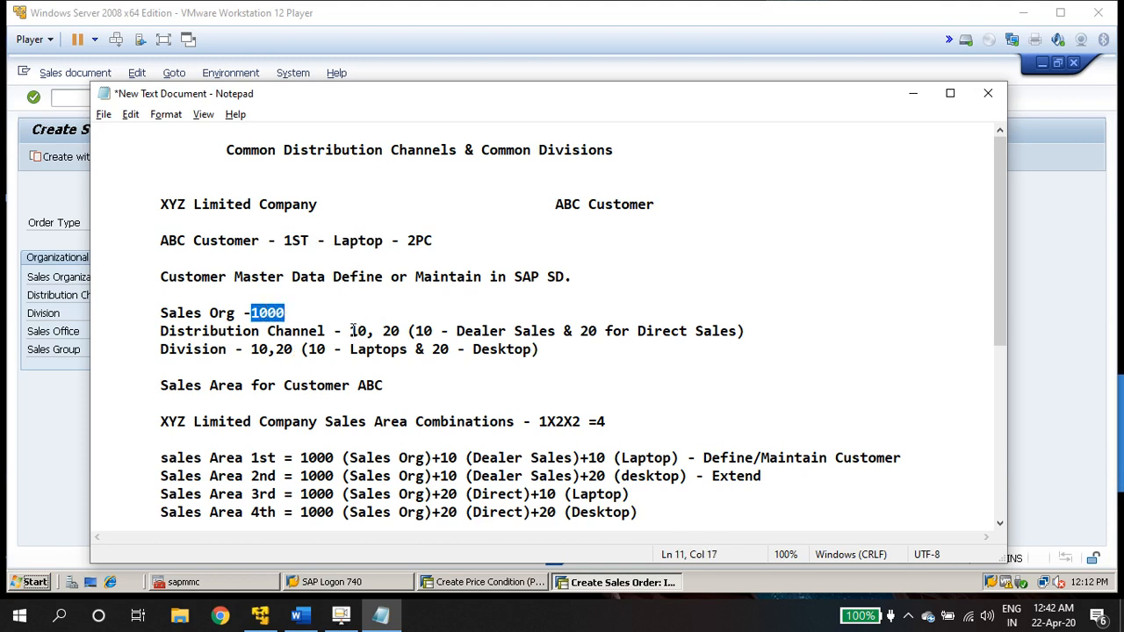
left_click_drag(351, 331, 367, 331)
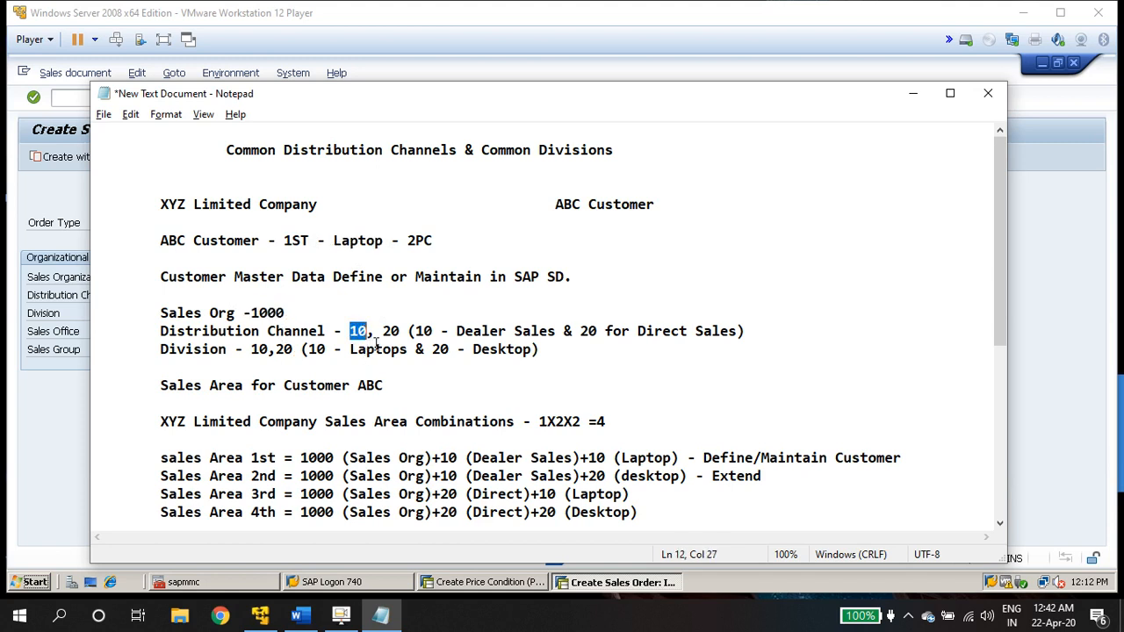
left_click_drag(309, 349, 329, 351)
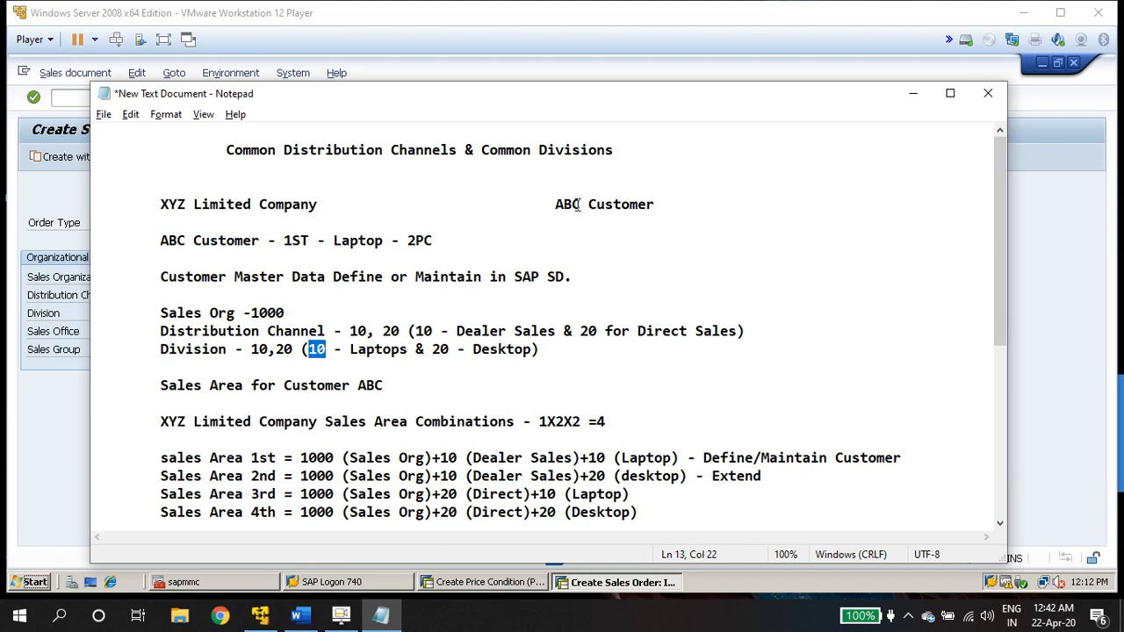
left_click_drag(578, 204, 647, 205)
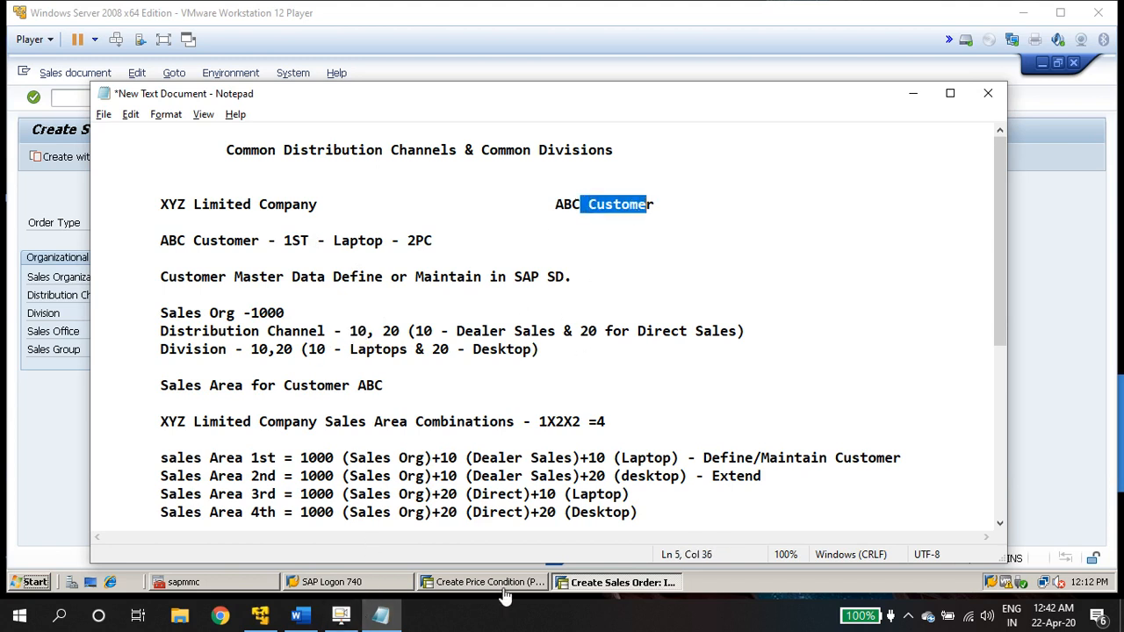
Switch to the SAP sales order session, check the organizational data, set the order type to OR and open the order overview.
left_click(588, 587)
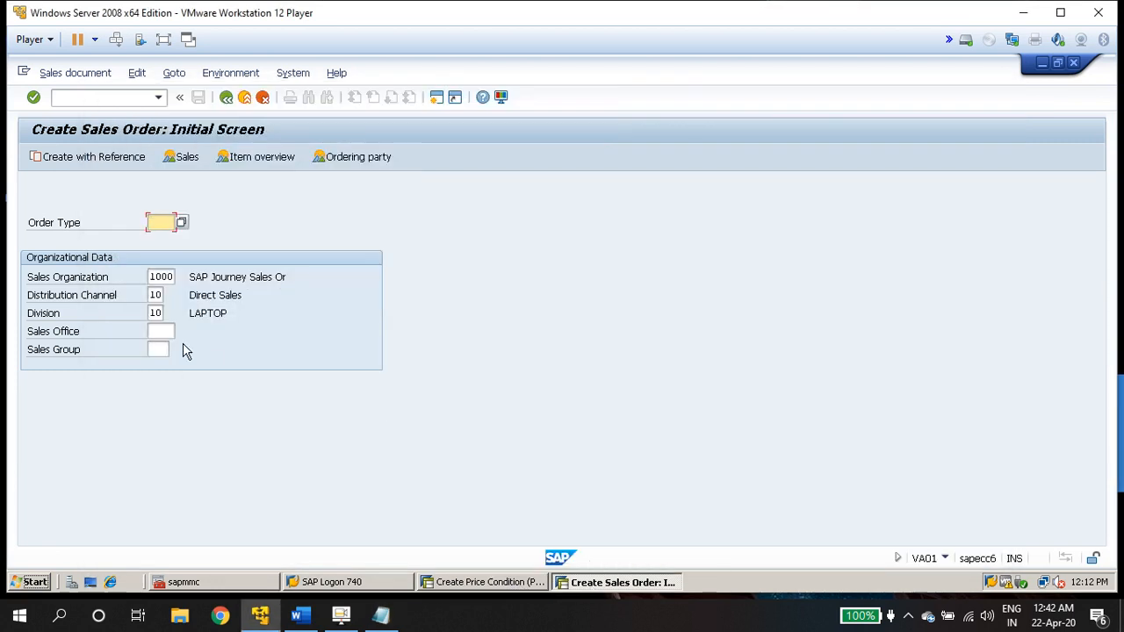
left_click(167, 280)
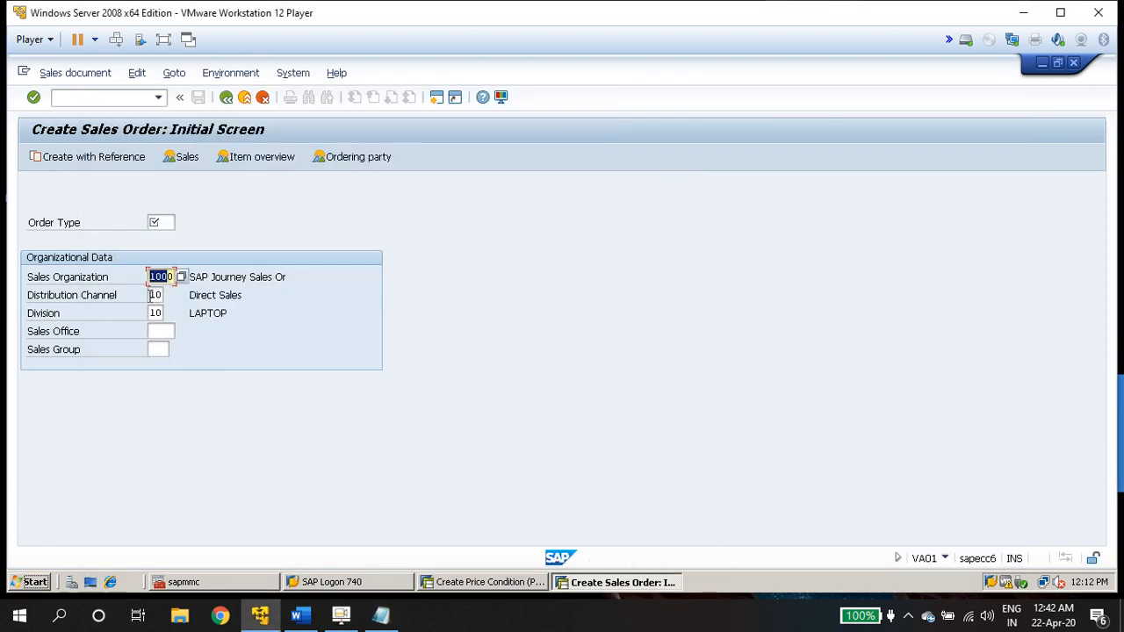
left_click(153, 296)
left_click(154, 313)
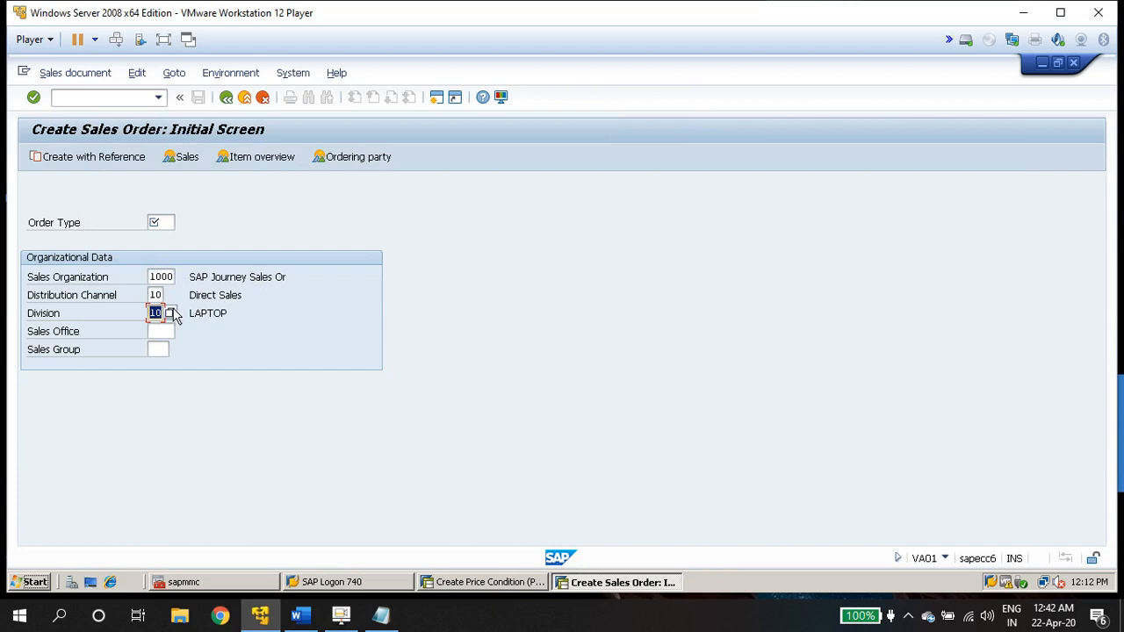
left_click(171, 224)
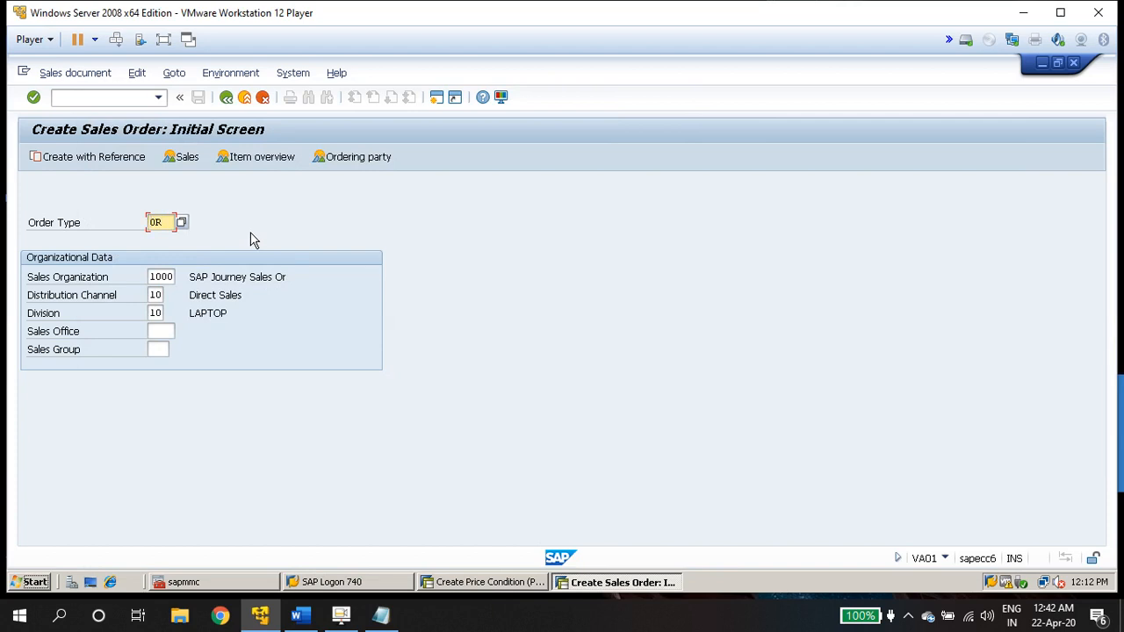
key("Return")
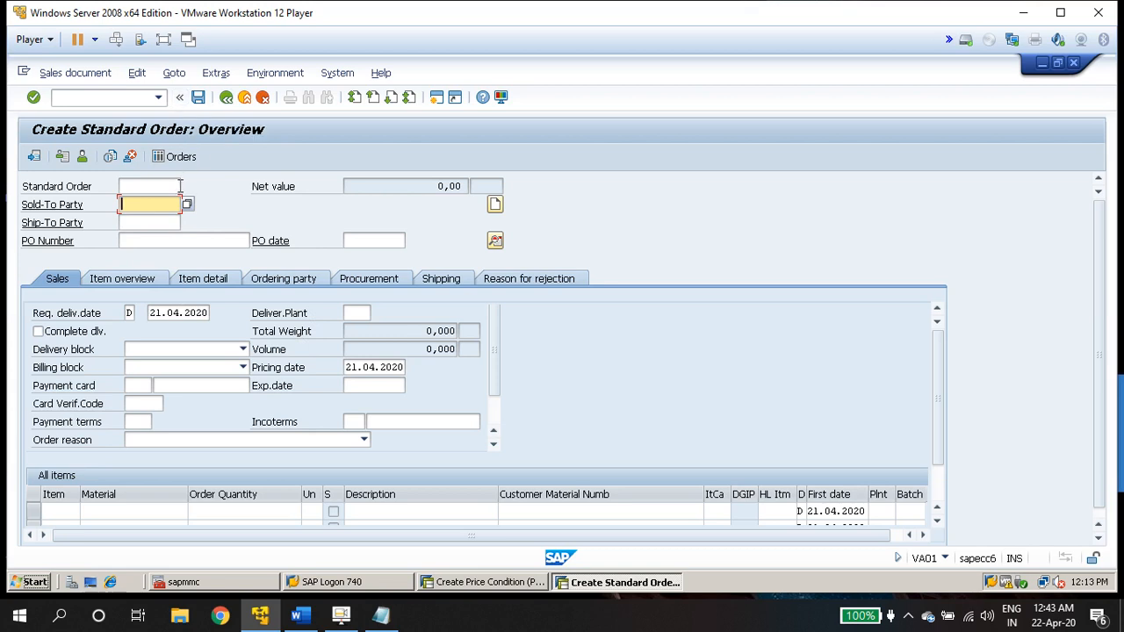
Return to the initial sales order screen and start replacing the distribution channel, entering 2.
left_click(226, 98)
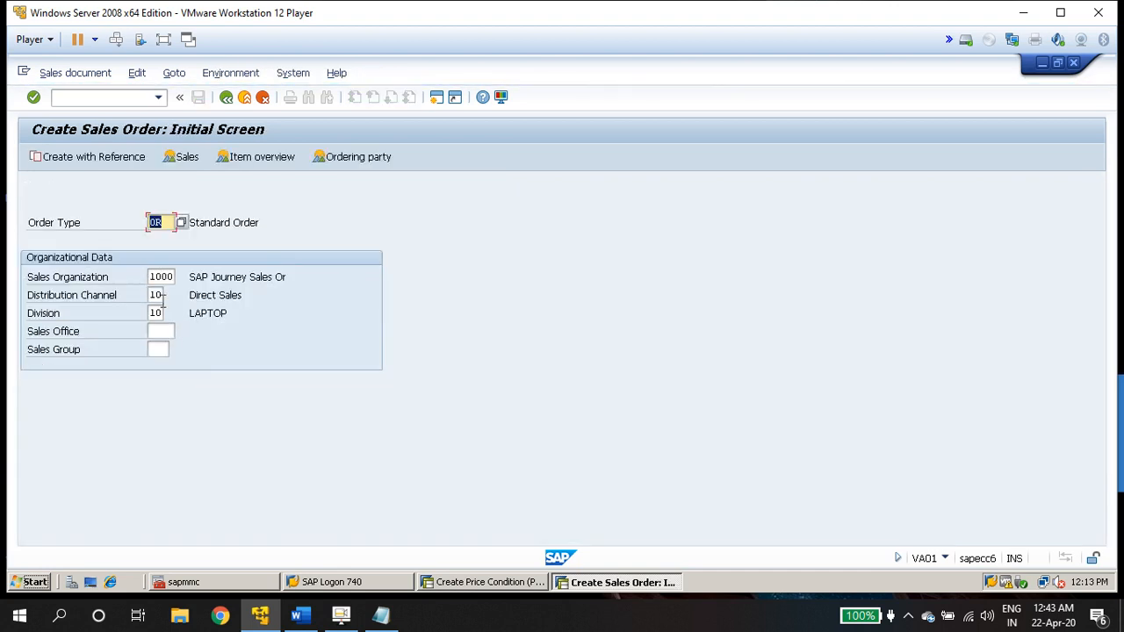
double_click(158, 297)
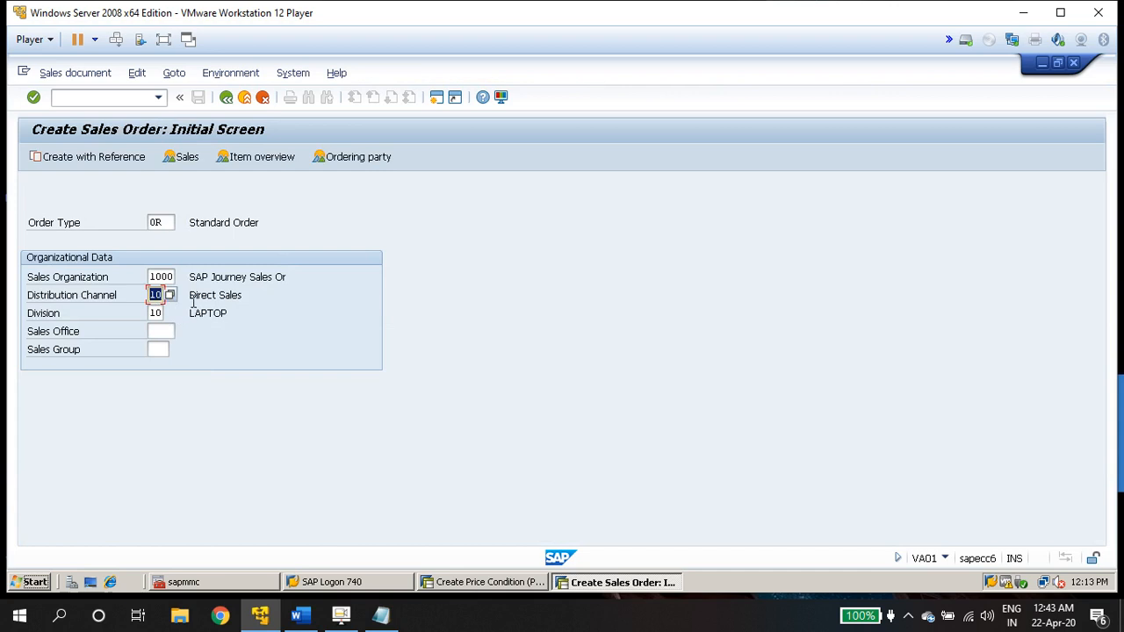
type("2")
Switch to the Notepad notes and highlight the first sales area definition and the 32 Combination of Sales Area result.
left_click(383, 616)
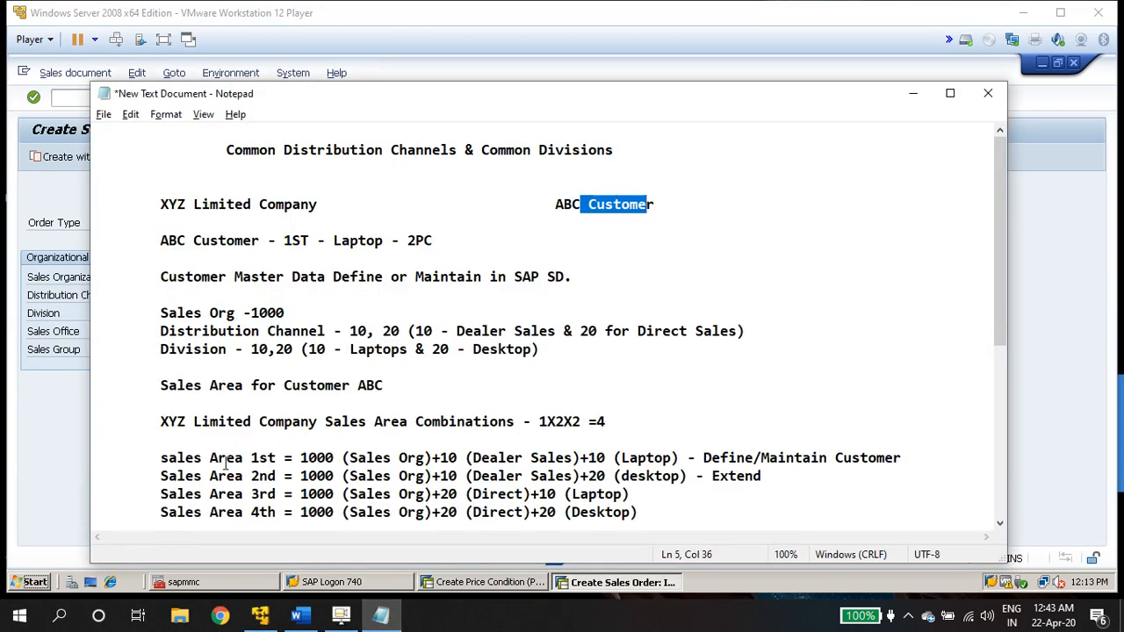
left_click_drag(226, 457, 813, 457)
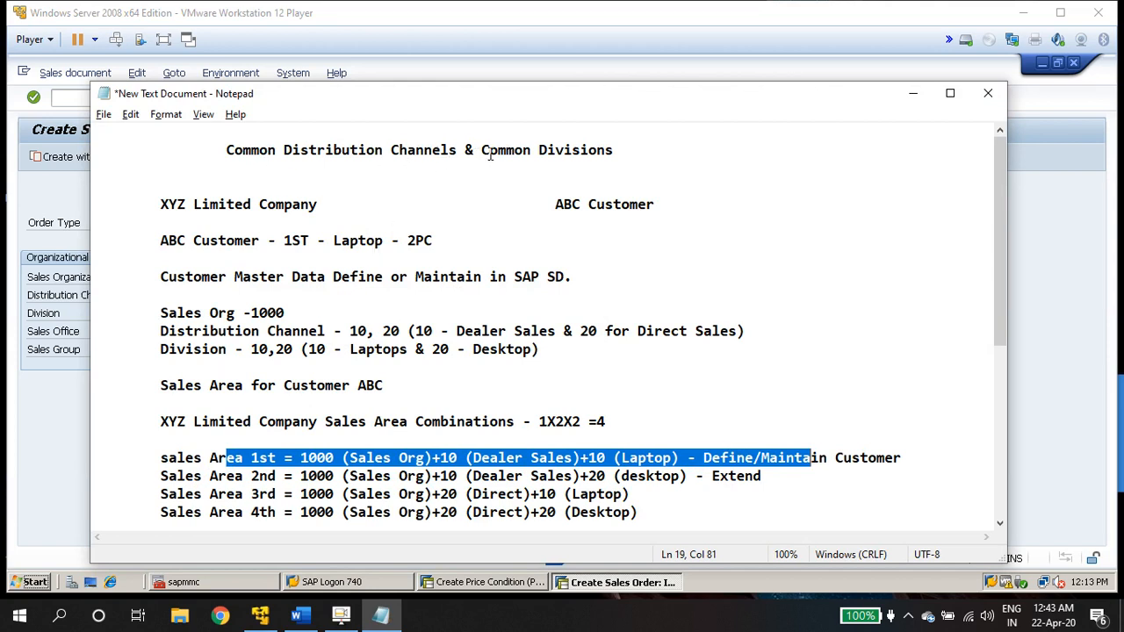
left_click(621, 151)
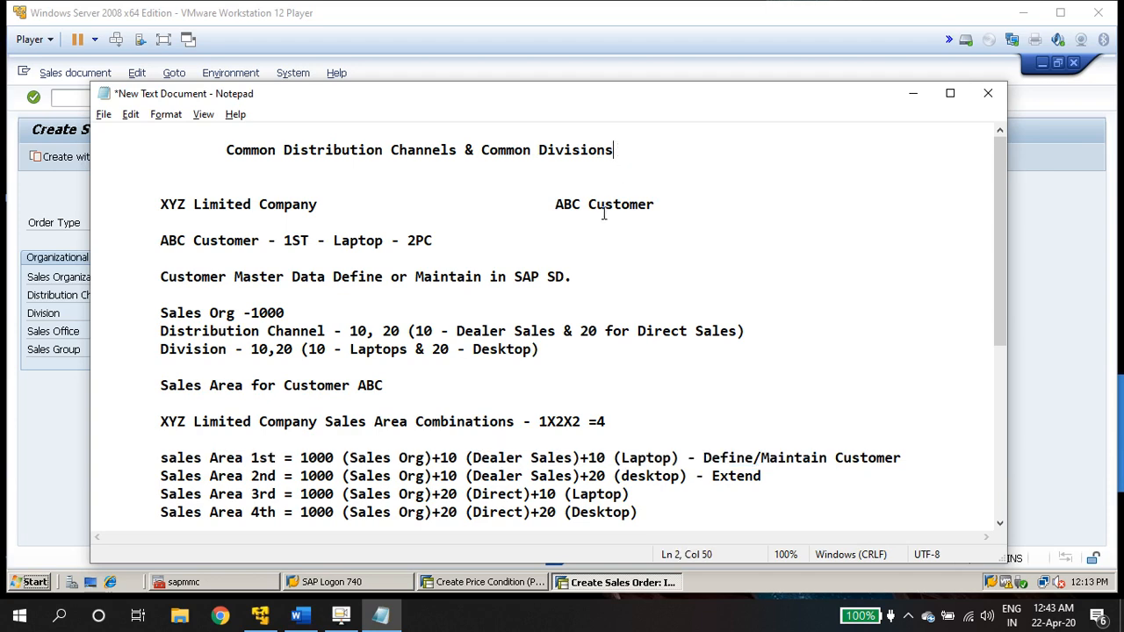
scroll(603, 304, "down", 2)
scroll(607, 312, "down", 2)
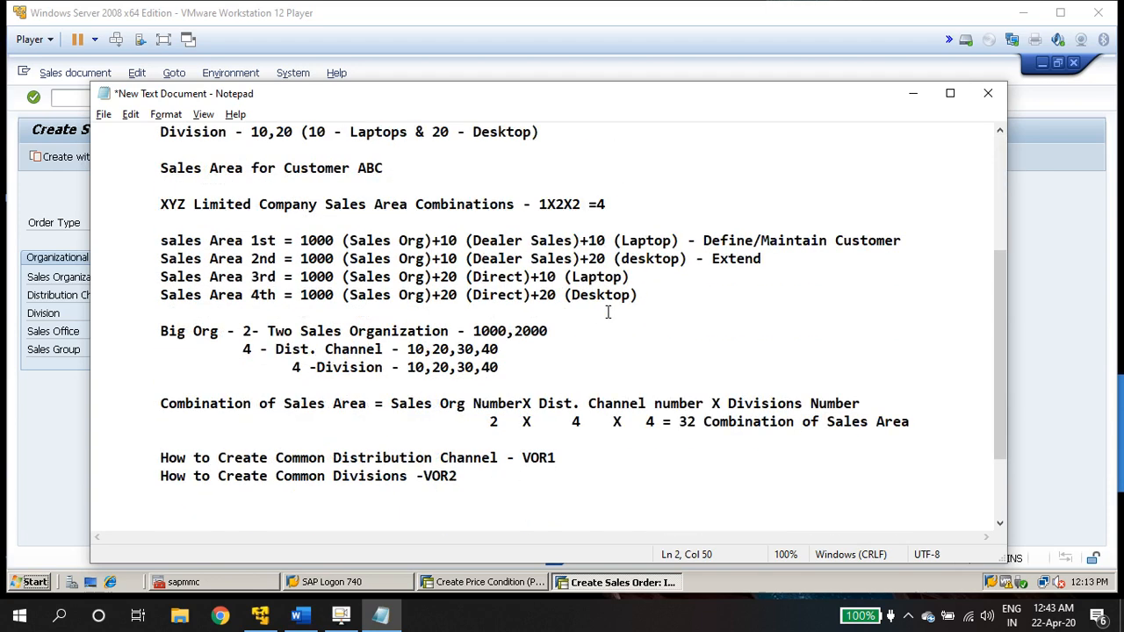
scroll(619, 360, "down", 2)
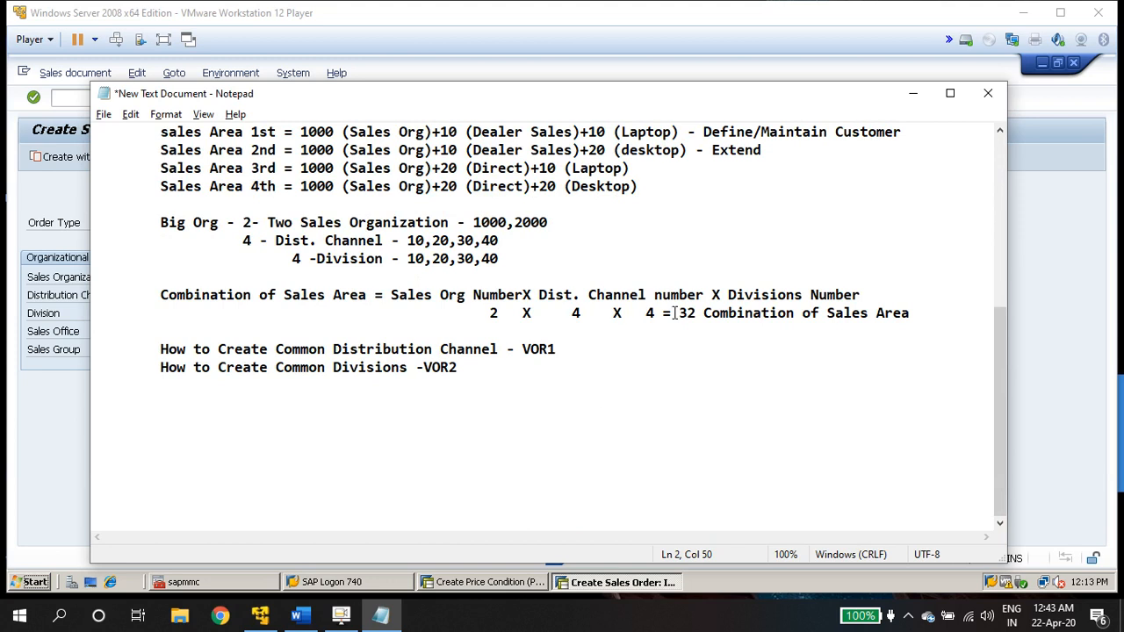
left_click_drag(677, 313, 916, 310)
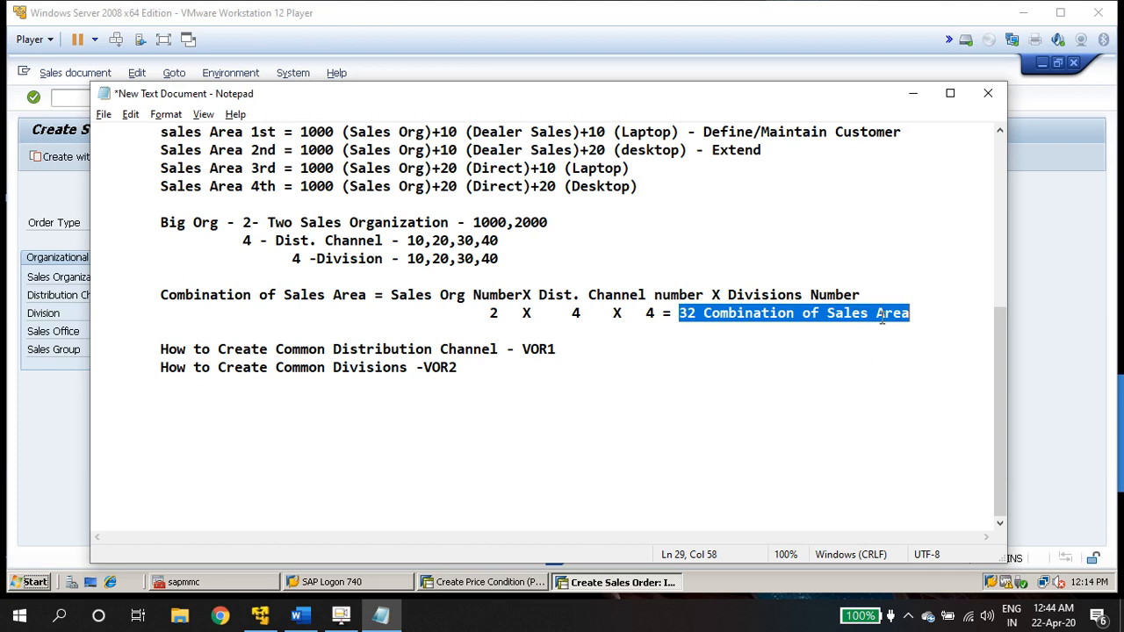
Add two new lines below the How to Create Common Divisions - VOR2 line in the notes.
left_click(488, 373)
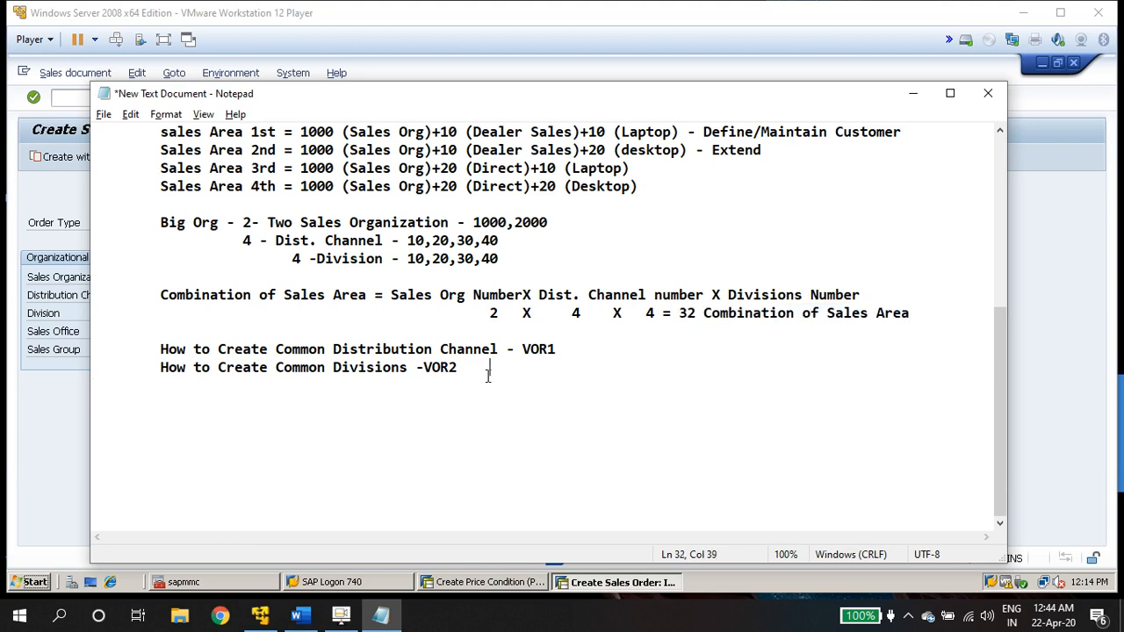
key("Return")
key("Return")
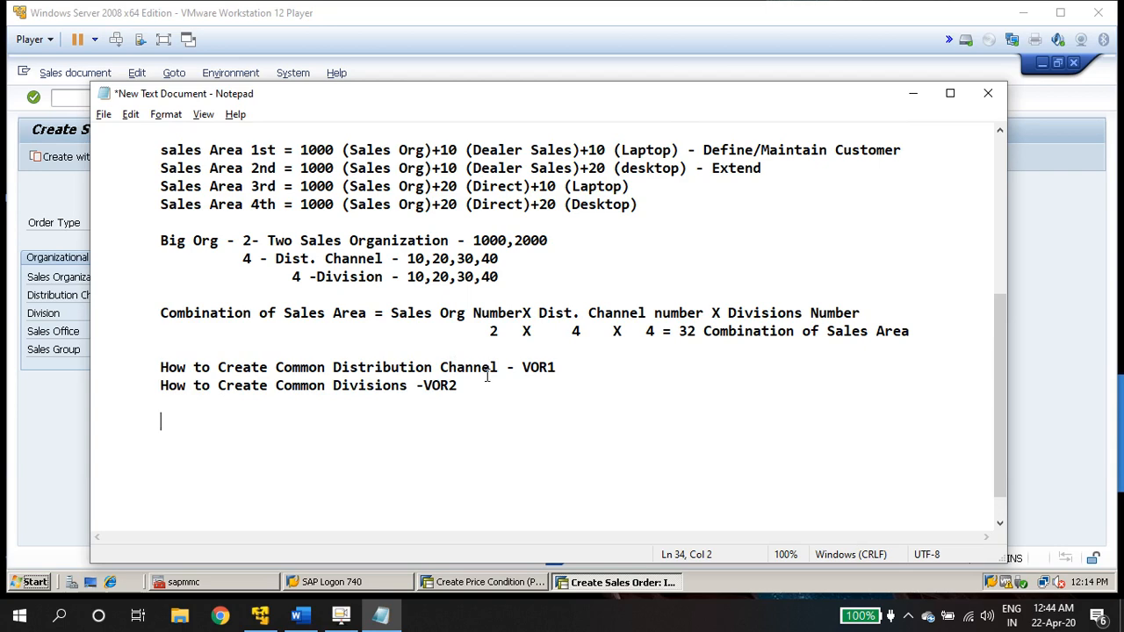
Review the first three sales area lines in the notes and highlight ABC Customer.
scroll(488, 375, "up", 5)
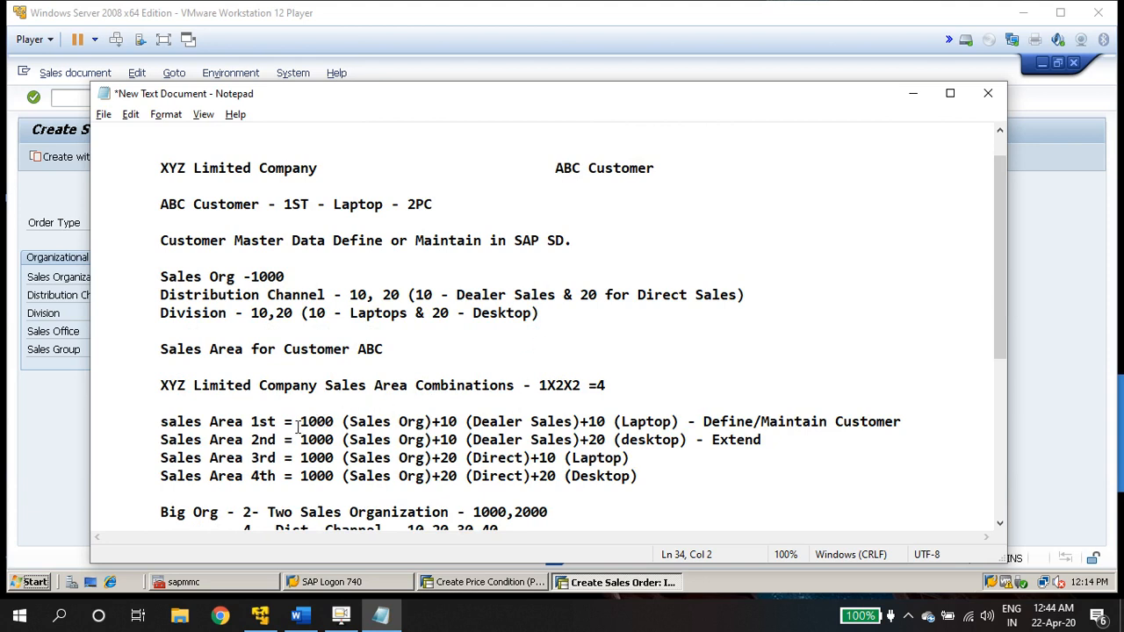
left_click_drag(270, 420, 748, 422)
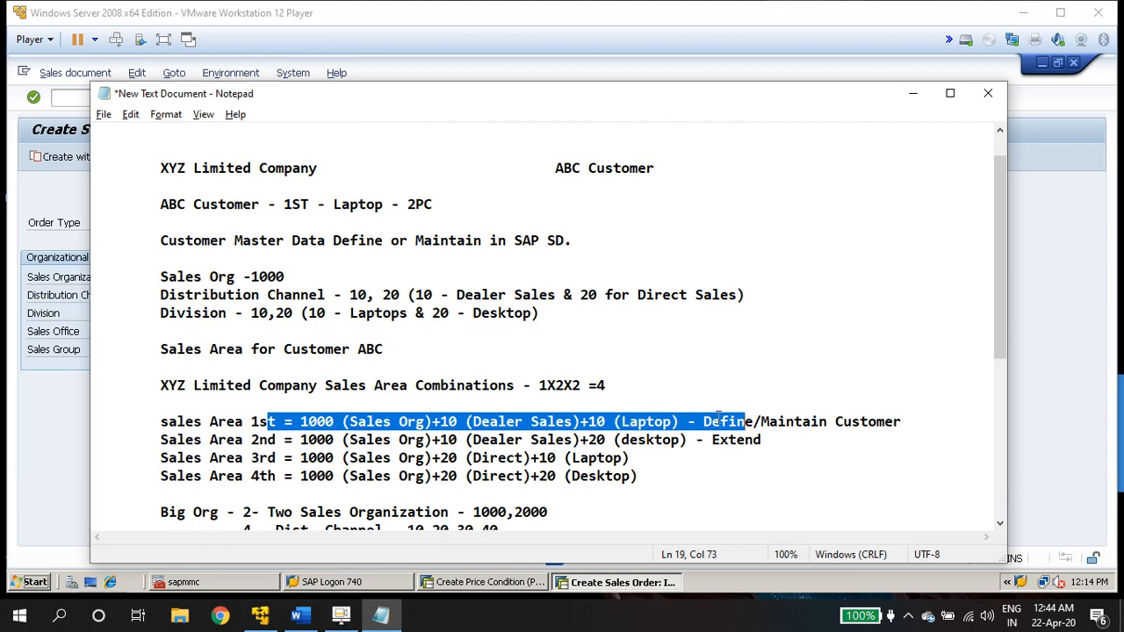
left_click_drag(302, 439, 632, 454)
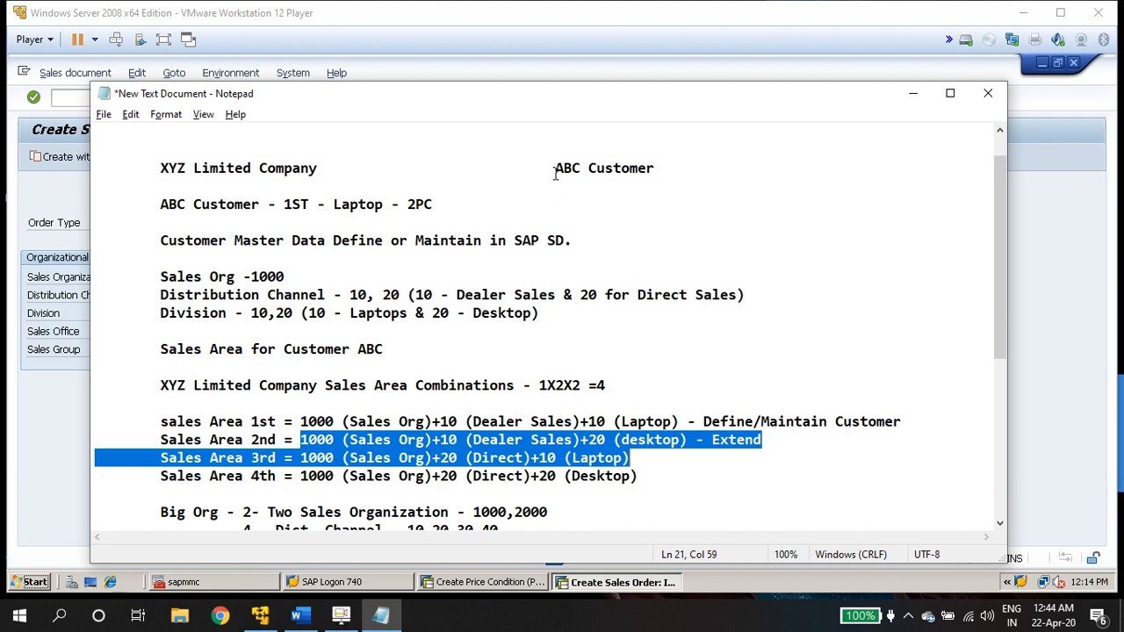
left_click_drag(555, 170, 633, 181)
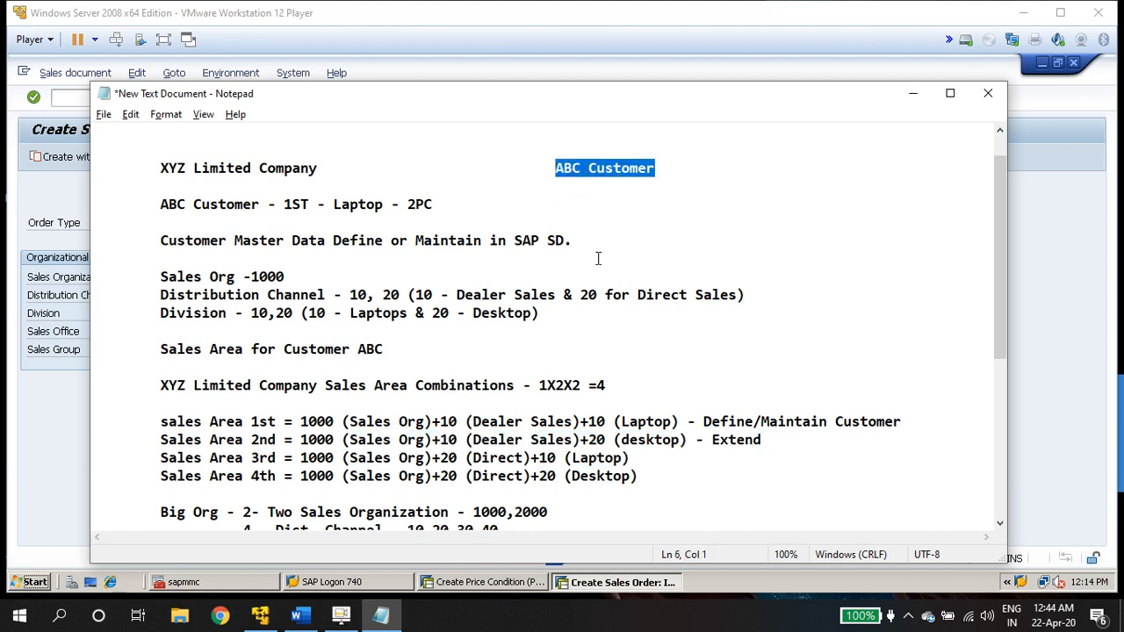
Compare the first sales area (1000, Dealer Sales, Laptop) with the second (1000, Dealer Sales, desktop), highlighting each in turn.
left_click_drag(301, 421, 679, 421)
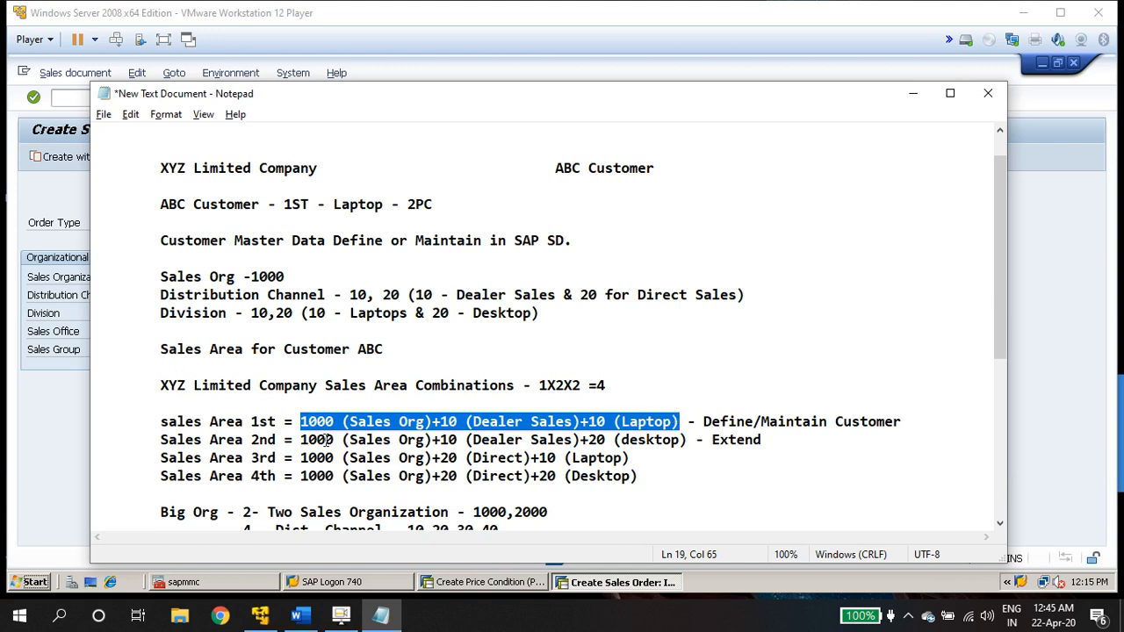
left_click_drag(301, 440, 691, 439)
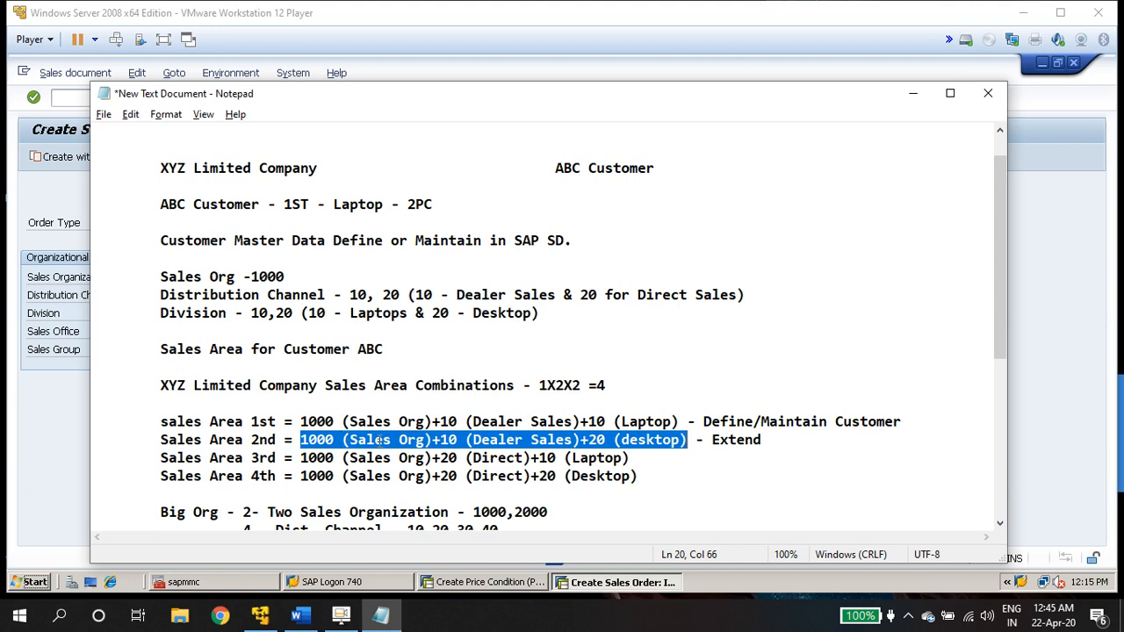
left_click_drag(348, 421, 679, 421)
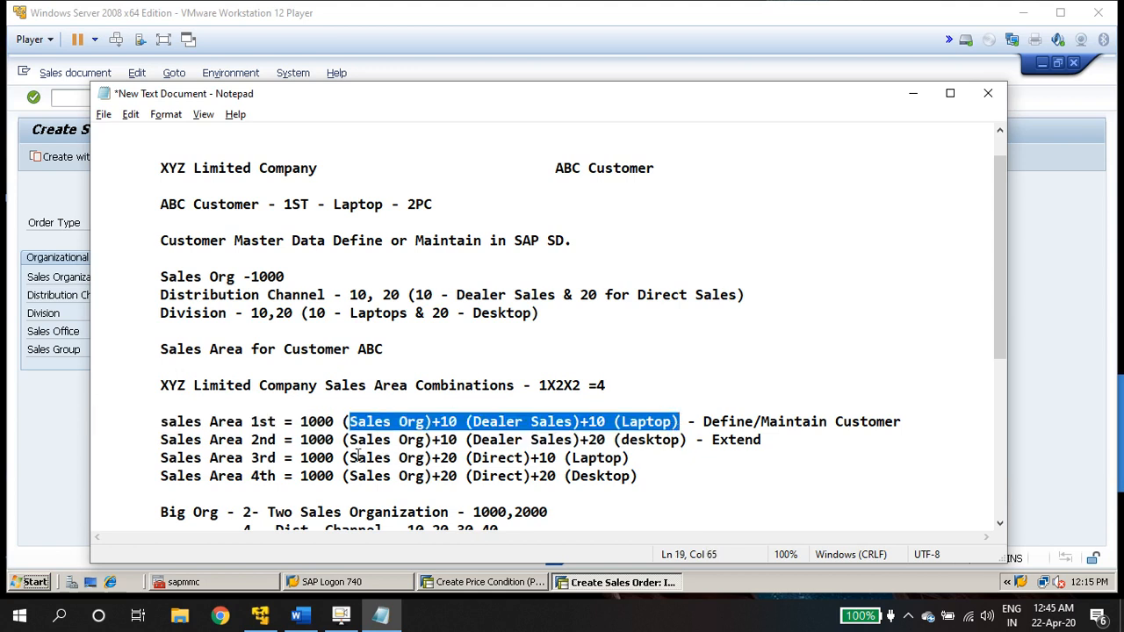
left_click_drag(299, 439, 687, 439)
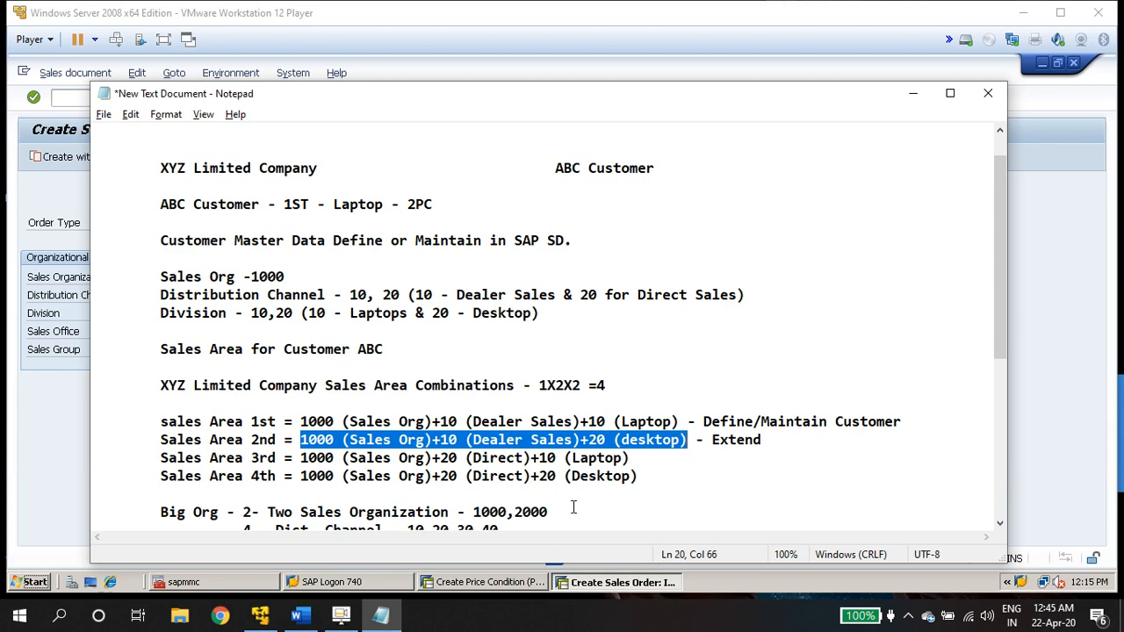
scroll(531, 448, "down", 1)
scroll(531, 447, "down", 1)
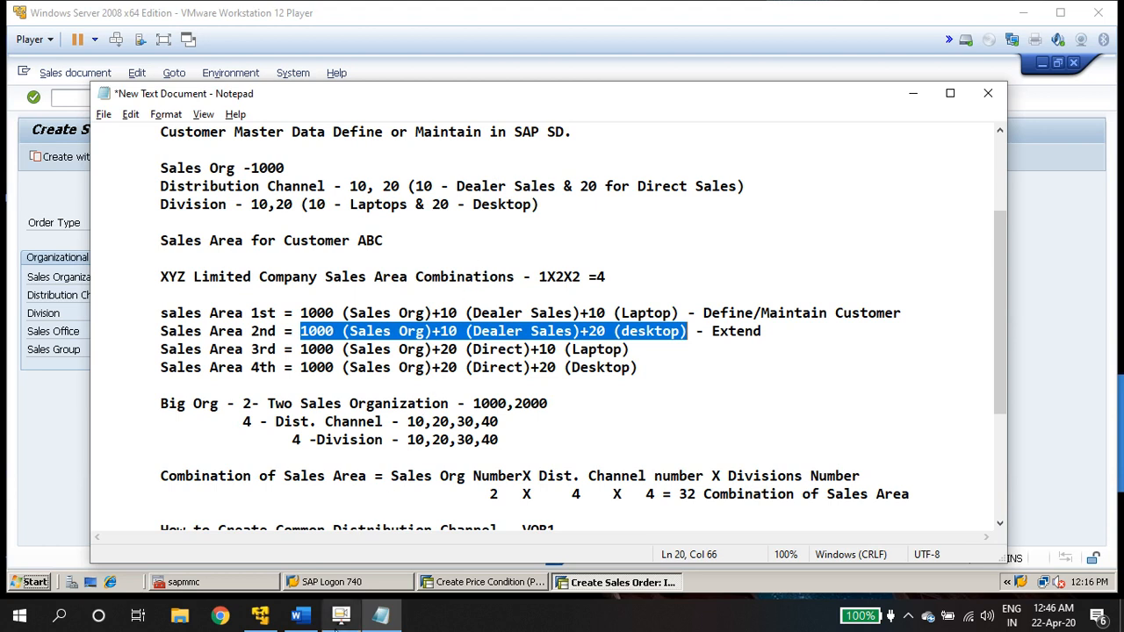
left_click(341, 615)
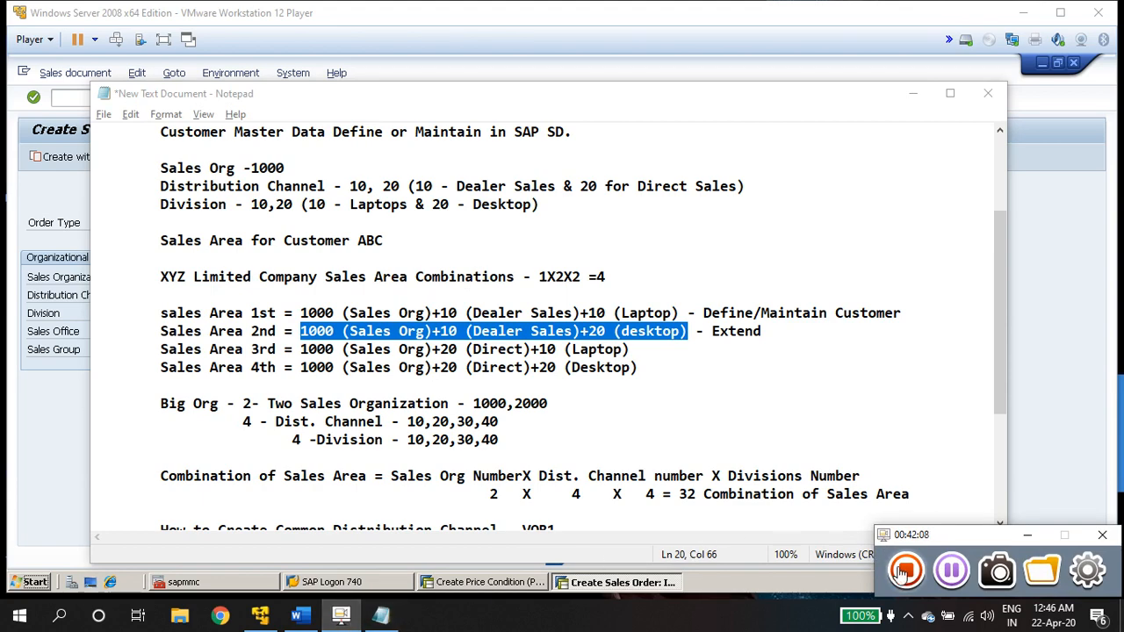